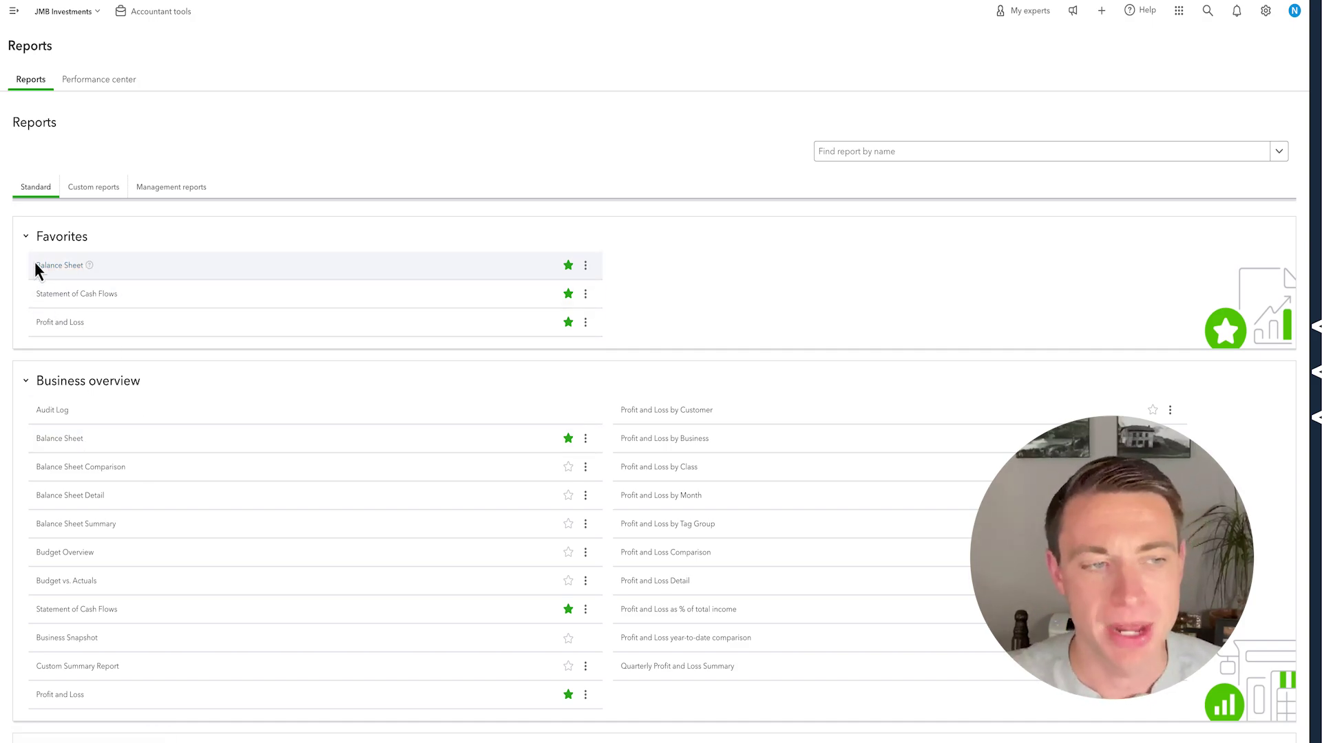
Collapse the standard report groups from Favorites down through Employees
{"action": "left_click", "coordinate": [27, 239]}
{"action": "left_click", "coordinate": [25, 285]}
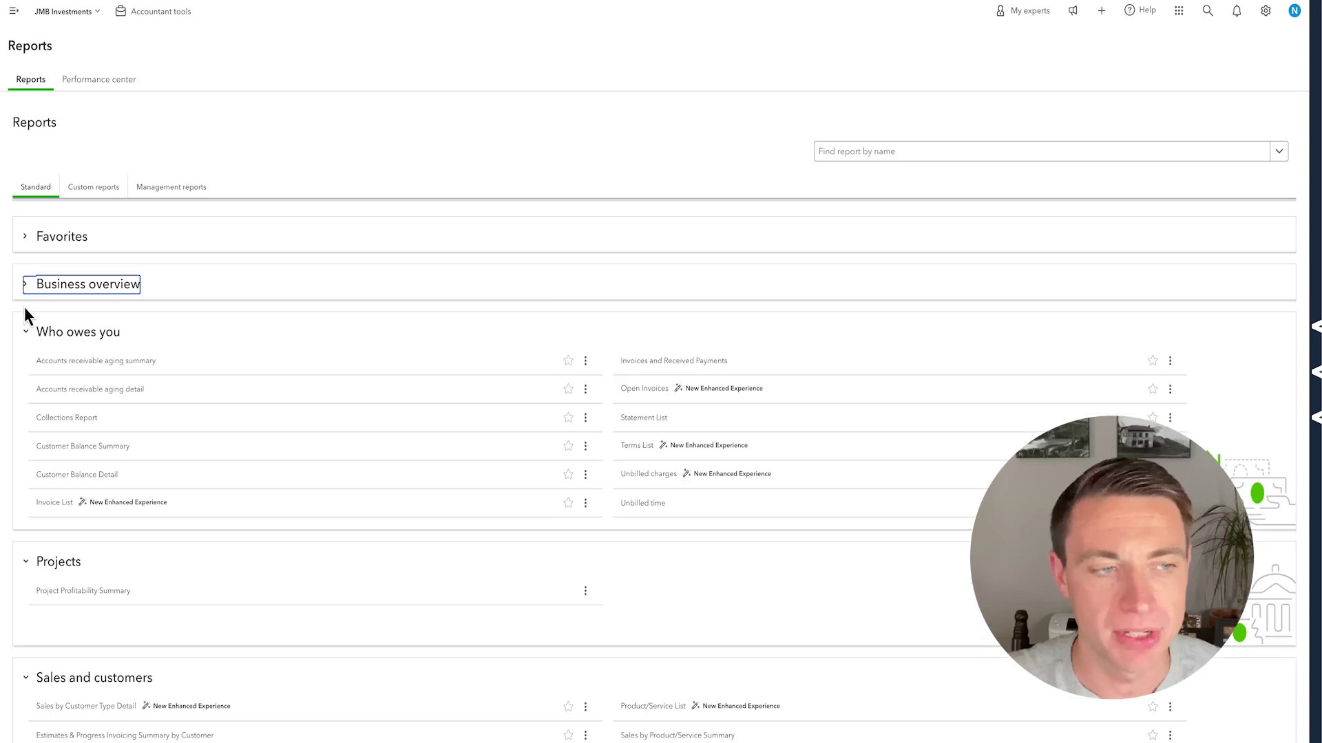
{"action": "left_click", "coordinate": [26, 333]}
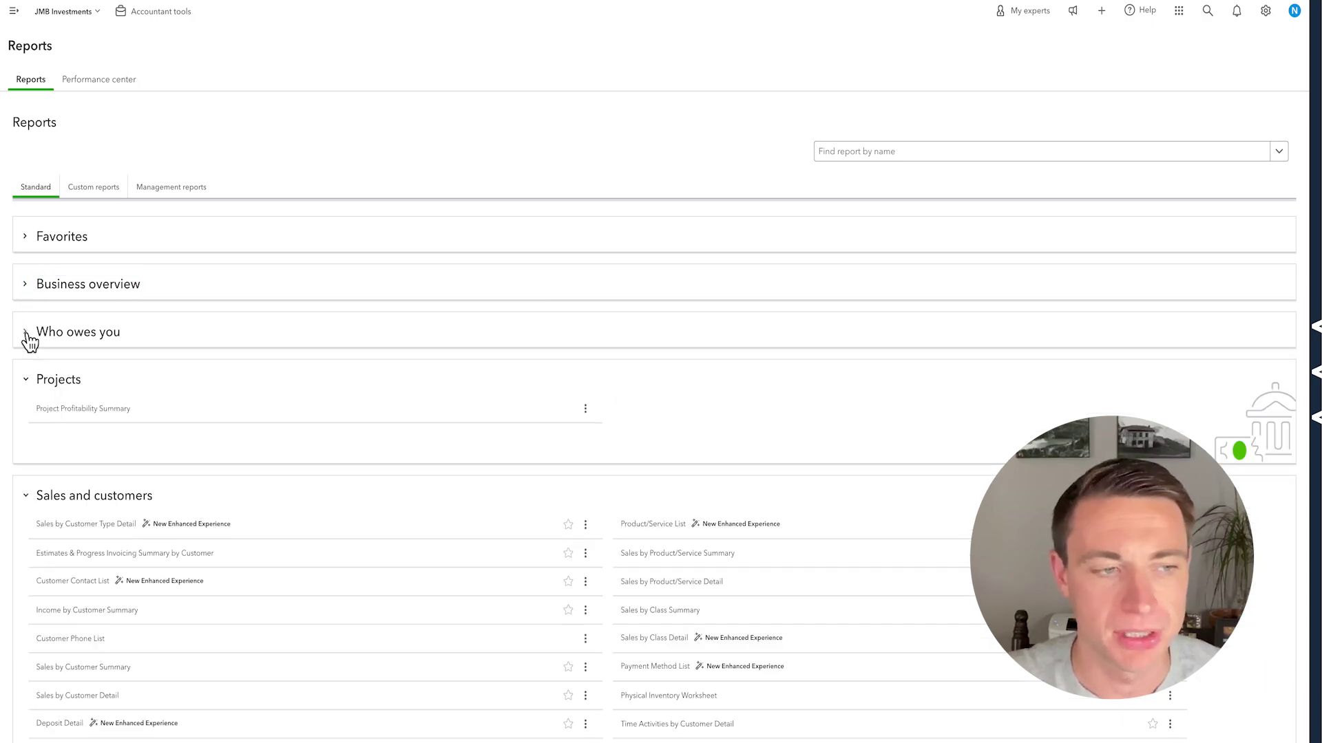
{"action": "left_click", "coordinate": [28, 380]}
{"action": "left_click", "coordinate": [27, 427]}
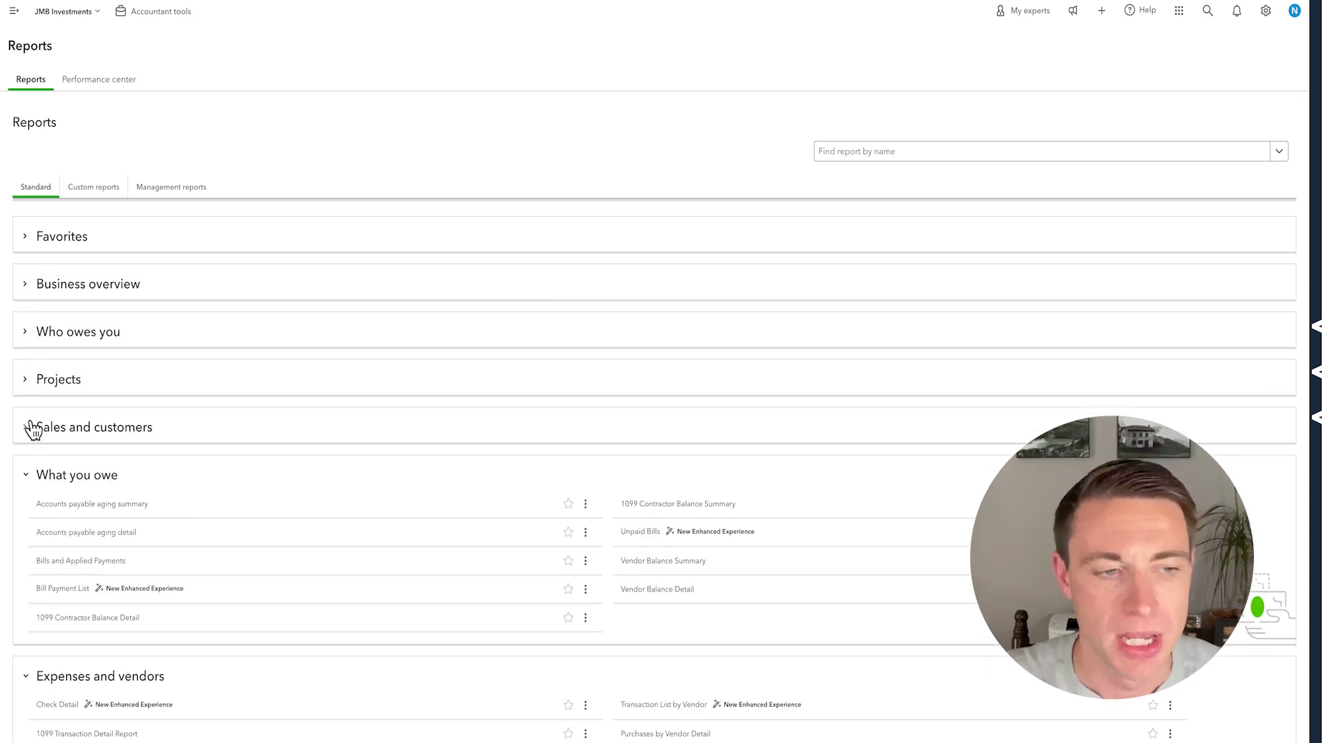
{"action": "left_click", "coordinate": [28, 477]}
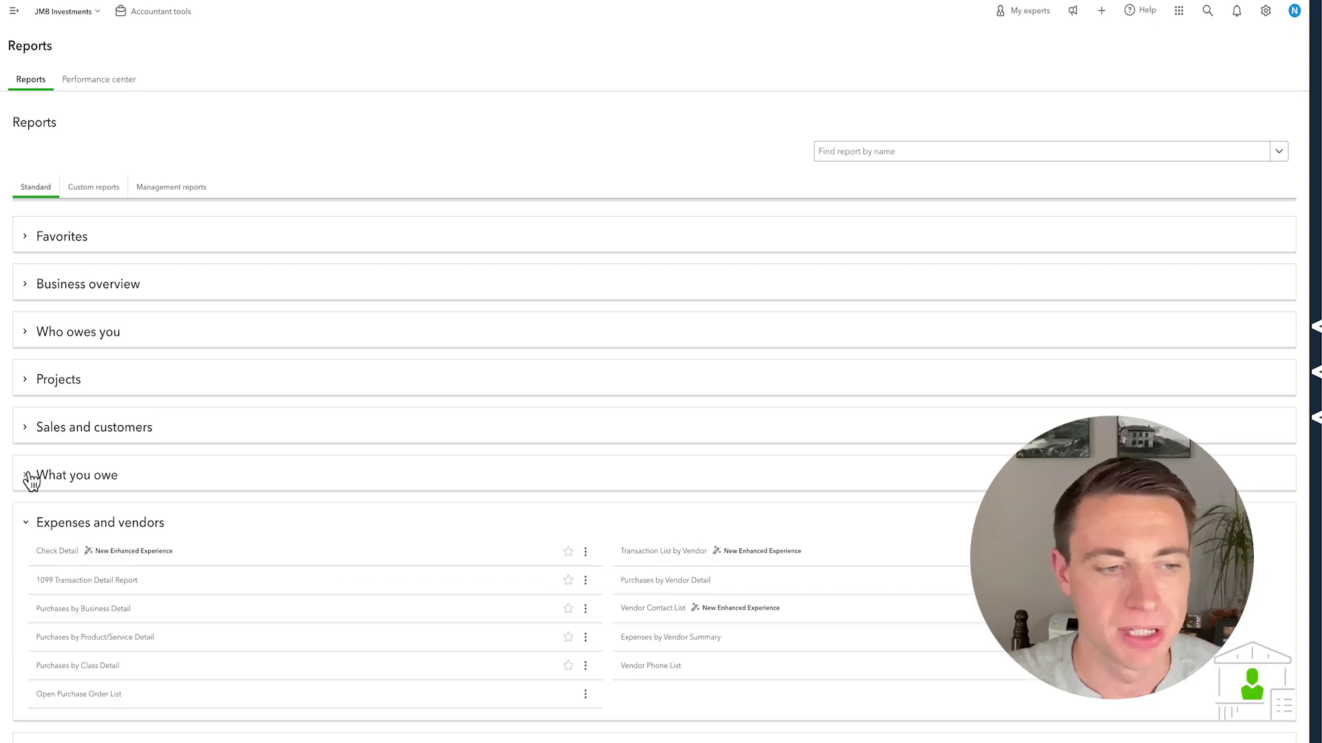
{"action": "left_click", "coordinate": [28, 526]}
{"action": "left_click", "coordinate": [28, 573]}
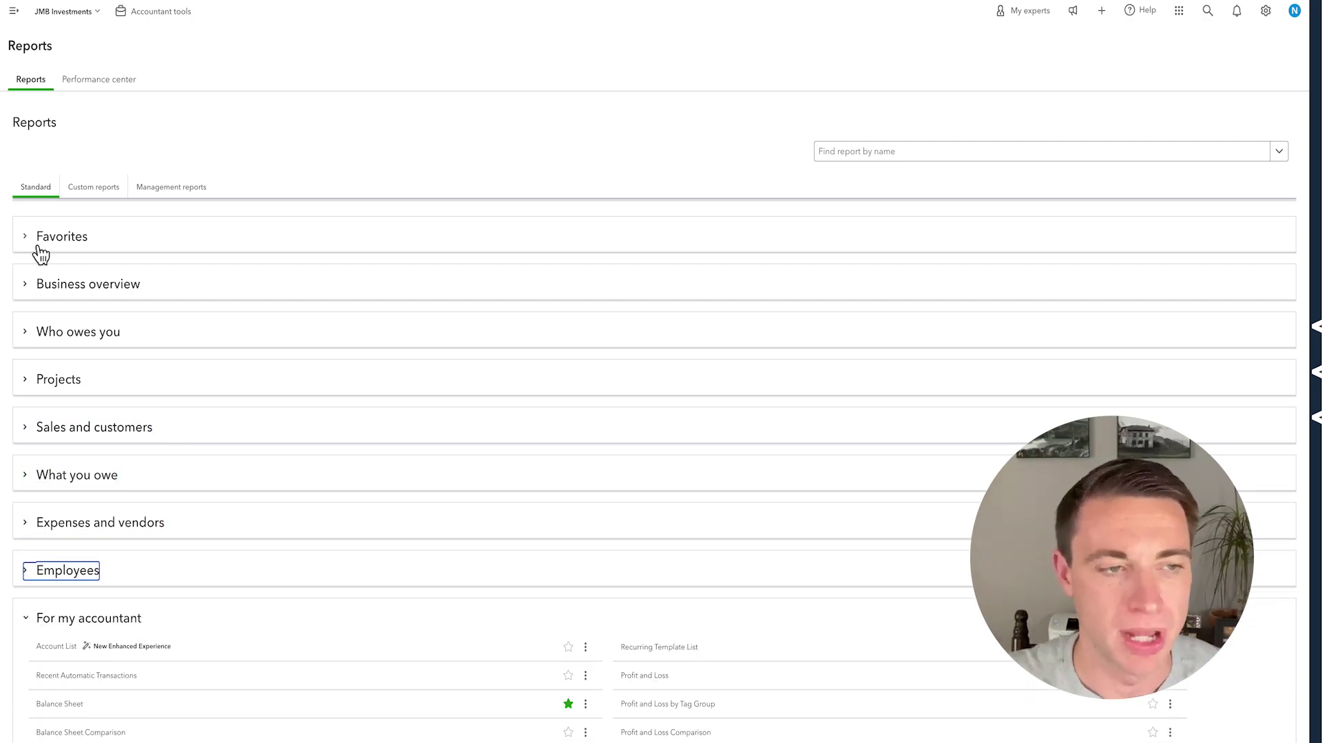
Expand the Favorites group again and open its Profit and Loss report
{"action": "left_click", "coordinate": [26, 237]}
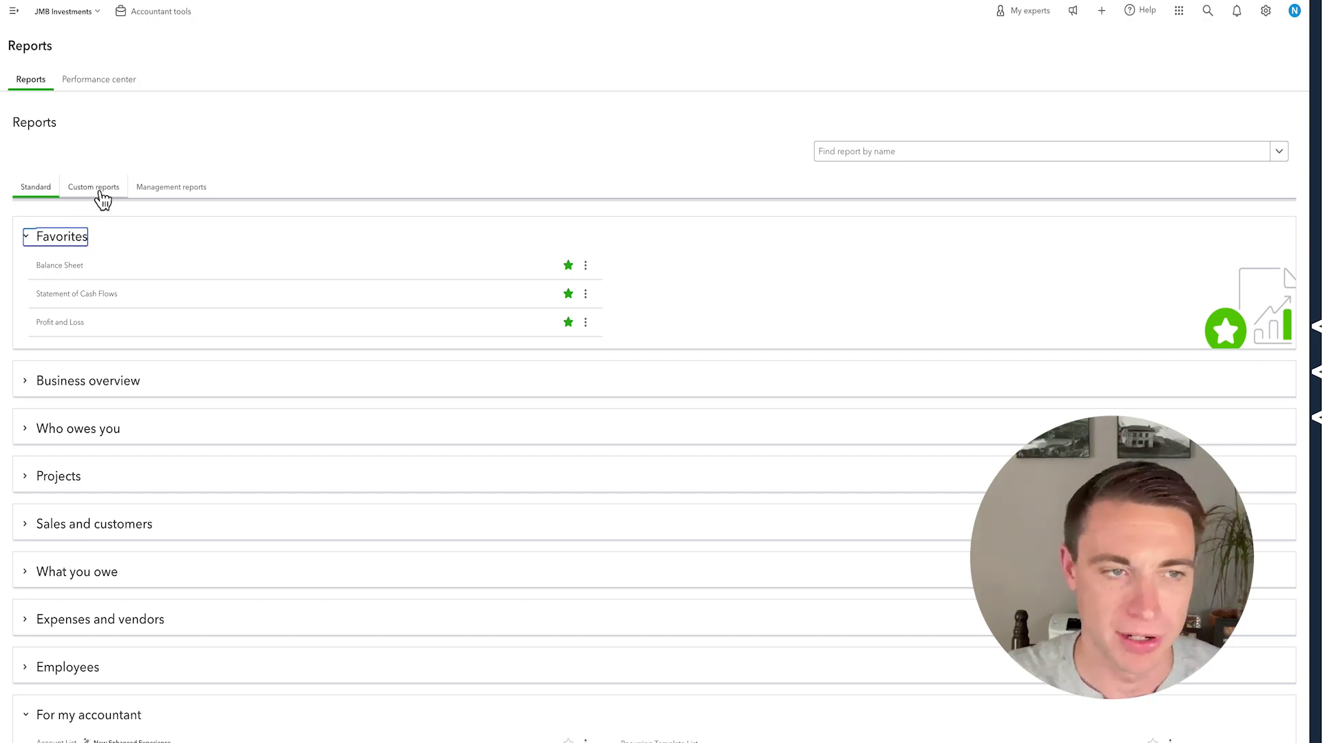
{"action": "left_click", "coordinate": [69, 328]}
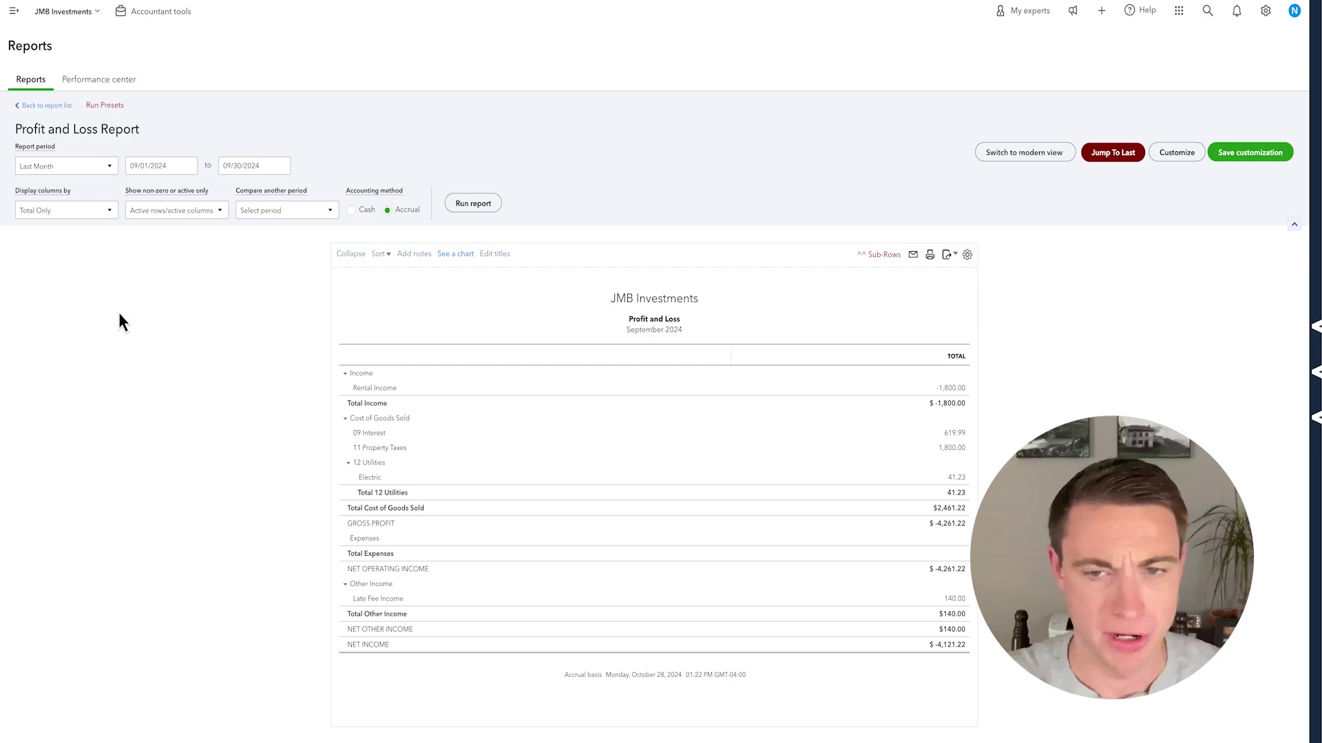
Run the Profit and Loss report for the custom period 01/01/2022 to 12/31/2022
{"action": "right_click", "coordinate": [169, 167]}
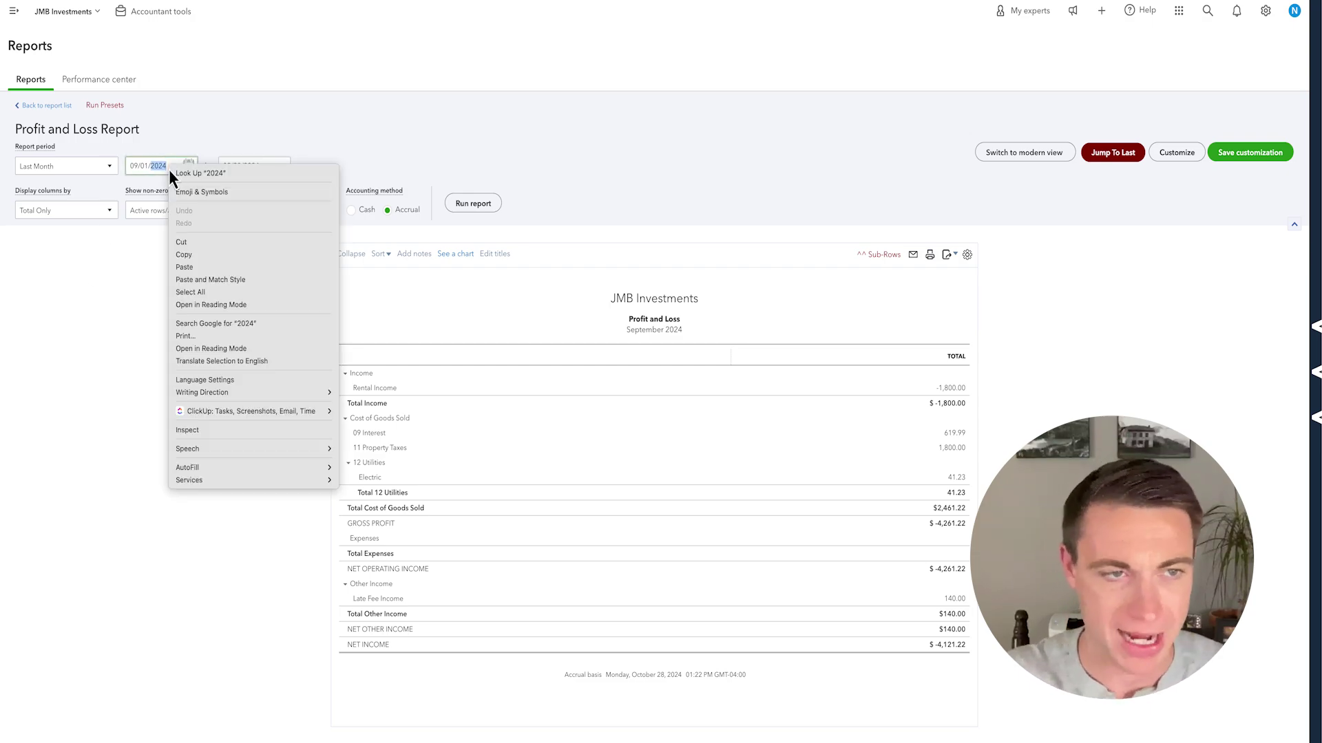
{"action": "left_click", "coordinate": [146, 169]}
{"action": "key", "text": "super+a"}
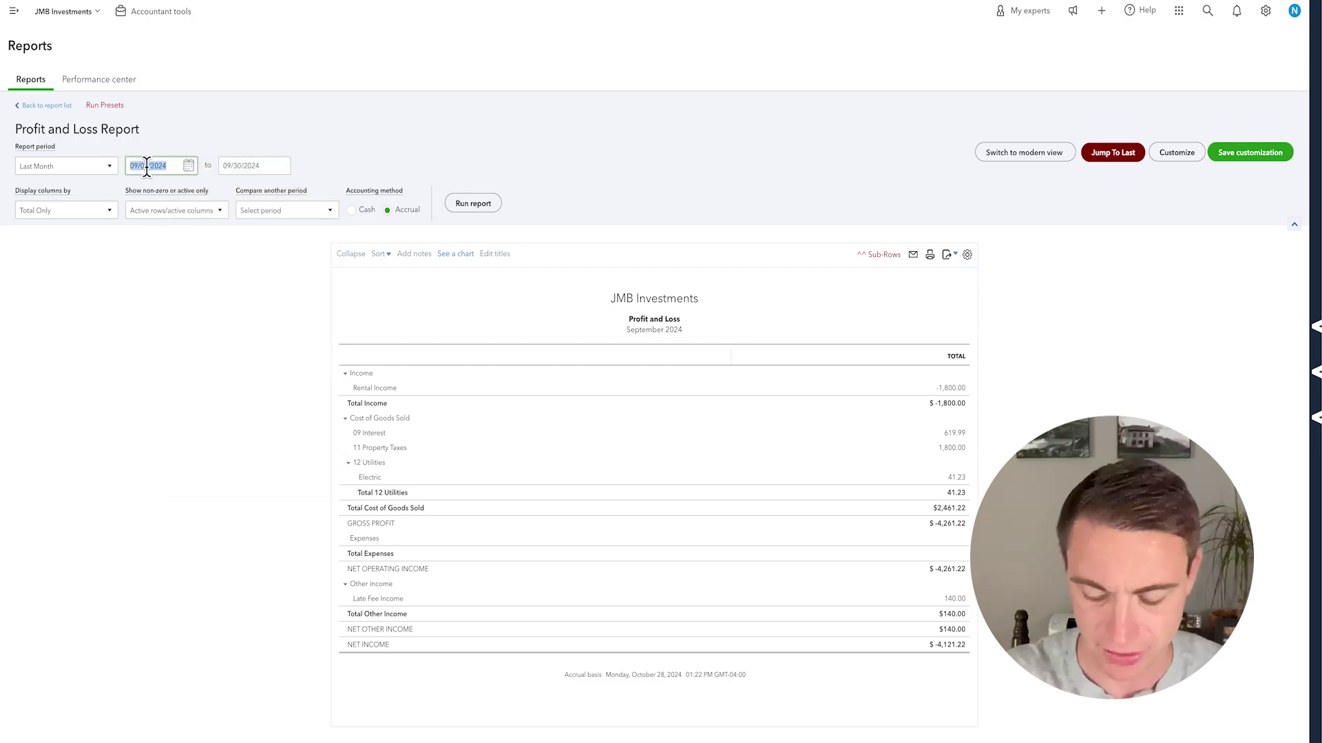
{"action": "type", "text": "9/"}
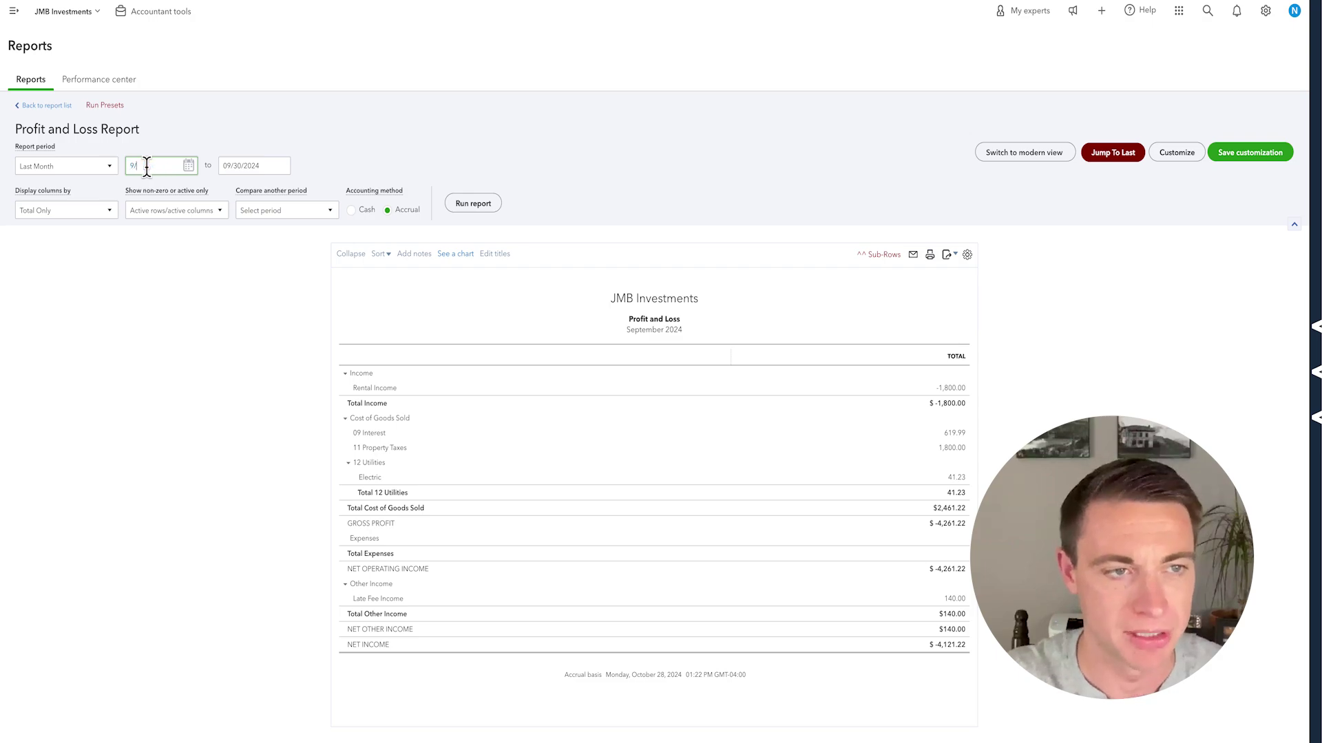
{"action": "type", "text": "1/1/2022"}
{"action": "key", "text": "Tab"}
{"action": "type", "text": "12/31/2022"}
{"action": "key", "text": "Tab"}
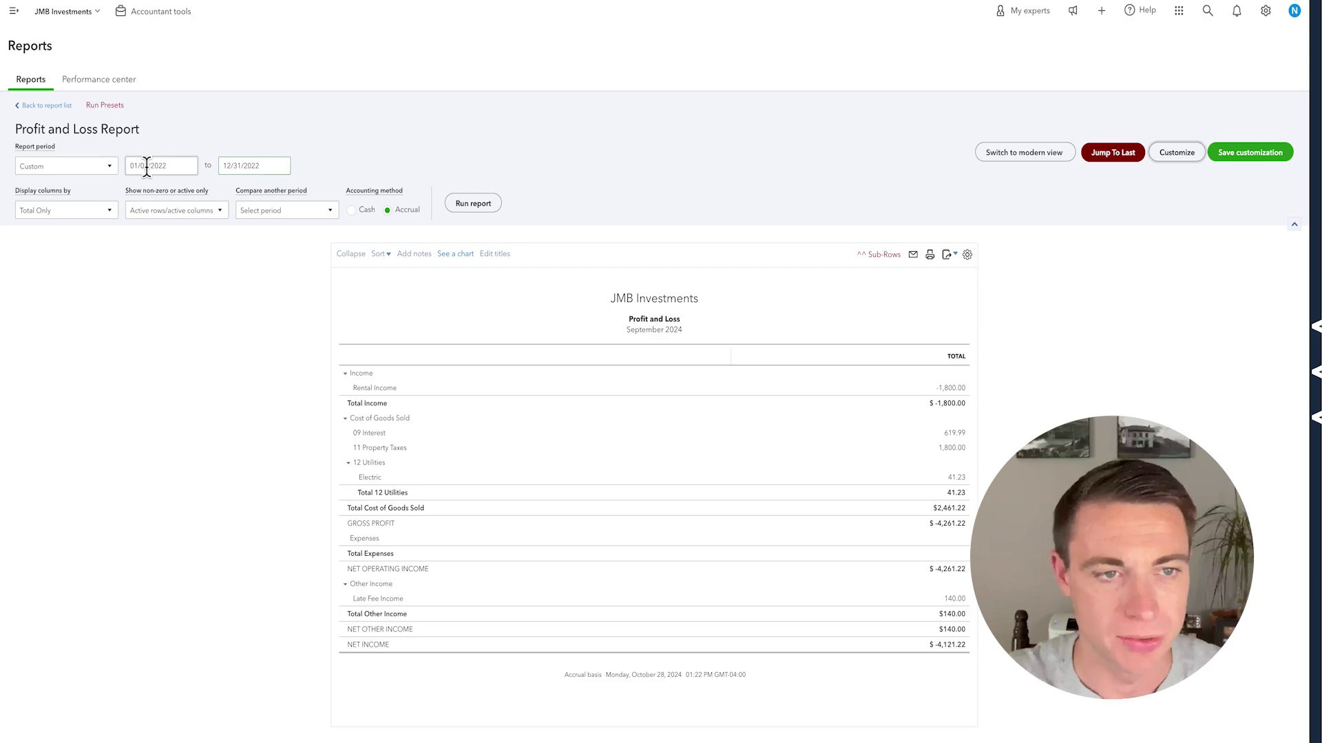
{"action": "left_click", "coordinate": [478, 211]}
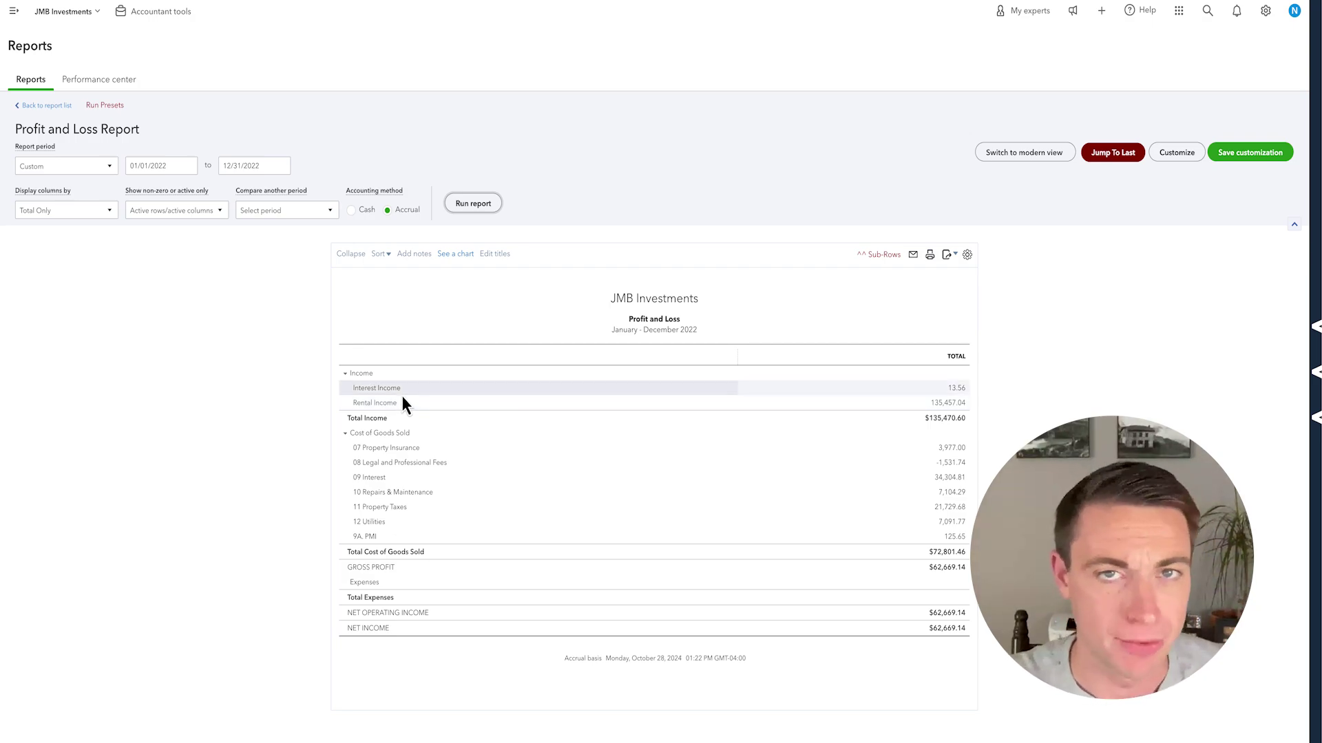
Run the report for This Year-to-date with columns displayed by Months, and review the whole result
{"action": "left_click", "coordinate": [49, 172]}
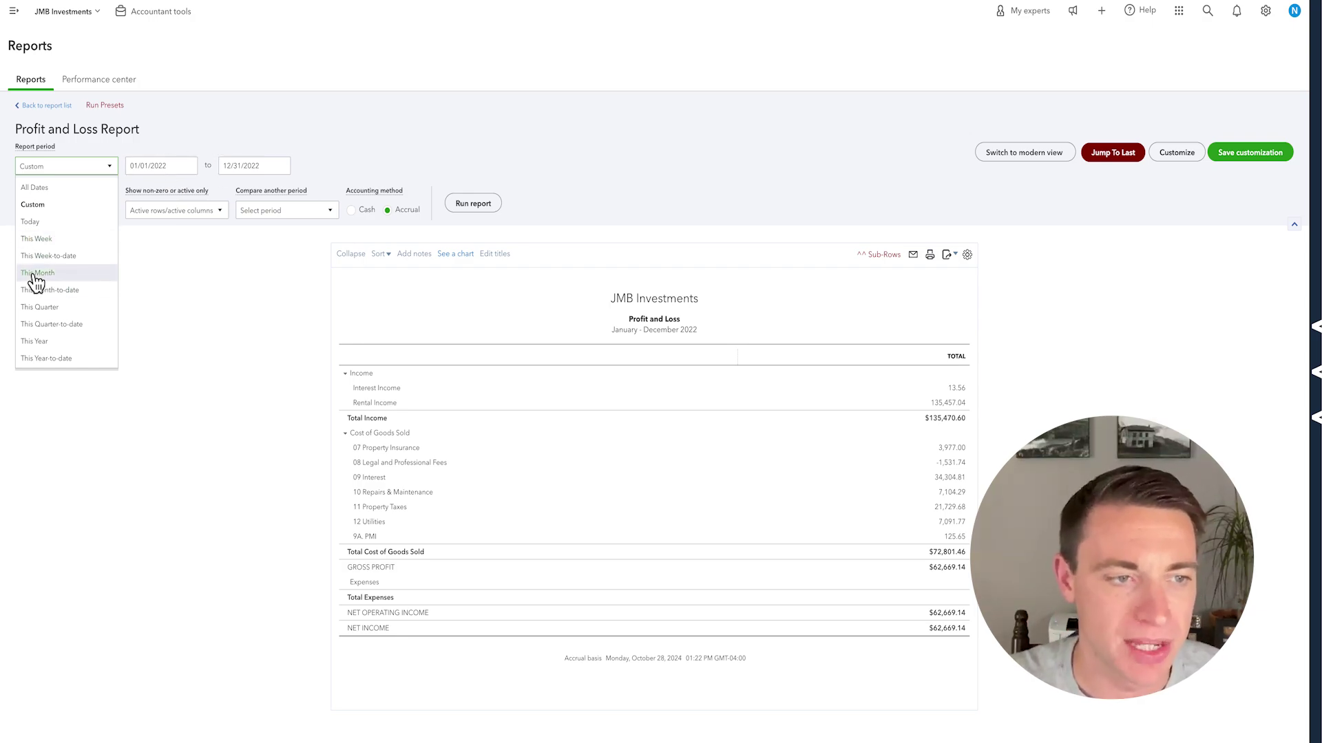
{"action": "scroll", "coordinate": [49, 325], "scroll_direction": "down", "scroll_amount": 2}
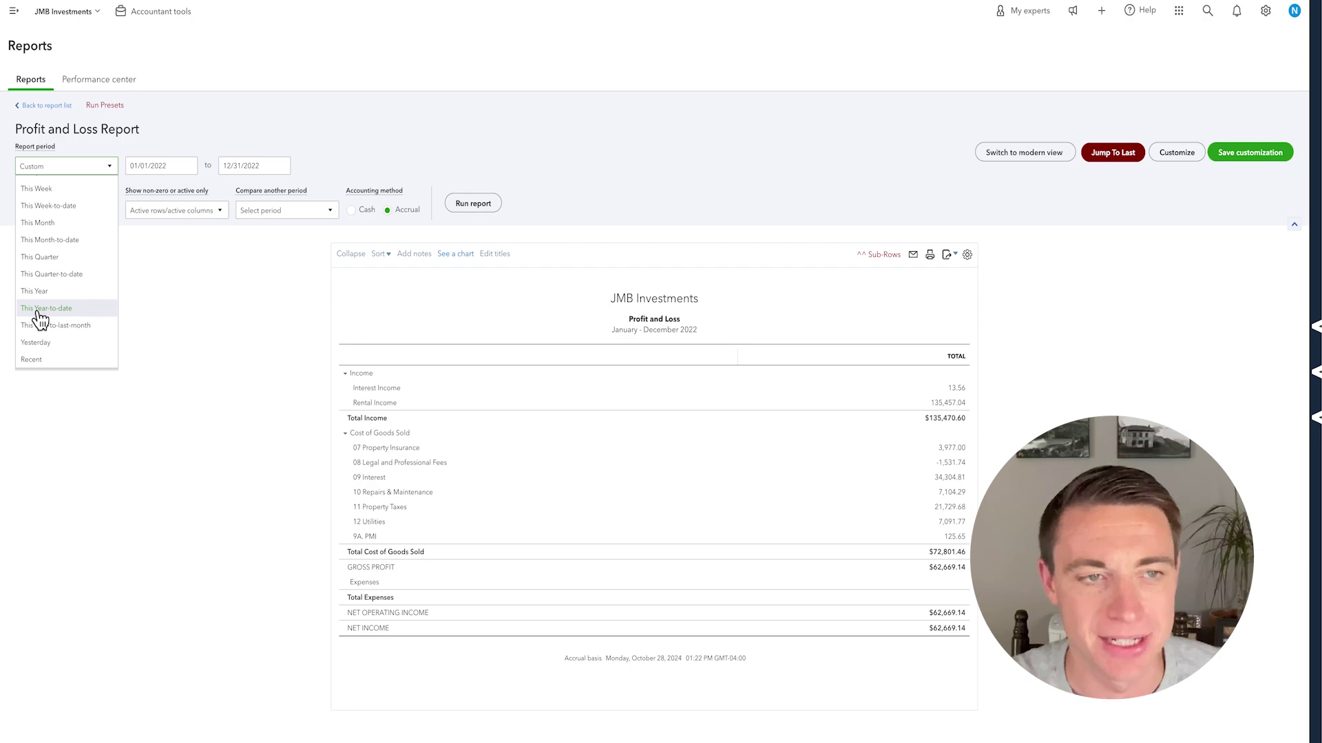
{"action": "left_click", "coordinate": [39, 308]}
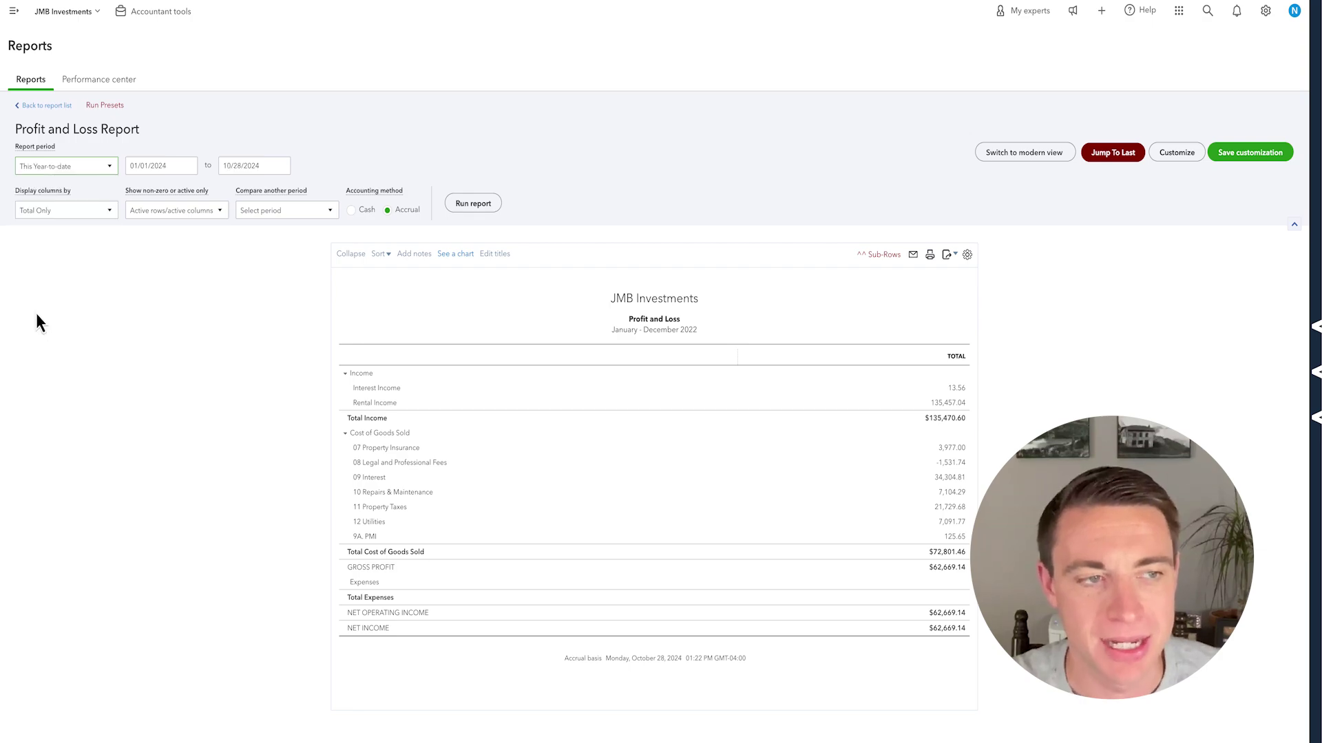
{"action": "left_click", "coordinate": [47, 211]}
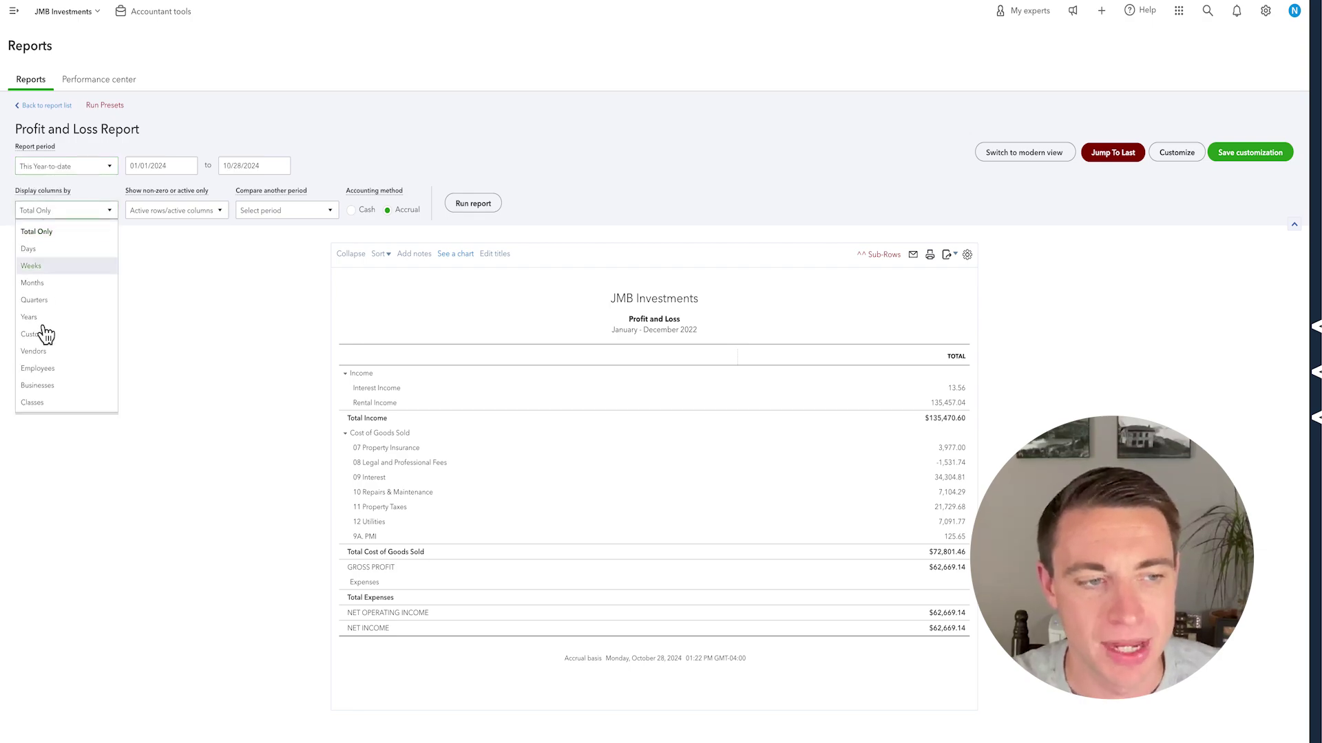
{"action": "left_click", "coordinate": [44, 286]}
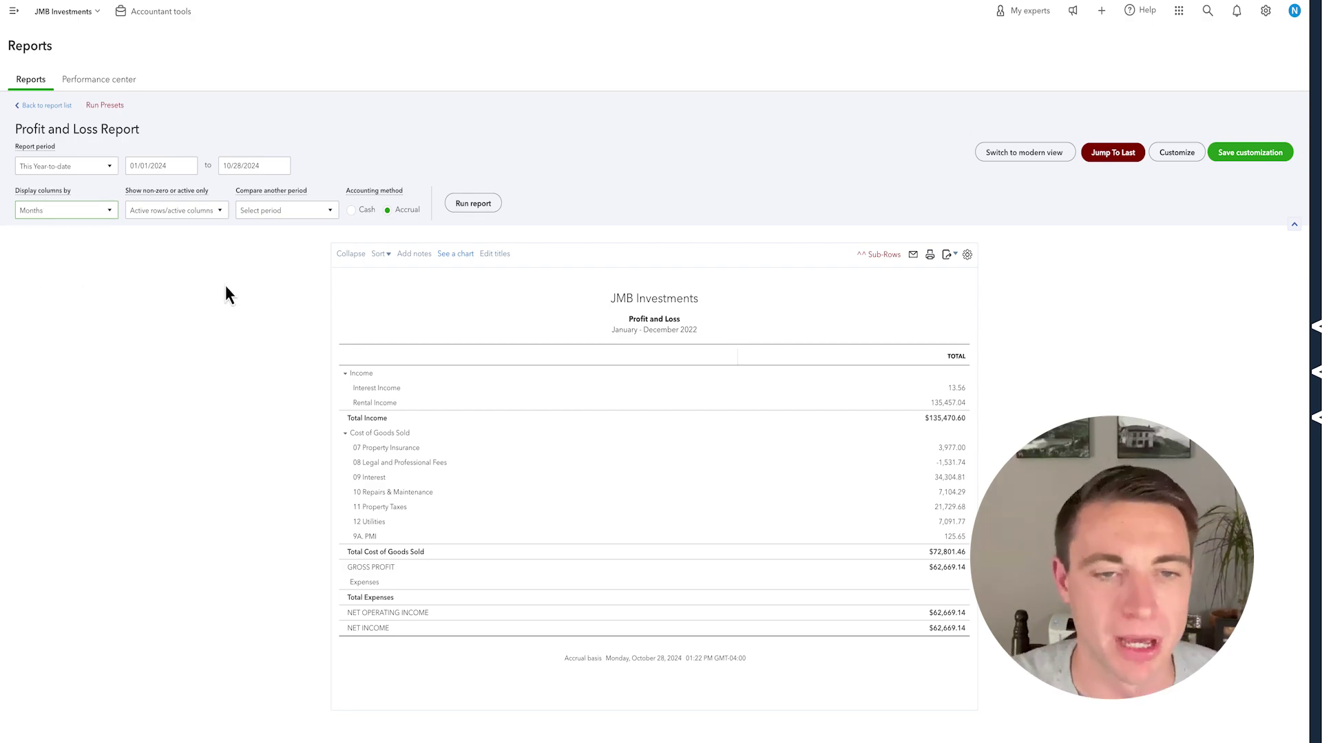
{"action": "left_click", "coordinate": [473, 203]}
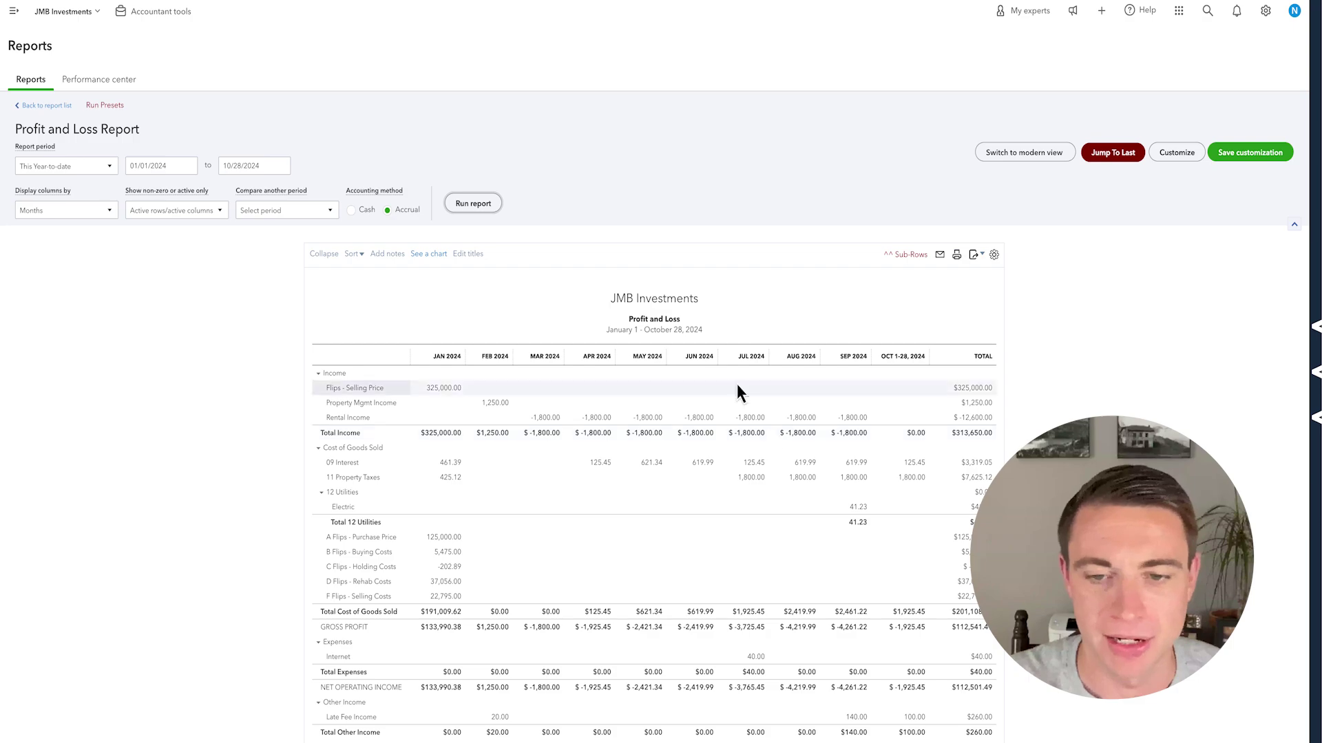
{"action": "scroll", "coordinate": [673, 583], "scroll_direction": "down", "scroll_amount": 3}
{"action": "scroll", "coordinate": [673, 584], "scroll_direction": "up", "scroll_amount": 3}
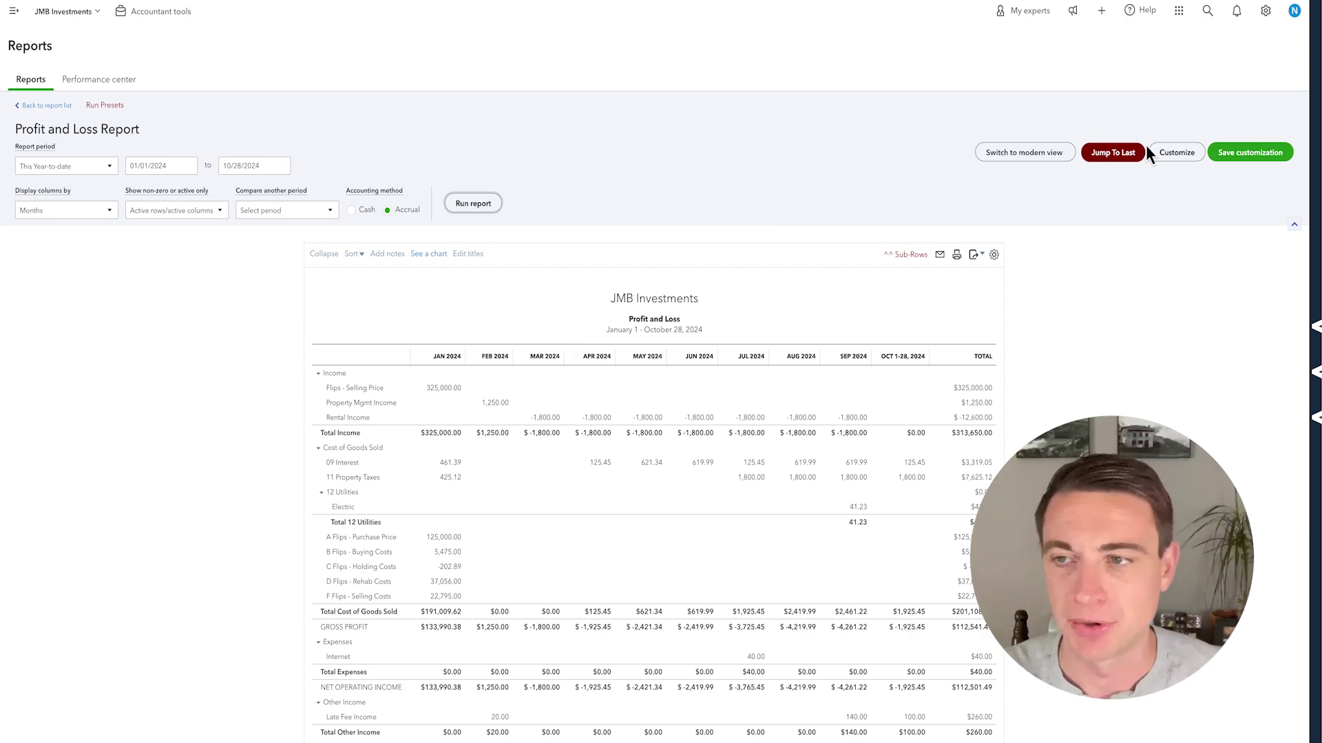
Save the customized report under the name "Profit and Loss - YTD - By Month"
{"action": "left_click", "coordinate": [1249, 160]}
{"action": "triple_click", "coordinate": [1185, 204]}
{"action": "left_click", "coordinate": [1197, 204]}
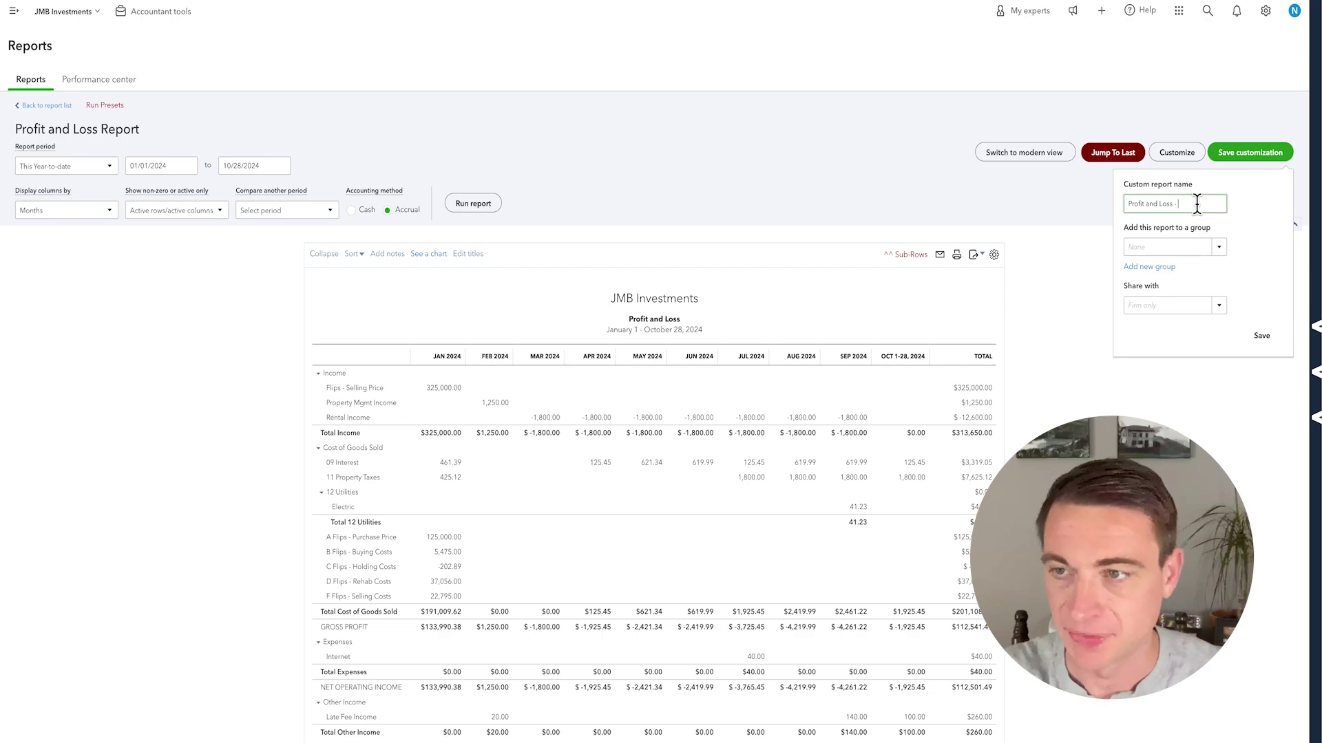
{"action": "type", "text": "- YTD - by Month"}
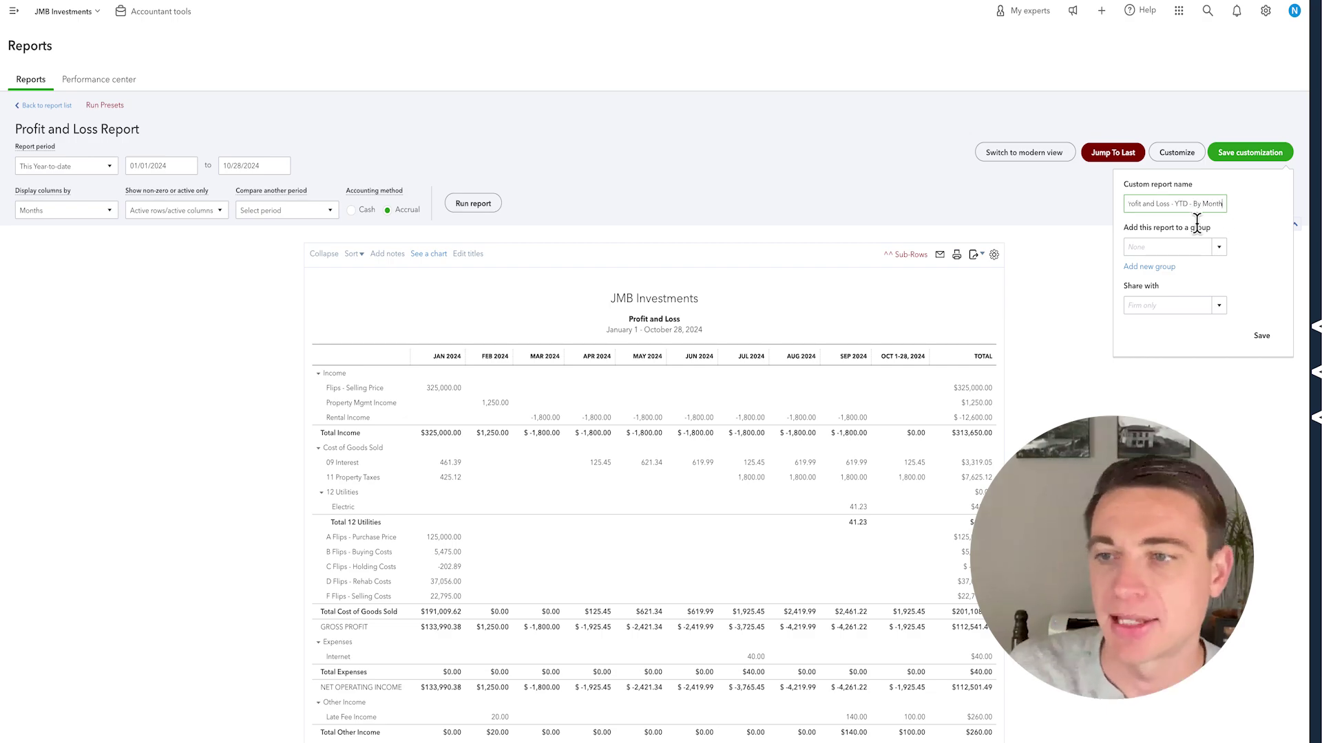
{"action": "left_click", "coordinate": [1261, 337]}
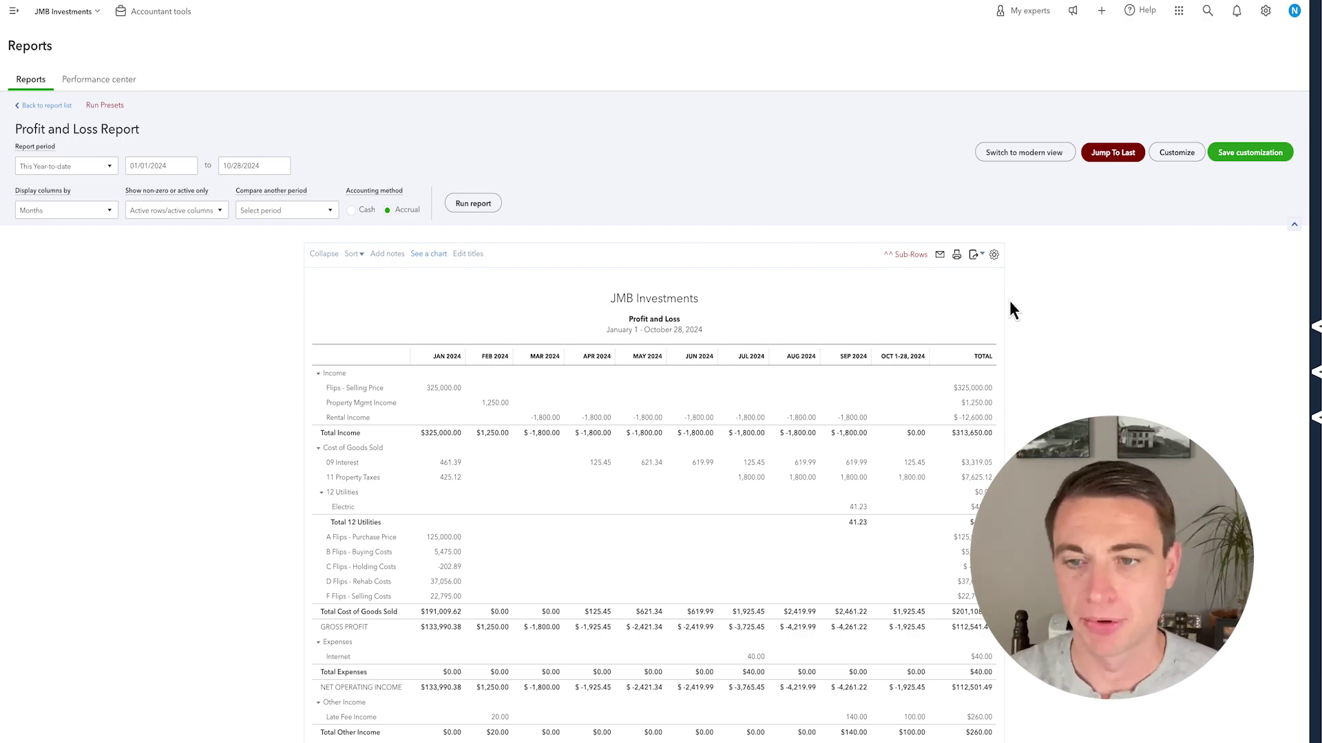
Customize the report's number format to show amounts without cents, rerun it, and save the customization under the same name
{"action": "left_click", "coordinate": [1178, 156]}
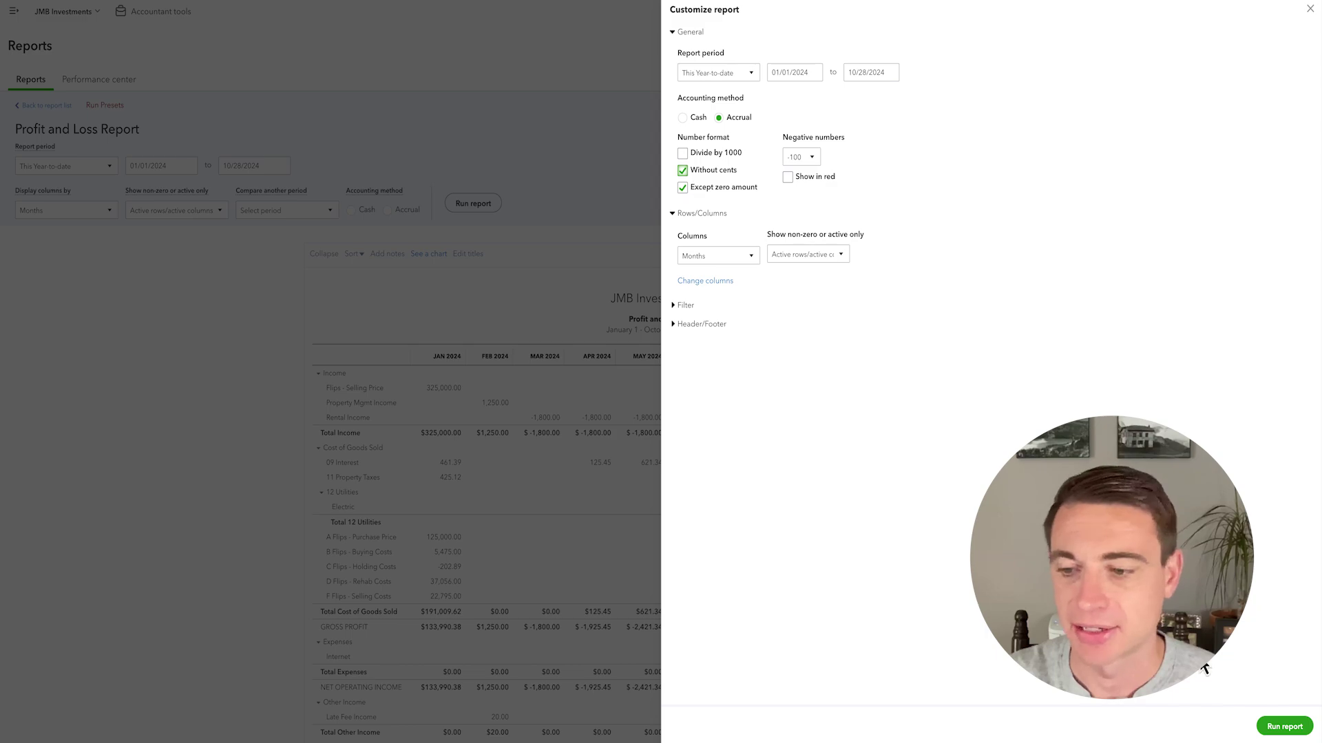
{"action": "left_click", "coordinate": [1282, 726]}
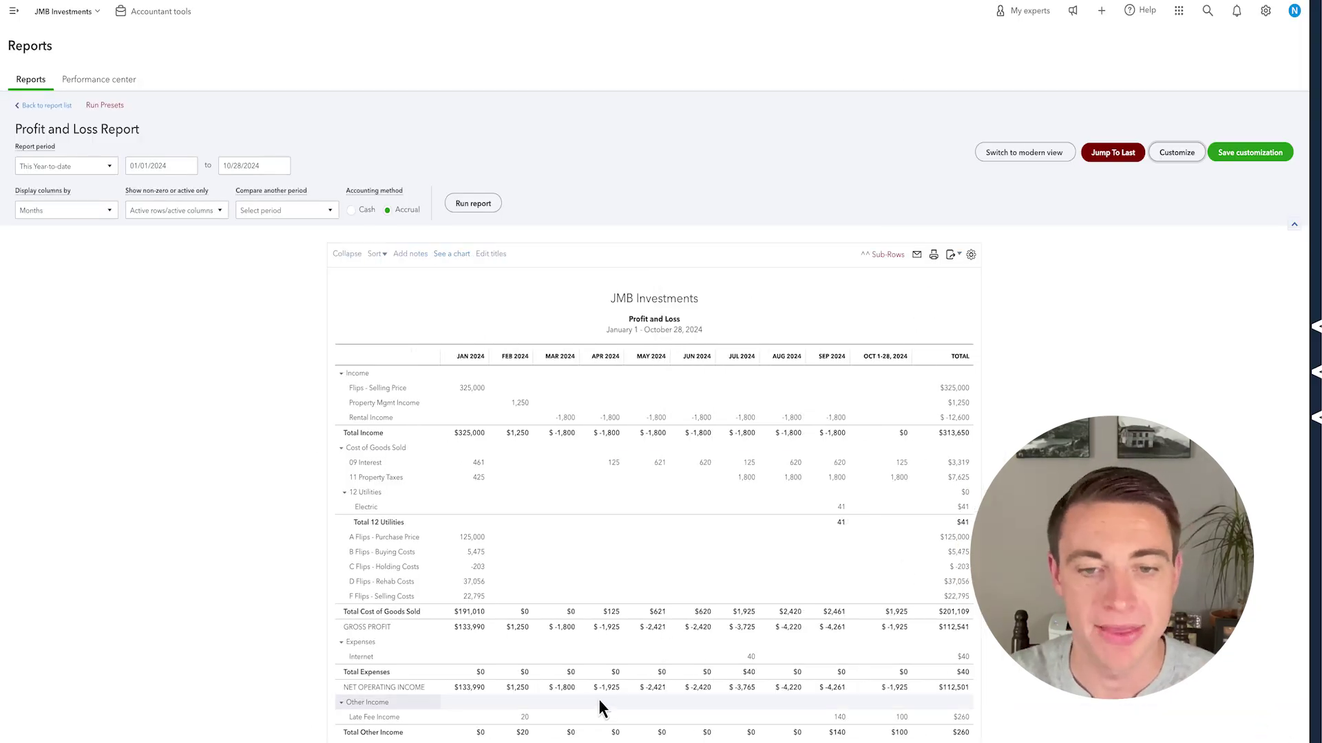
{"action": "left_click", "coordinate": [1242, 154]}
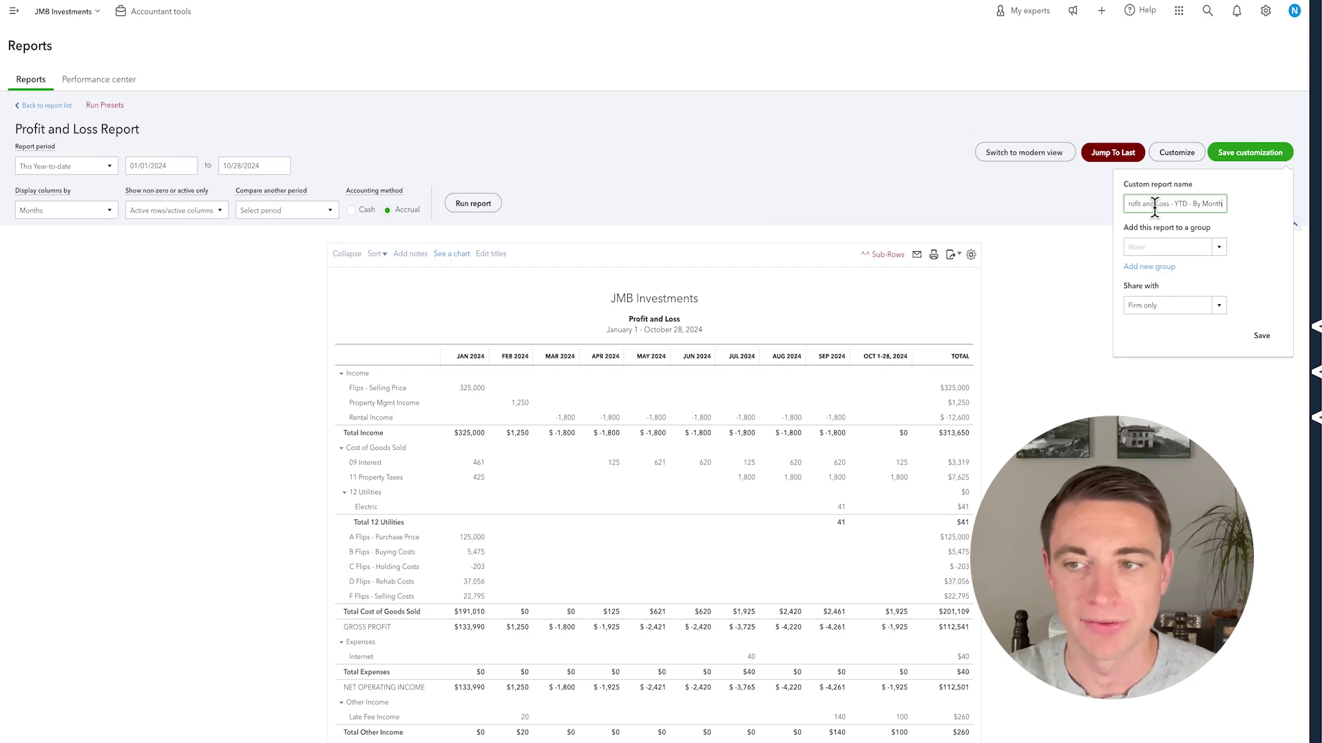
{"action": "left_click", "coordinate": [1265, 339]}
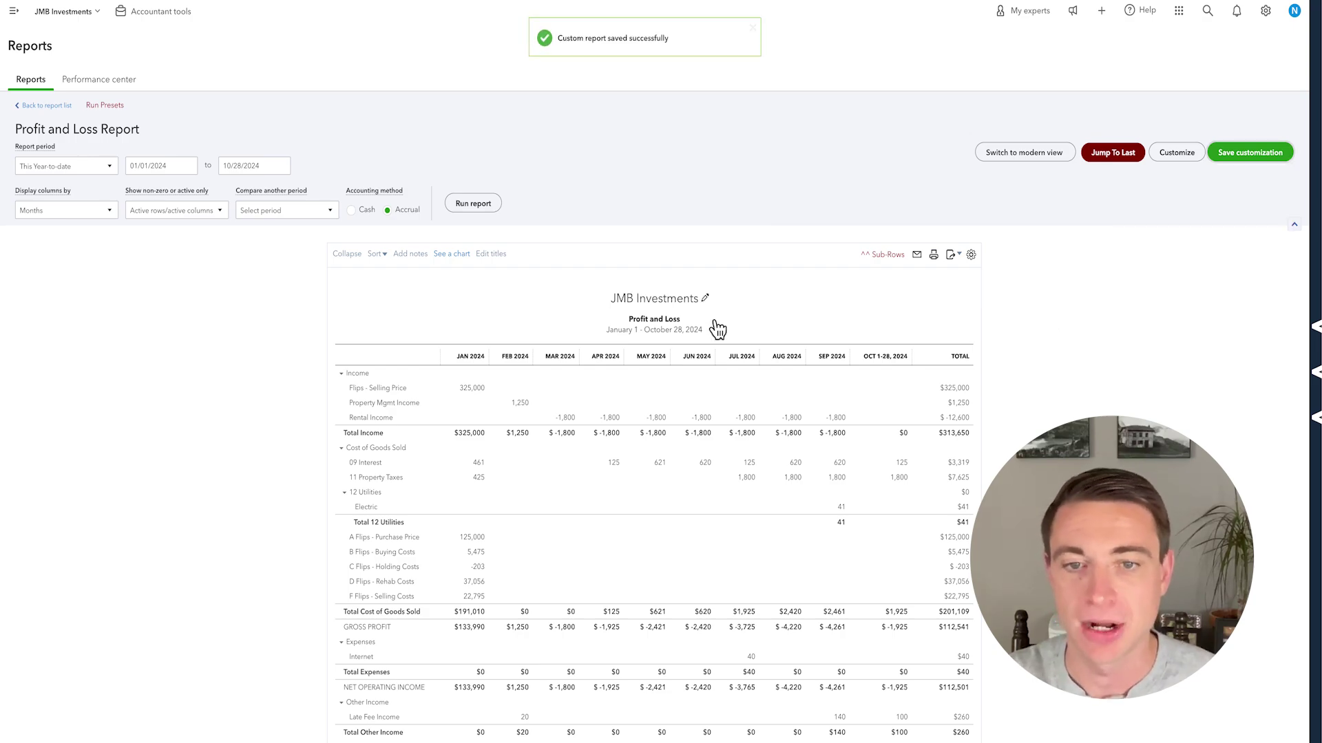
Show the company logo in the report header and save the customization under the same name
{"action": "left_click", "coordinate": [639, 300]}
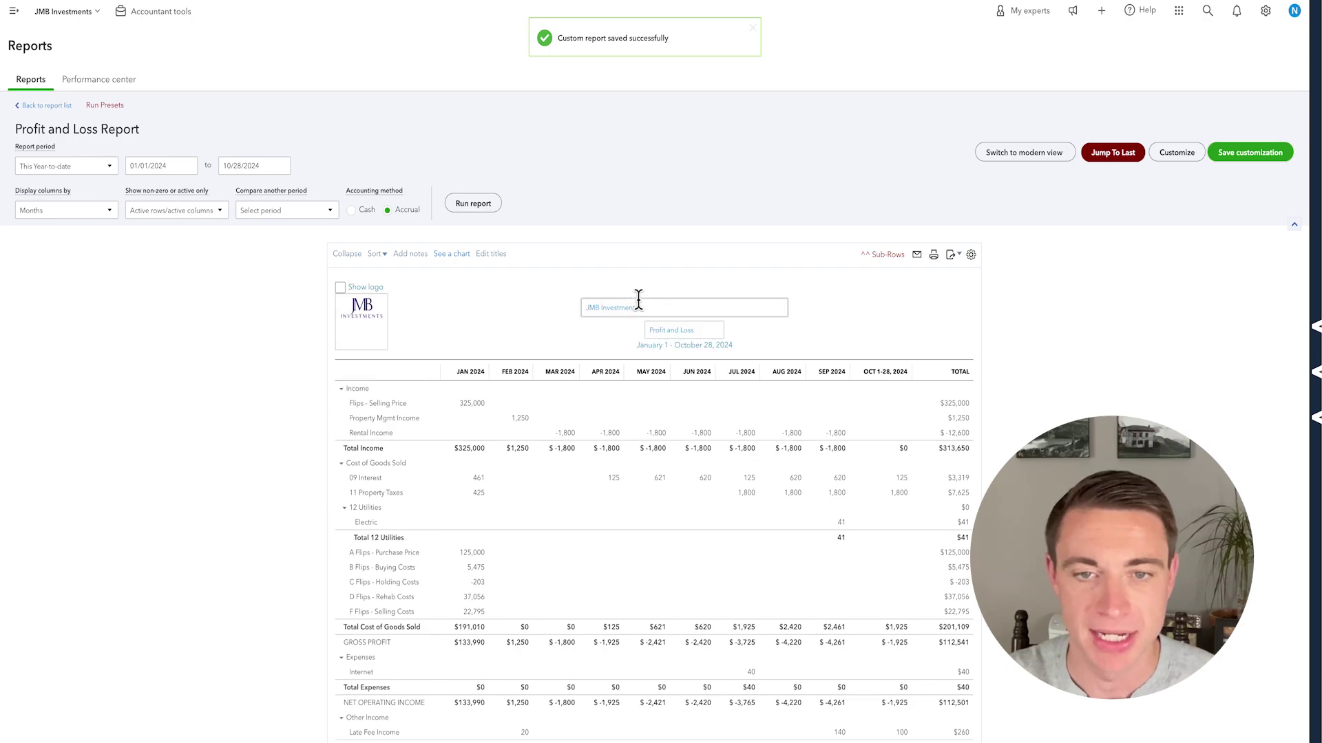
{"action": "left_click", "coordinate": [341, 289]}
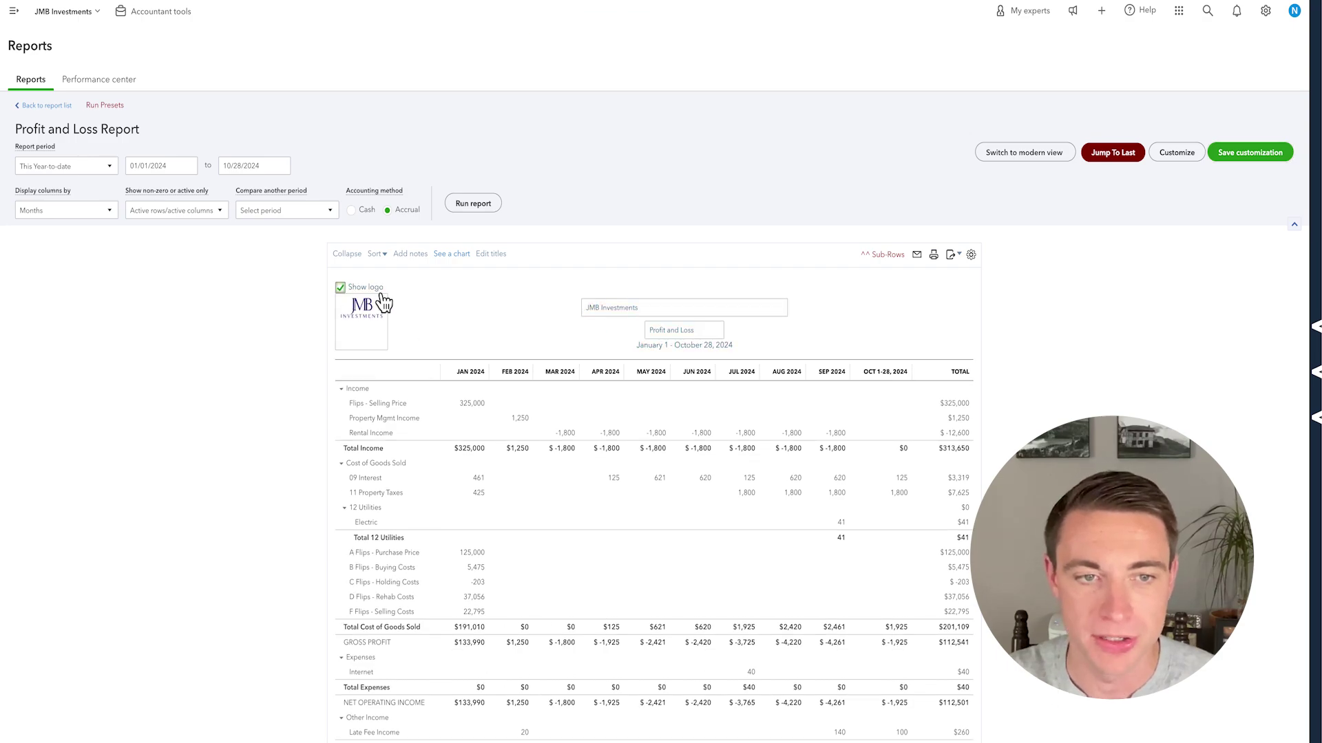
{"action": "left_click", "coordinate": [1192, 319]}
{"action": "left_click", "coordinate": [1236, 155]}
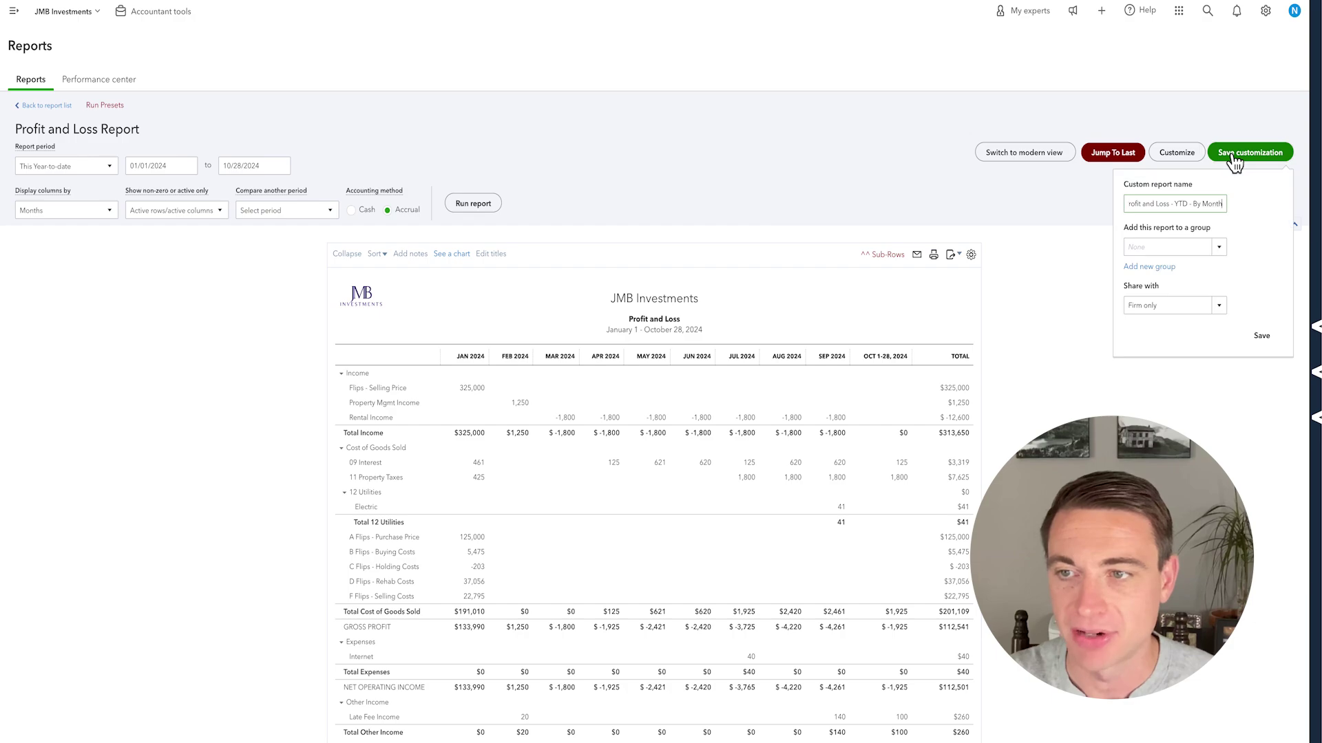
{"action": "left_click", "coordinate": [1259, 336]}
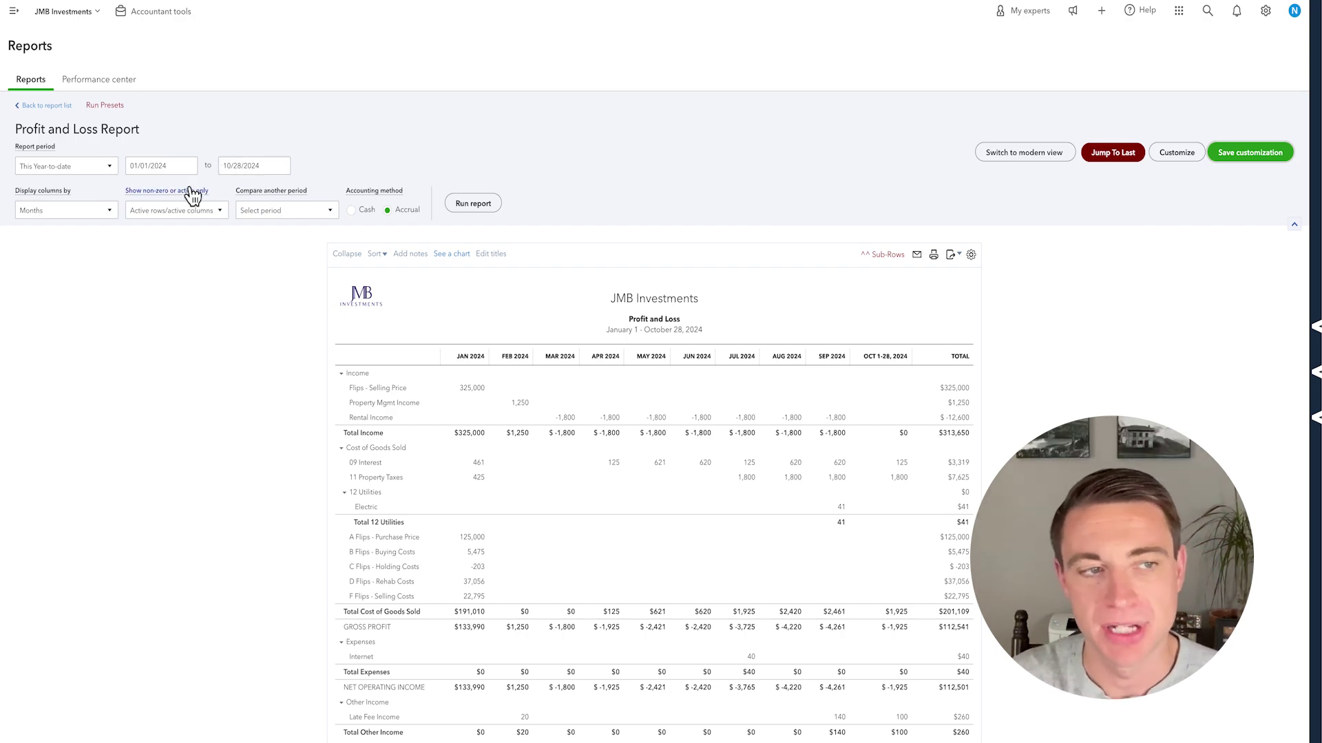
Switch the monthly report to a Custom period of 01/01/2022 to 12/31/2022 and run it
{"action": "left_click", "coordinate": [60, 168]}
{"action": "scroll", "coordinate": [55, 276], "scroll_direction": "up", "scroll_amount": 3}
{"action": "left_click", "coordinate": [43, 205]}
{"action": "left_click", "coordinate": [156, 165]}
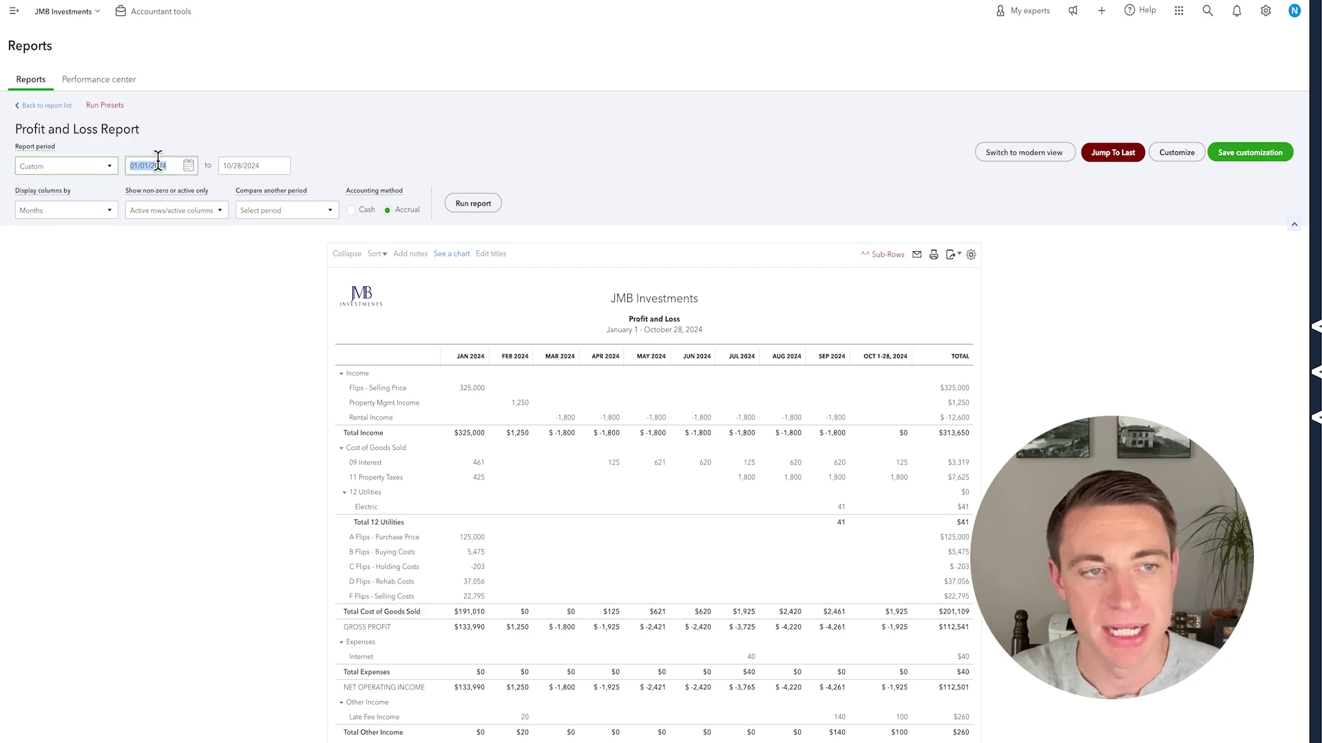
{"action": "type", "text": "1/01/2022"}
{"action": "key", "text": "Tab"}
{"action": "type", "text": "12/31/2022"}
{"action": "left_click", "coordinate": [472, 204]}
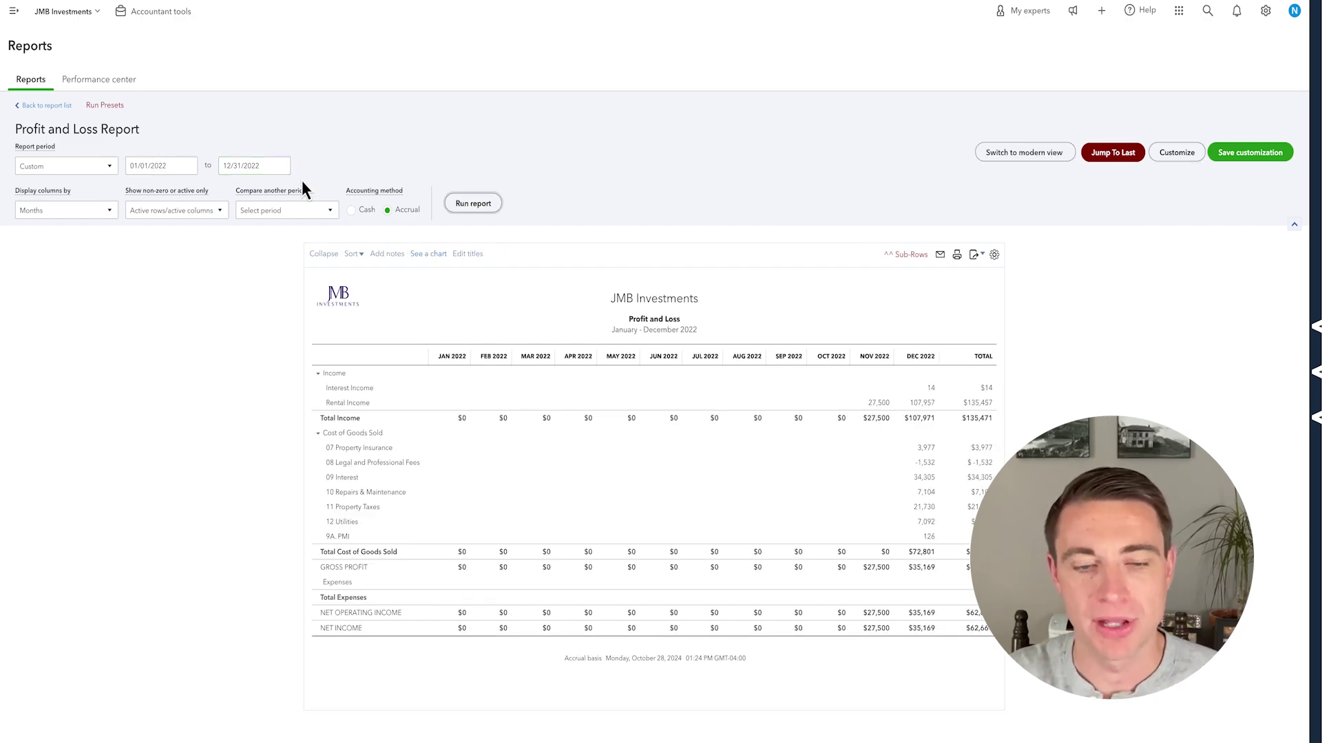
Set the report period back to This Year-to-date and run the monthly report
{"action": "left_click", "coordinate": [60, 171]}
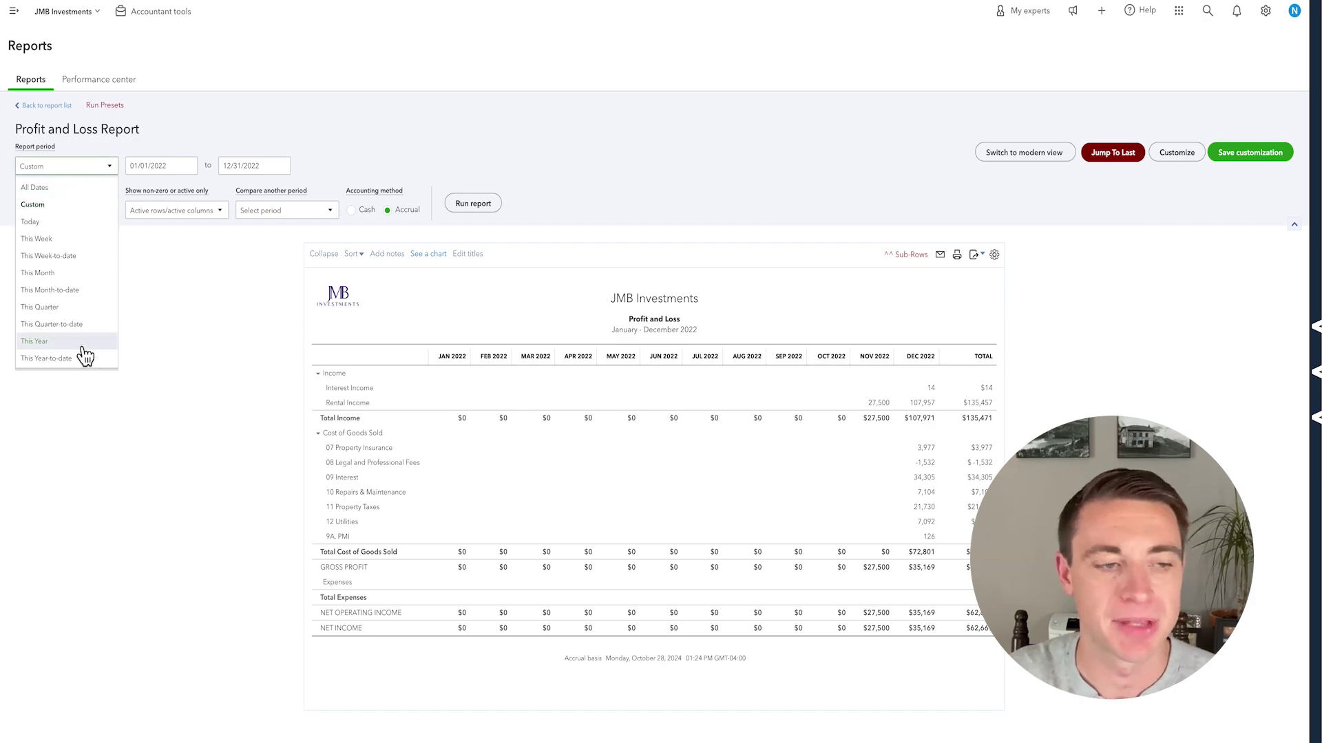
{"action": "scroll", "coordinate": [83, 353], "scroll_direction": "down", "scroll_amount": 1}
{"action": "left_click", "coordinate": [61, 303]}
{"action": "left_click", "coordinate": [478, 205]}
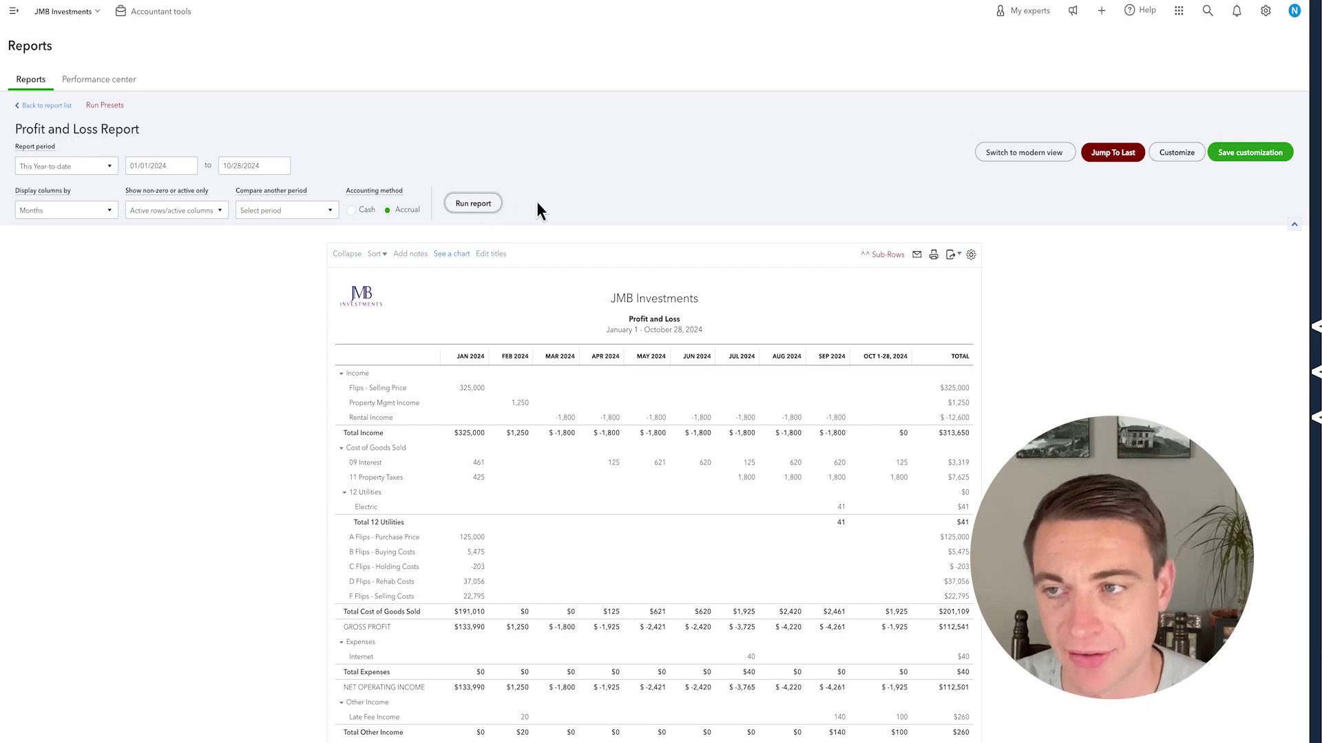
Create a report group named "Income Statements" and save the "Profit and Loss - YTD - By Month" customization in it
{"action": "left_click", "coordinate": [1233, 157]}
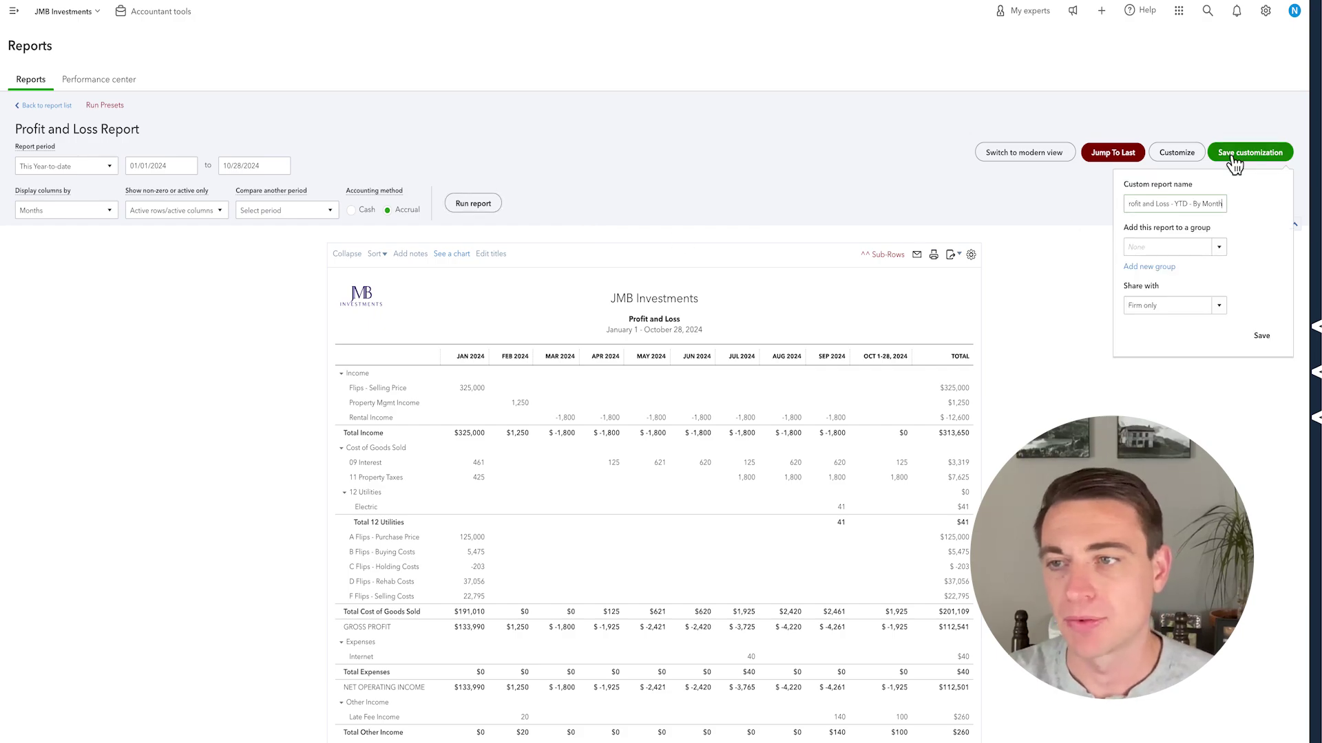
{"action": "left_click", "coordinate": [1160, 267]}
{"action": "left_click", "coordinate": [1161, 291]}
{"action": "type", "text": "Profi"}
{"action": "key", "text": "BackSpace"}
{"action": "key", "text": "BackSpace"}
{"action": "key", "text": "BackSpace"}
{"action": "key", "text": "BackSpace"}
{"action": "key", "text": "BackSpace"}
{"action": "type", "text": "Income Dtatements"}
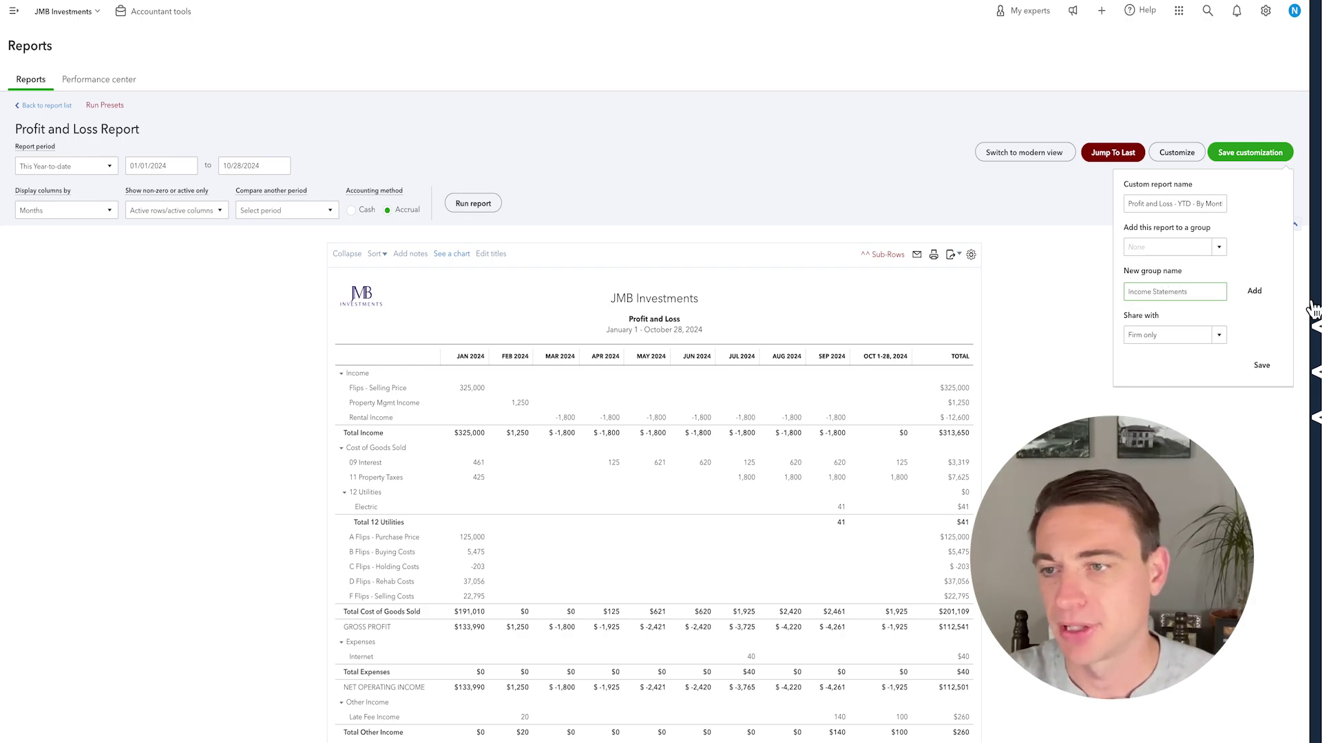
{"action": "left_click", "coordinate": [1257, 295]}
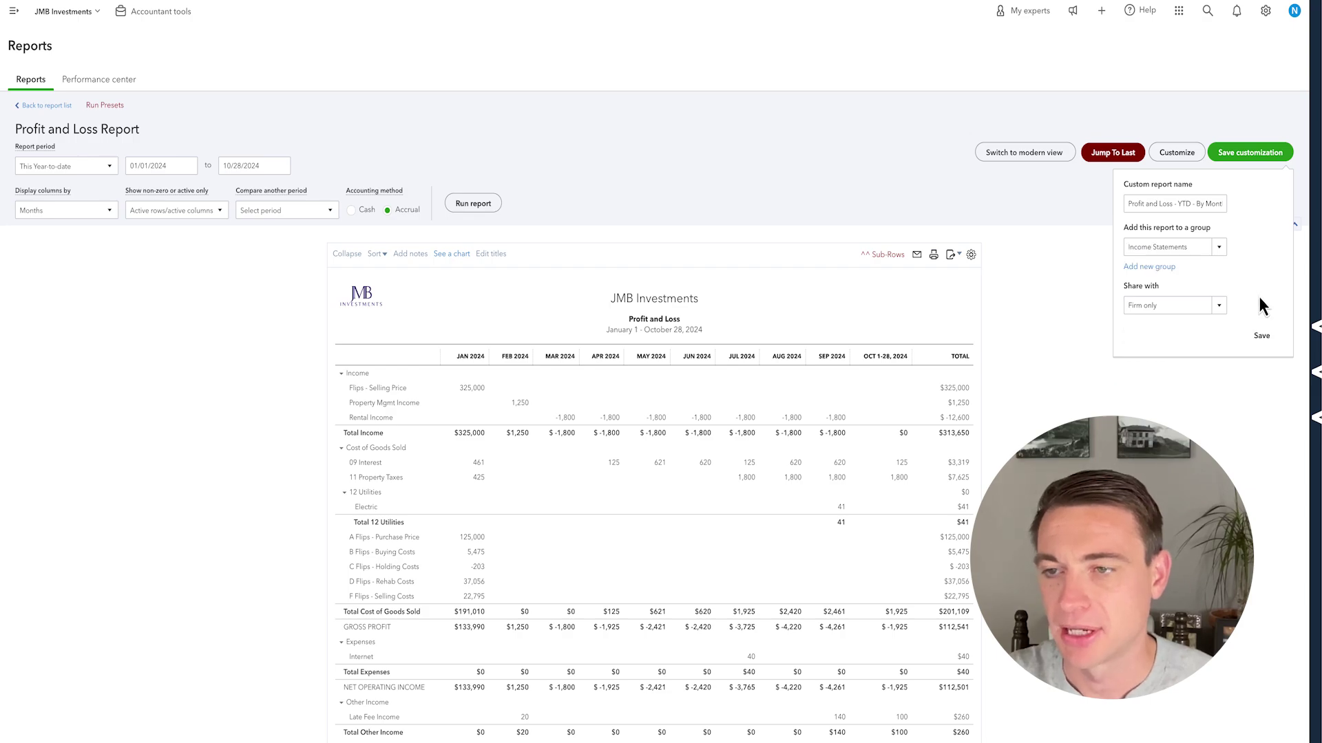
{"action": "left_click", "coordinate": [1256, 340]}
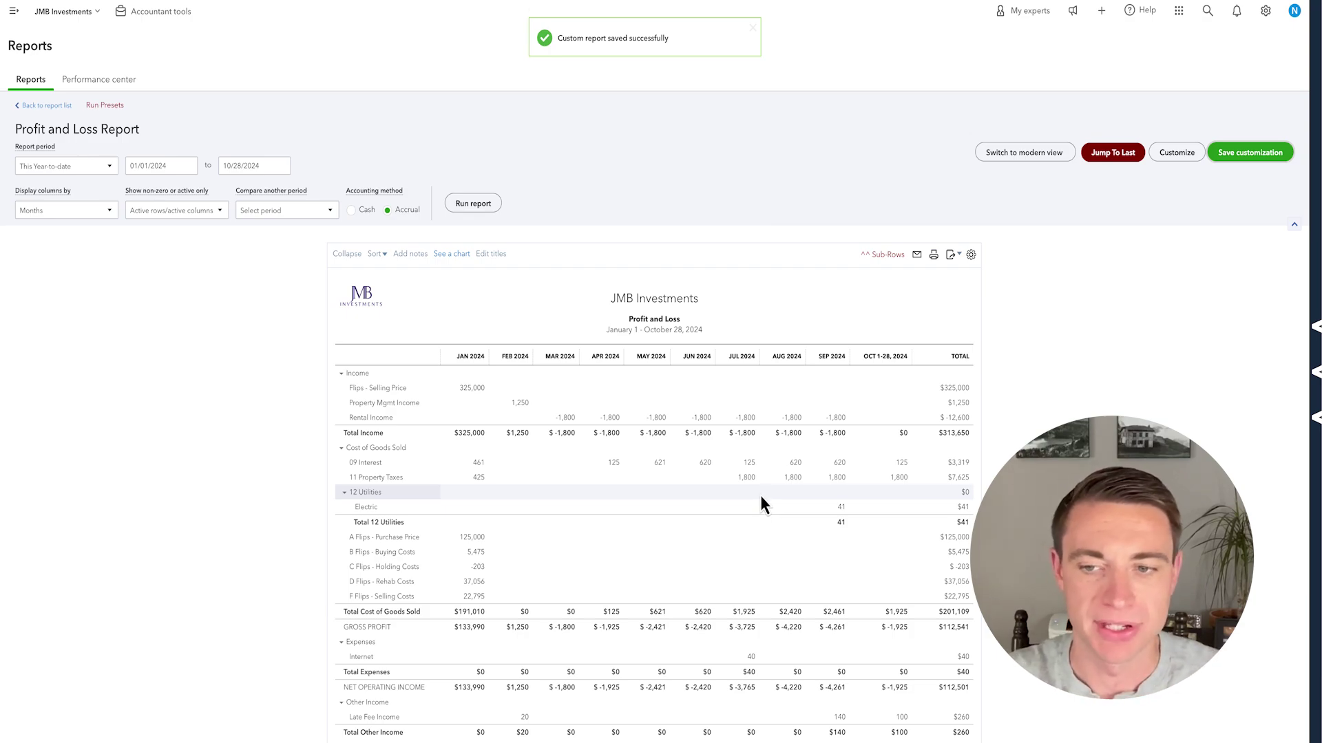
Display the This Year-to-date report's columns by Total Only and run it
{"action": "left_click", "coordinate": [65, 167]}
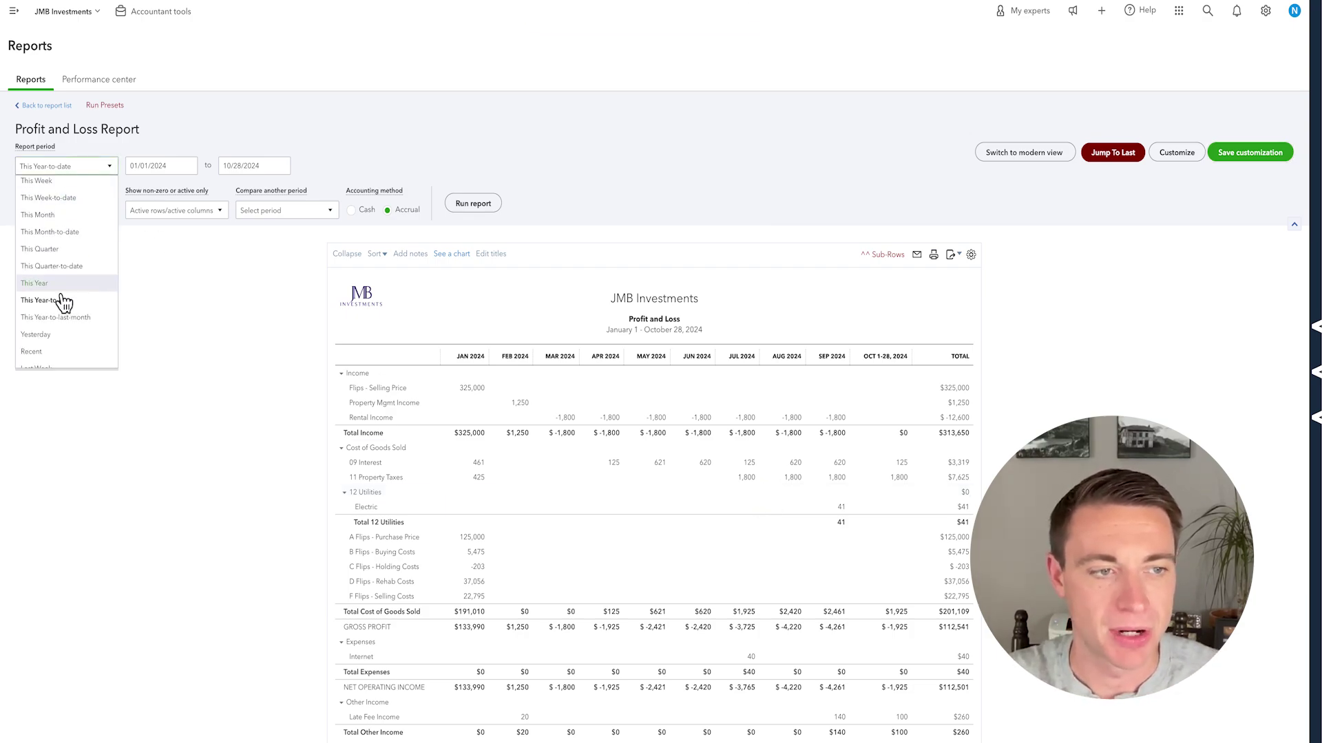
{"action": "left_click", "coordinate": [76, 300]}
{"action": "left_click", "coordinate": [77, 212]}
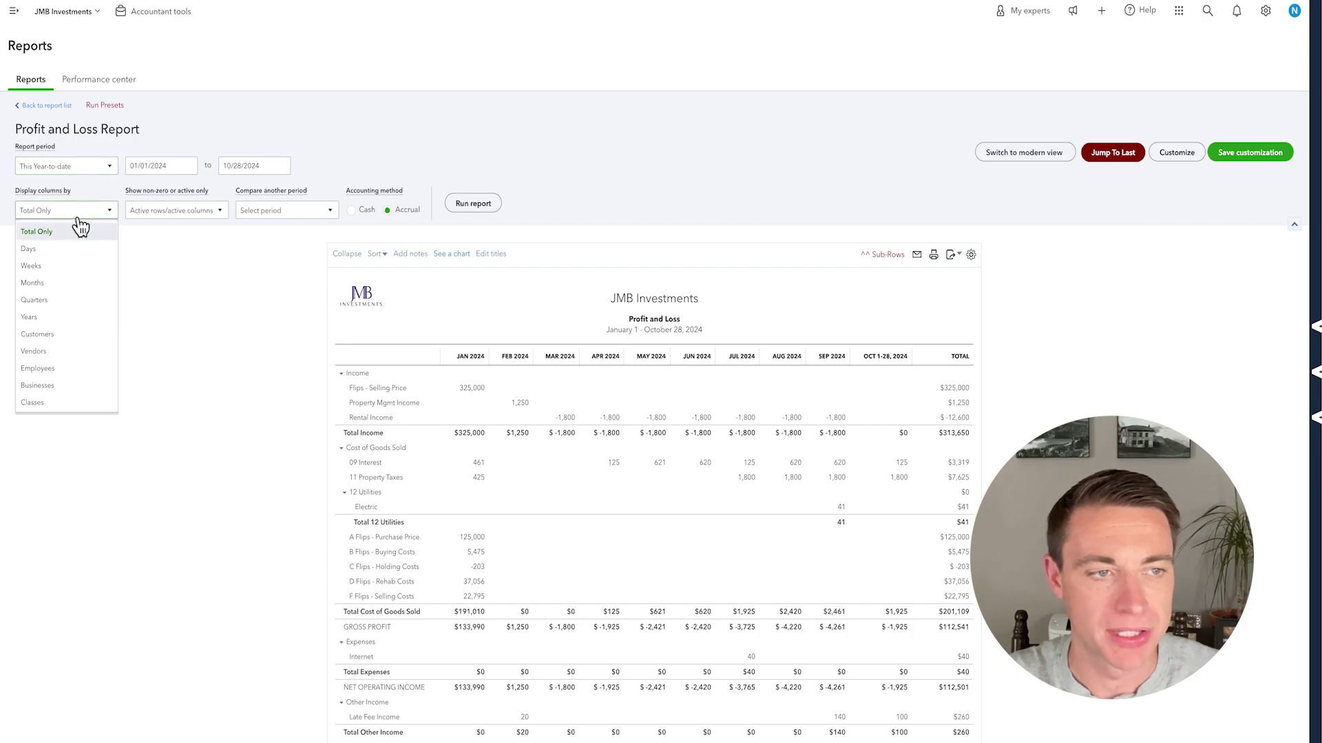
{"action": "left_click", "coordinate": [64, 234]}
{"action": "left_click", "coordinate": [482, 205]}
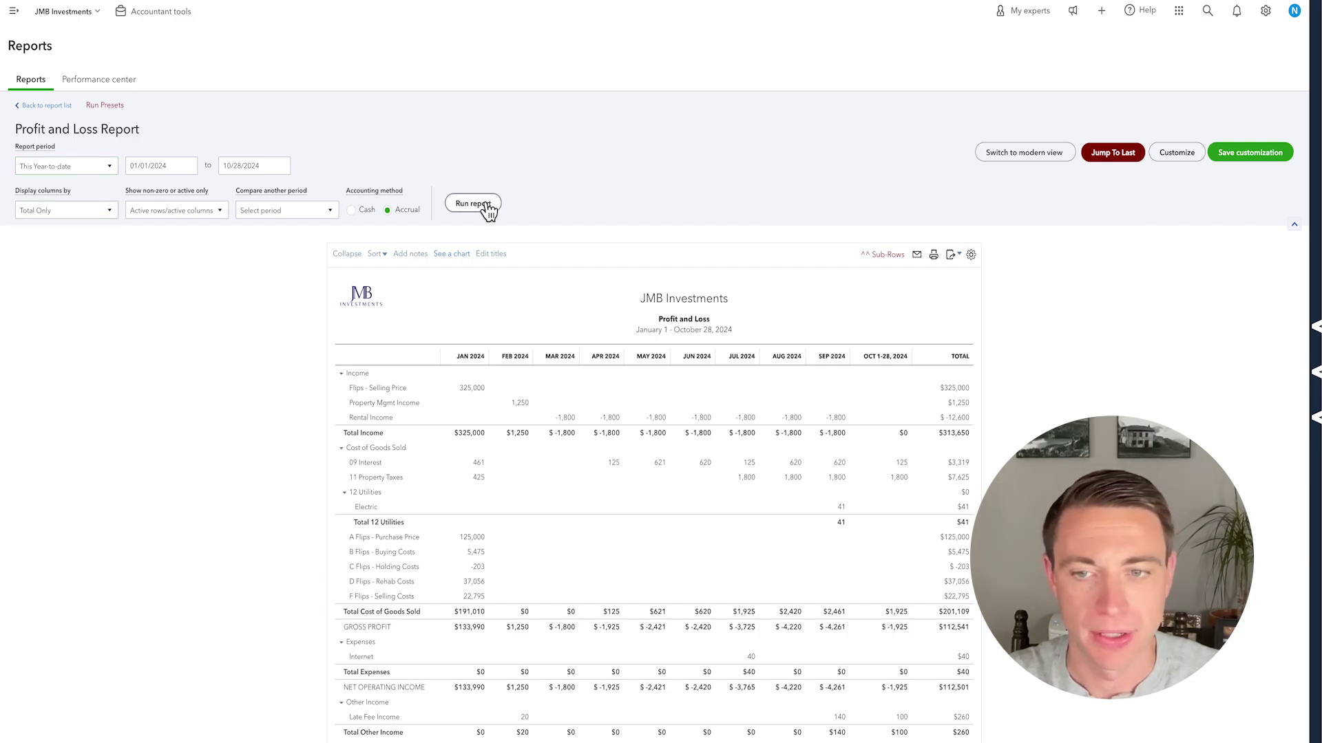
Save this version as the custom report "Profit and Loss - YTD - Total" in the Income Statements group
{"action": "left_click", "coordinate": [1291, 153]}
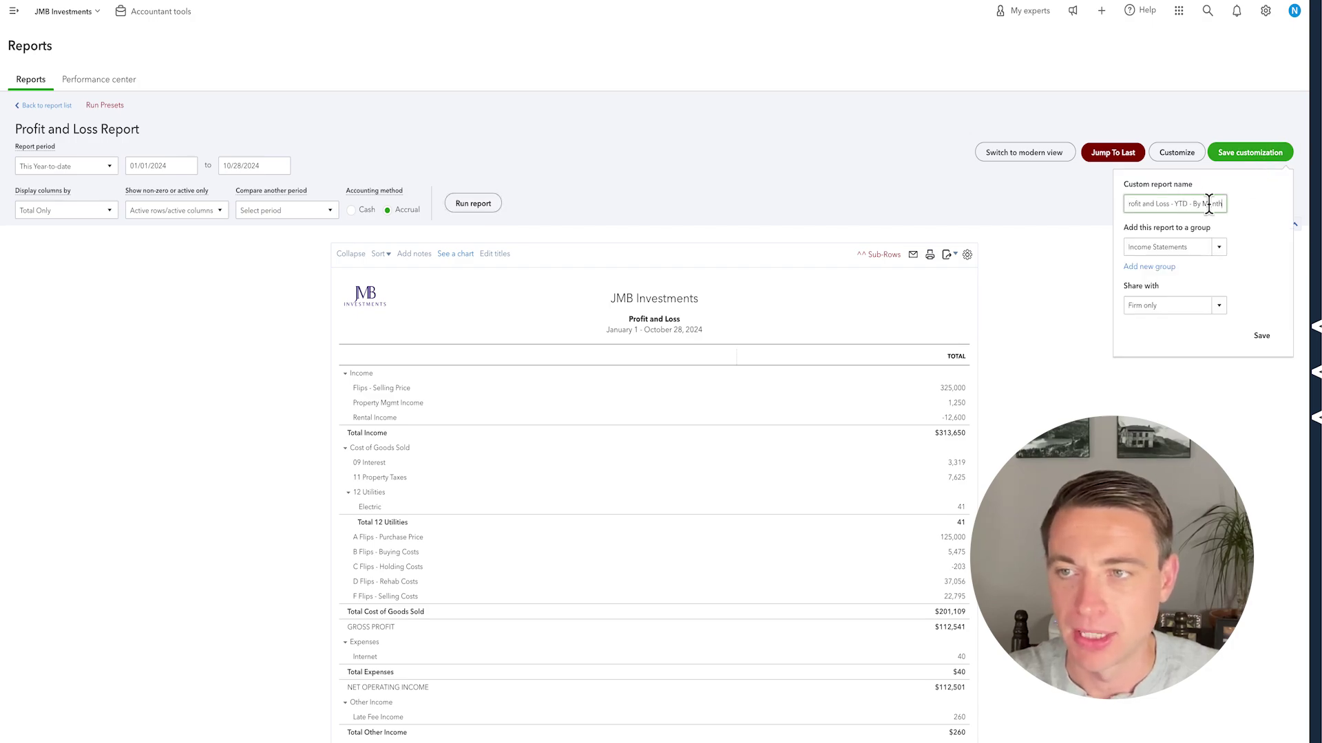
{"action": "key", "text": "shift+Left"}
{"action": "key", "text": "shift+Left"}
{"action": "key", "text": "shift+Left"}
{"action": "key", "text": "shift+Left"}
{"action": "key", "text": "shift+Left"}
{"action": "key", "text": "shift+Left"}
{"action": "key", "text": "shift+Left"}
{"action": "key", "text": "shift+Left"}
{"action": "key", "text": "BackSpace"}
{"action": "type", "text": "Total"}
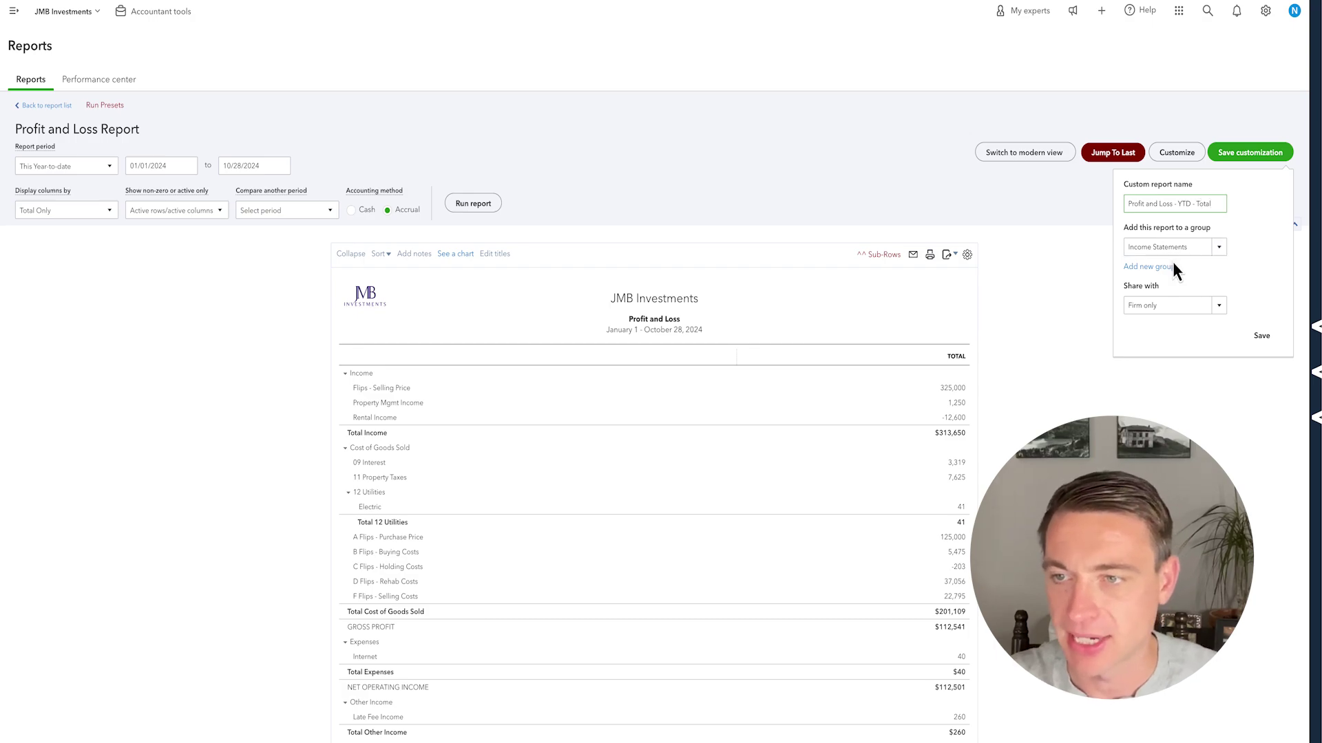
{"action": "left_click", "coordinate": [1260, 337]}
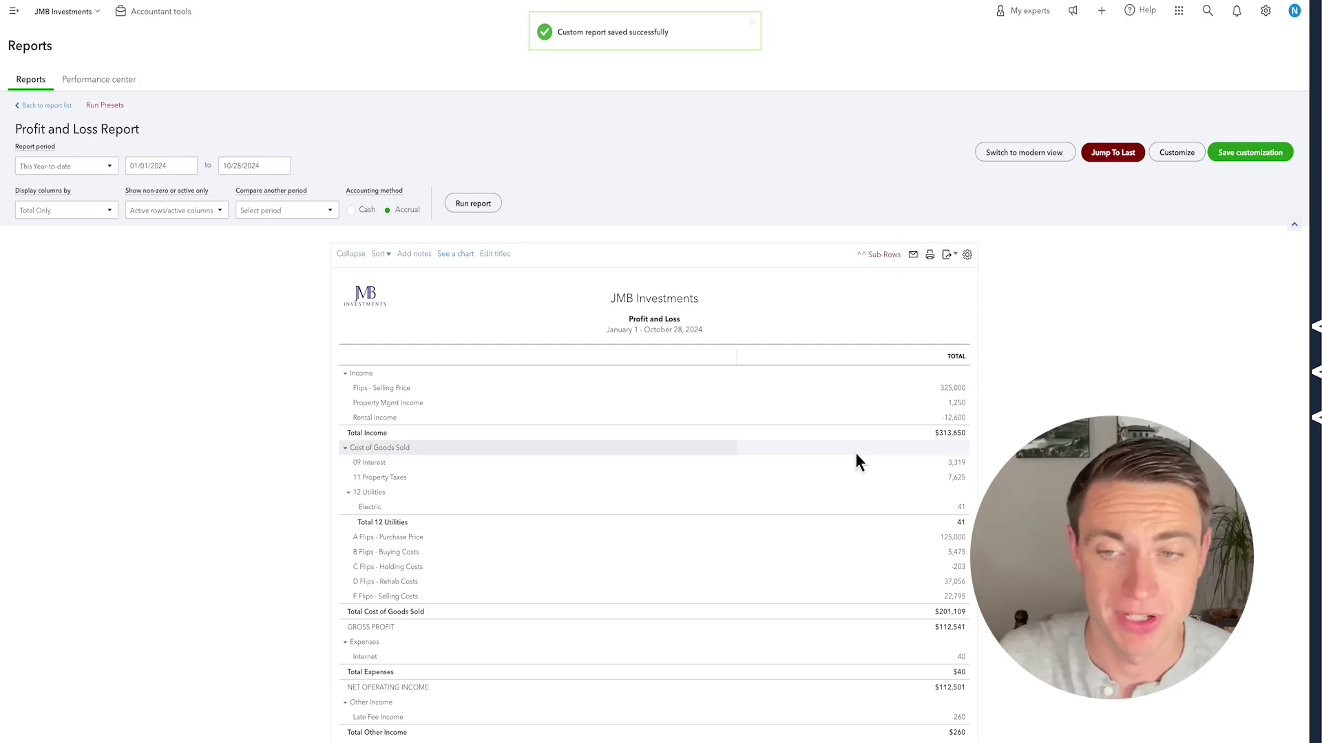
Add a % of Income comparison column to the report and run it
{"action": "left_click", "coordinate": [261, 218]}
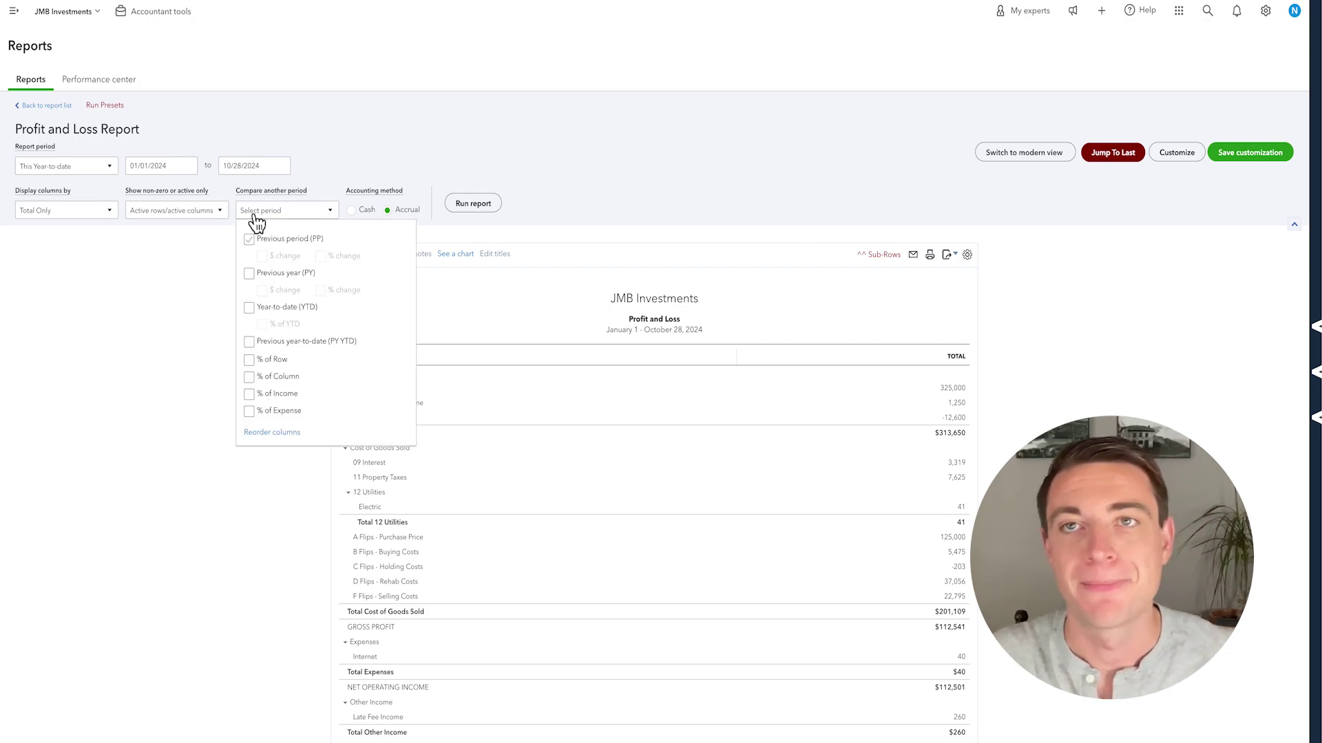
{"action": "left_click", "coordinate": [249, 274]}
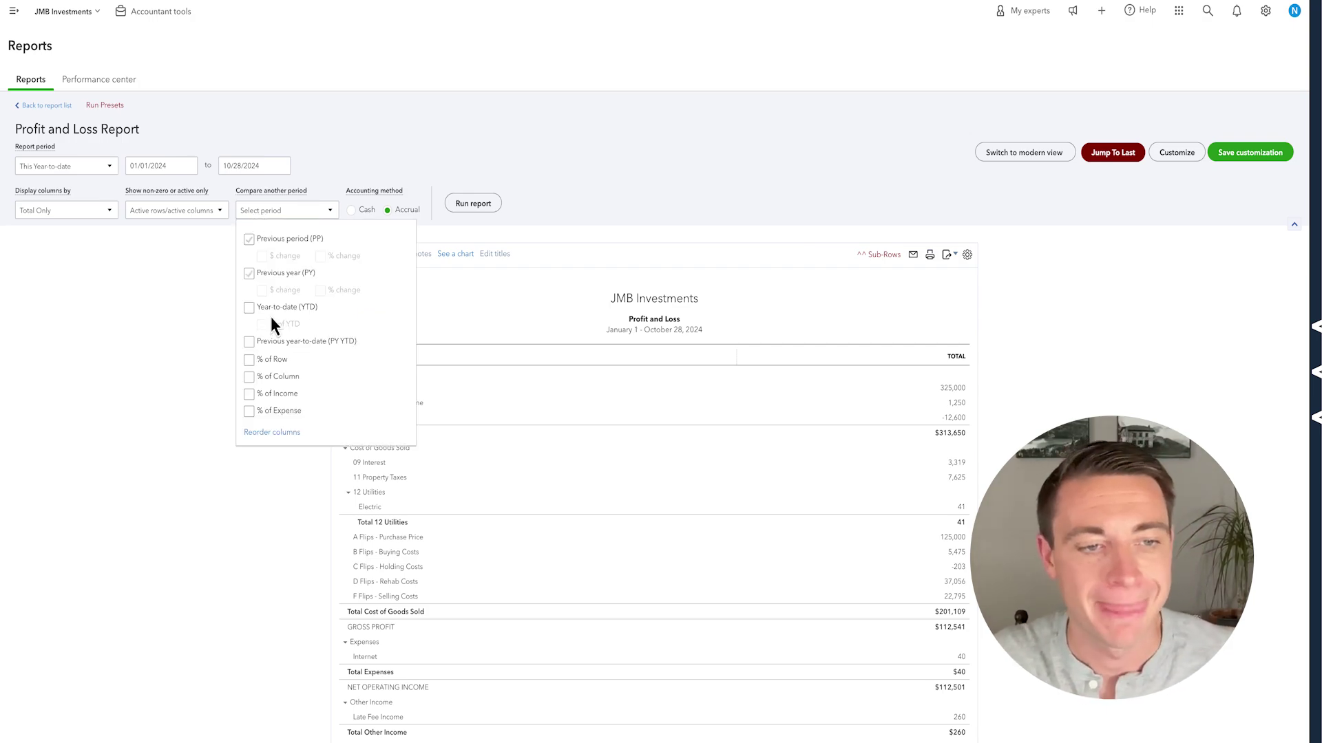
{"action": "left_click", "coordinate": [249, 394]}
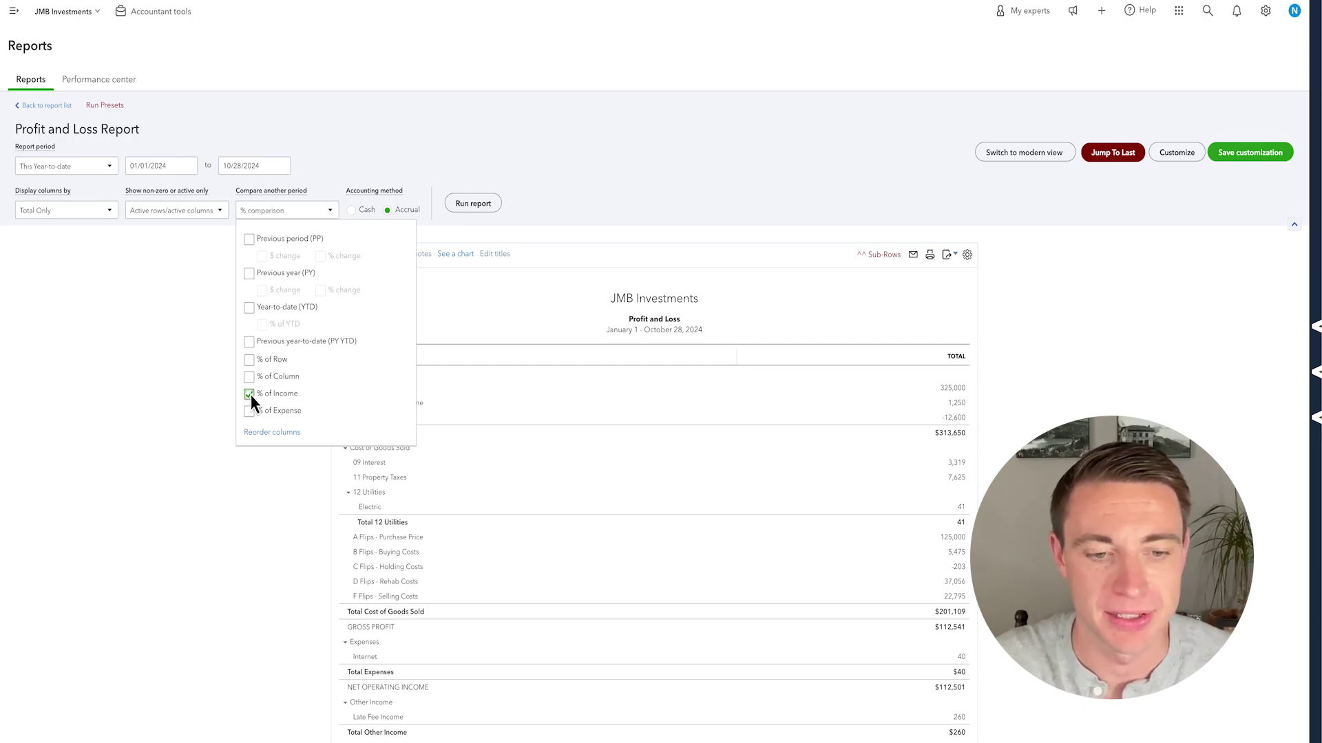
{"action": "left_click", "coordinate": [483, 213]}
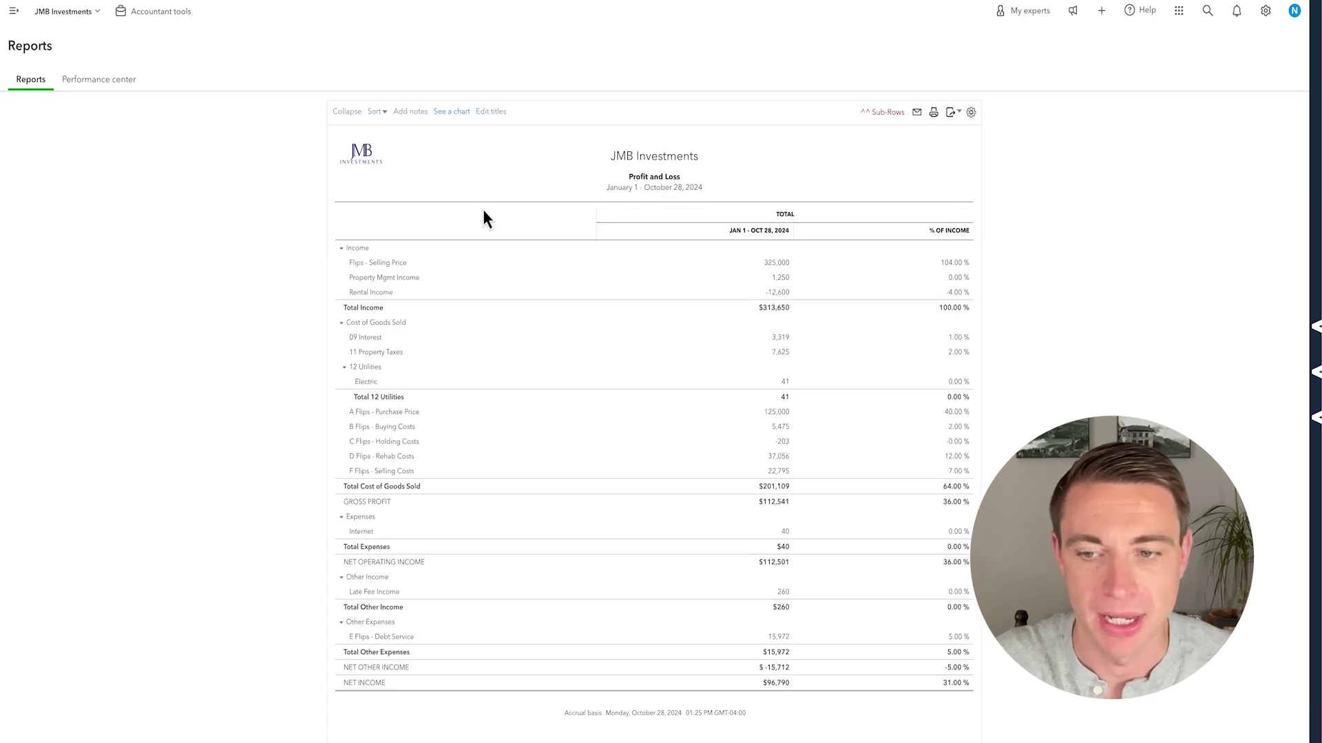
Collapse the Income, Cost of Goods Sold, Expenses, Other Income and Other Expenses sections of the report
{"action": "left_click", "coordinate": [342, 251]}
{"action": "left_click", "coordinate": [340, 405]}
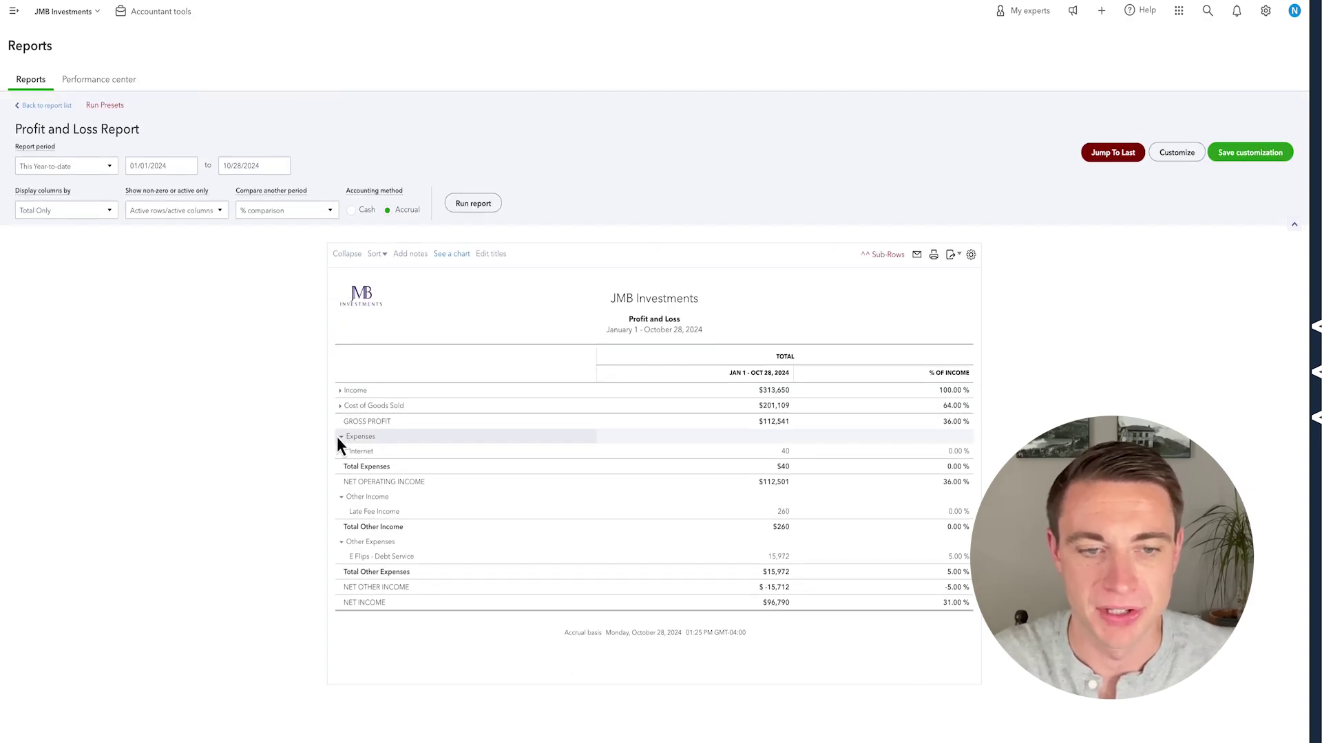
{"action": "left_click", "coordinate": [341, 441]}
{"action": "left_click", "coordinate": [341, 468]}
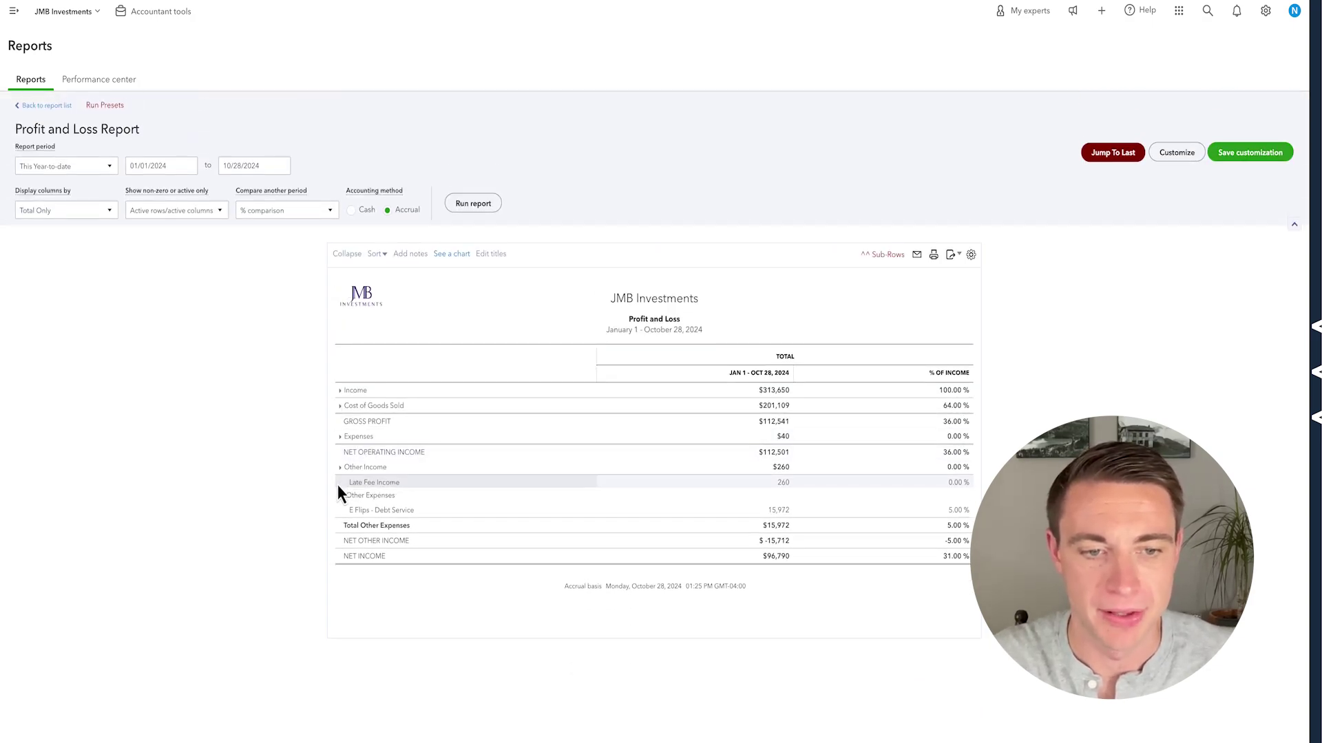
{"action": "left_click", "coordinate": [340, 483]}
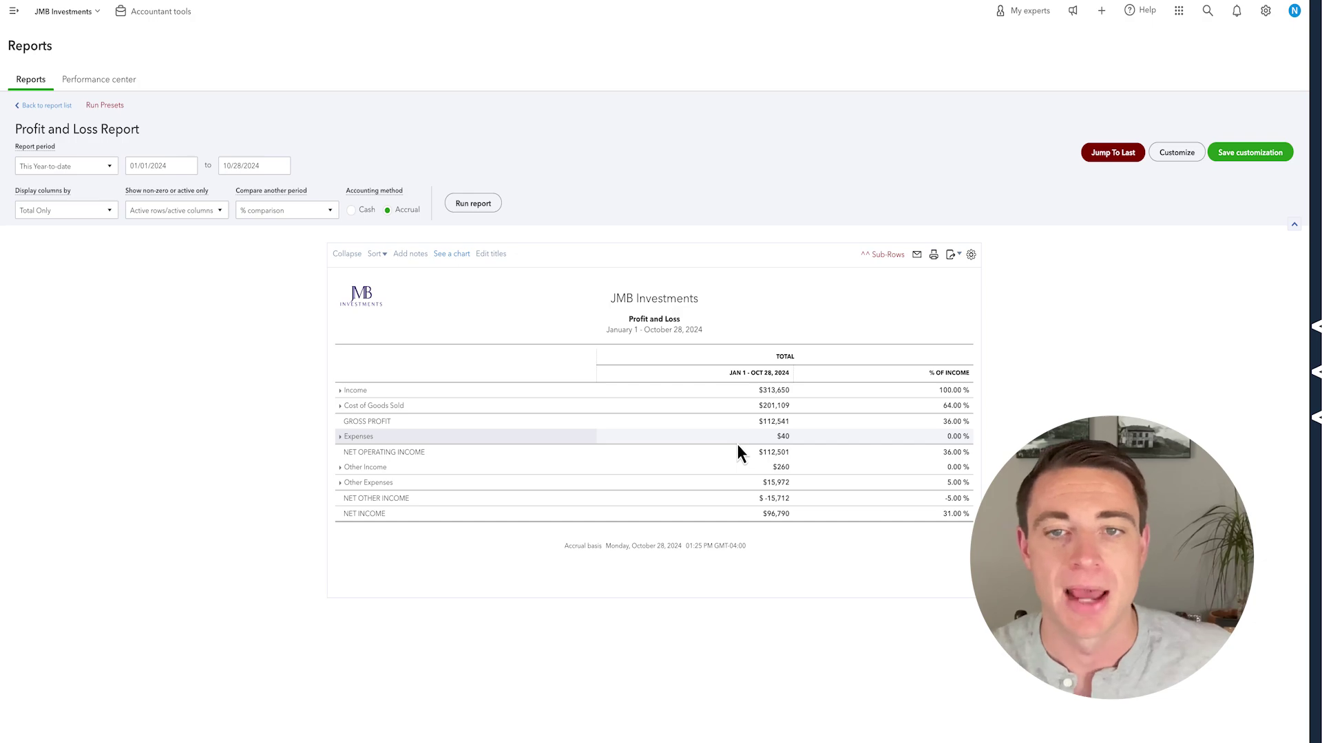
Save the collapsed percentage report as "Profit and Loss - YTD - Total %of Rev" in the Income Statements group
{"action": "left_click", "coordinate": [1242, 155]}
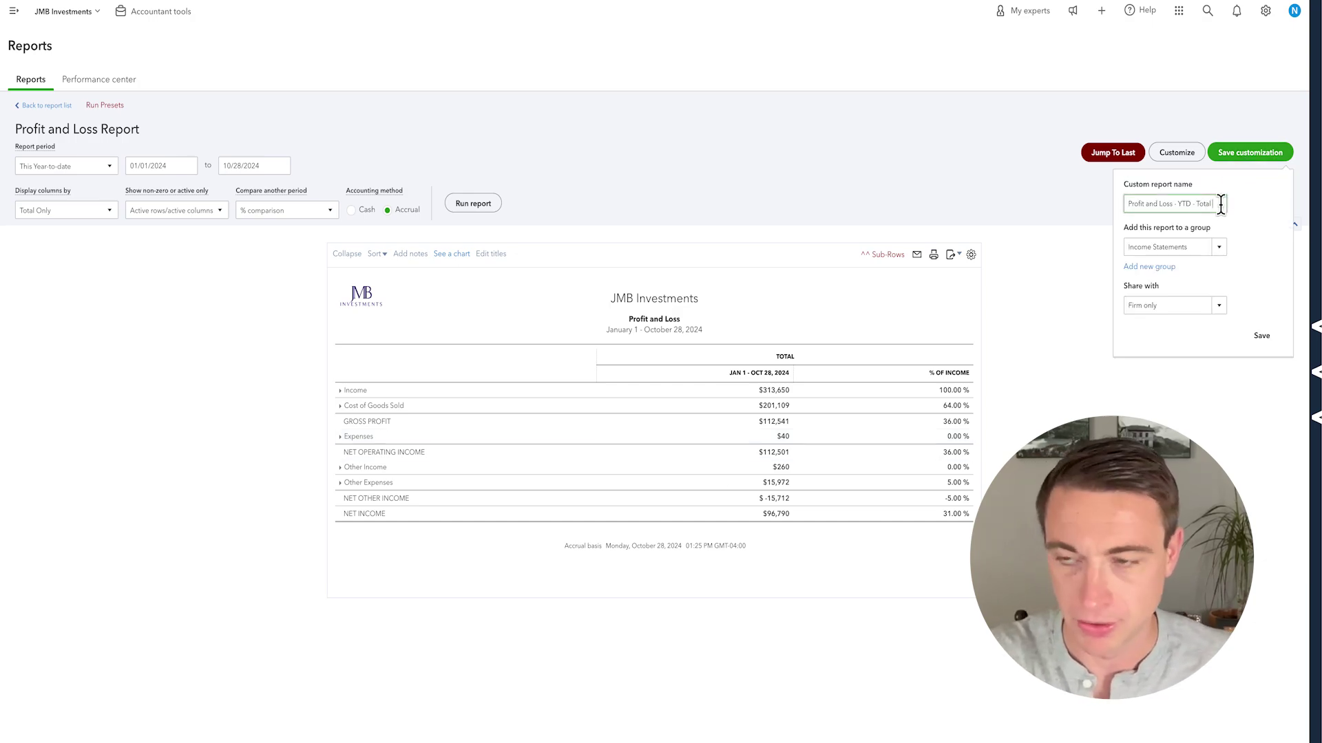
{"action": "type", "text": "%"}
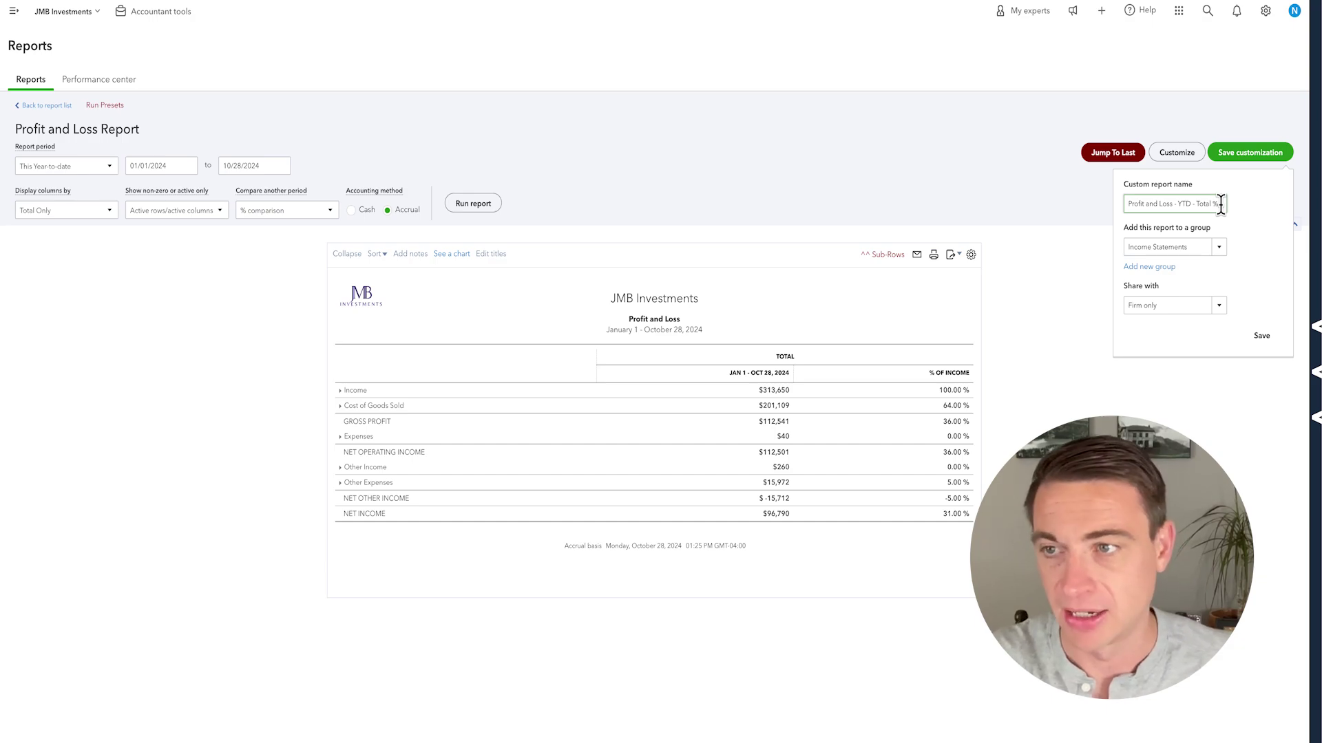
{"action": "type", "text": "of REVENUE"}
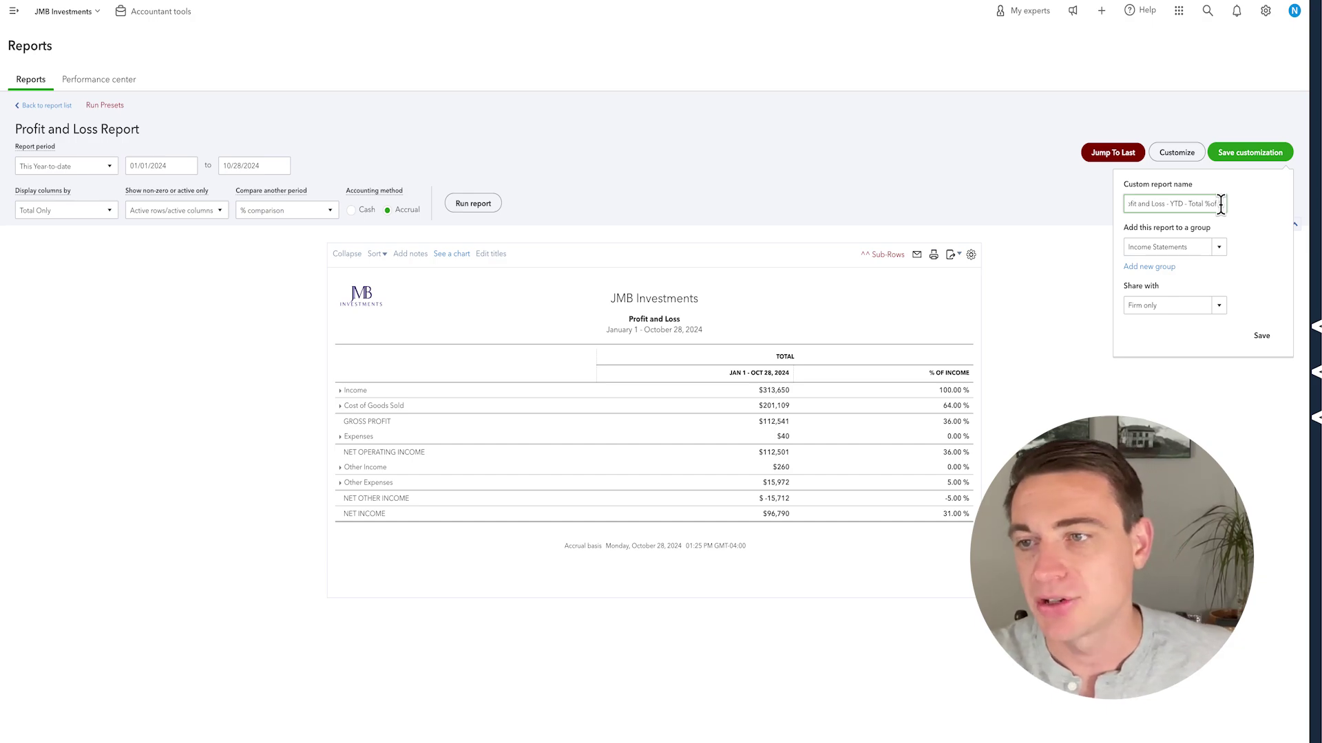
{"action": "left_click", "coordinate": [1267, 340]}
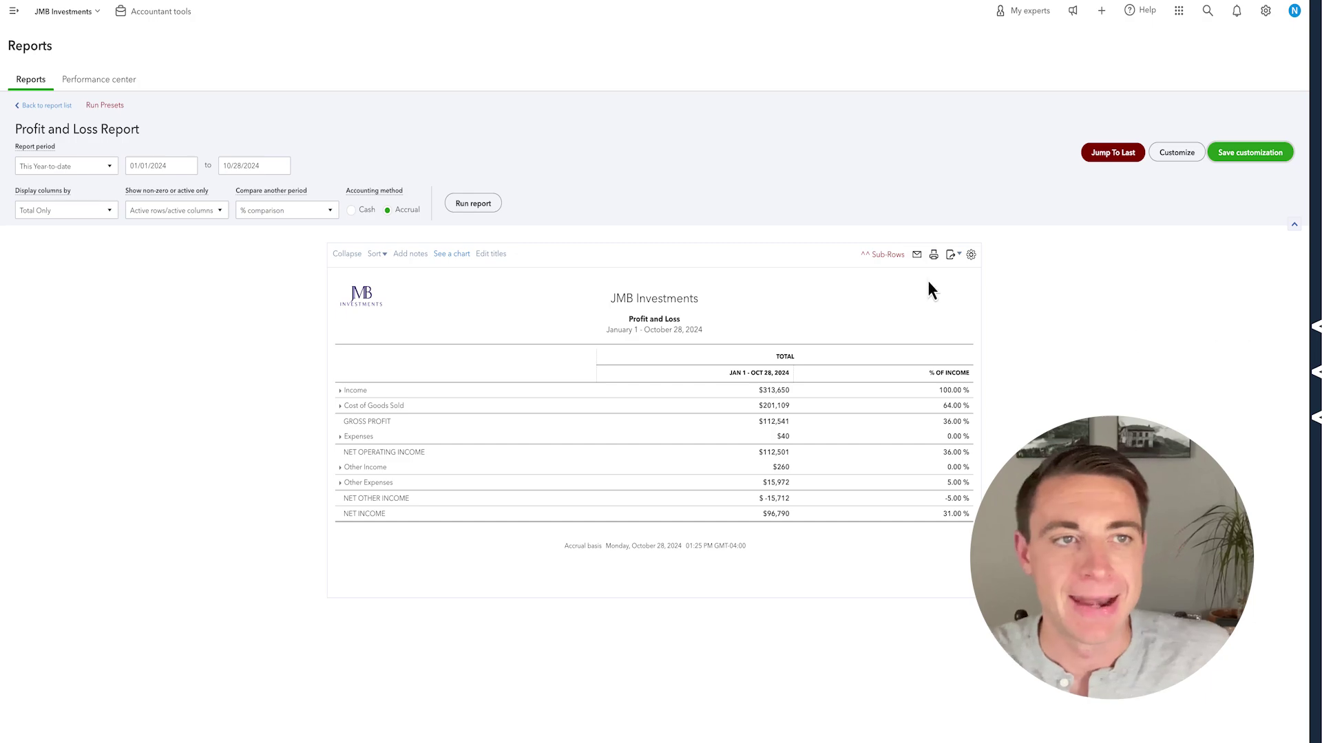
Return to the report list and find the Income Statements group among the custom reports
{"action": "left_click", "coordinate": [40, 83]}
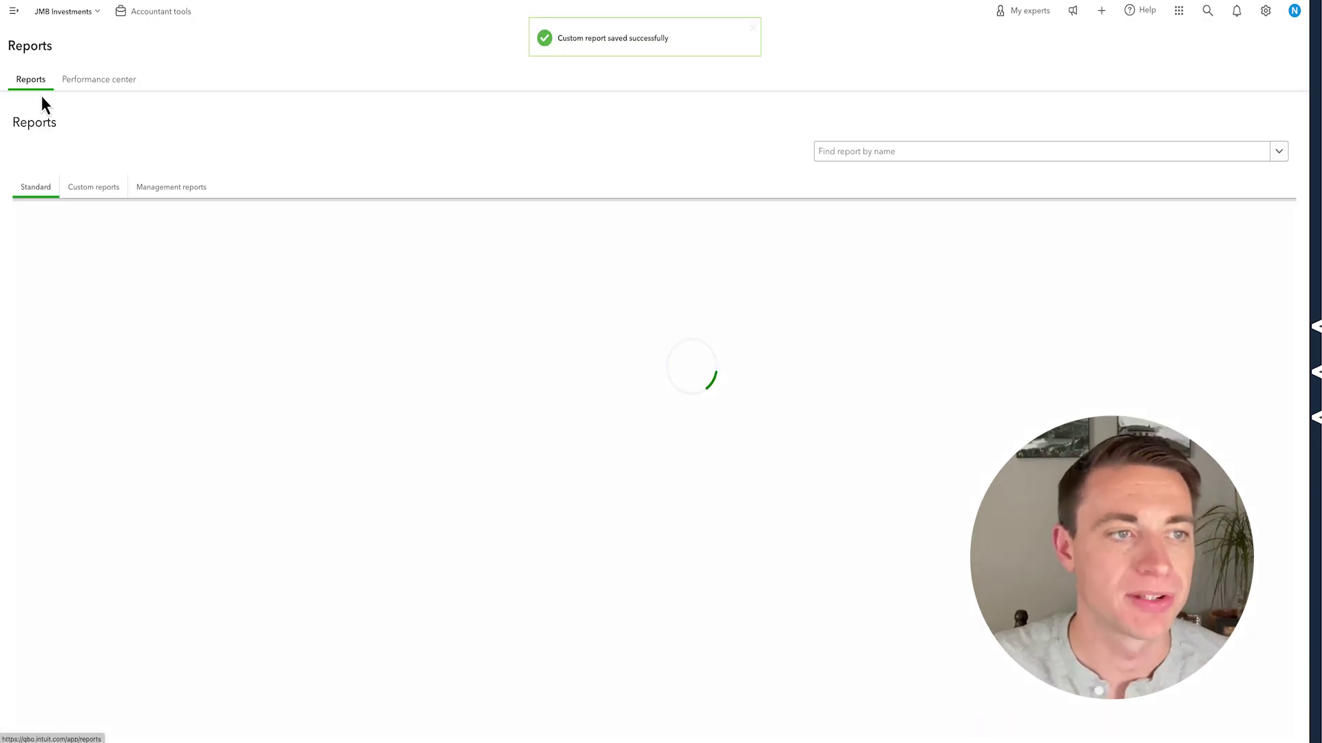
{"action": "left_click", "coordinate": [81, 196]}
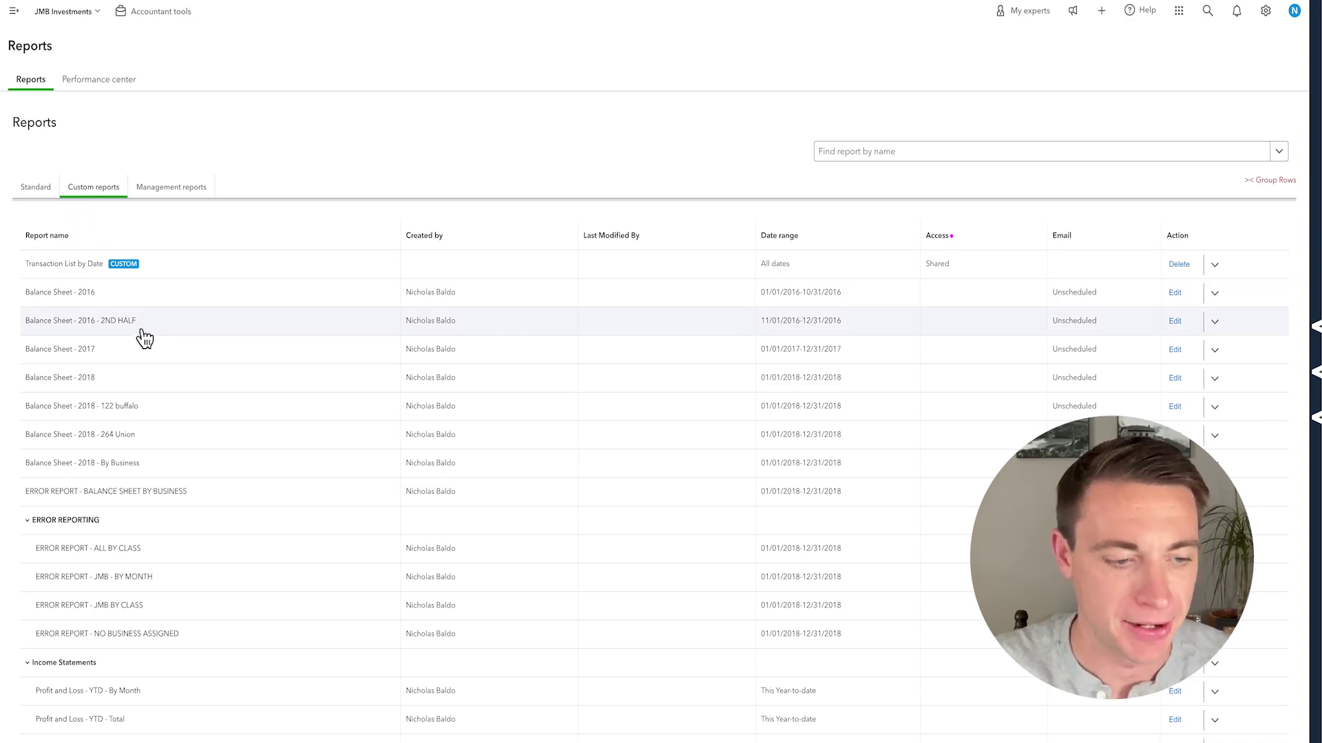
{"action": "scroll", "coordinate": [134, 355], "scroll_direction": "down", "scroll_amount": 3}
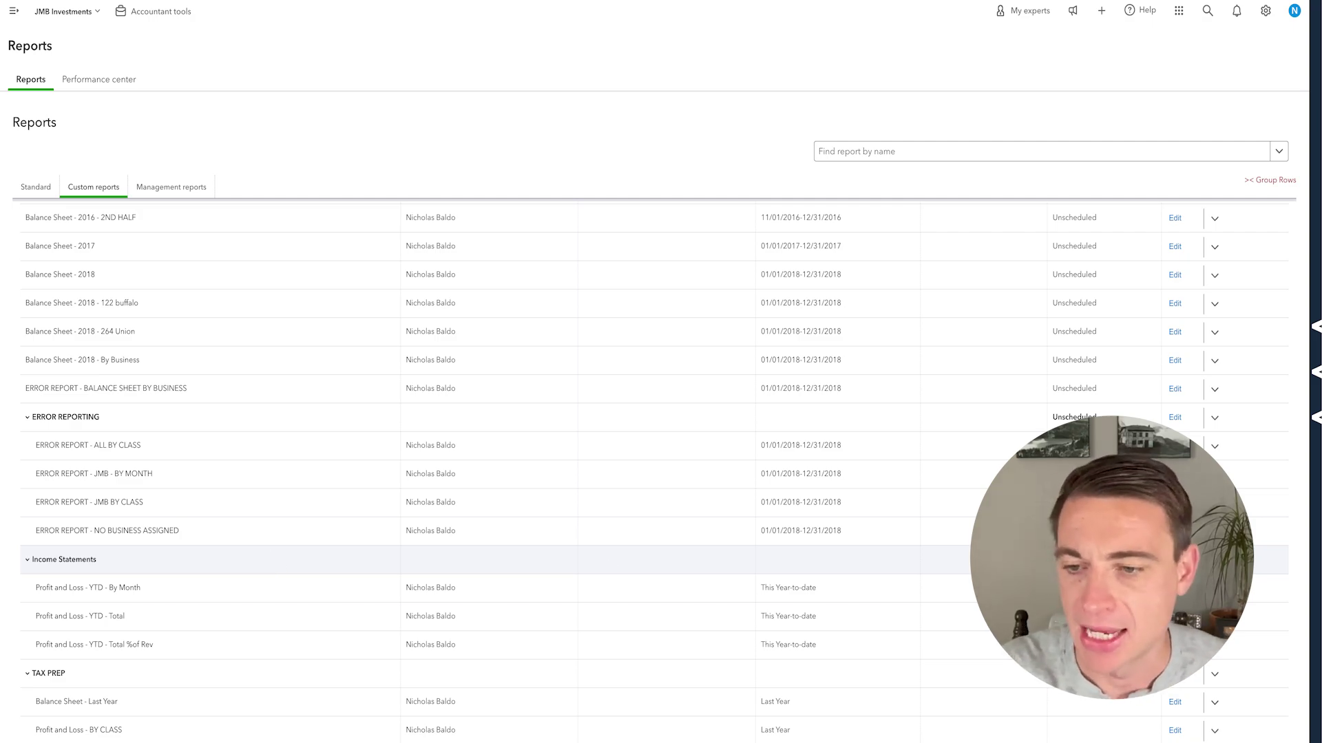
Edit the Income Statements group and turn on a monthly email schedule with no end date
{"action": "left_click", "coordinate": [1174, 560]}
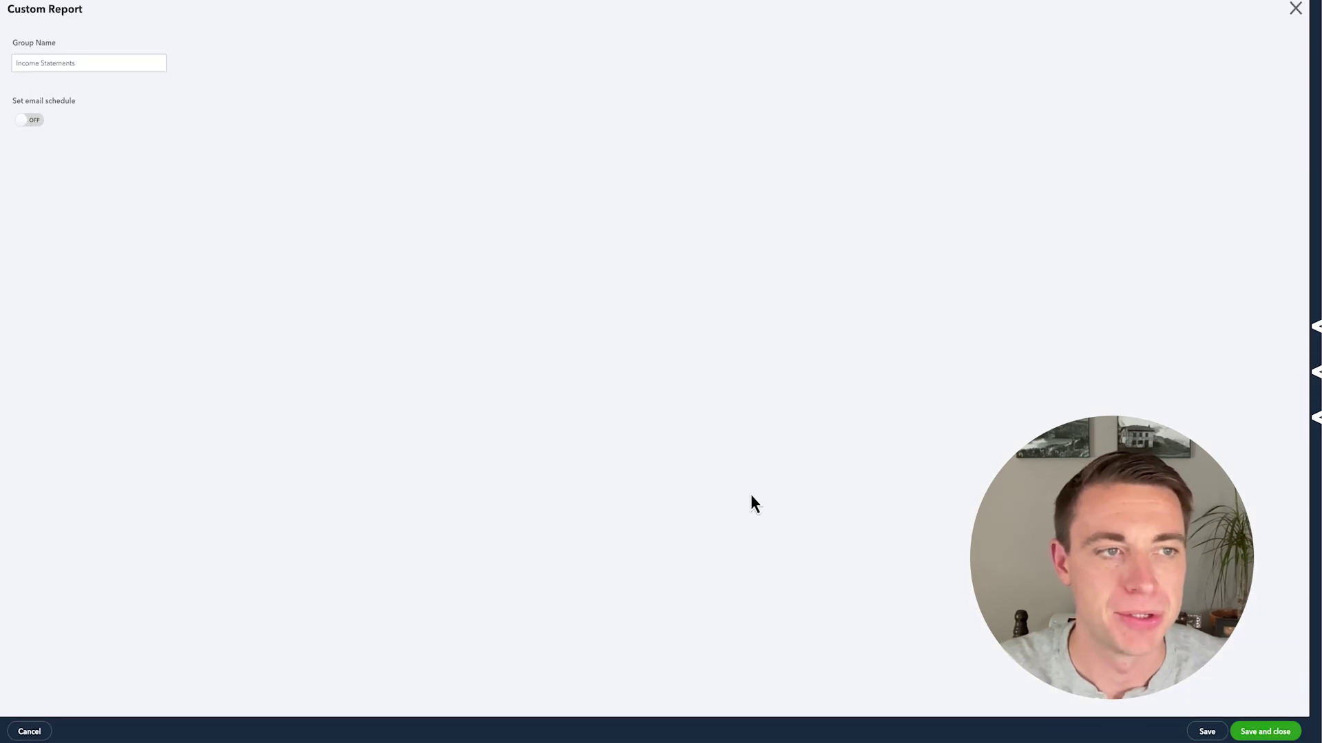
{"action": "left_click", "coordinate": [30, 122]}
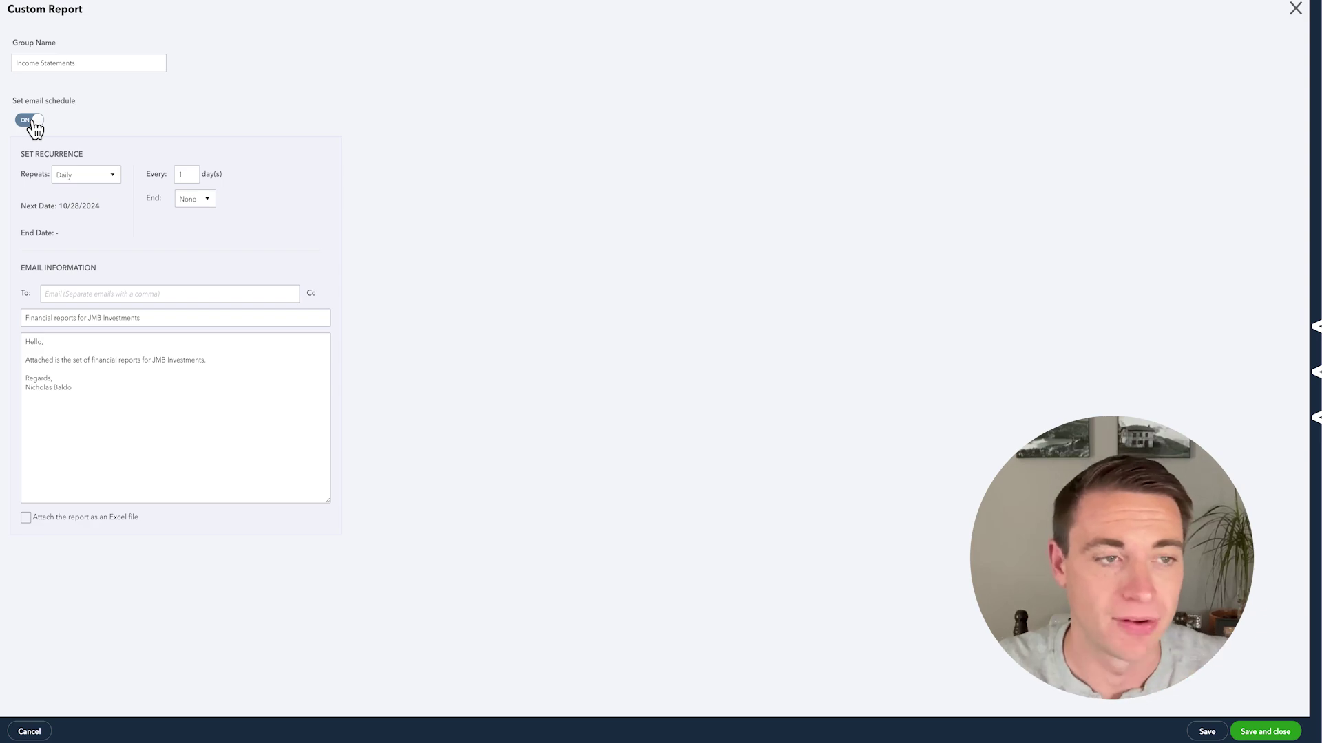
{"action": "left_click", "coordinate": [70, 177]}
{"action": "left_click", "coordinate": [74, 234]}
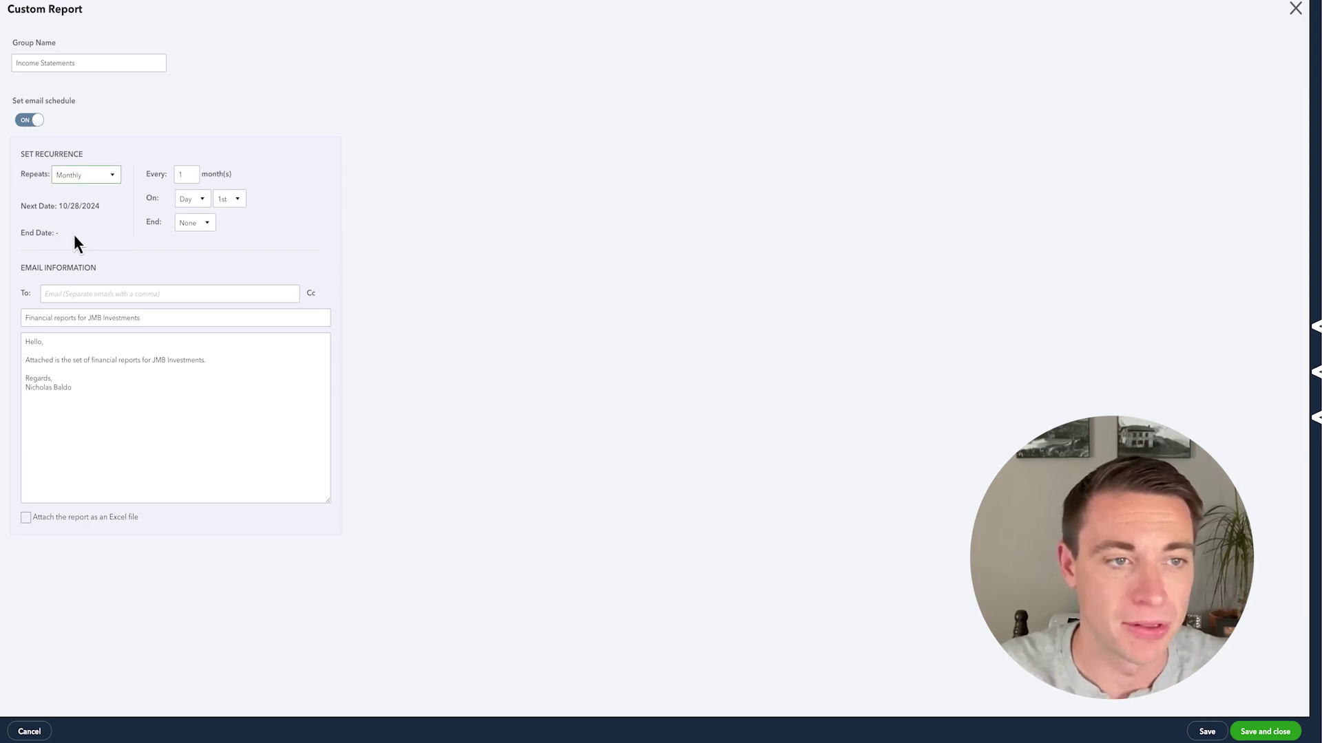
{"action": "left_click", "coordinate": [197, 224]}
{"action": "left_click", "coordinate": [200, 239]}
Set the group's monthly email day to the 5th and close the group settings without saving
{"action": "left_click", "coordinate": [110, 294]}
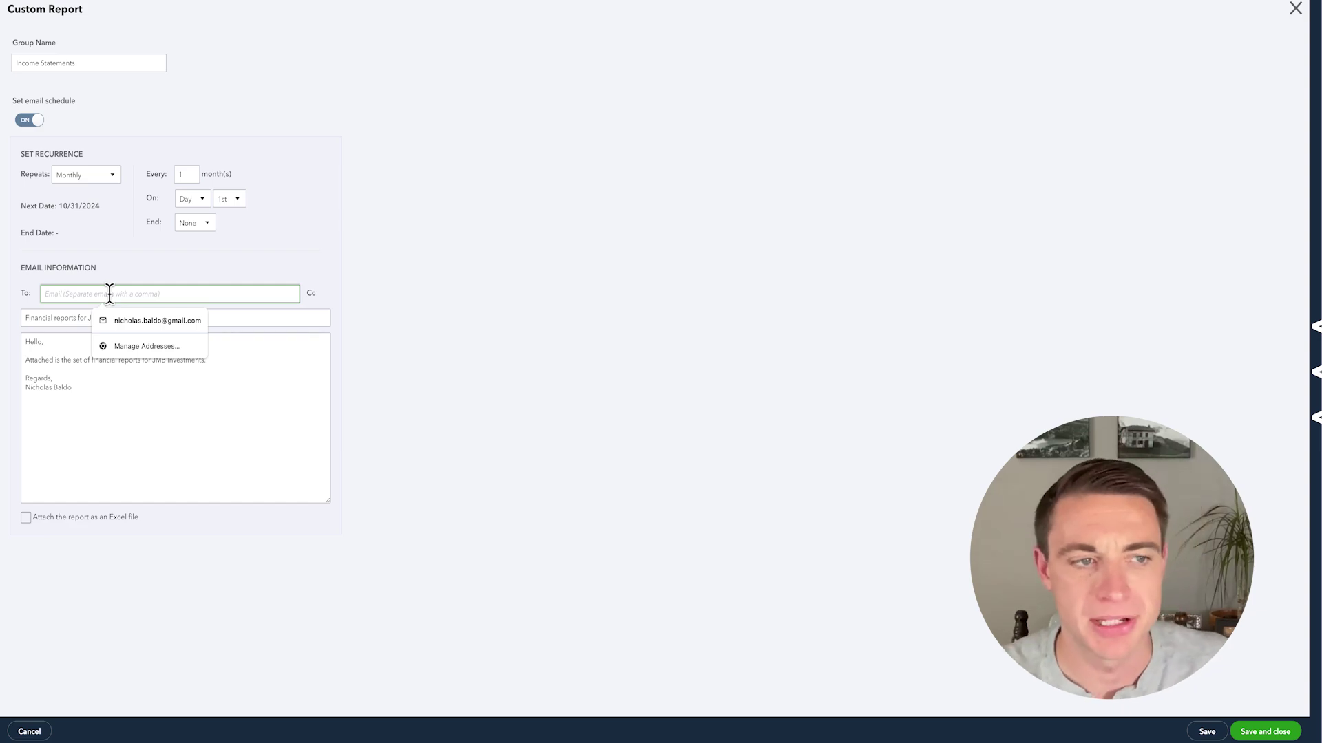
{"action": "left_click", "coordinate": [266, 173]}
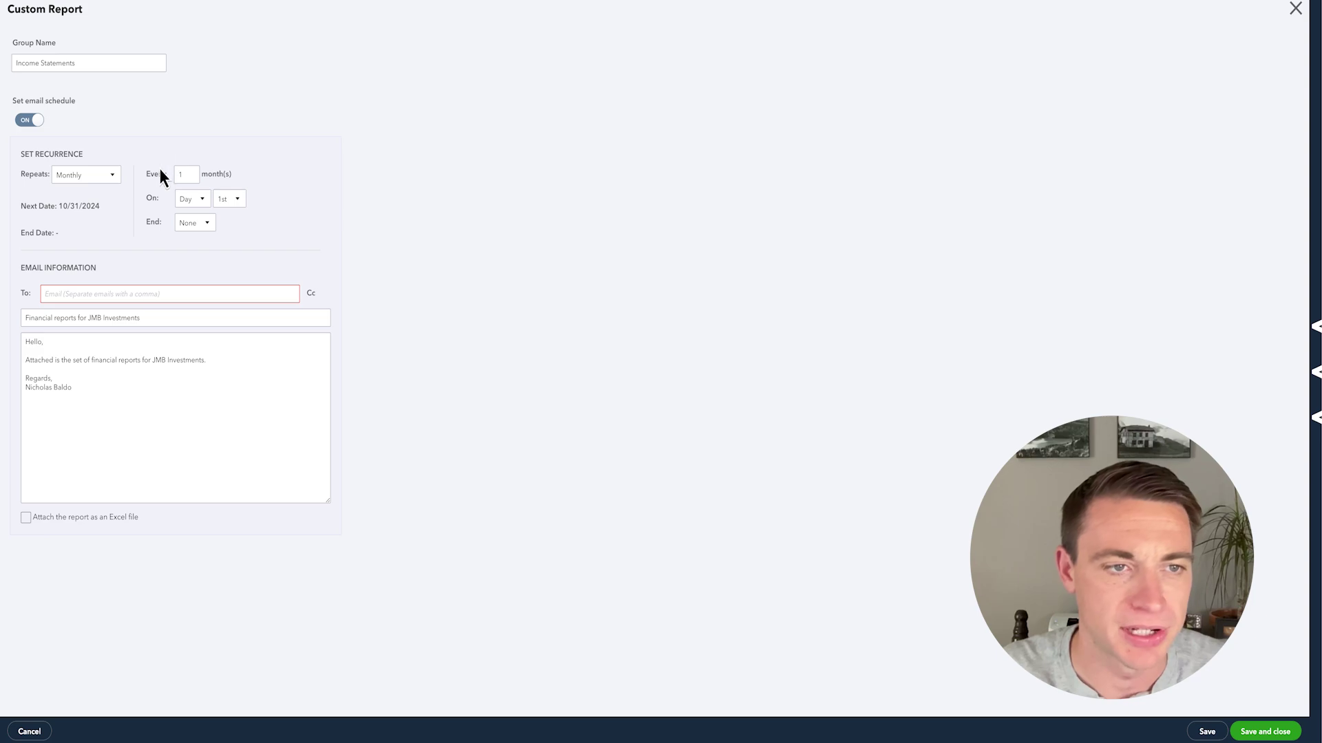
{"action": "left_click", "coordinate": [237, 201]}
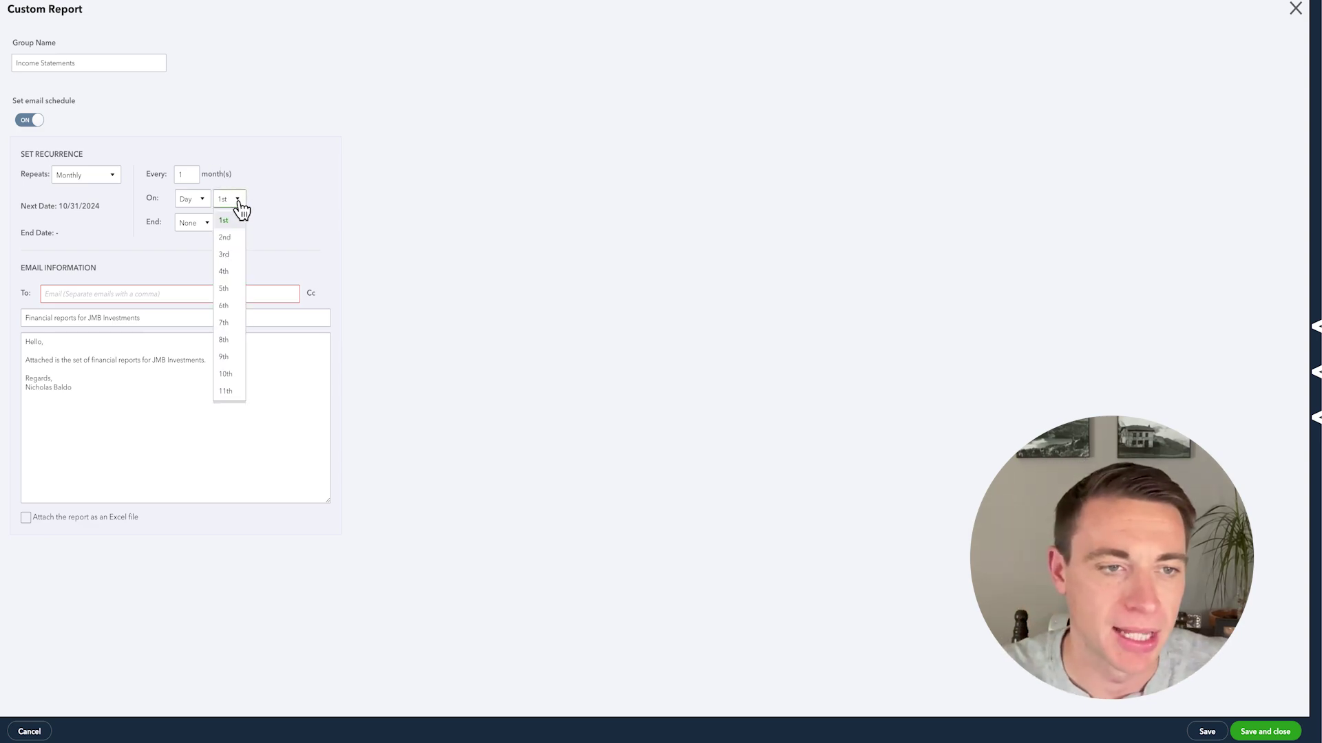
{"action": "left_click", "coordinate": [229, 289]}
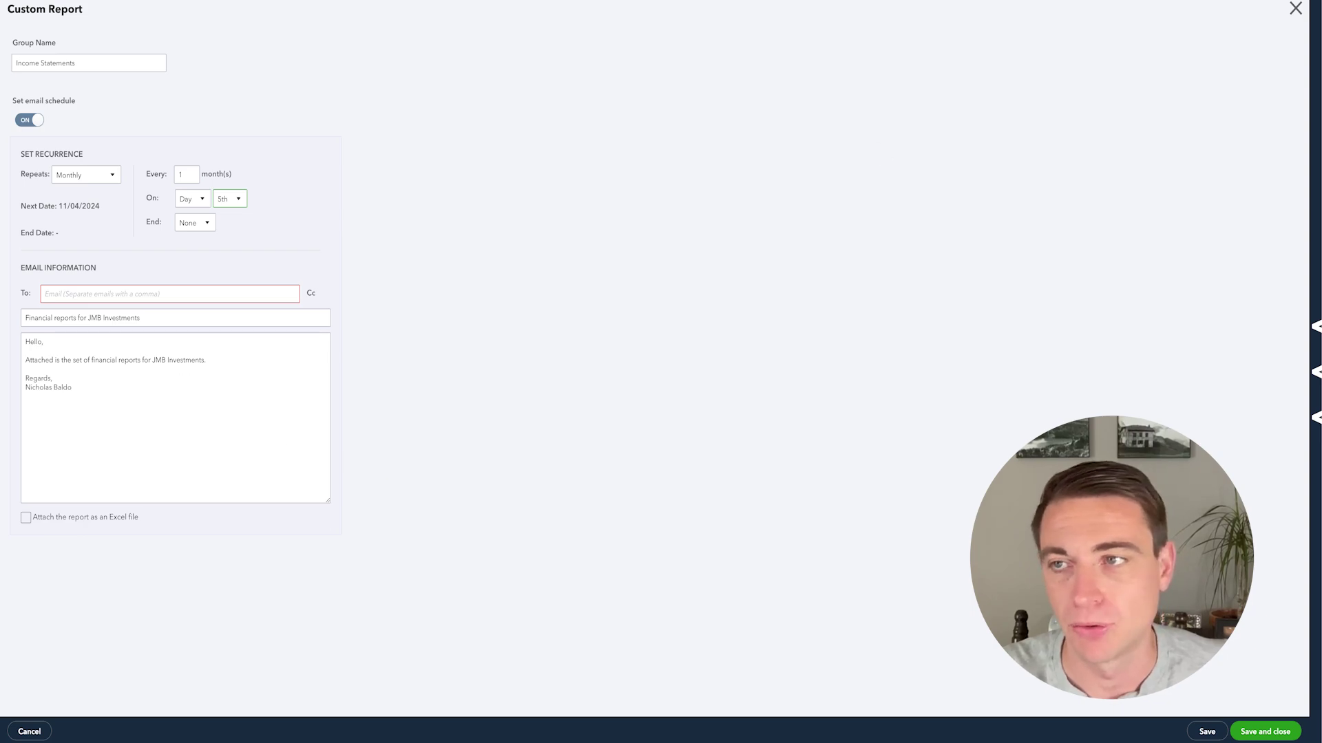
{"action": "left_click", "coordinate": [1295, 10]}
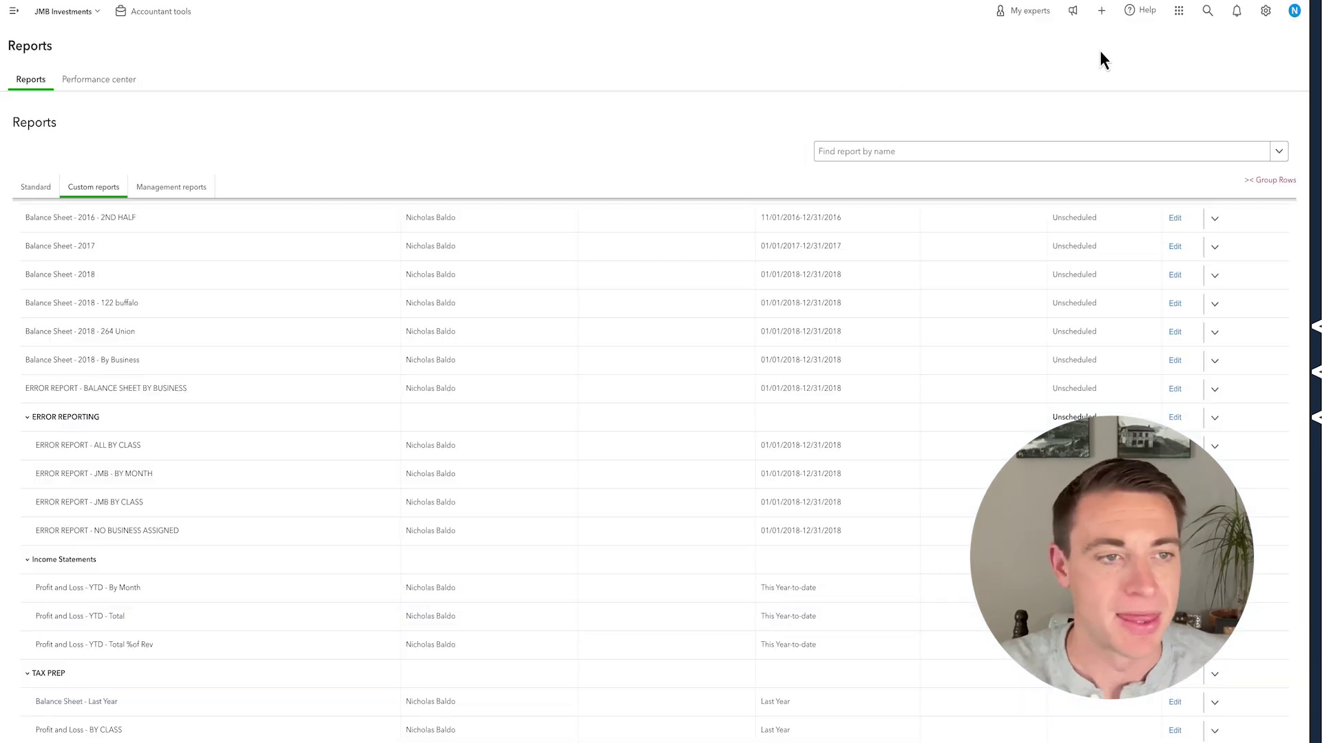
Open the list of management reports
{"action": "left_click", "coordinate": [157, 200]}
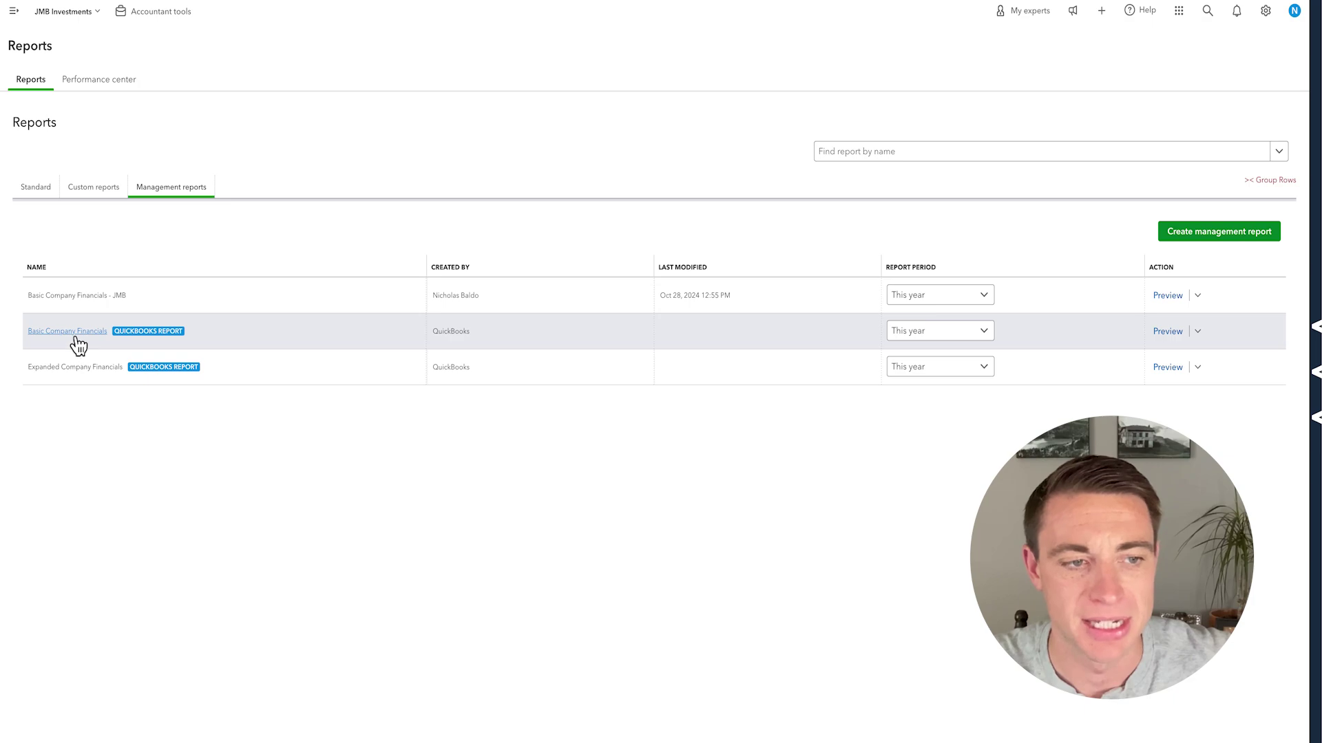
Open the Basic Company Financials management report and review its cover page templates, table of contents and preliminary pages
{"action": "left_click", "coordinate": [74, 335]}
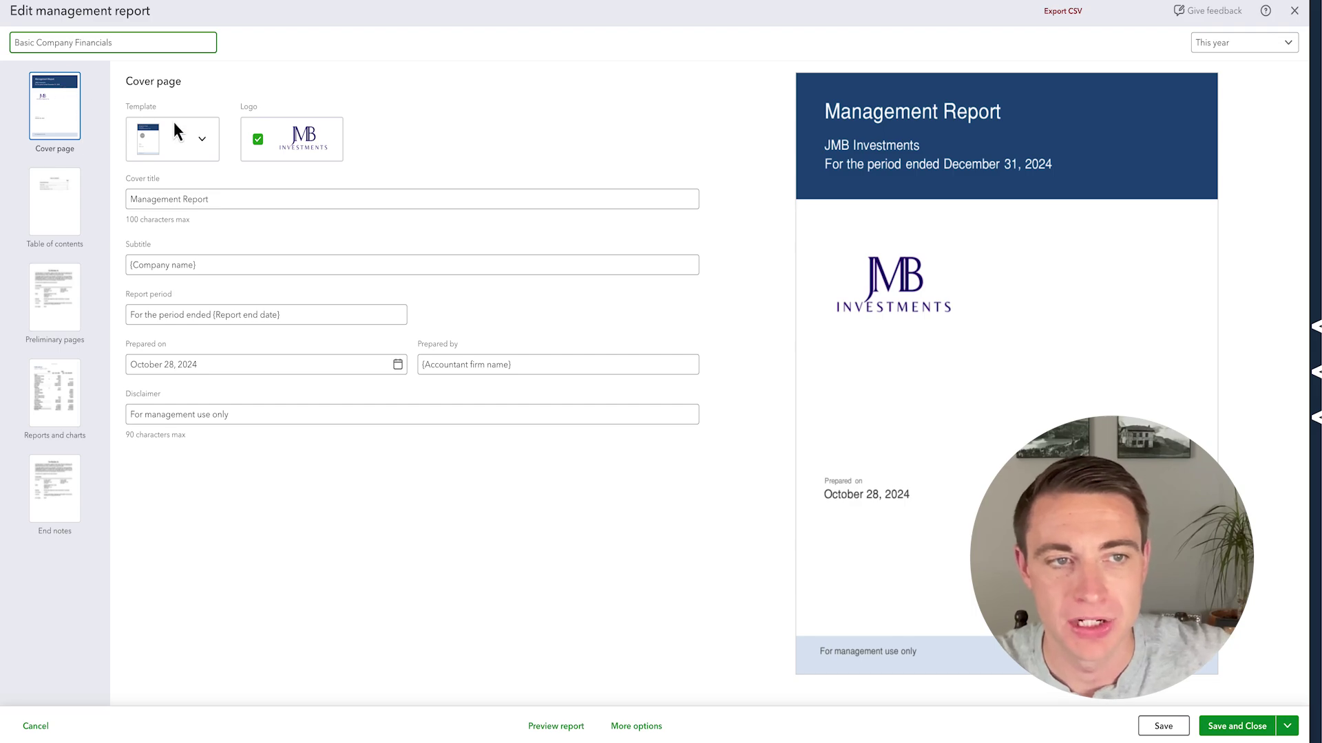
{"action": "left_click", "coordinate": [194, 157]}
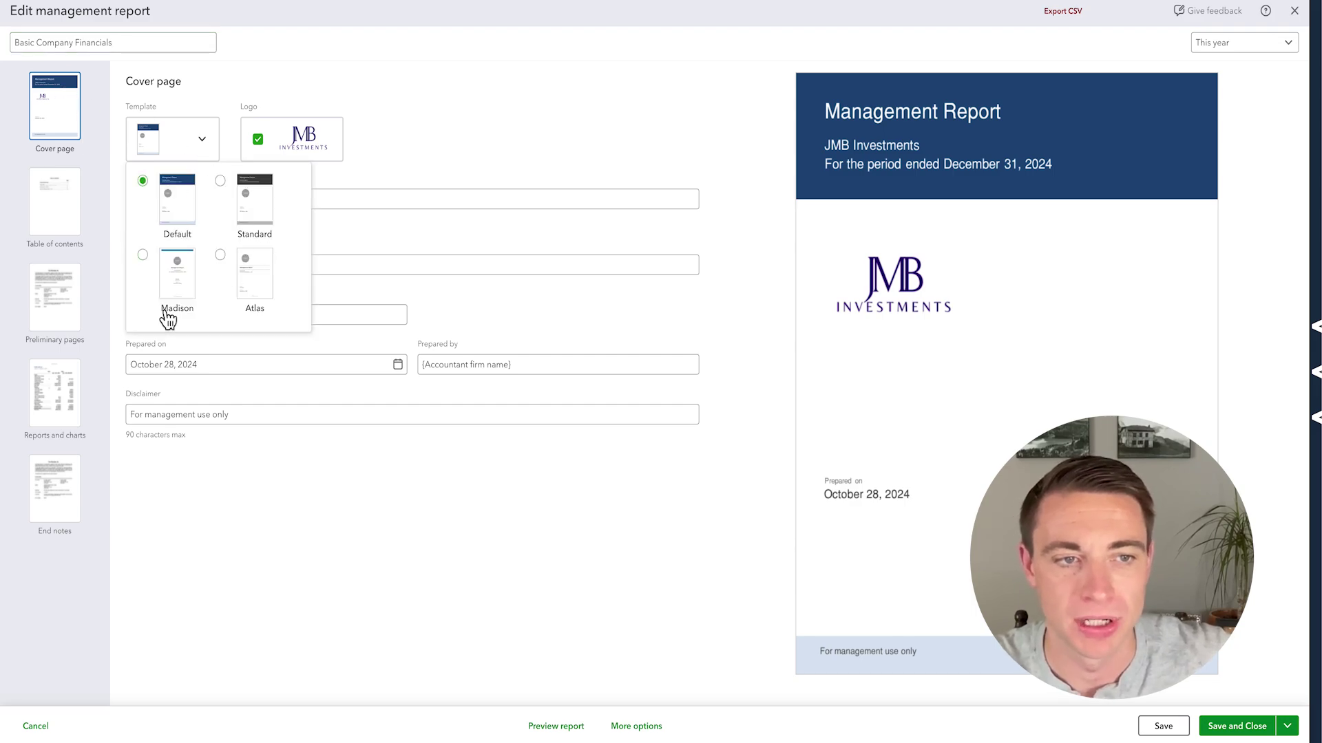
{"action": "left_click", "coordinate": [544, 135]}
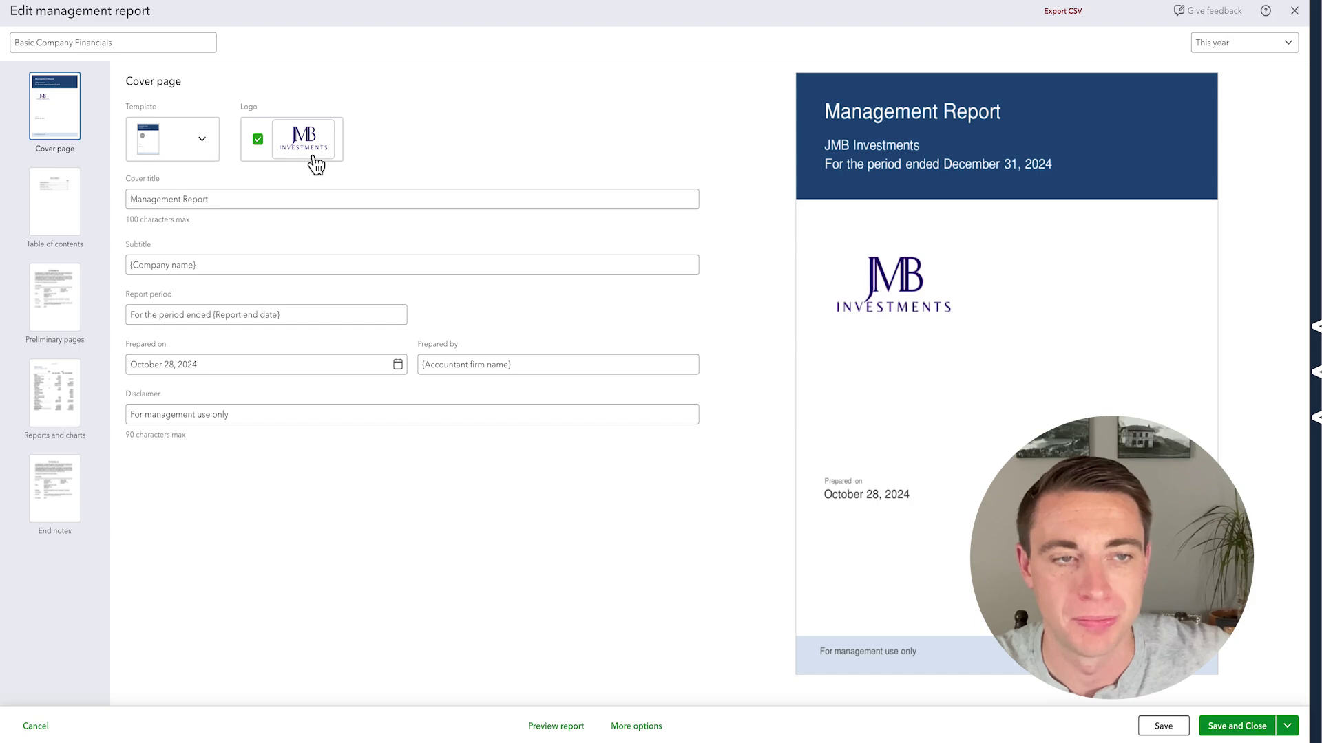
{"action": "left_click", "coordinate": [212, 200]}
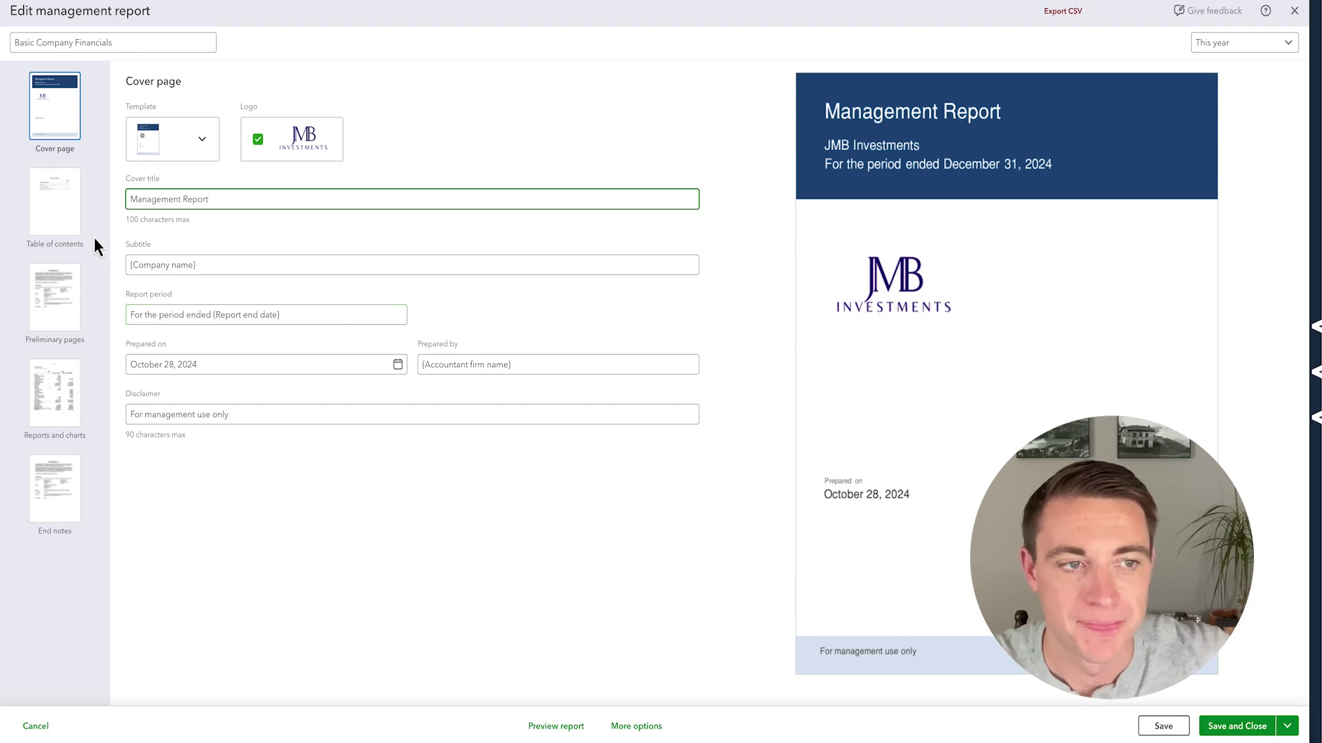
{"action": "left_click", "coordinate": [53, 225]}
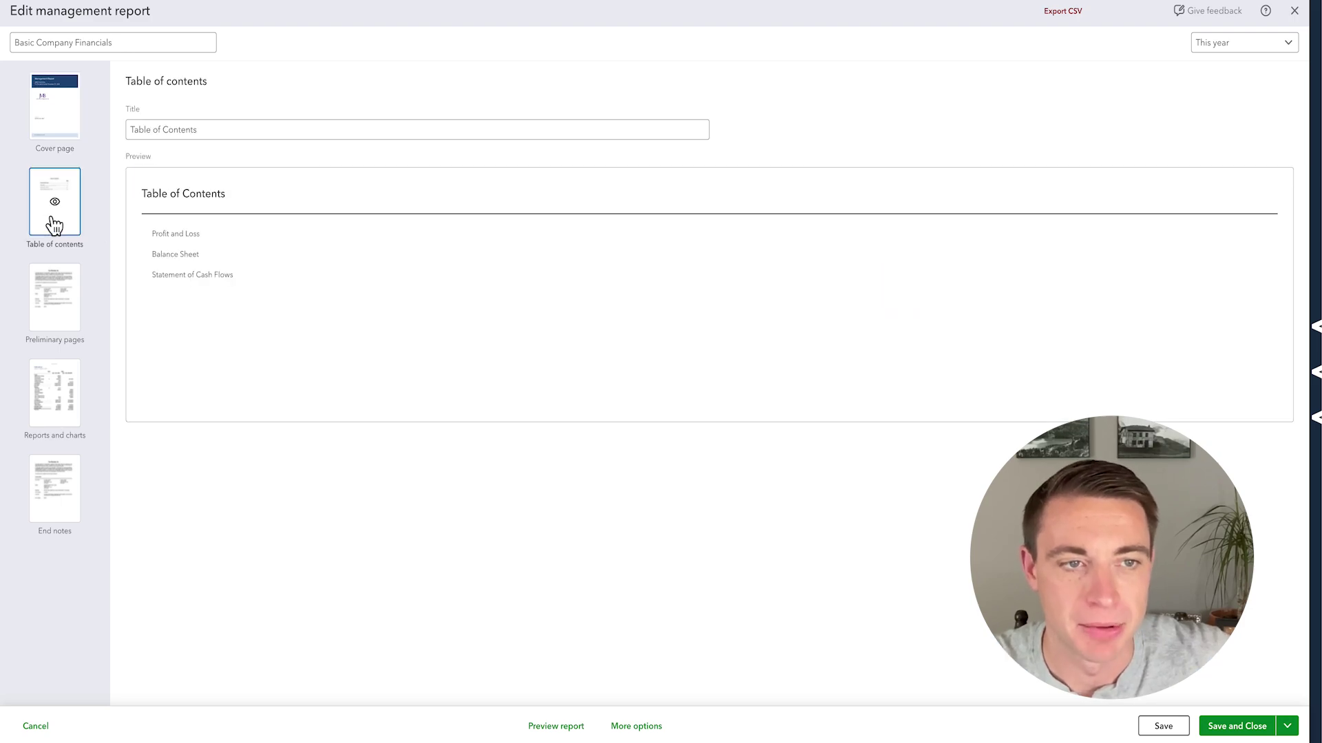
{"action": "left_click", "coordinate": [52, 307]}
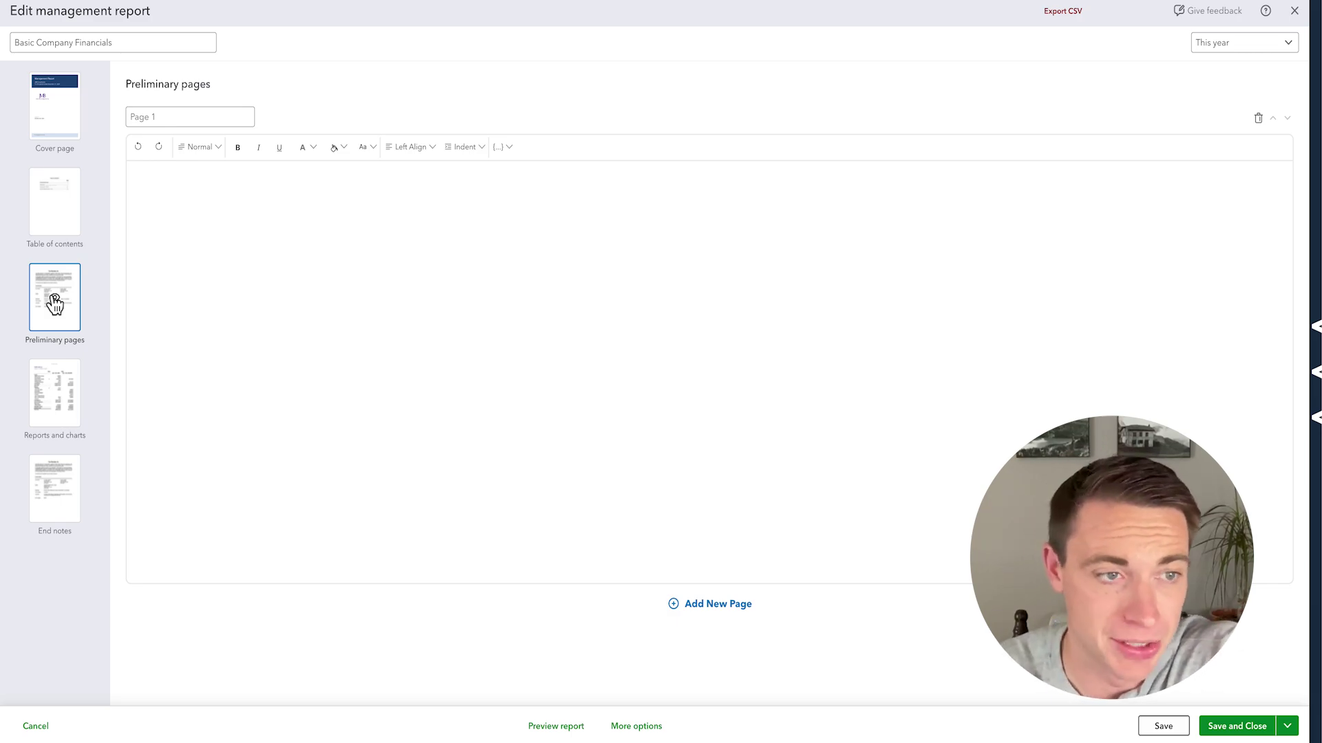
Add the Income Statements:Profit and Loss - YTD - Total %of Rev custom report to the management report's reports and charts
{"action": "left_click", "coordinate": [44, 403]}
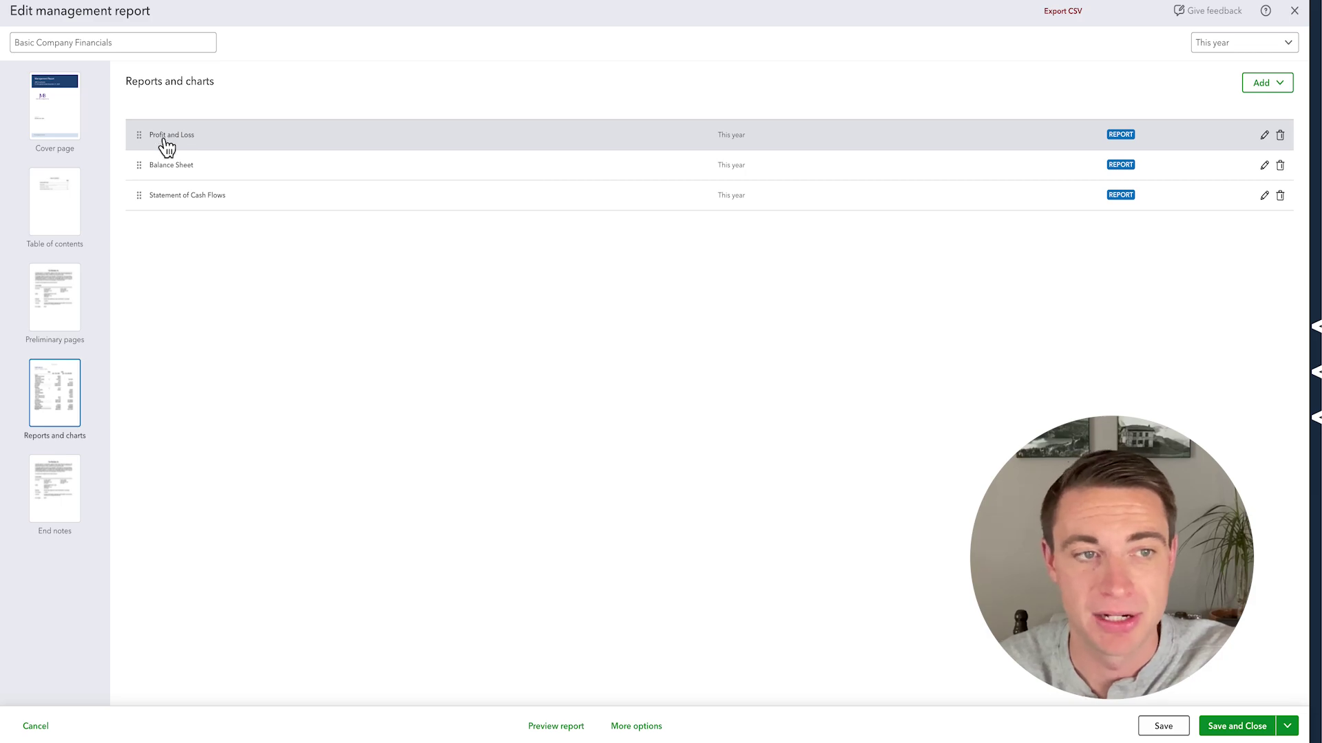
{"action": "left_click", "coordinate": [1274, 86]}
{"action": "left_click", "coordinate": [1269, 113]}
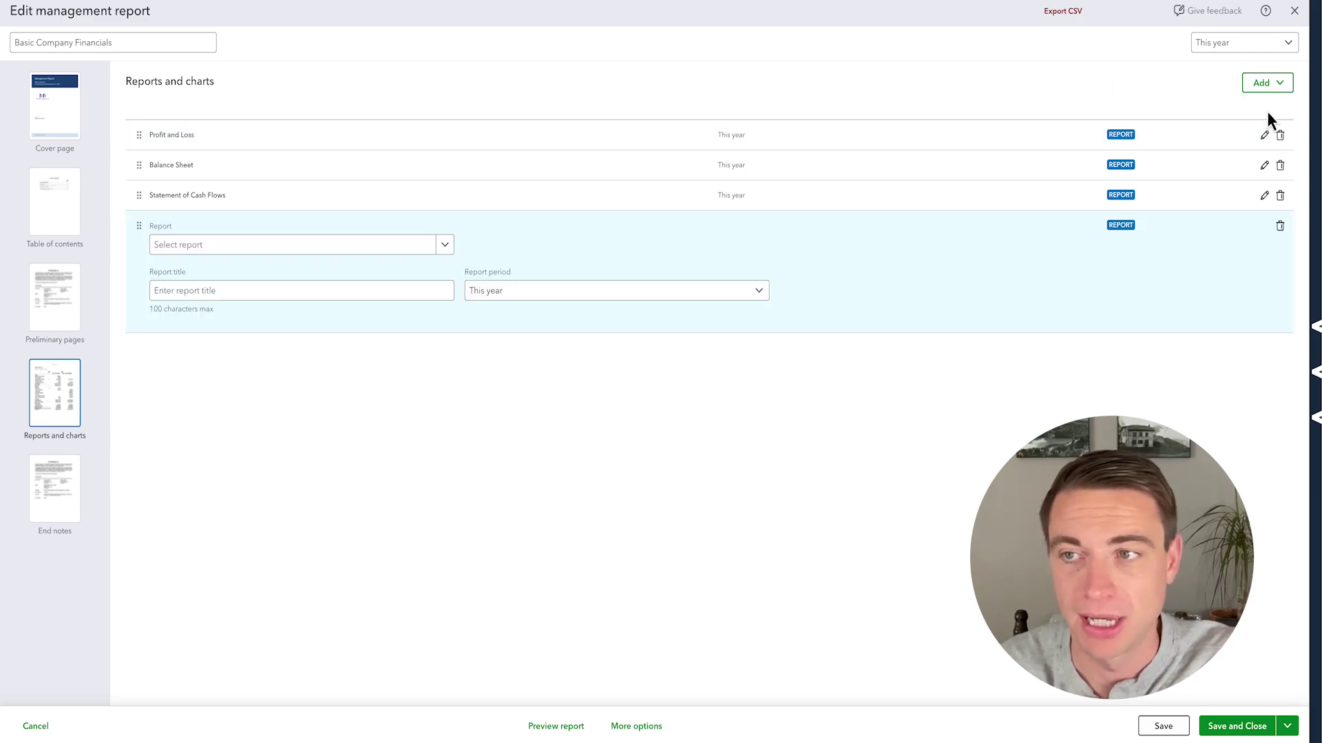
{"action": "left_click", "coordinate": [262, 245]}
{"action": "scroll", "coordinate": [245, 336], "scroll_direction": "down", "scroll_amount": 5}
{"action": "scroll", "coordinate": [242, 335], "scroll_direction": "down", "scroll_amount": 15}
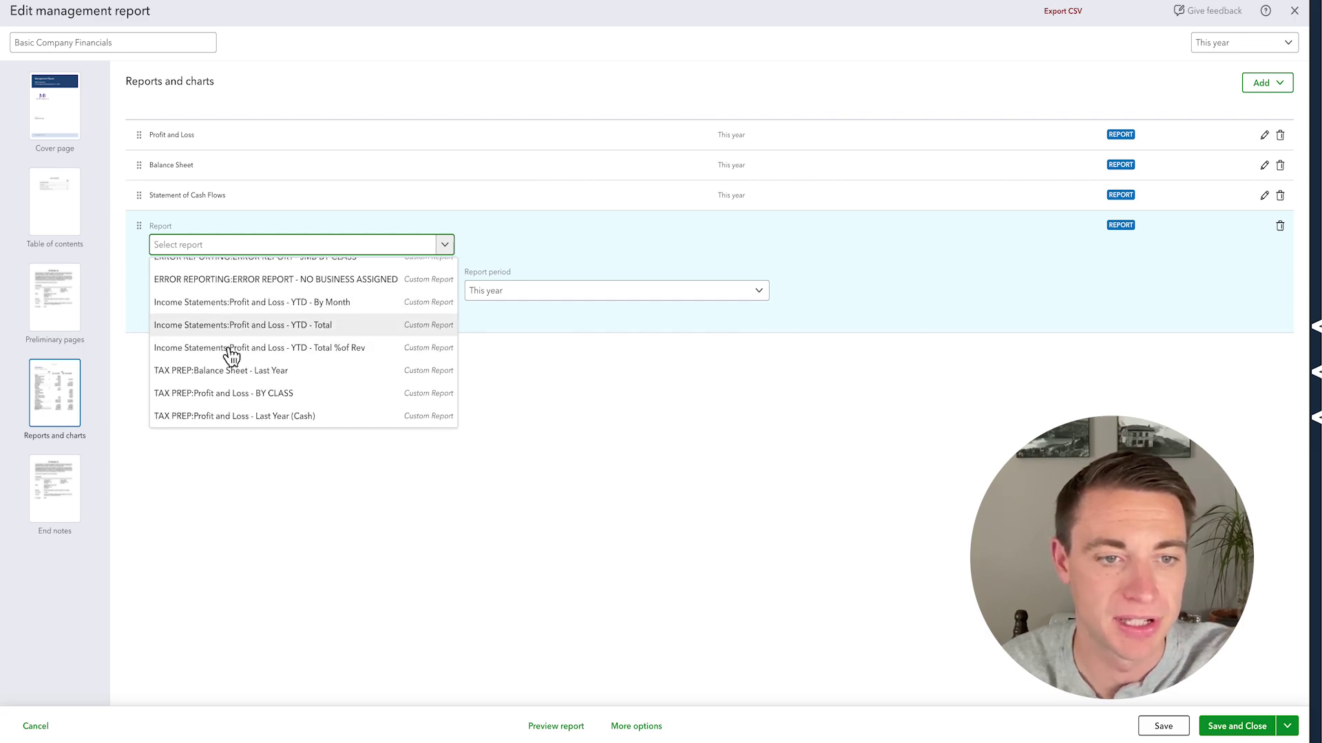
{"action": "left_click", "coordinate": [232, 350]}
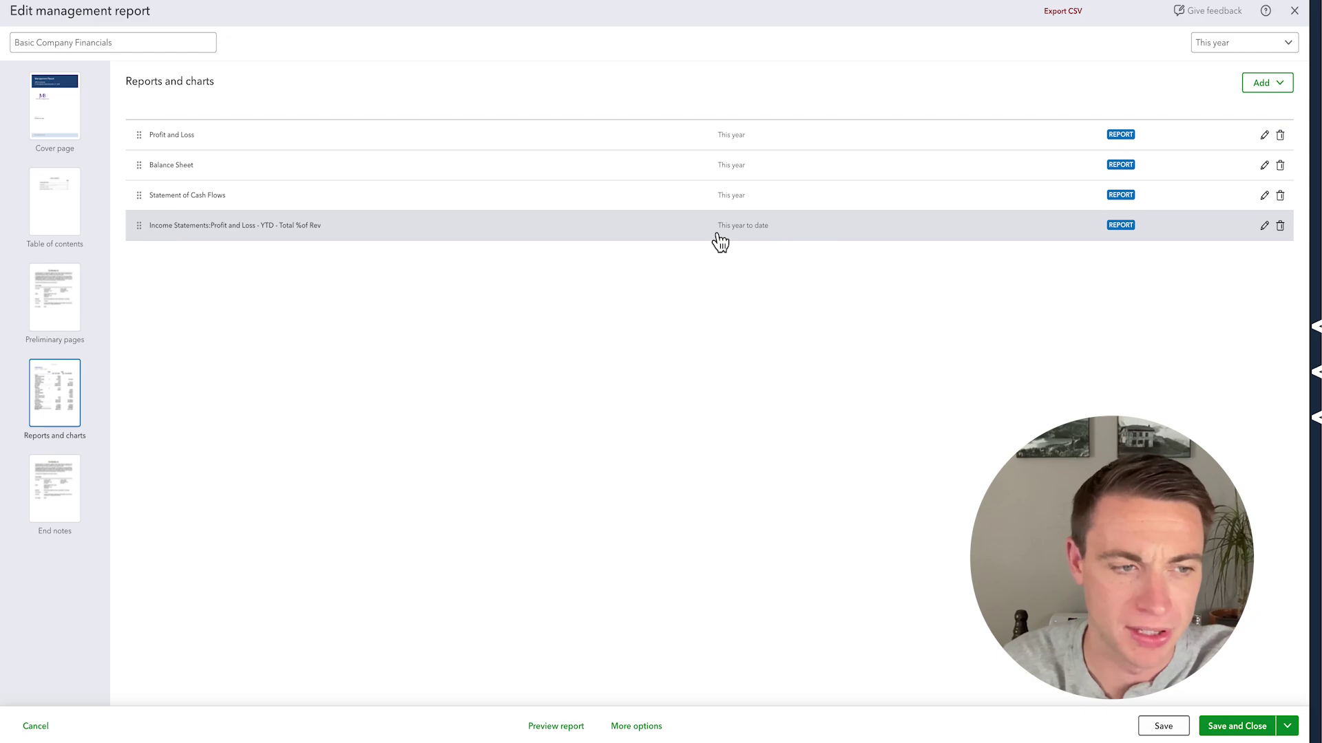
Save the management report as a copy named Basic Company Financials 1 and check its end notes page
{"action": "left_click", "coordinate": [1185, 730]}
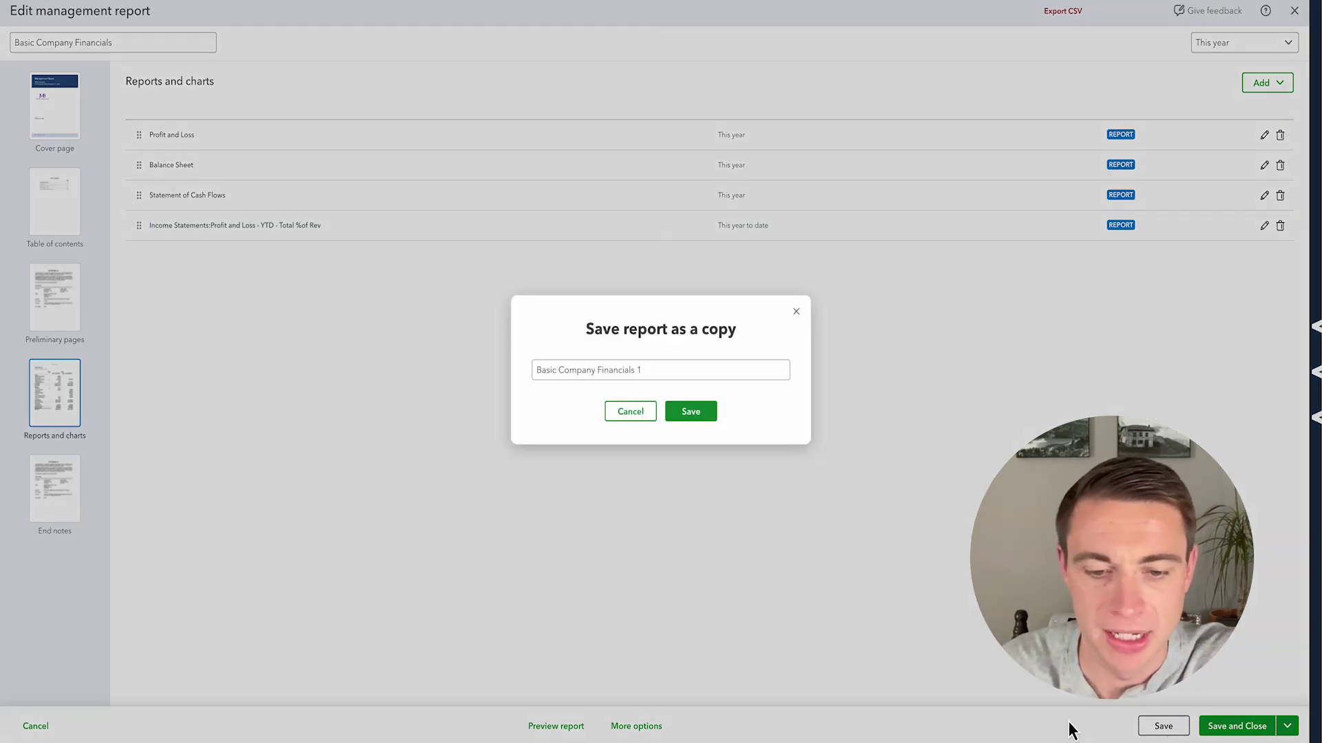
{"action": "left_click", "coordinate": [671, 415]}
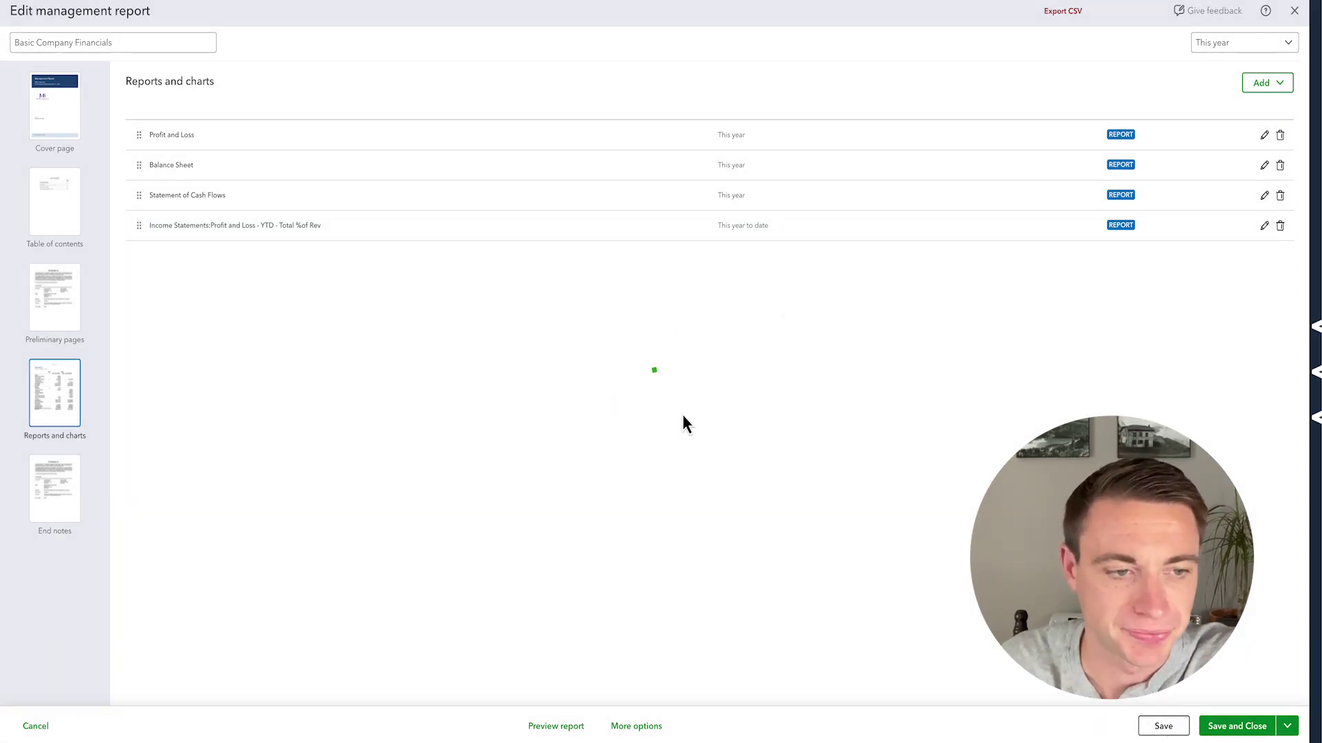
{"action": "left_click", "coordinate": [60, 499]}
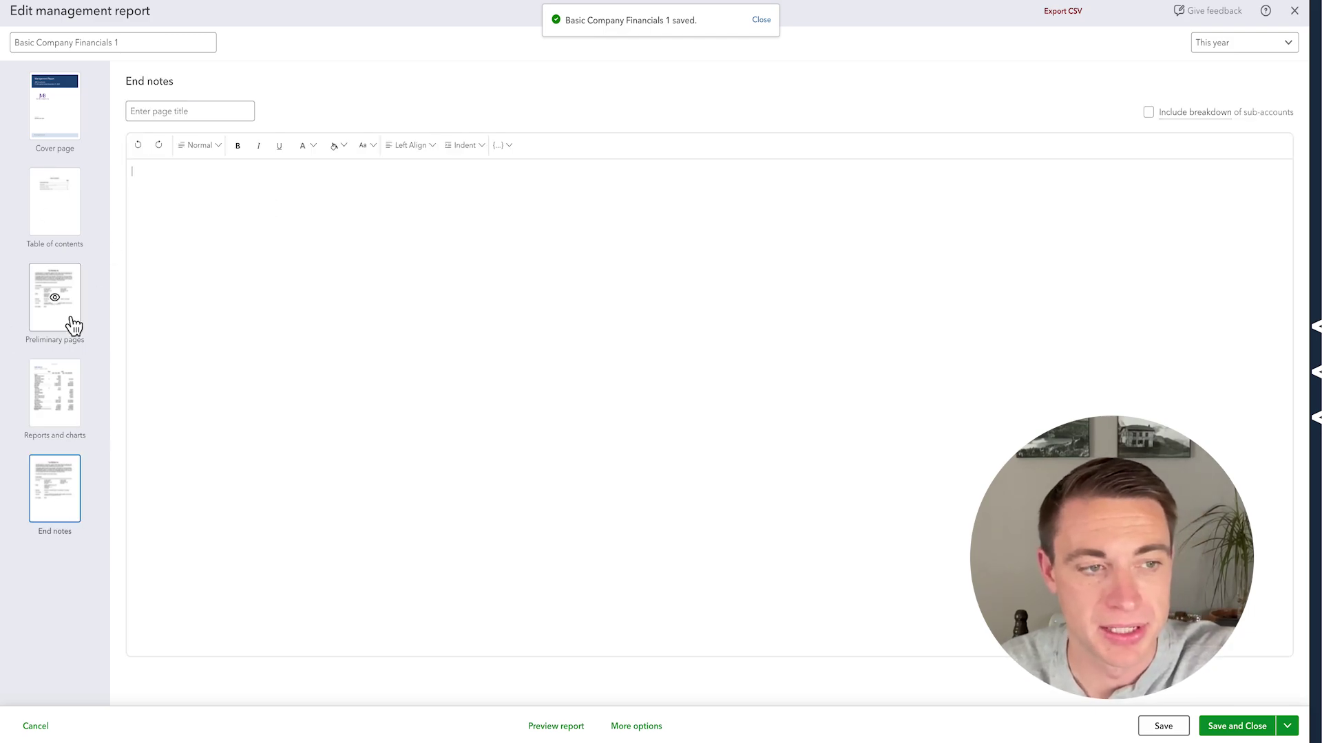
{"action": "left_click", "coordinate": [67, 411]}
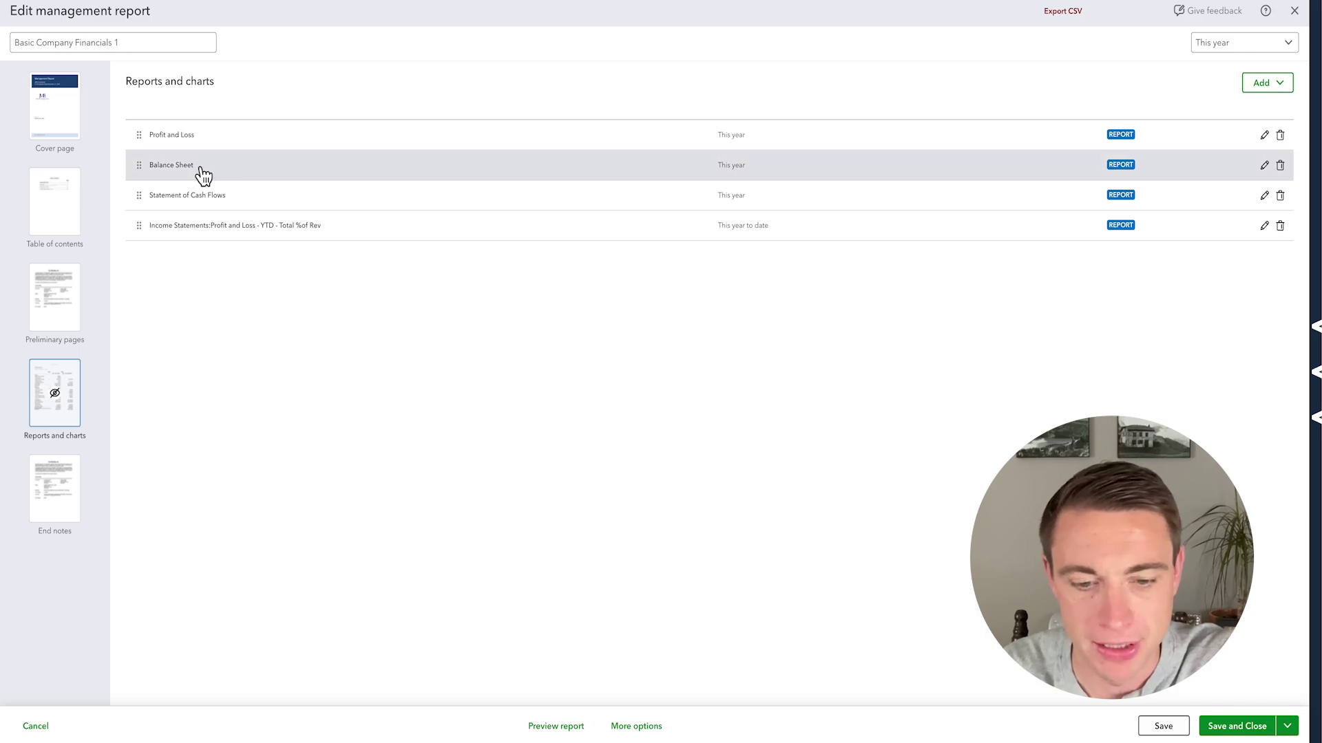
Preview the Basic Company Financials 1 report as a PDF, look through its pages and close the preview
{"action": "left_click", "coordinate": [552, 730]}
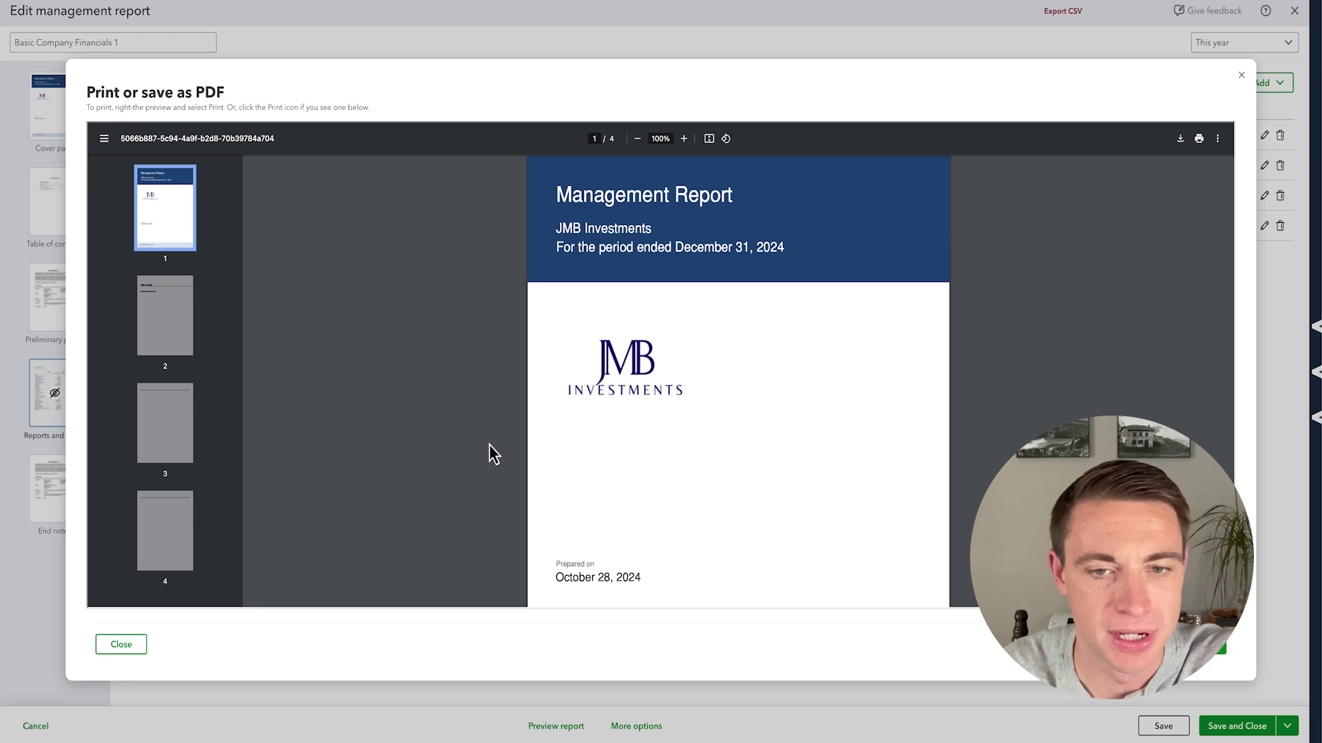
{"action": "left_click", "coordinate": [171, 334]}
{"action": "key", "text": "Down"}
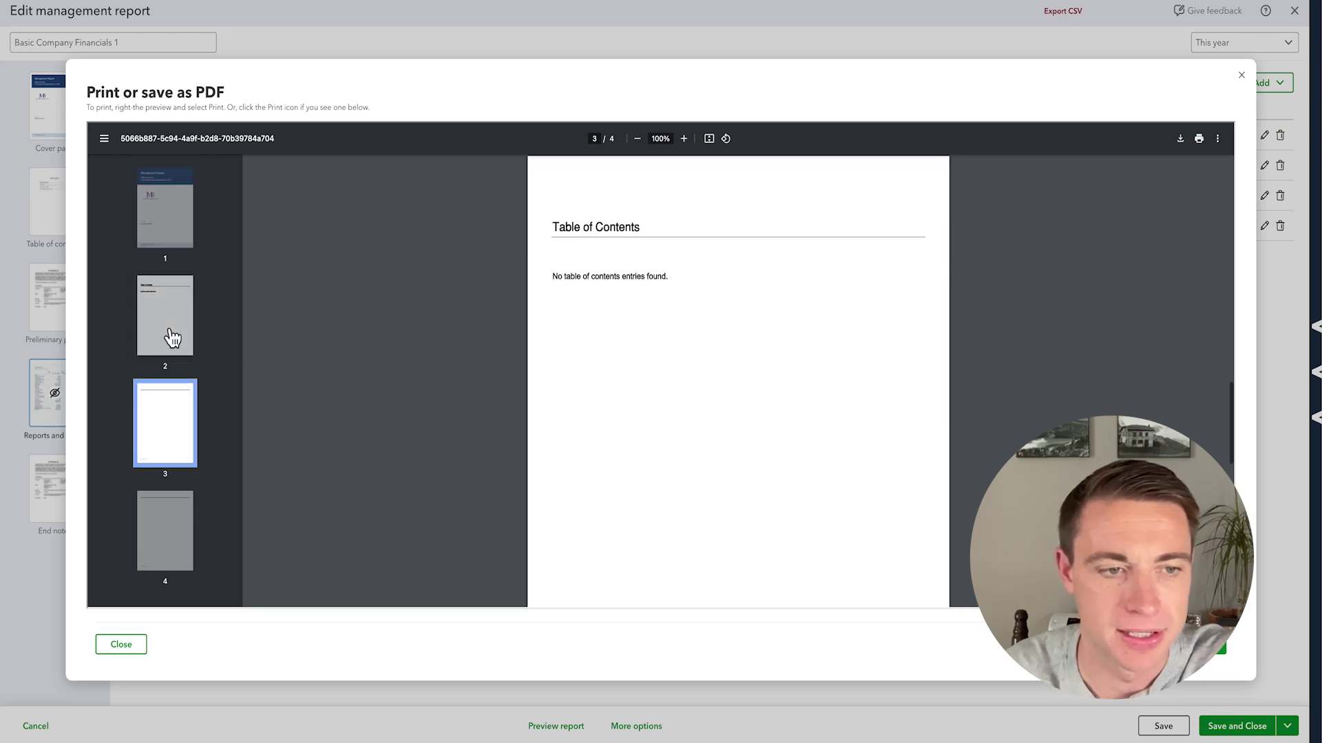
{"action": "left_click", "coordinate": [182, 526]}
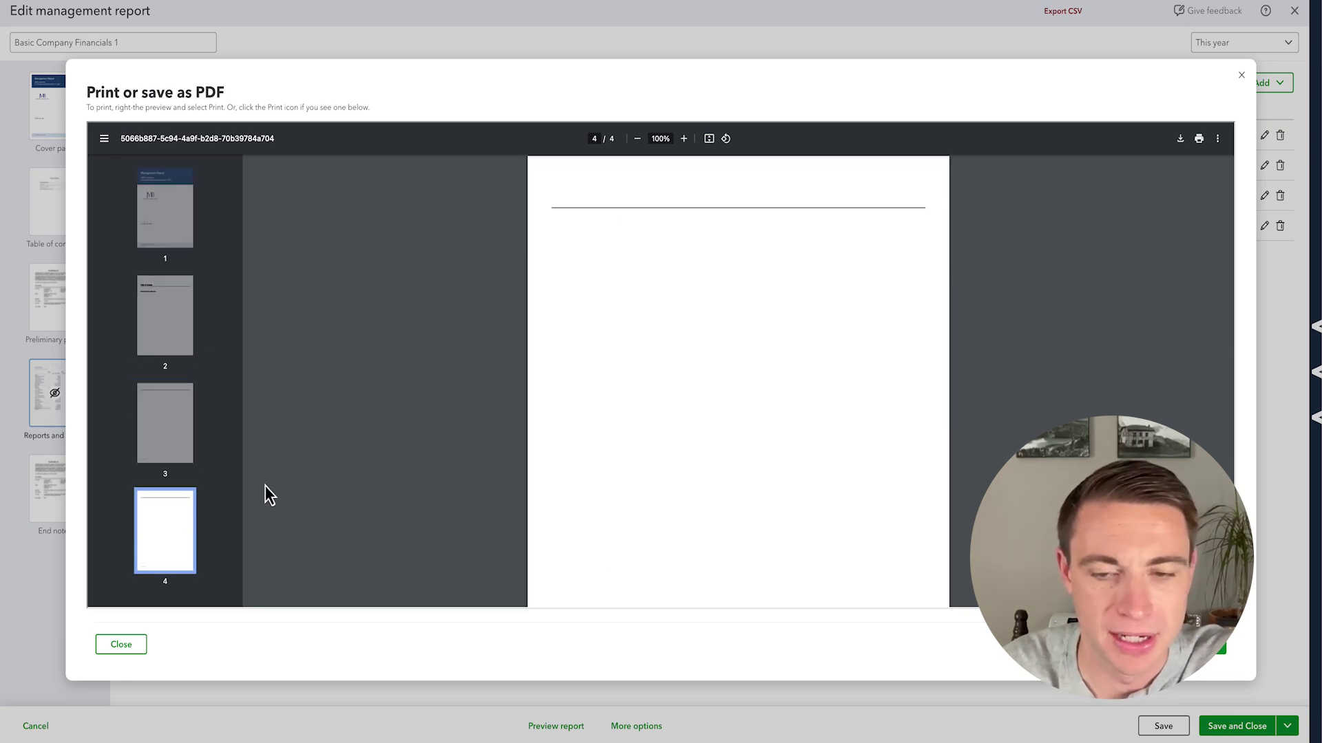
{"action": "scroll", "coordinate": [774, 382], "scroll_direction": "up", "scroll_amount": 20}
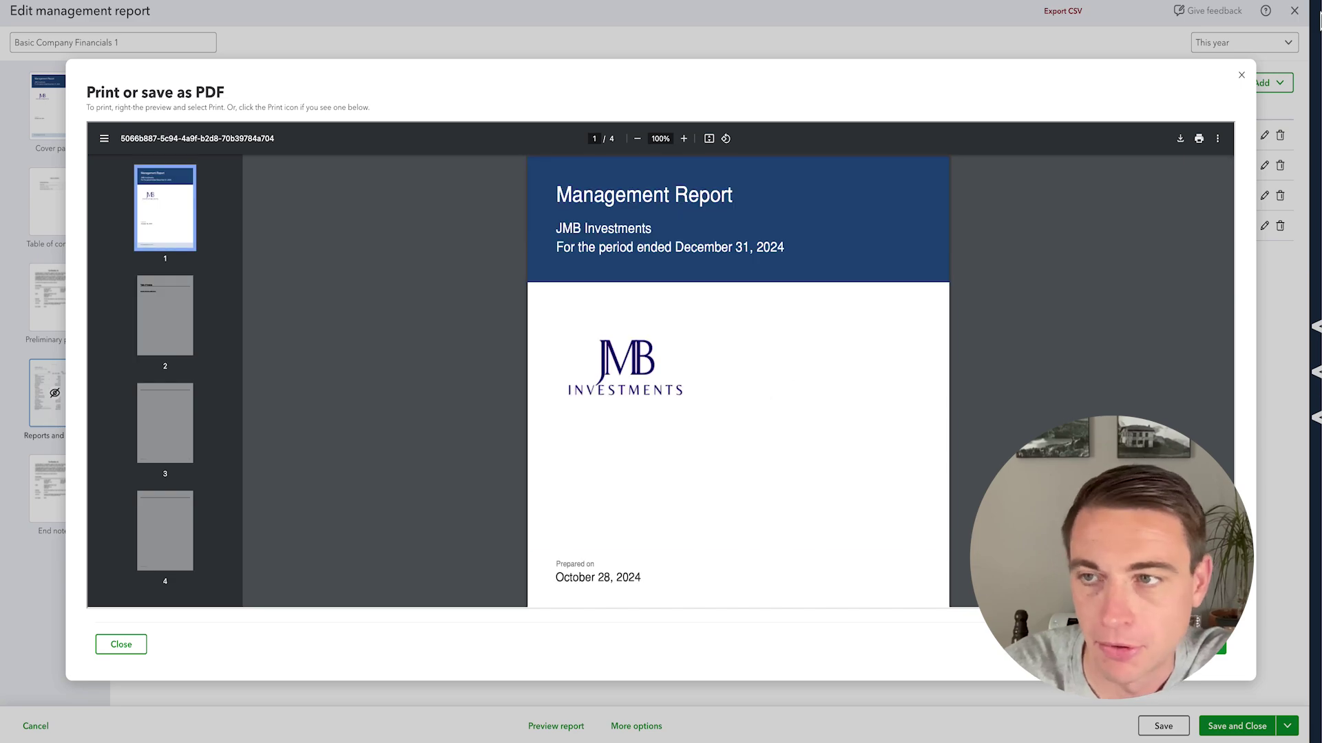
{"action": "left_click", "coordinate": [1241, 75]}
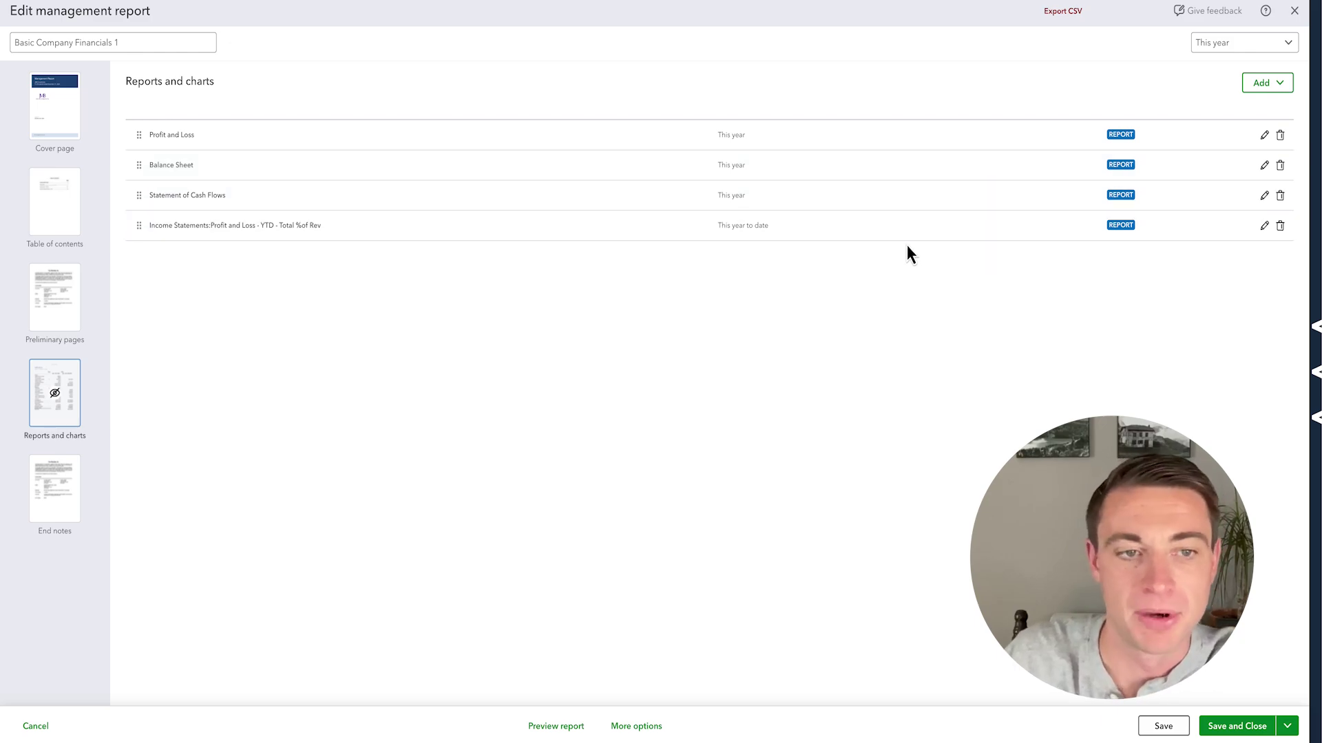
Review the management report's field, header and footer options, and save the report while exiting the editor
{"action": "left_click", "coordinate": [628, 724]}
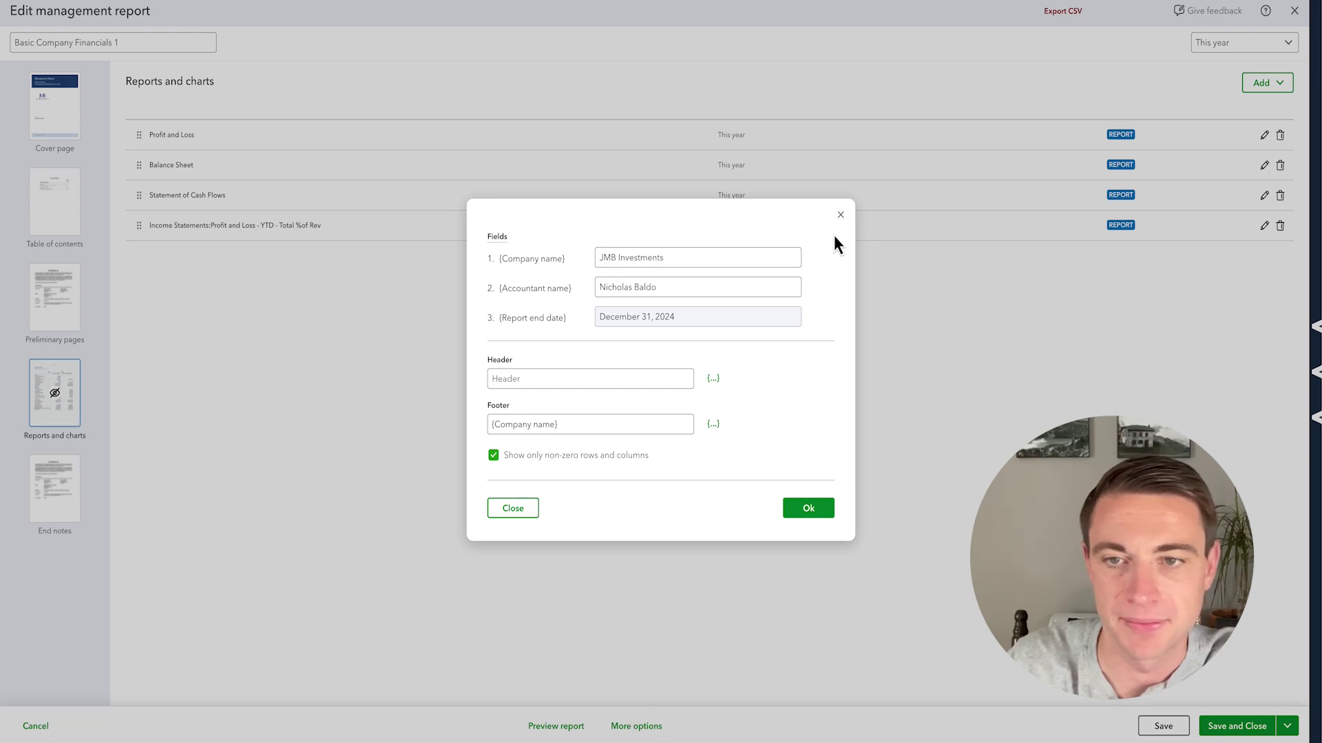
{"action": "left_click", "coordinate": [840, 215]}
{"action": "left_click", "coordinate": [1294, 11]}
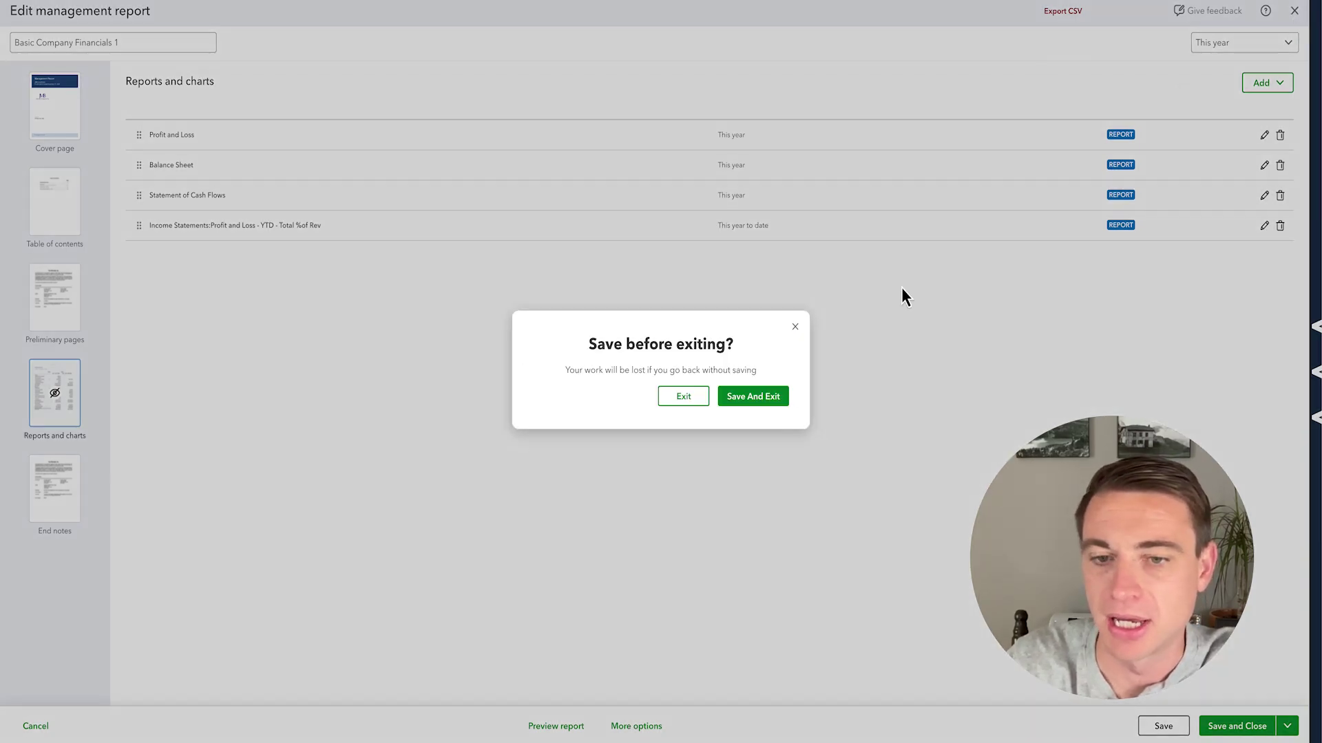
{"action": "left_click", "coordinate": [756, 399]}
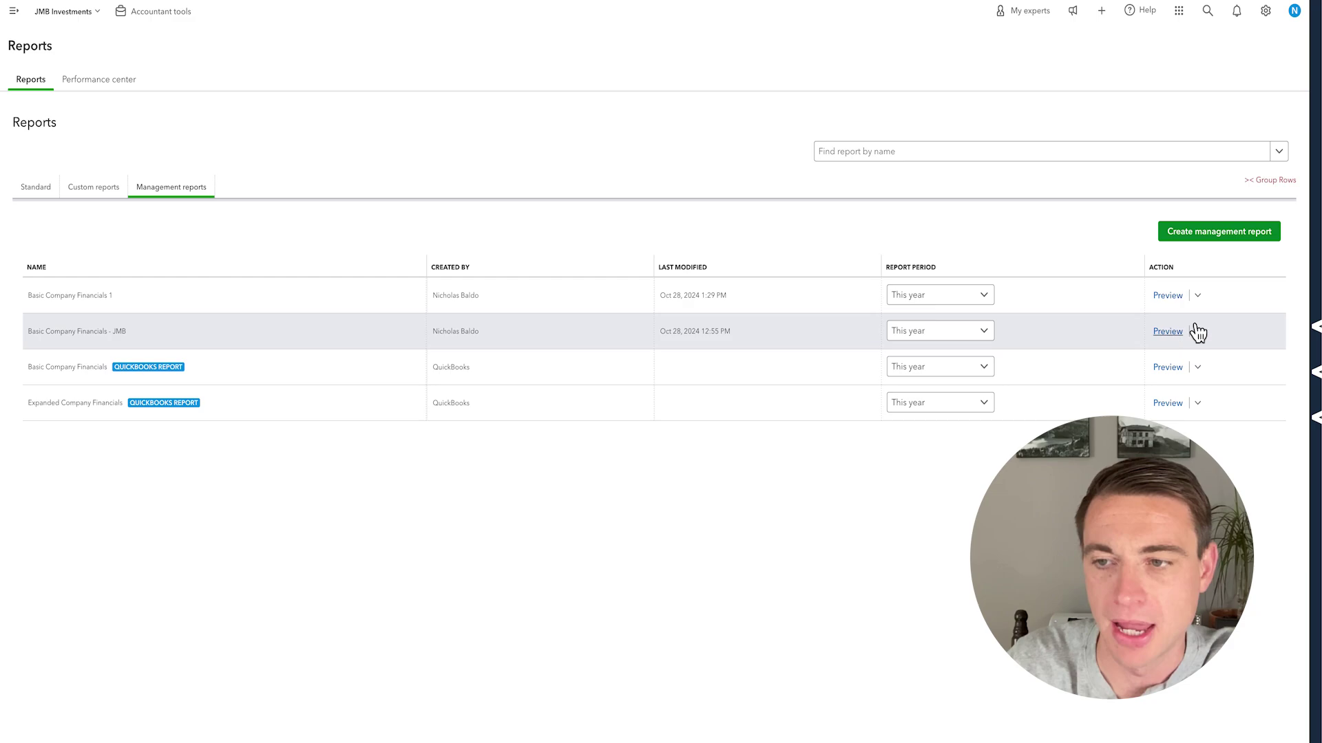
Set the report period of Basic Company Financials 1 to Last year and look through its PDF preview
{"action": "left_click", "coordinate": [941, 301]}
{"action": "scroll", "coordinate": [950, 413], "scroll_direction": "down", "scroll_amount": 3}
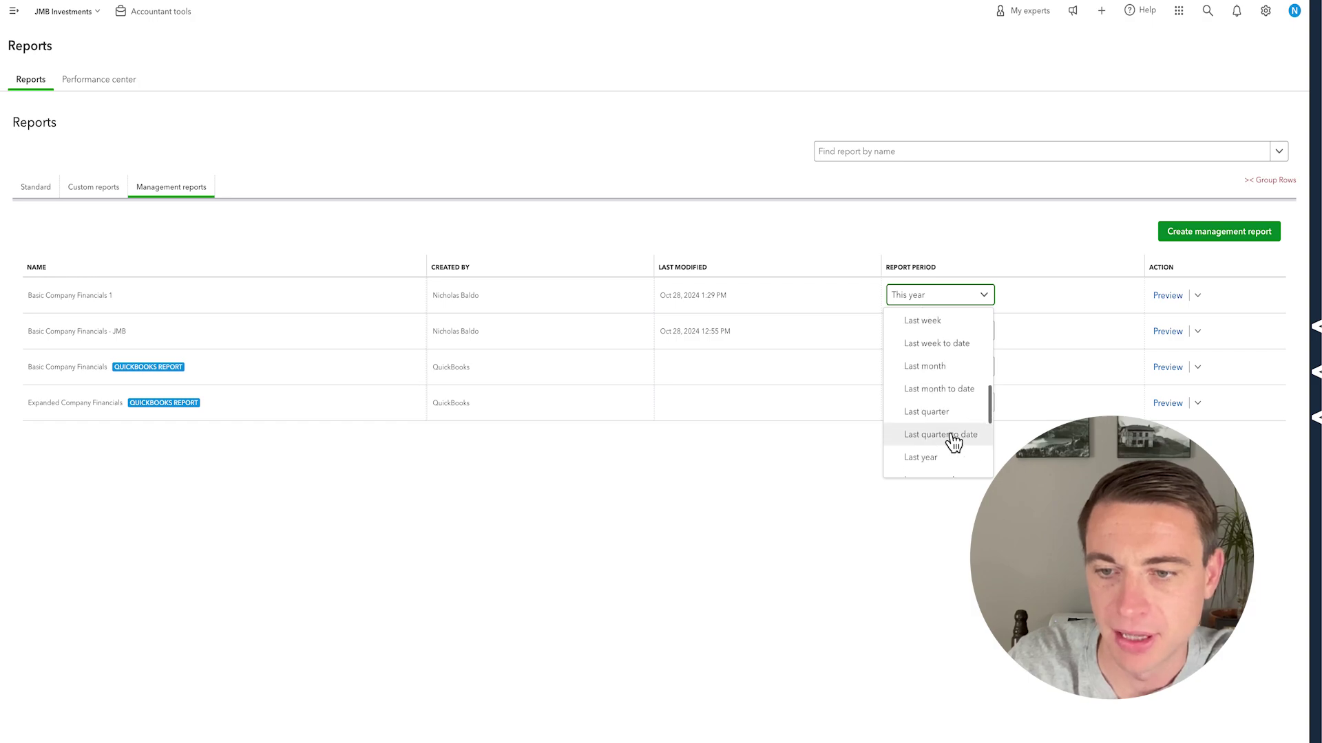
{"action": "scroll", "coordinate": [950, 448], "scroll_direction": "down", "scroll_amount": 1}
{"action": "left_click", "coordinate": [944, 450]}
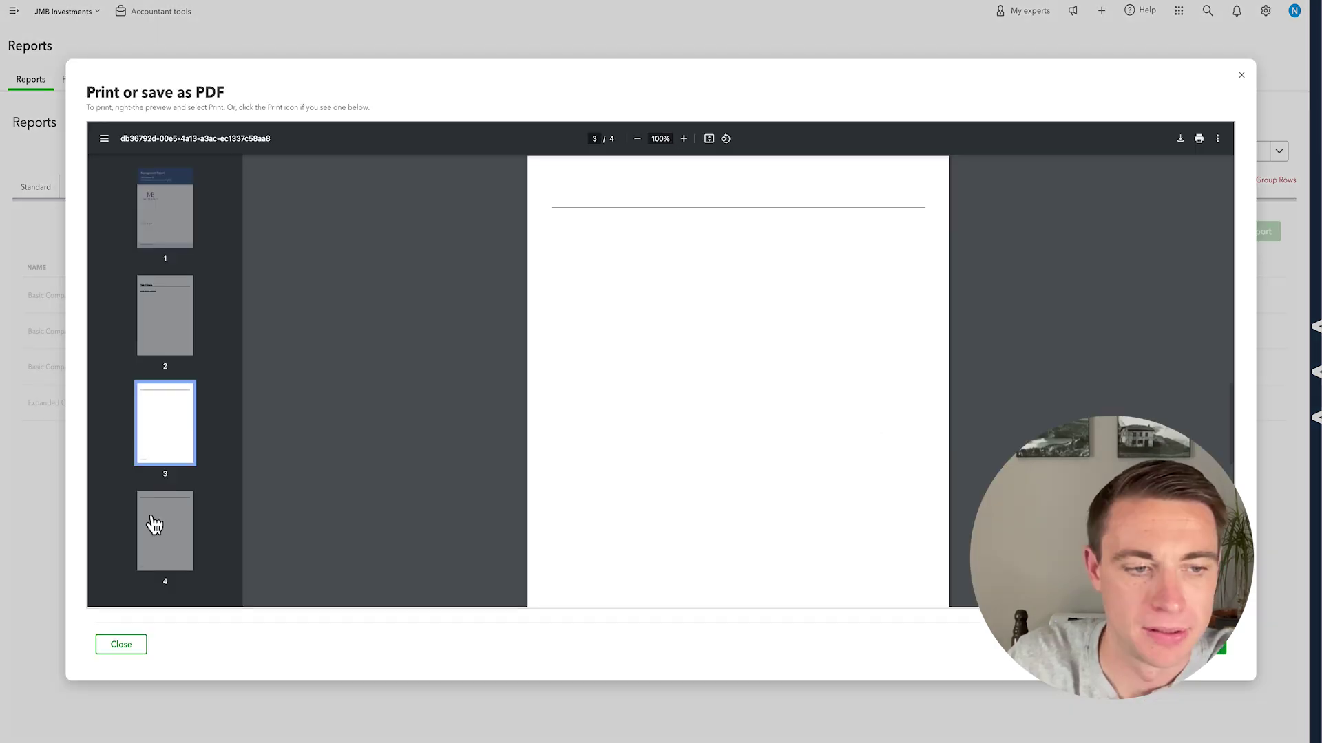
{"action": "left_click", "coordinate": [151, 554]}
{"action": "left_click", "coordinate": [1244, 76]}
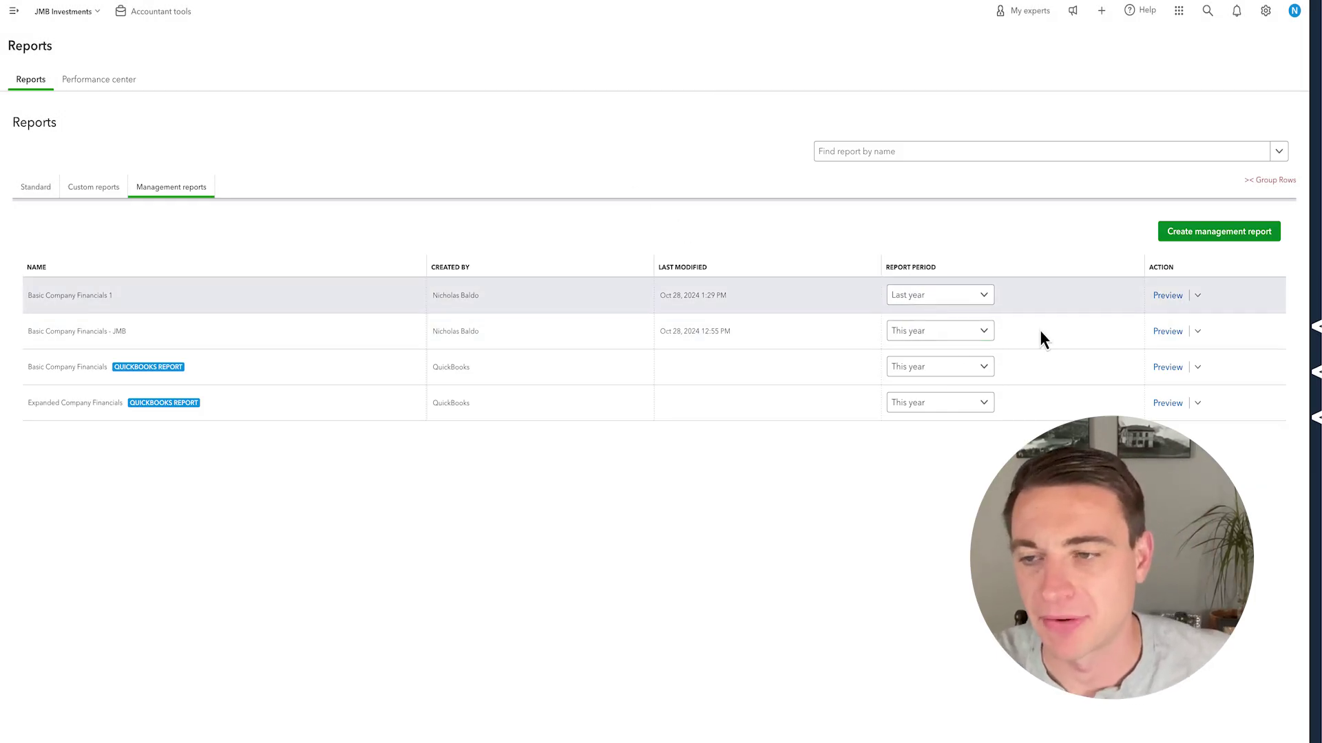
Show the actions available for the Basic Company Financials - JMB management report
{"action": "left_click", "coordinate": [1197, 334]}
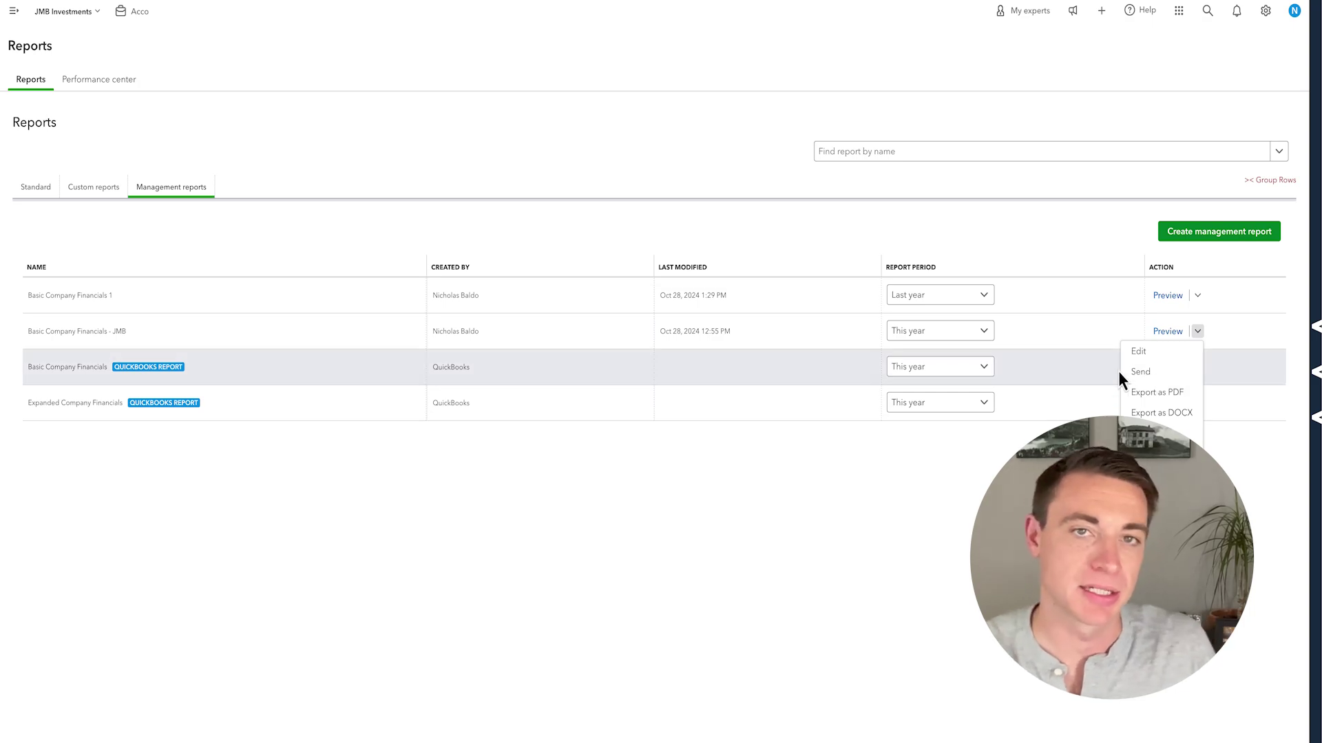
{"action": "left_click", "coordinate": [616, 434]}
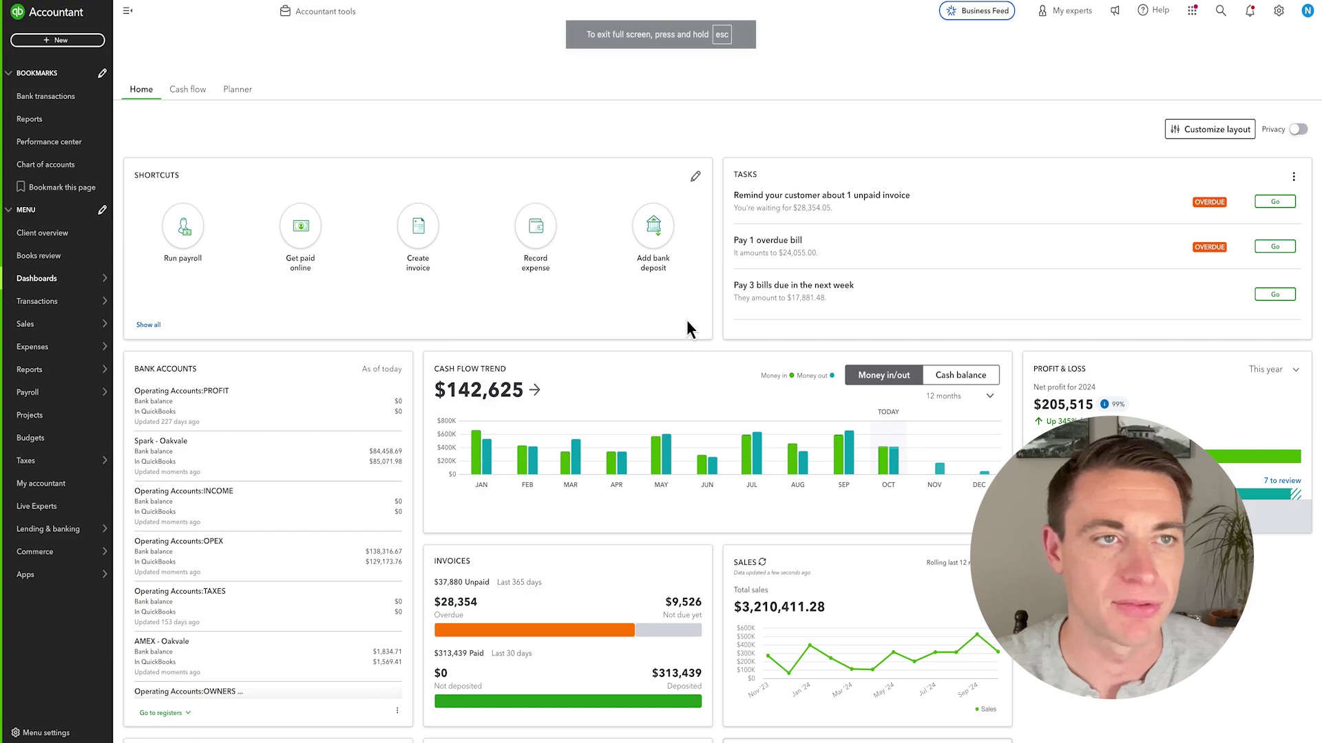
Switch to the other company's custom reports and open P&L - YTD (Total) from the Key Financials group
{"action": "key", "text": "ctrl+Tab"}
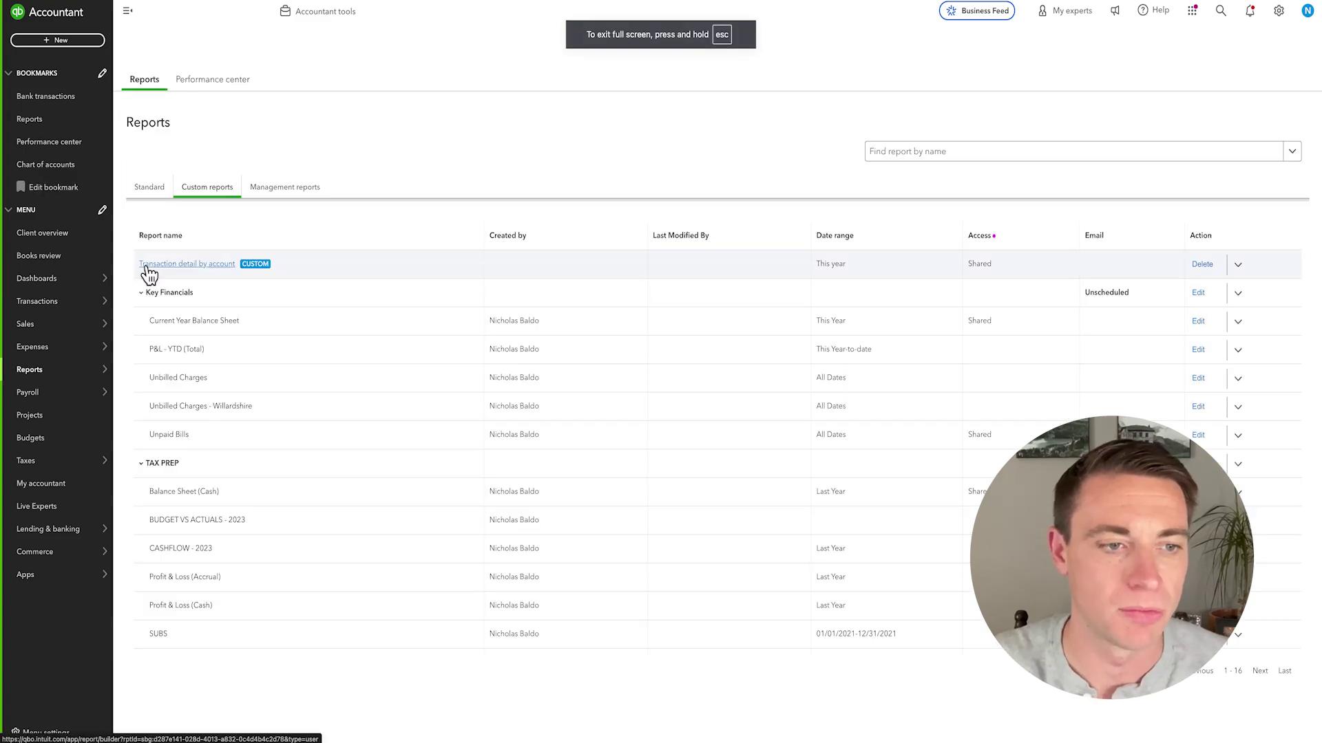
{"action": "left_click", "coordinate": [169, 351]}
{"action": "left_click", "coordinate": [128, 11]}
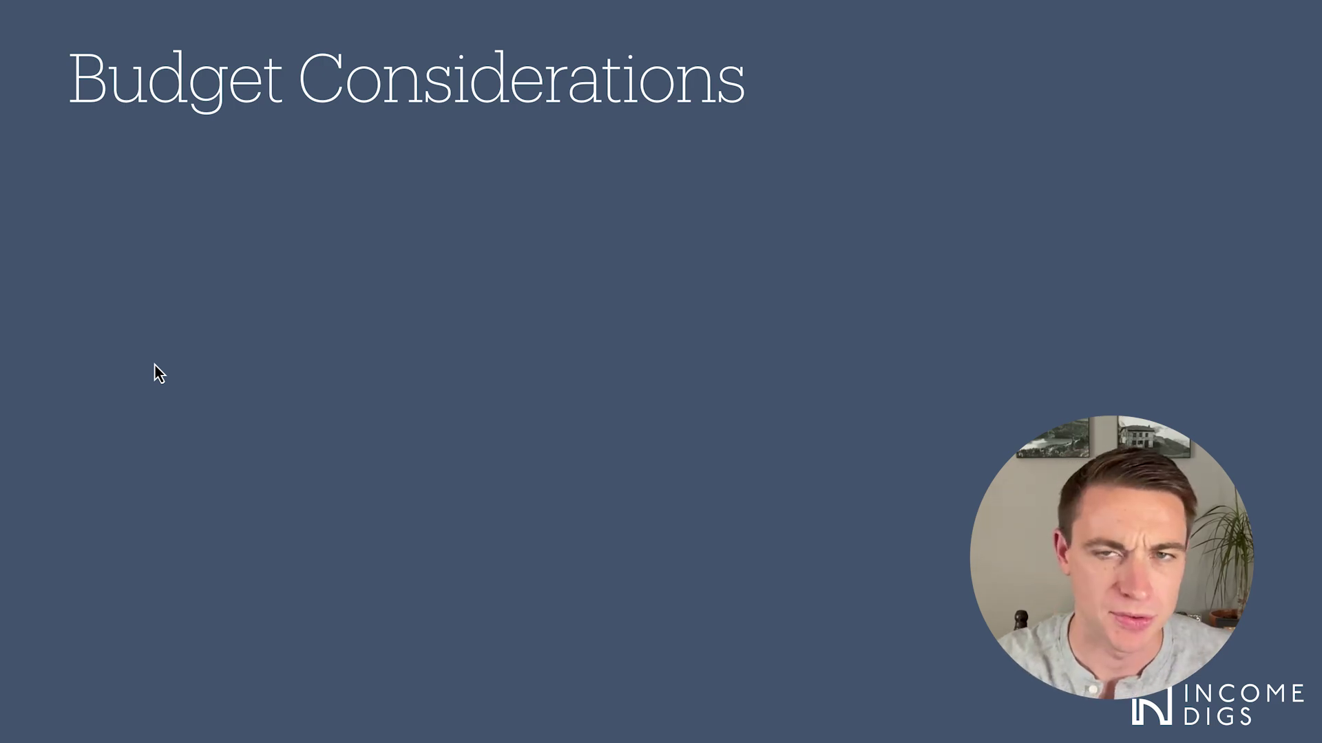
{"action": "key", "text": "Right"}
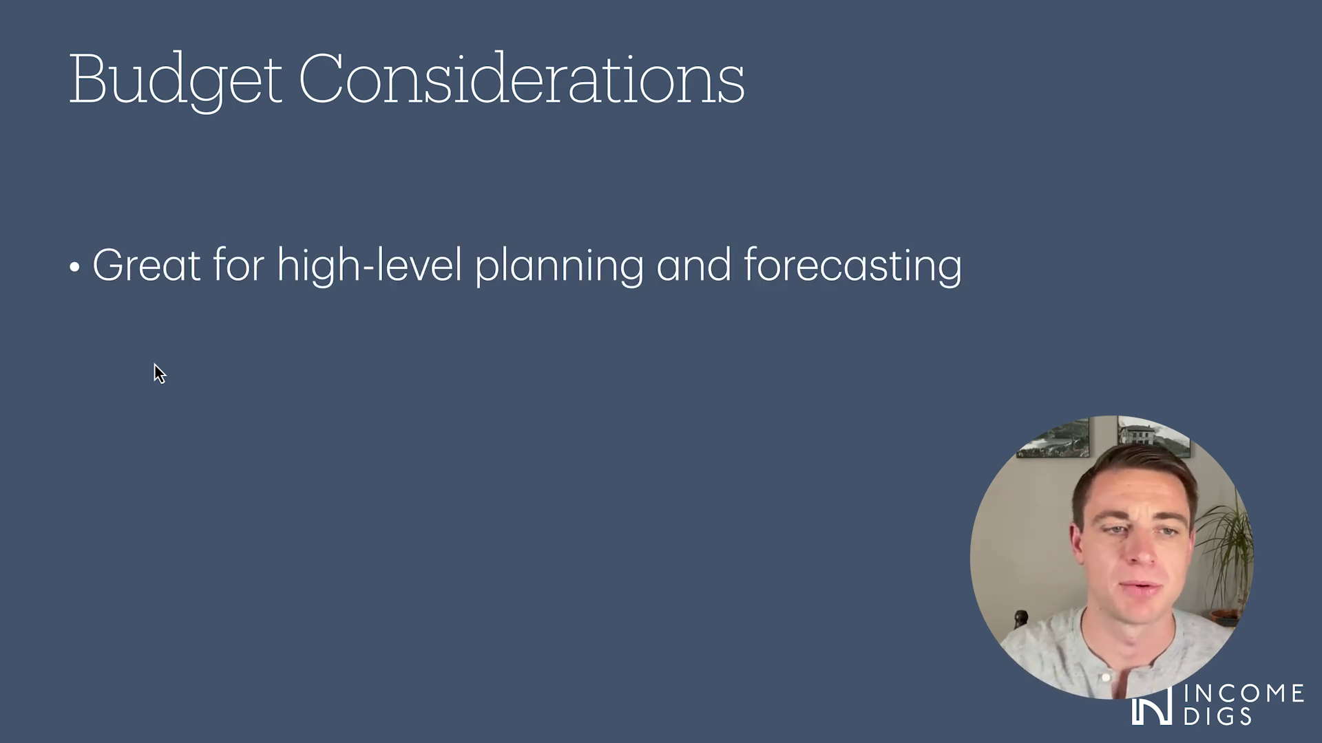
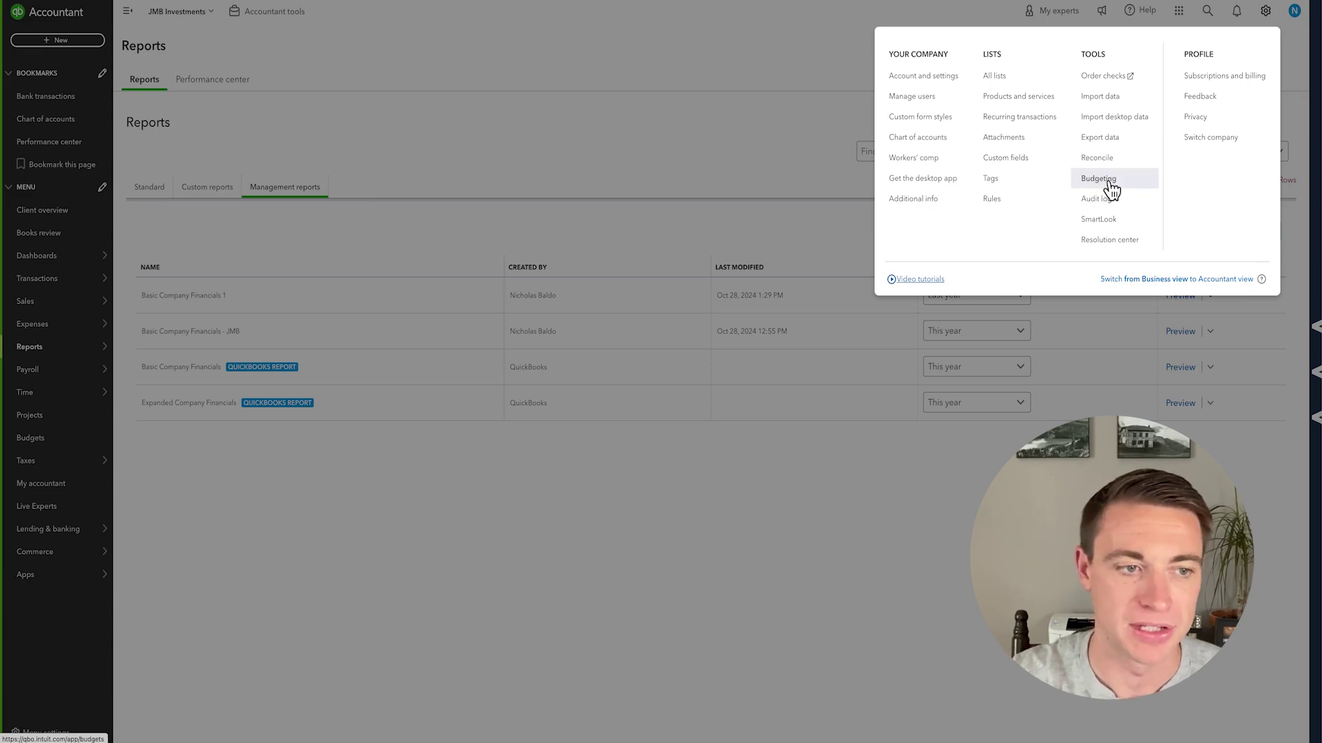
Open the company's budgets and start creating a new budget
{"action": "left_click", "coordinate": [1108, 183]}
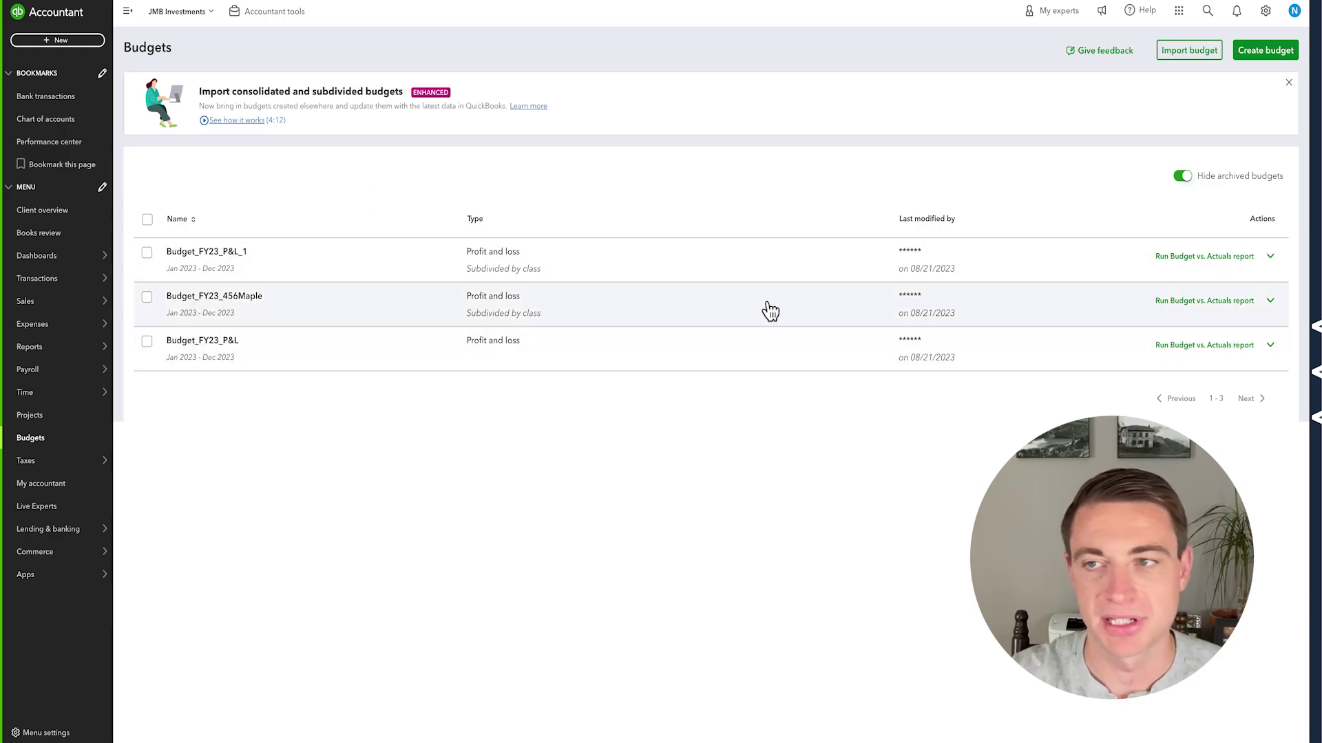
{"action": "left_click", "coordinate": [1250, 57]}
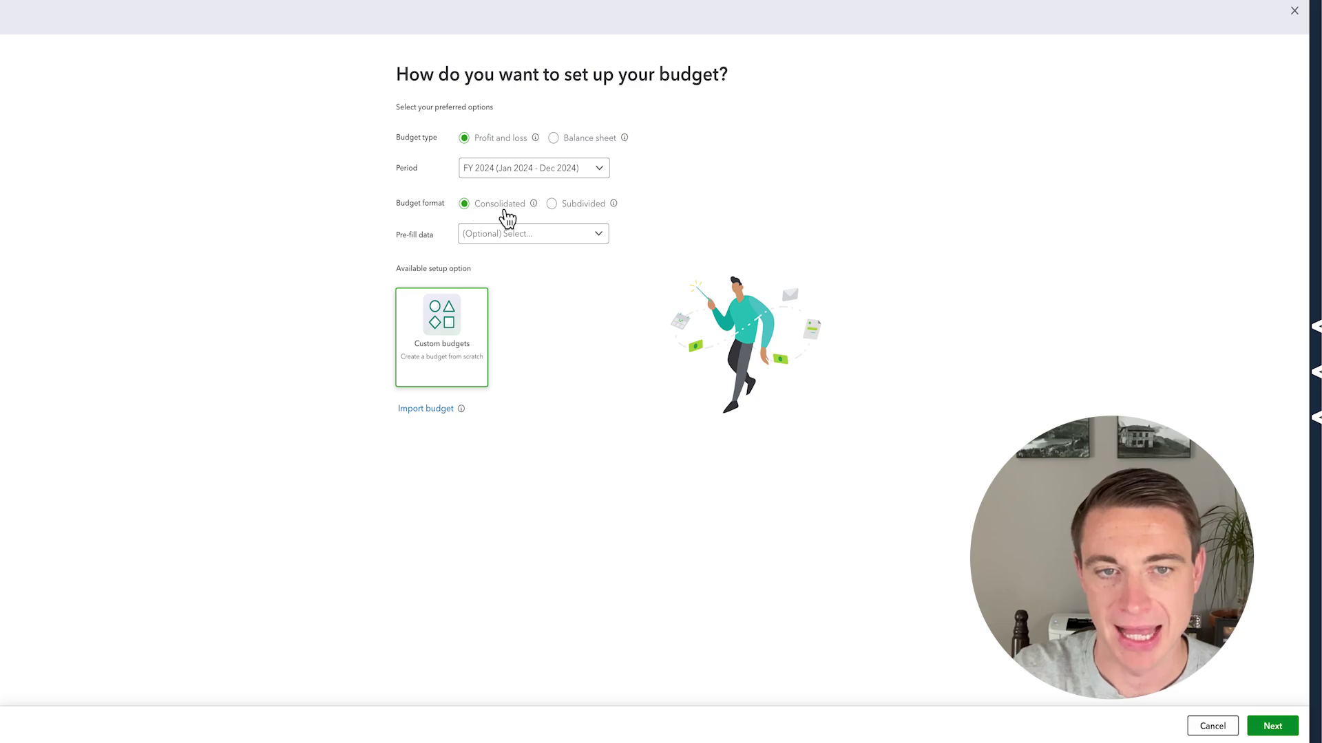
{"action": "left_click", "coordinate": [552, 205]}
{"action": "left_click", "coordinate": [535, 250]}
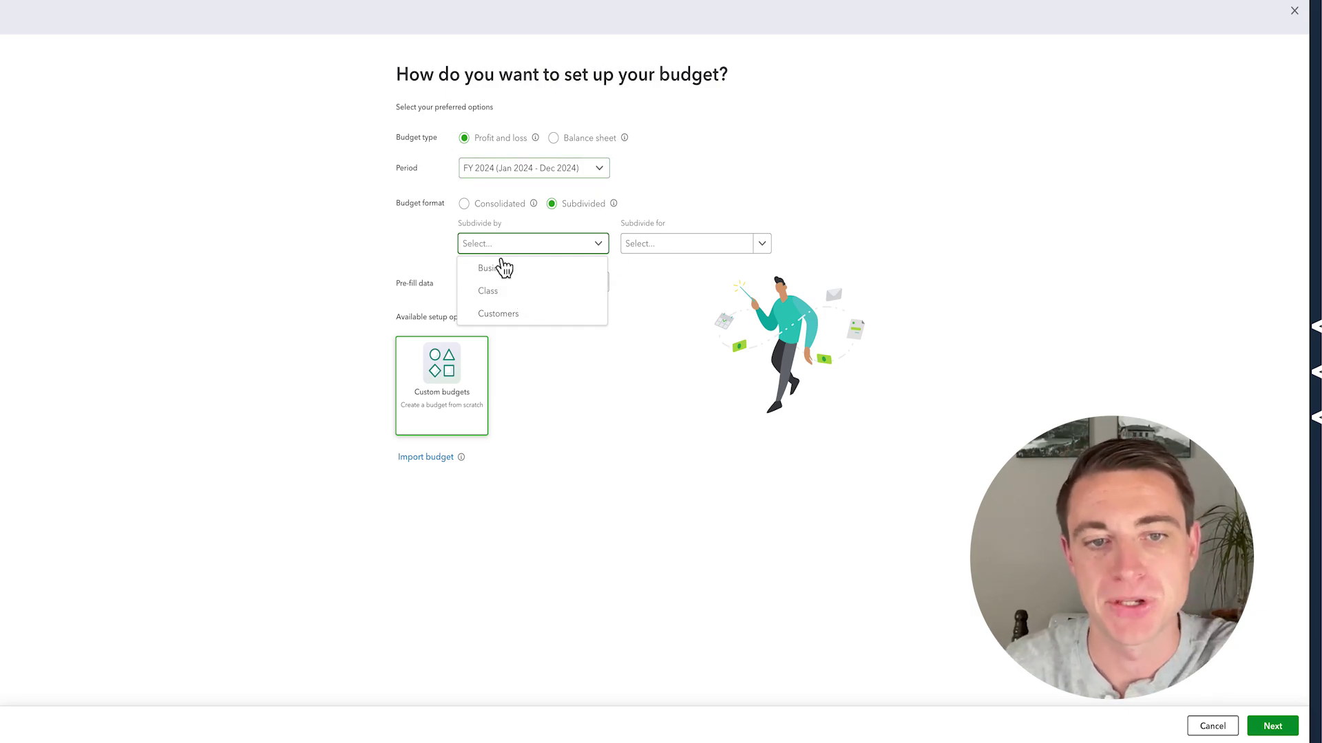
{"action": "left_click", "coordinate": [506, 298]}
{"action": "left_click", "coordinate": [535, 255]}
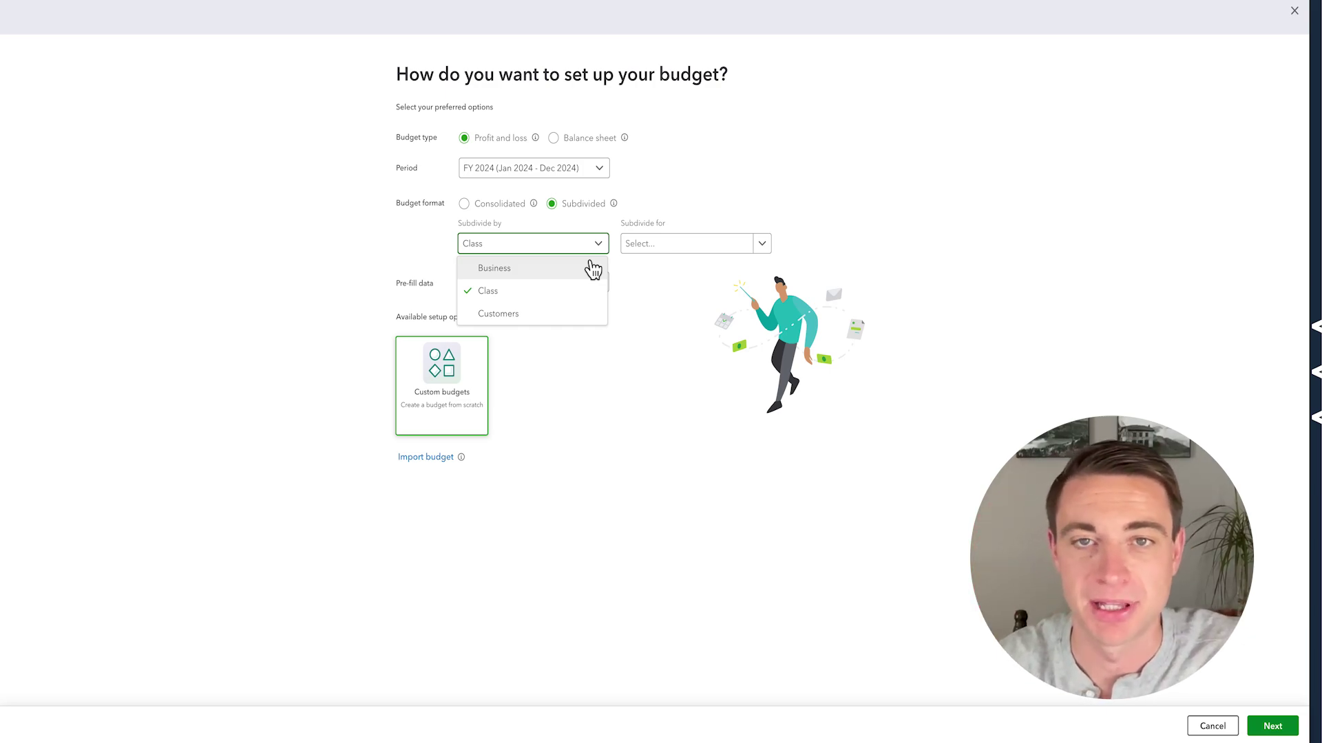
{"action": "left_click", "coordinate": [584, 175]}
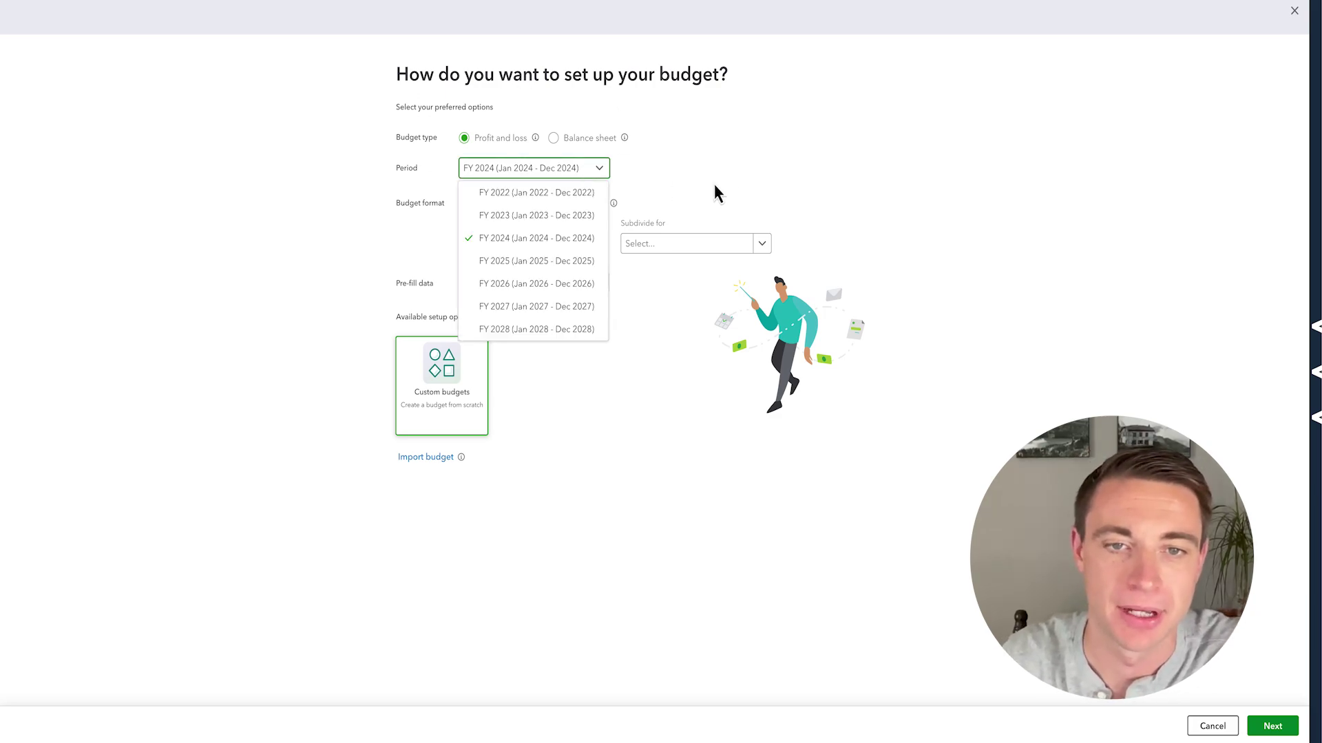
{"action": "left_click", "coordinate": [731, 186]}
{"action": "left_click", "coordinate": [534, 249]}
{"action": "left_click", "coordinate": [463, 204]}
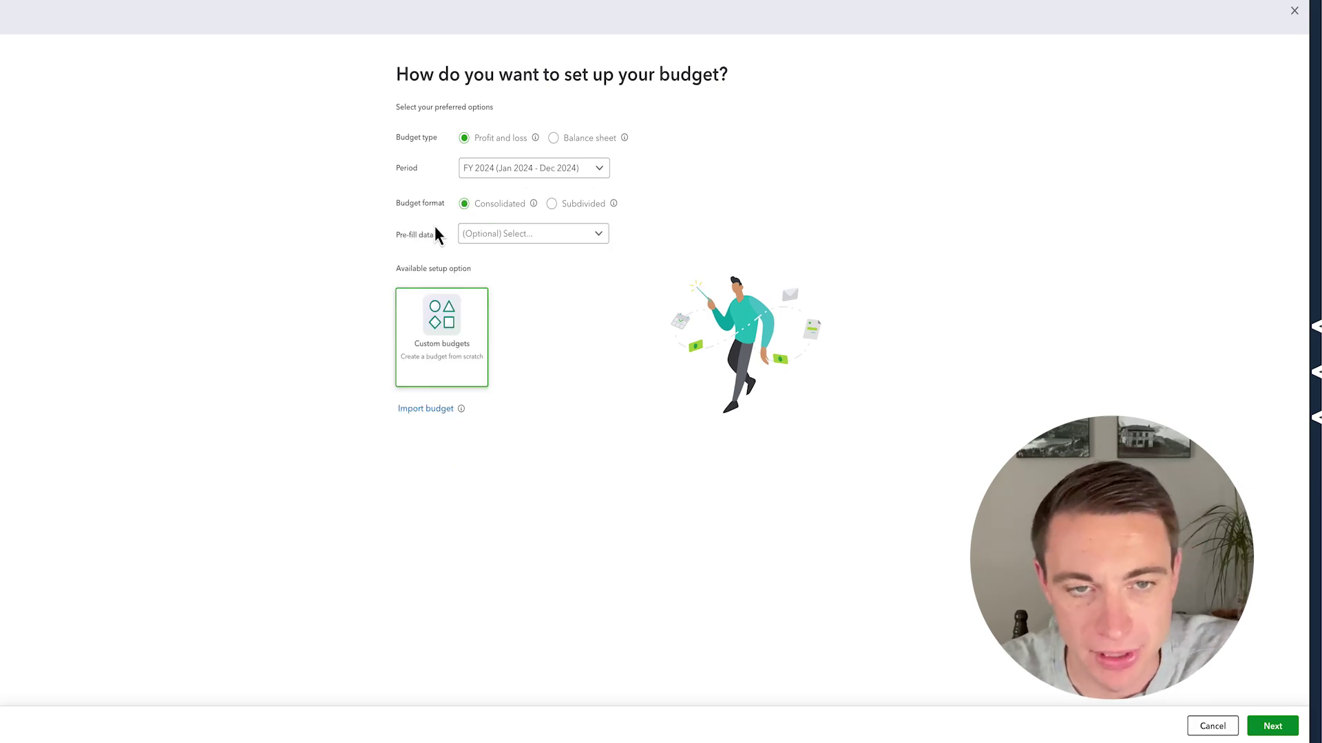
Pre-fill the consolidated FY 2024 Profit and loss budget with Actuals 2022 and continue to the budget editor
{"action": "left_click", "coordinate": [485, 238]}
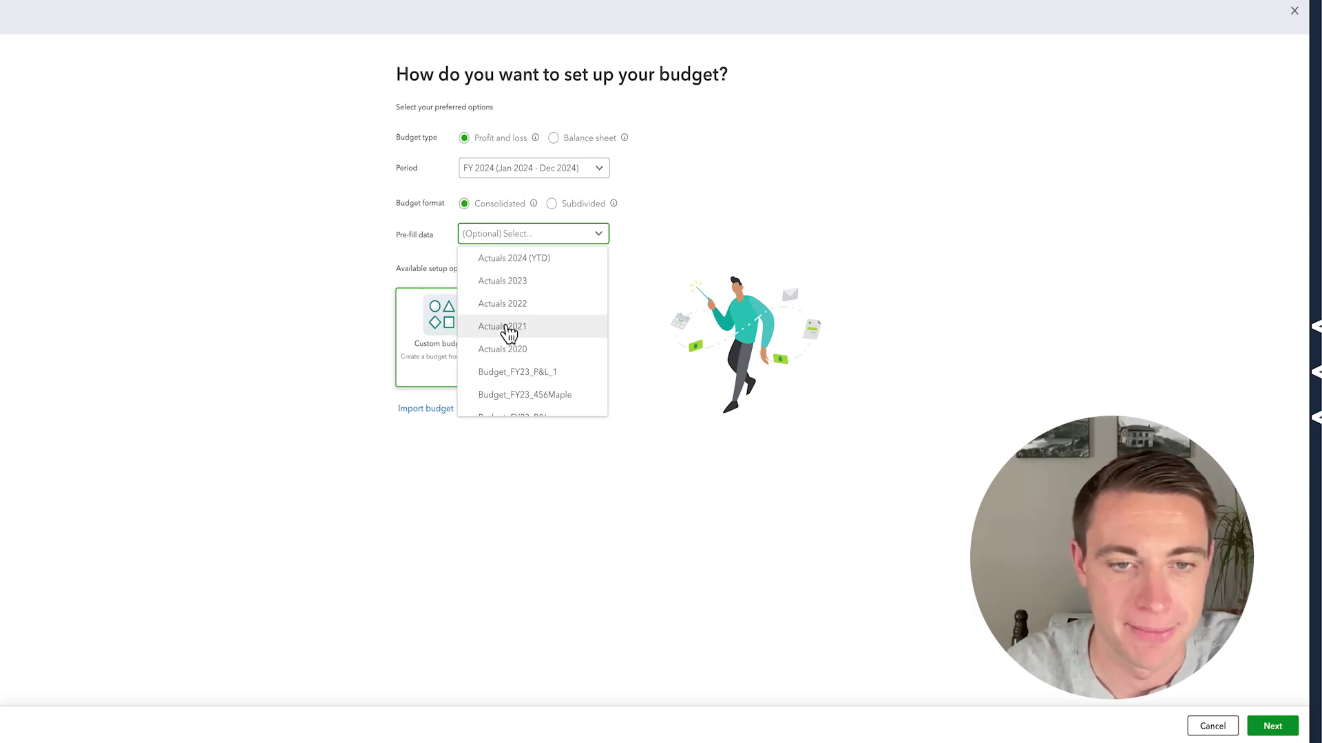
{"action": "left_click", "coordinate": [530, 328]}
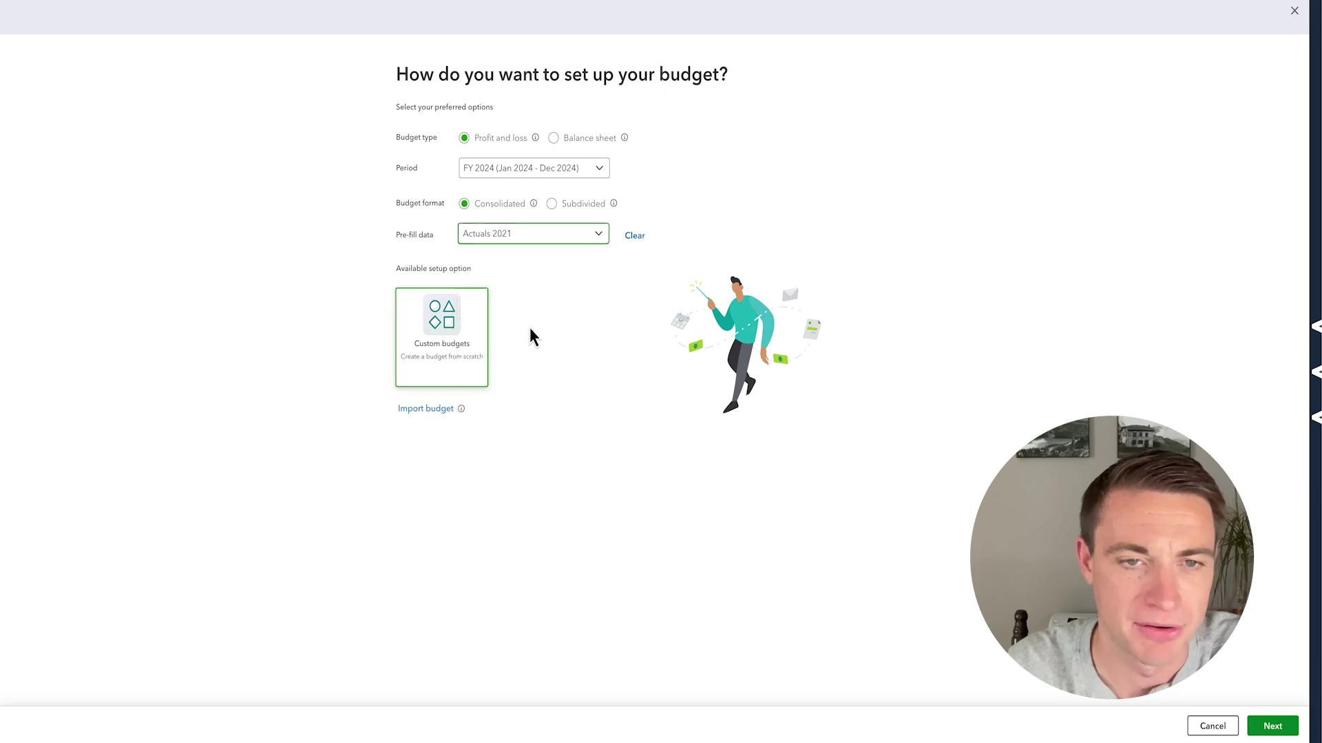
{"action": "left_click", "coordinate": [513, 237]}
{"action": "left_click", "coordinate": [534, 352]}
{"action": "left_click", "coordinate": [1266, 726]}
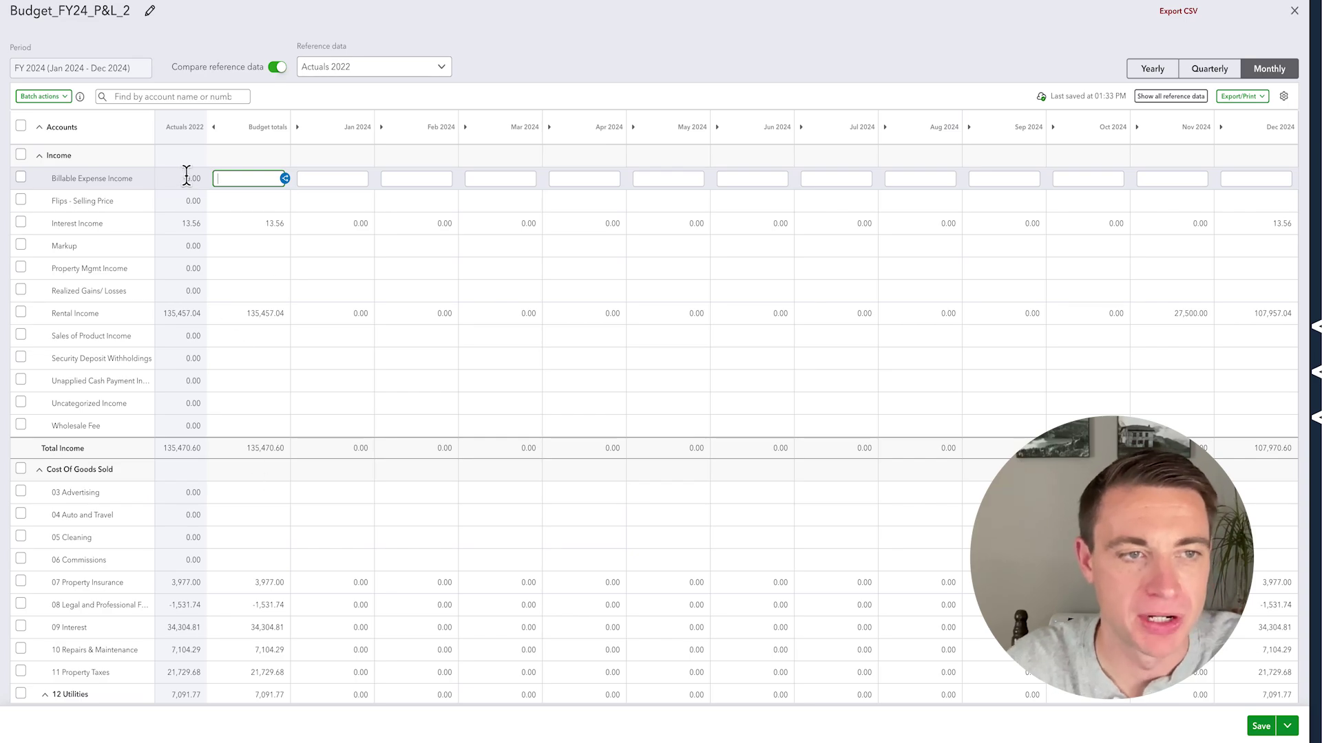
Look through the pre-filled accounts and spread the Rental Income budget total evenly across the months of 2024
{"action": "scroll", "coordinate": [187, 426], "scroll_direction": "down", "scroll_amount": 2}
{"action": "scroll", "coordinate": [189, 428], "scroll_direction": "down", "scroll_amount": 10}
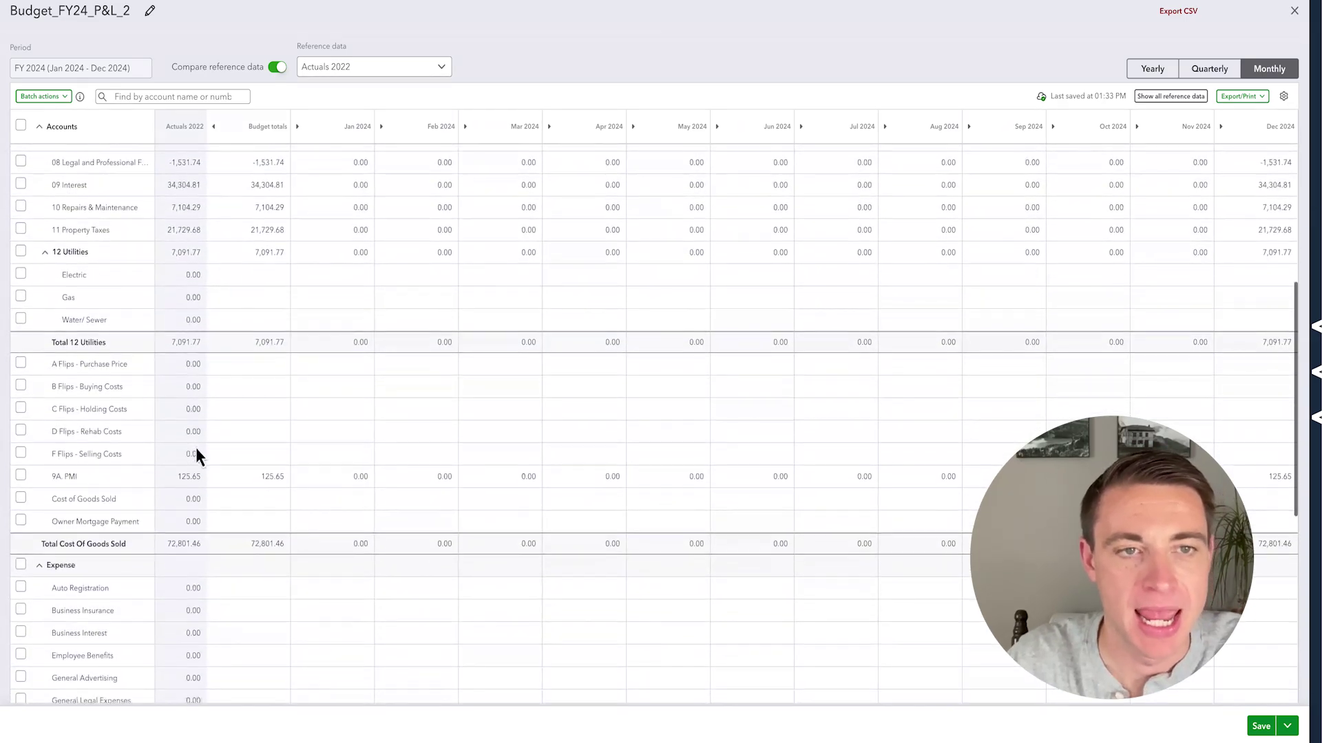
{"action": "scroll", "coordinate": [206, 282], "scroll_direction": "up", "scroll_amount": 15}
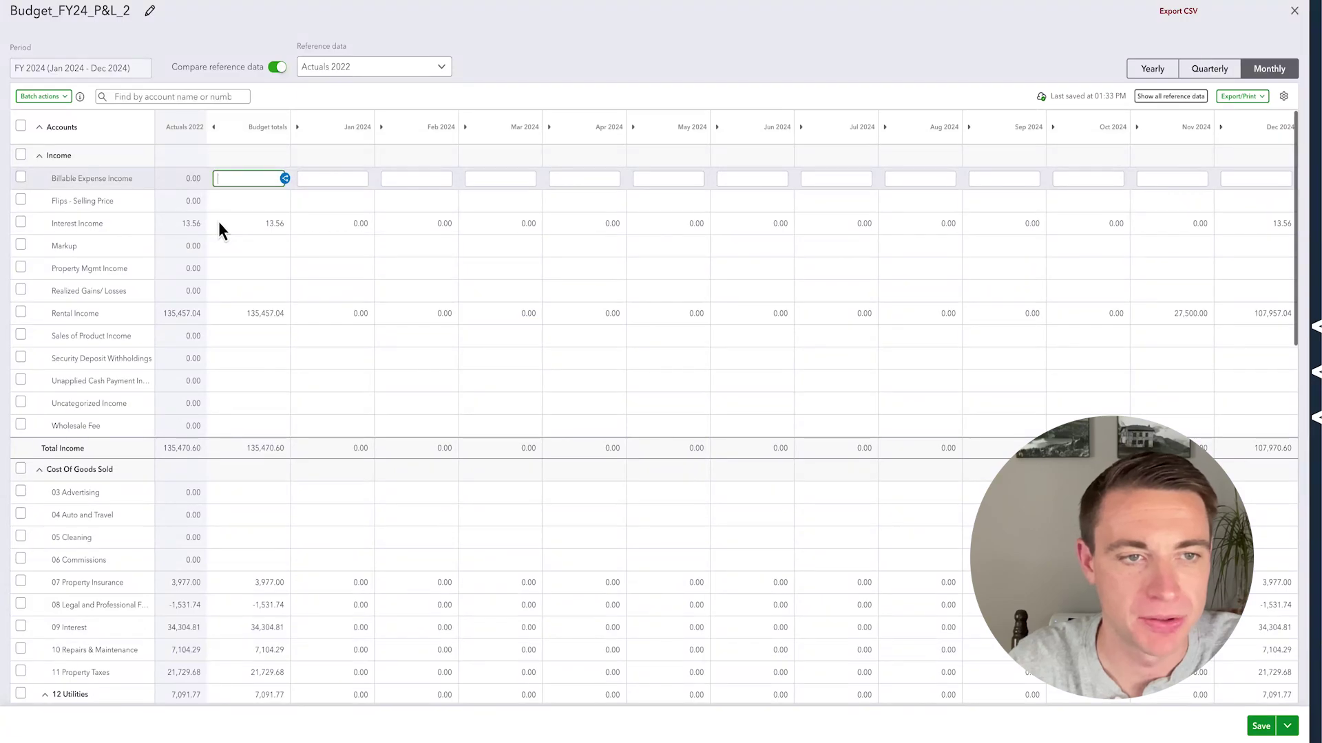
{"action": "scroll", "coordinate": [251, 251], "scroll_direction": "down", "scroll_amount": 2}
{"action": "scroll", "coordinate": [254, 250], "scroll_direction": "down", "scroll_amount": 4}
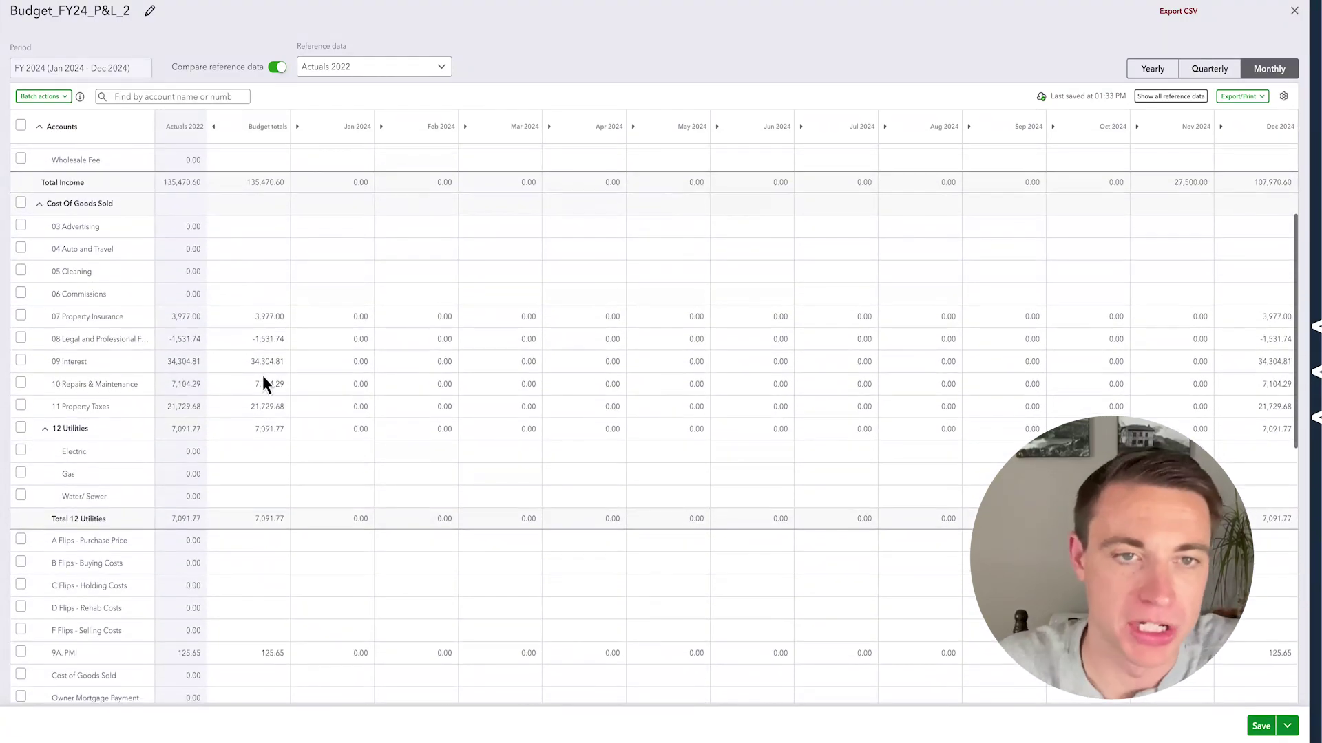
{"action": "scroll", "coordinate": [267, 356], "scroll_direction": "up", "scroll_amount": 5}
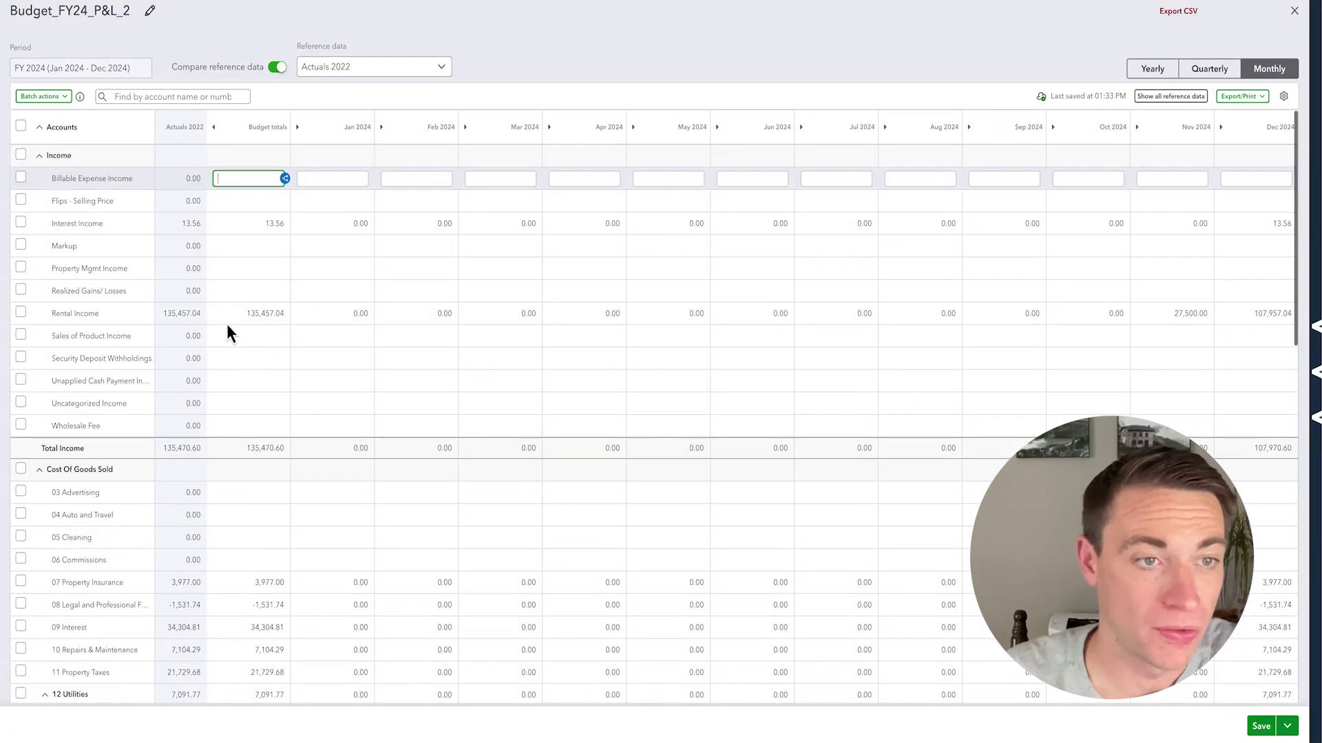
{"action": "left_click", "coordinate": [263, 311]}
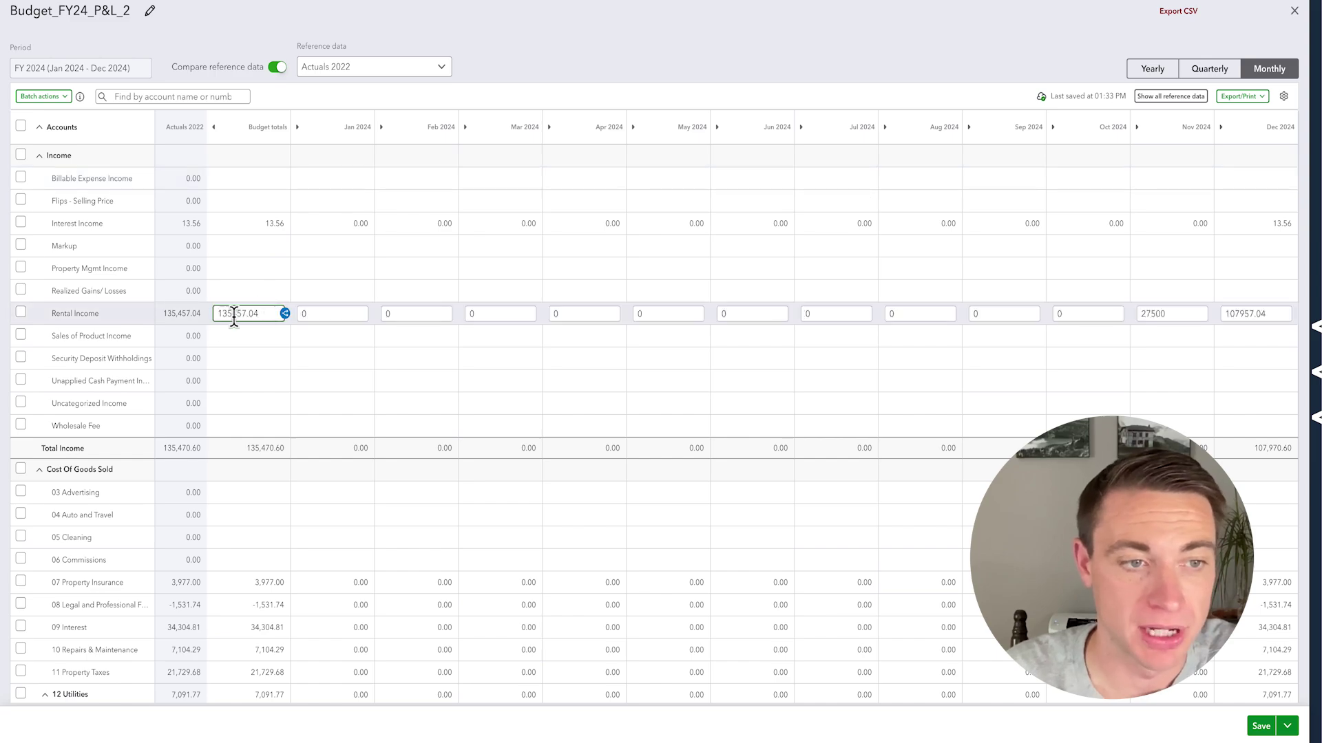
{"action": "left_click", "coordinate": [285, 314]}
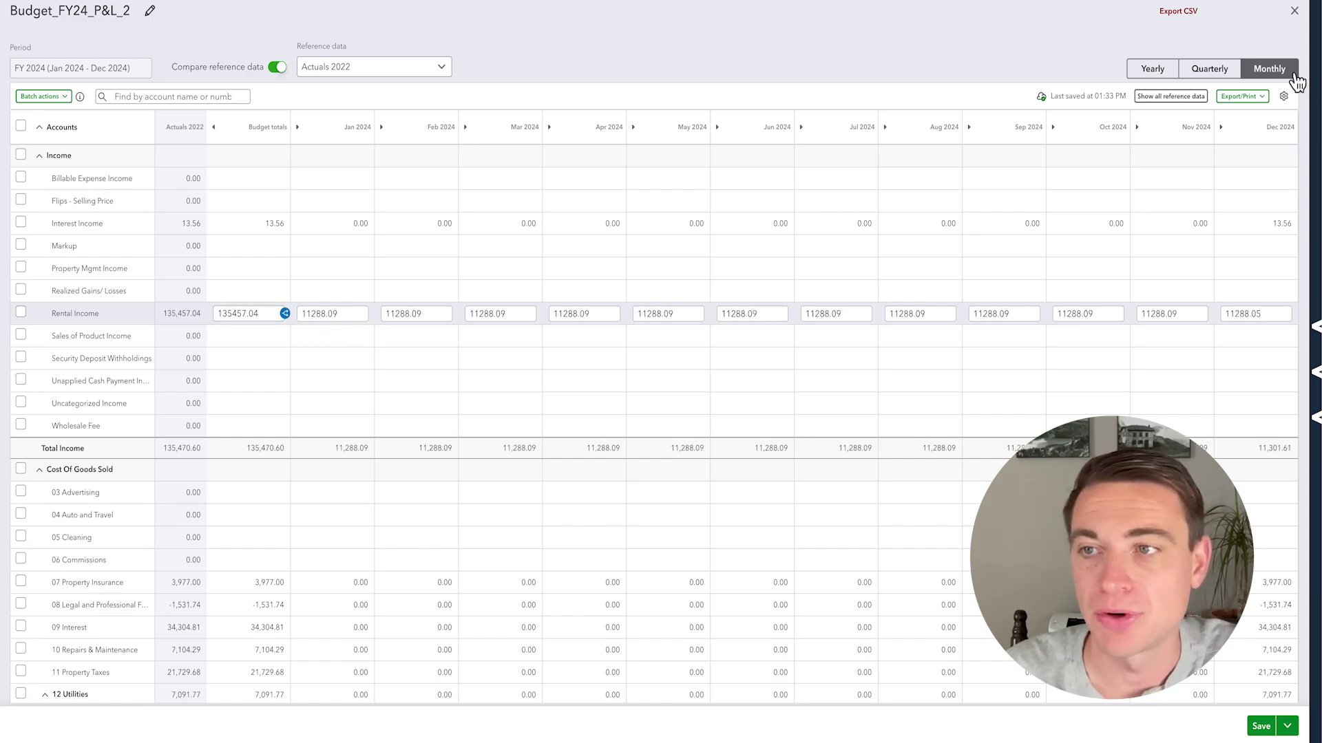
{"action": "left_click", "coordinate": [1155, 72]}
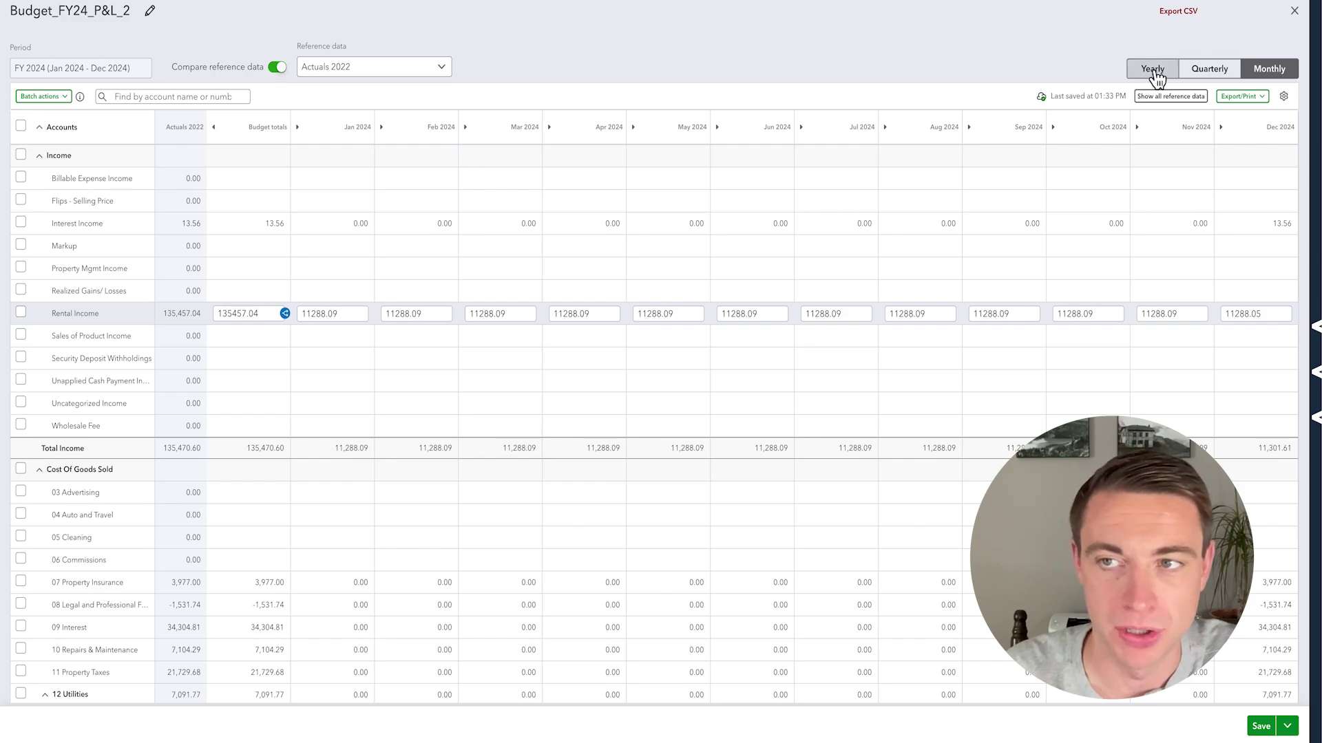
{"action": "left_click", "coordinate": [1279, 73]}
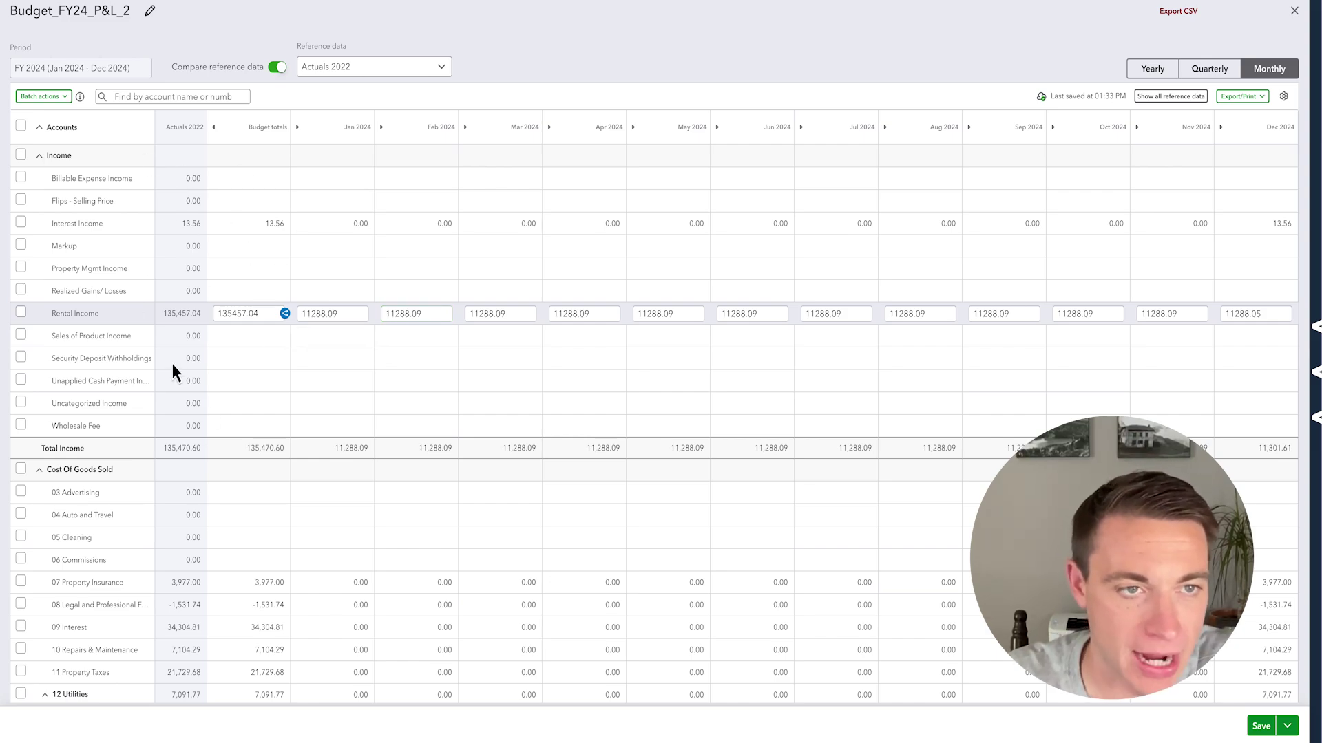
{"action": "scroll", "coordinate": [189, 463], "scroll_direction": "down", "scroll_amount": 3}
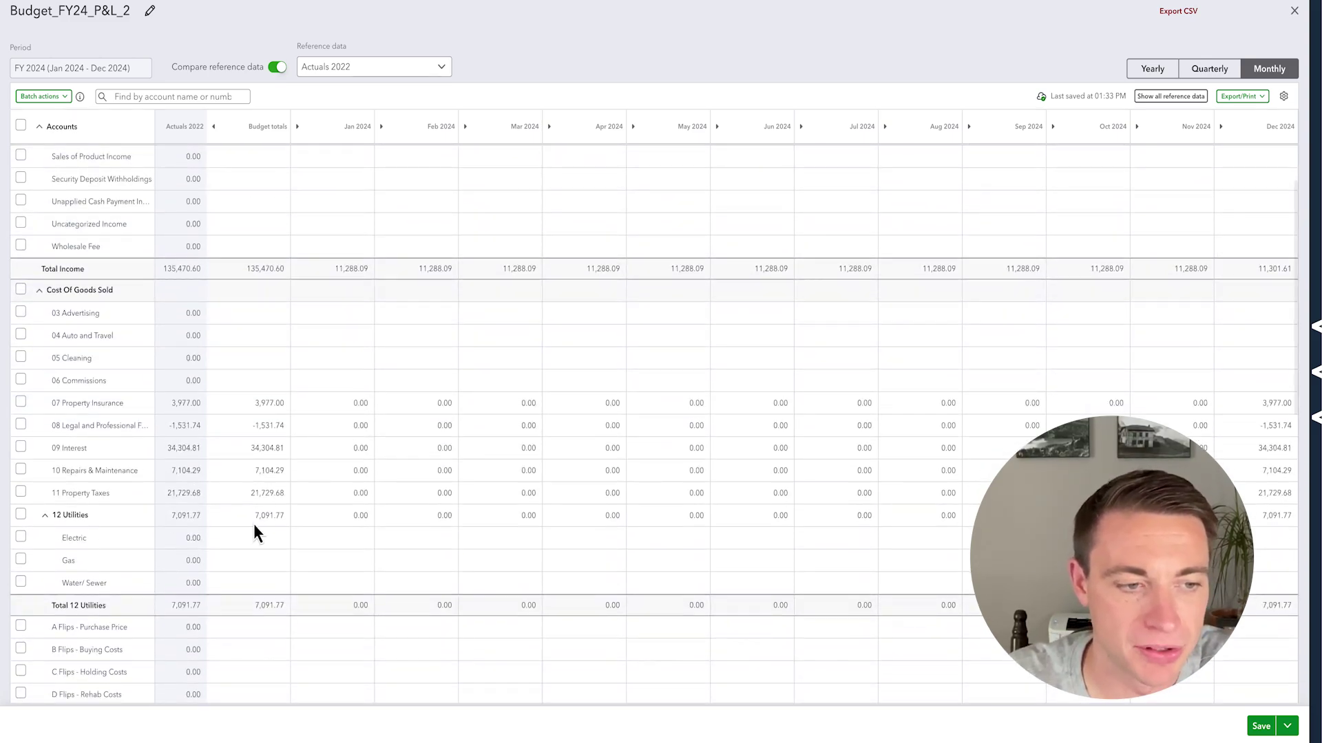
{"action": "scroll", "coordinate": [262, 481], "scroll_direction": "up", "scroll_amount": 3}
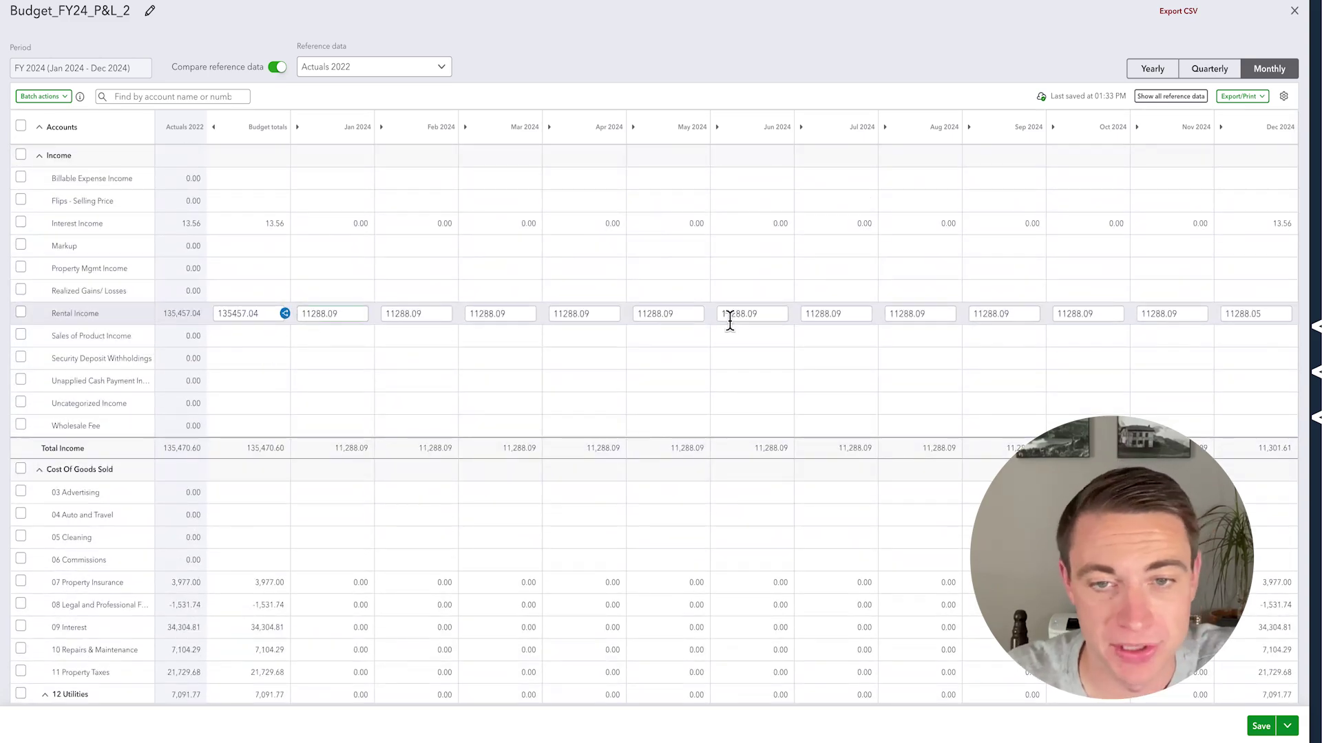
Set the 07 Property Insurance budget total to 6000 and spread it evenly across all months
{"action": "scroll", "coordinate": [354, 556], "scroll_direction": "down", "scroll_amount": 2}
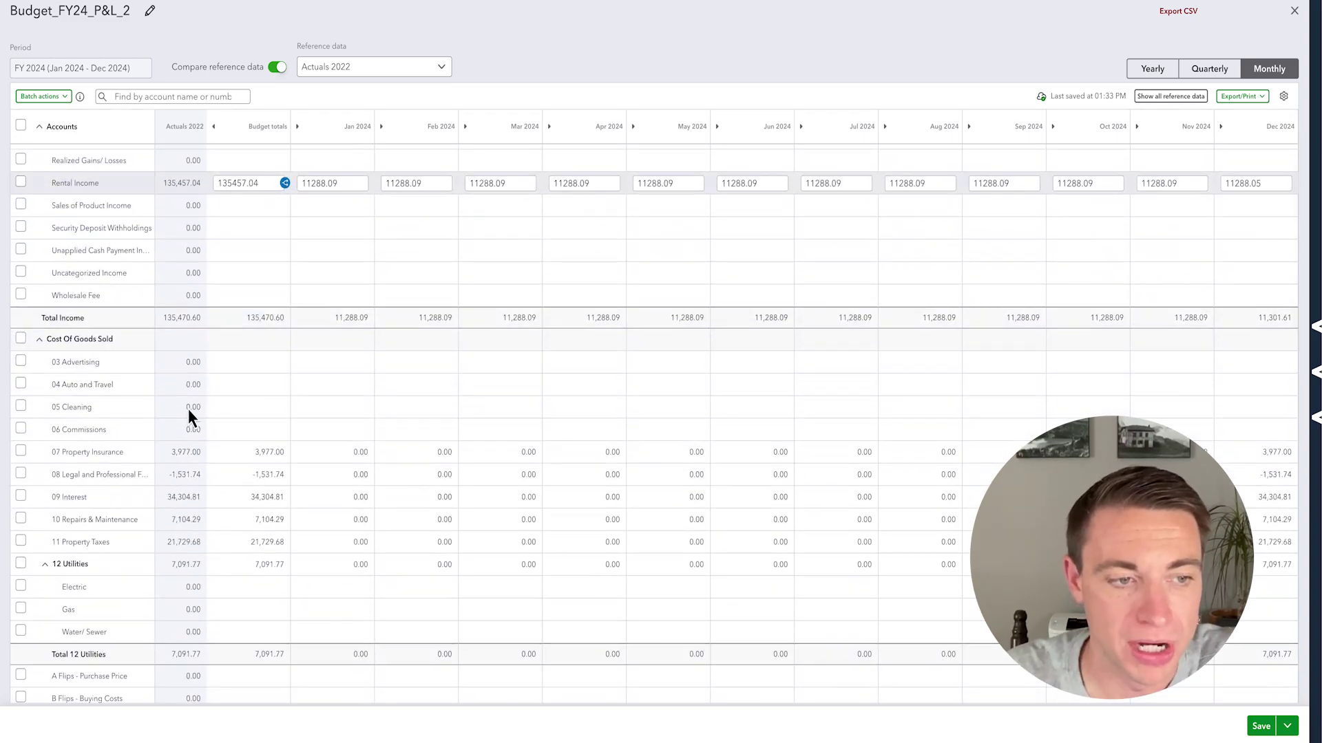
{"action": "left_click", "coordinate": [257, 452]}
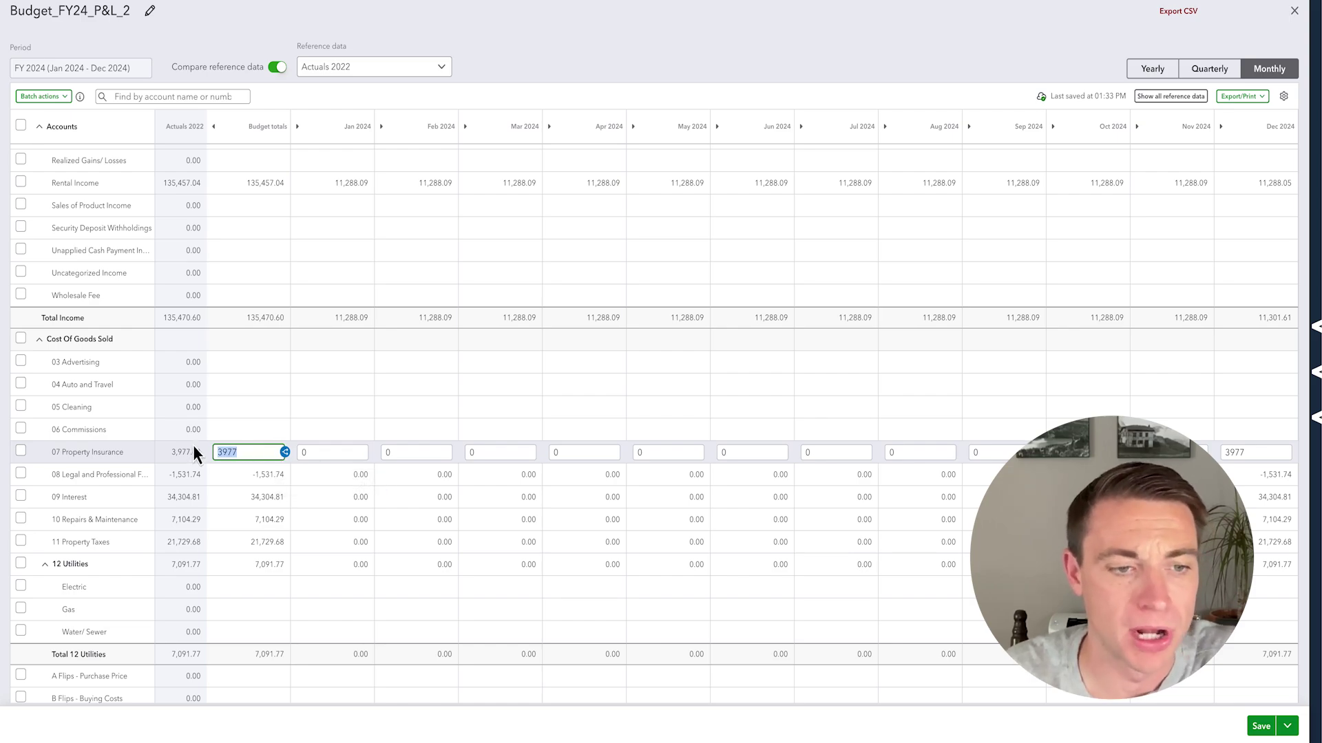
{"action": "type", "text": "60"}
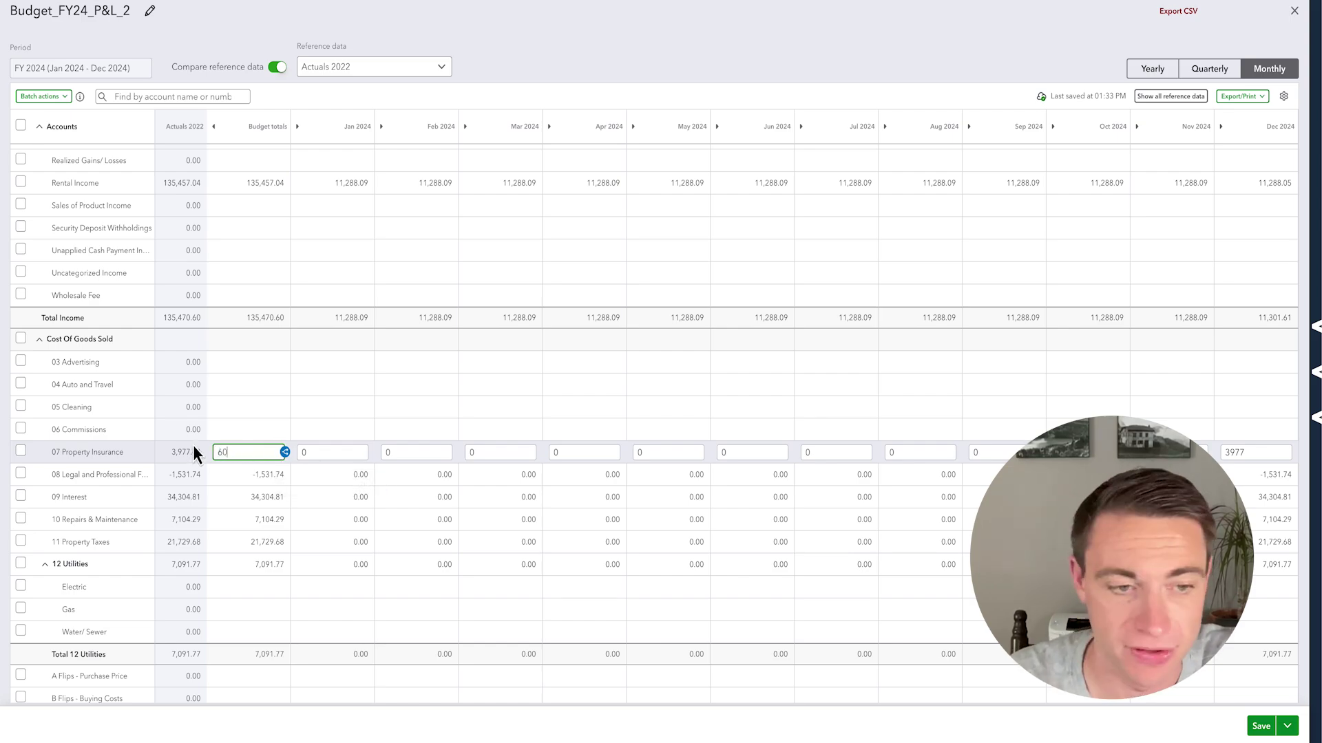
{"action": "type", "text": "00"}
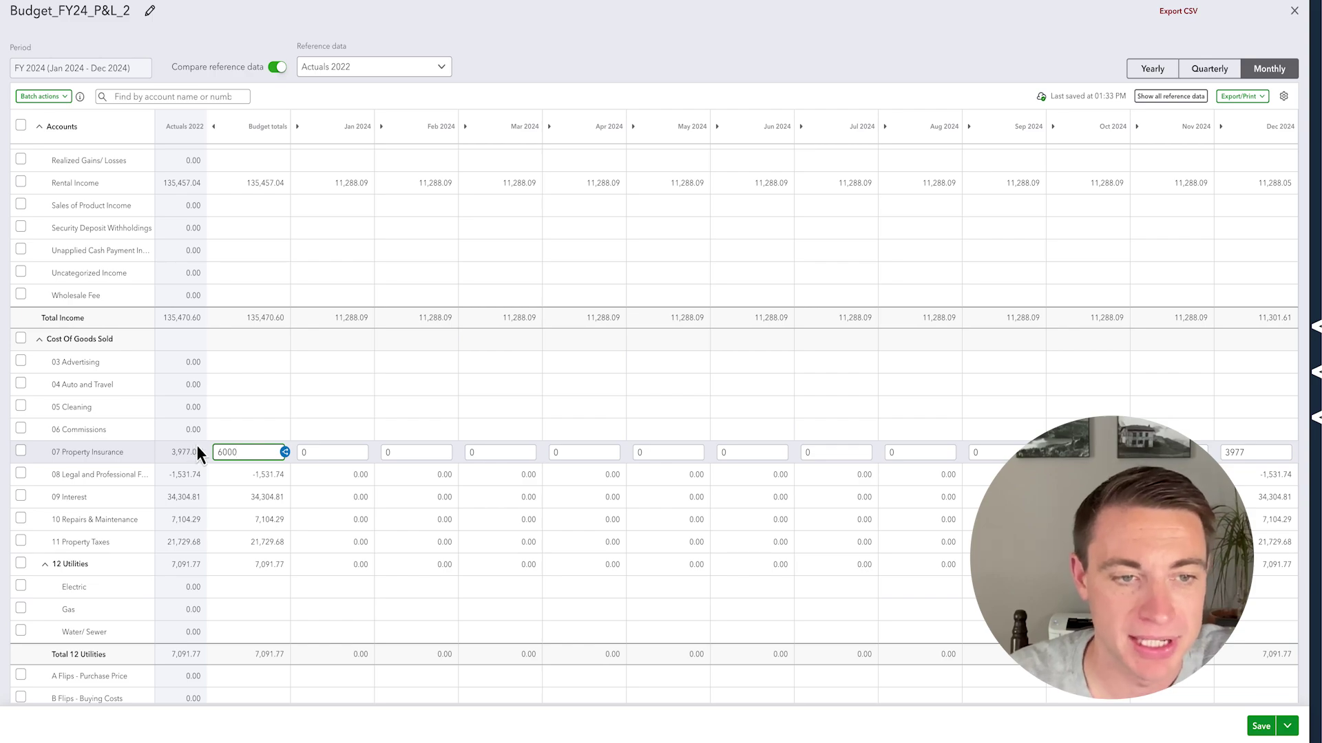
{"action": "left_click", "coordinate": [285, 452]}
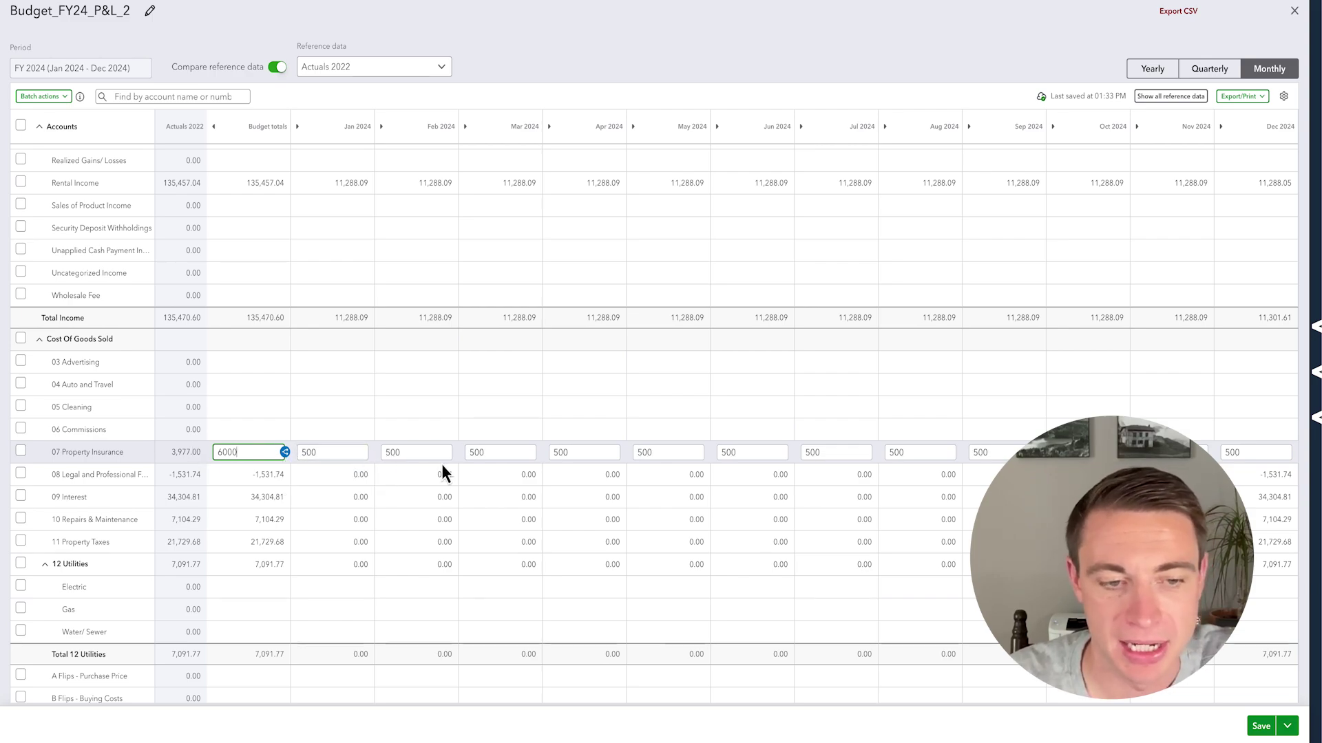
Set the budget total of account 08 Legal and Professional to 5000 and distribute it evenly over the months
{"action": "left_click", "coordinate": [260, 475]}
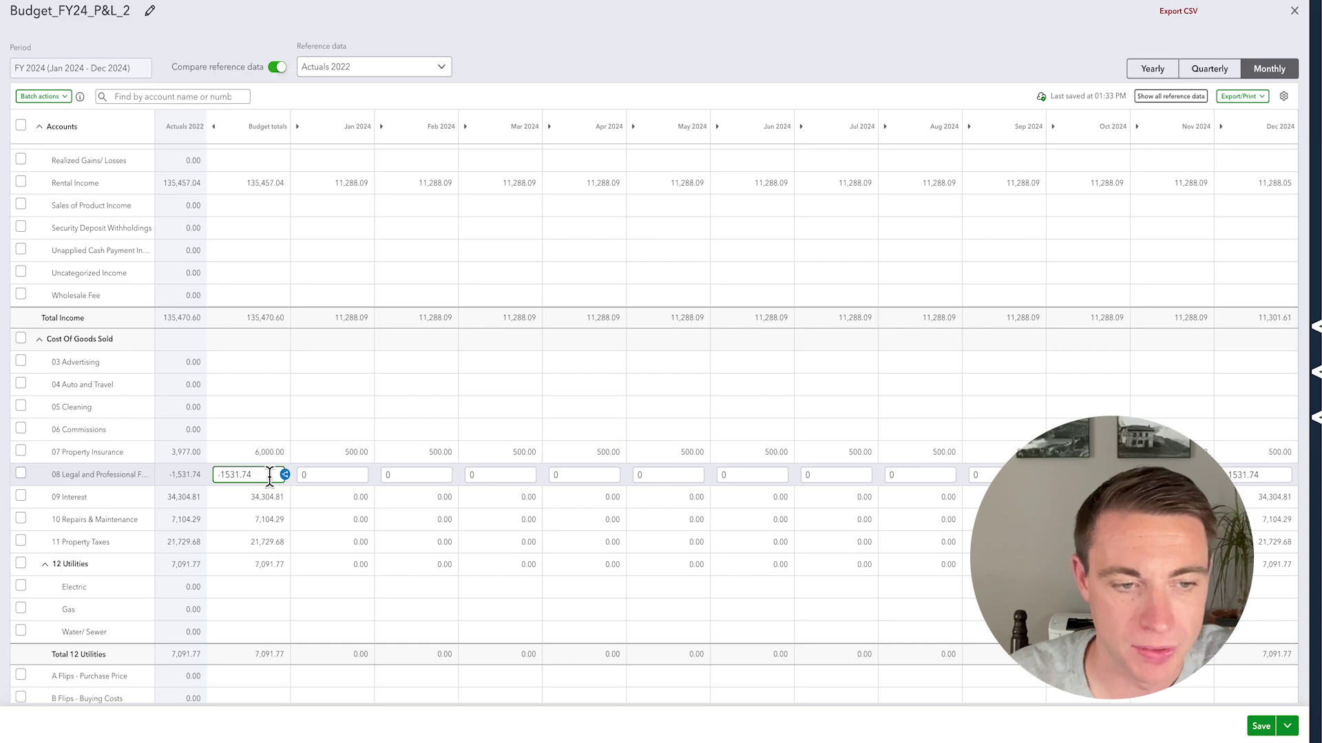
{"action": "left_click_drag", "start_coordinate": [270, 475], "coordinate": [158, 468]}
{"action": "type", "text": "5000"}
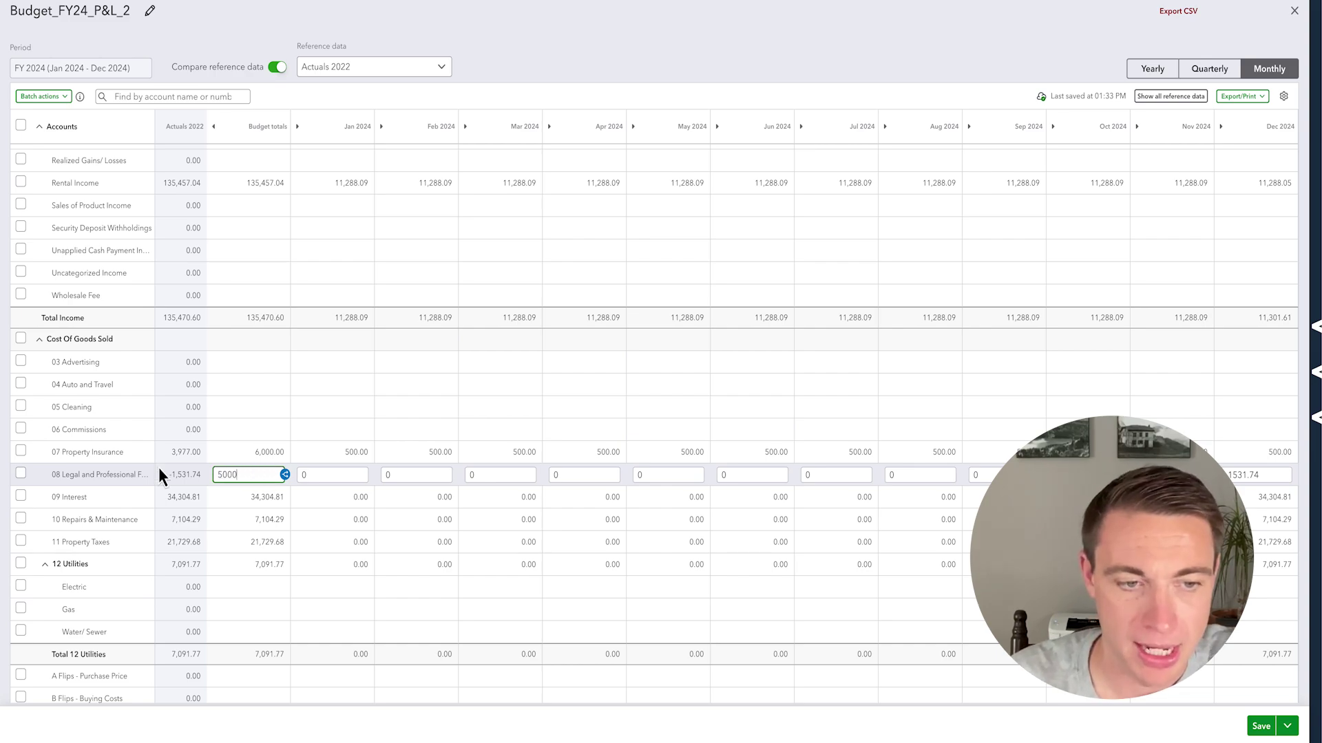
{"action": "left_click", "coordinate": [285, 475]}
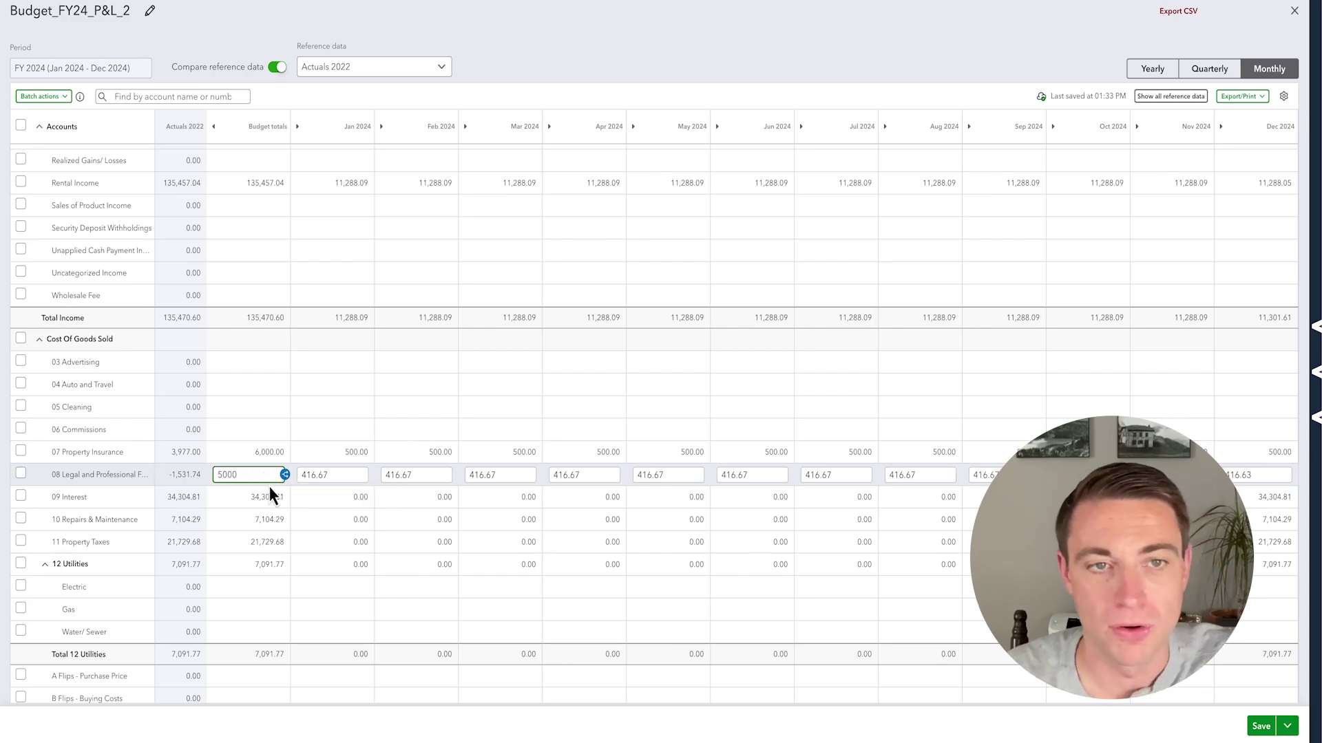
Set the Rental Income budget total to 145000 and distribute it evenly over the months
{"action": "scroll", "coordinate": [271, 378], "scroll_direction": "up", "scroll_amount": 3}
{"action": "left_click", "coordinate": [270, 313]}
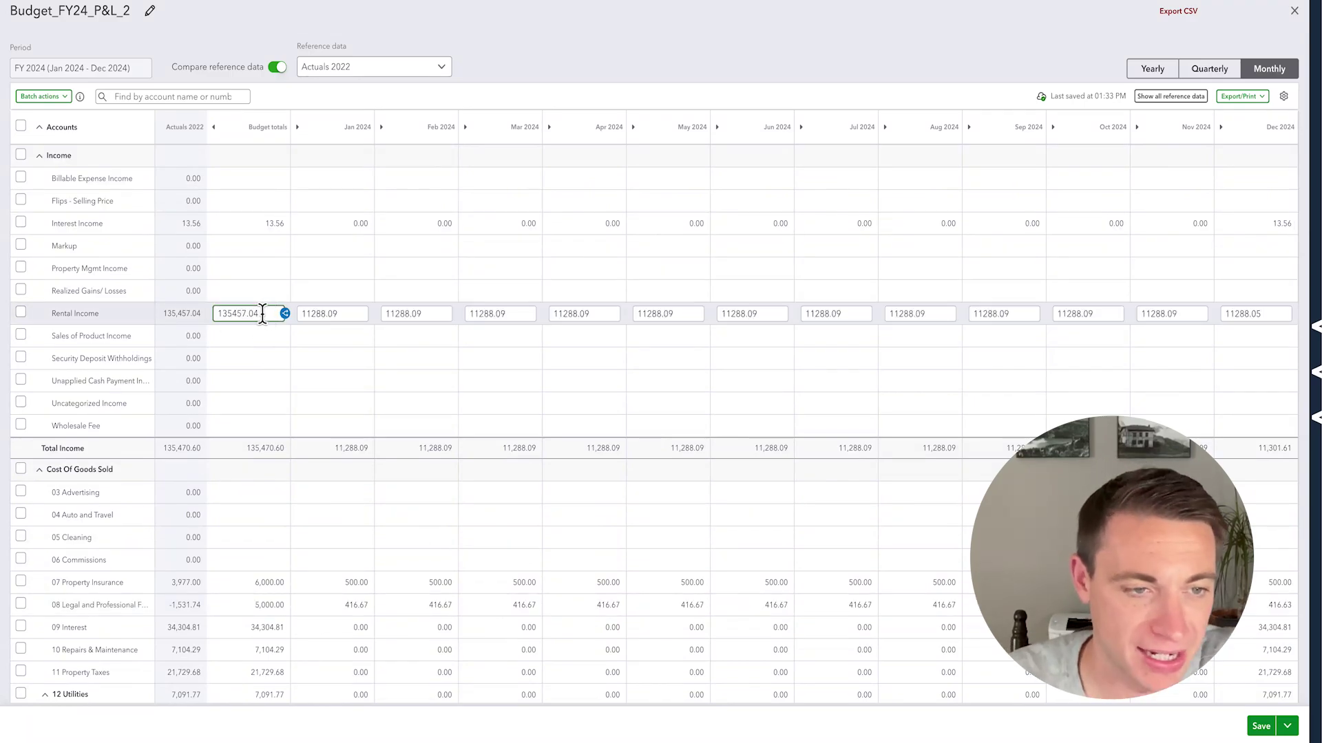
{"action": "left_click_drag", "start_coordinate": [257, 313], "coordinate": [196, 313]}
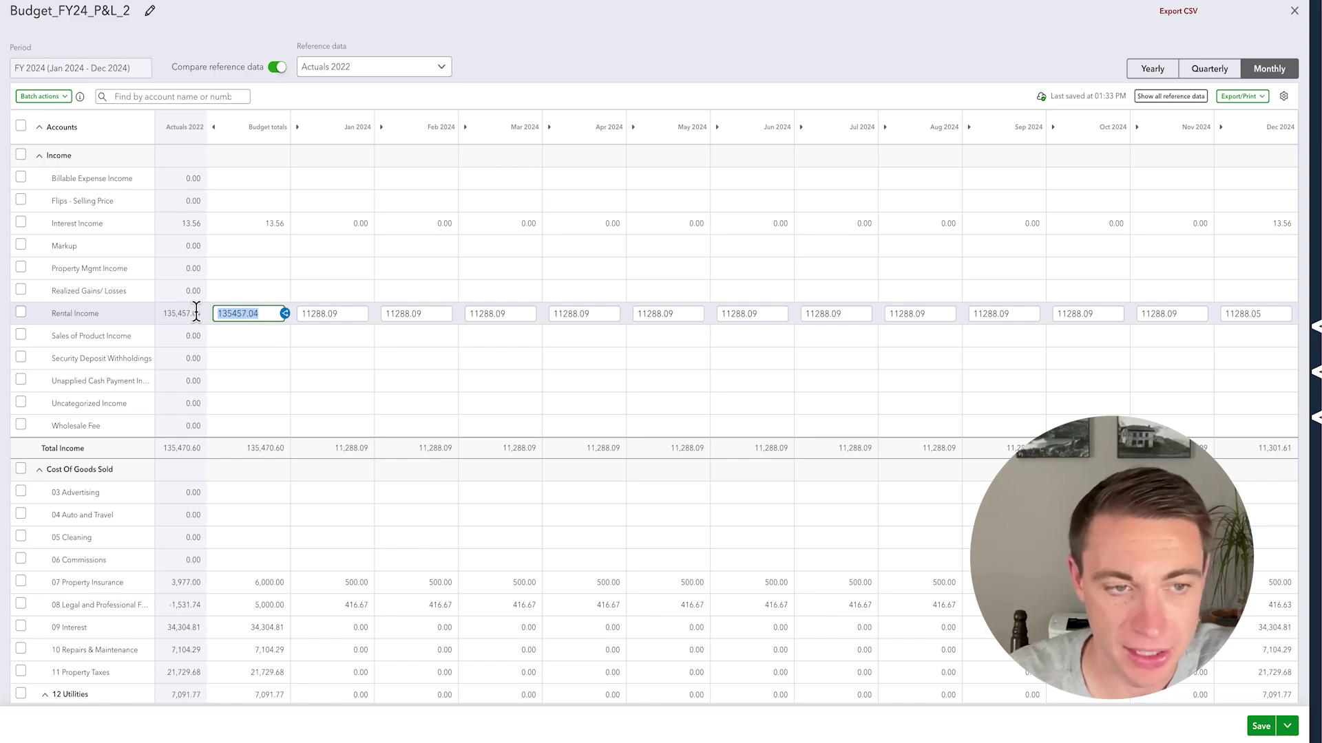
{"action": "type", "text": "145000"}
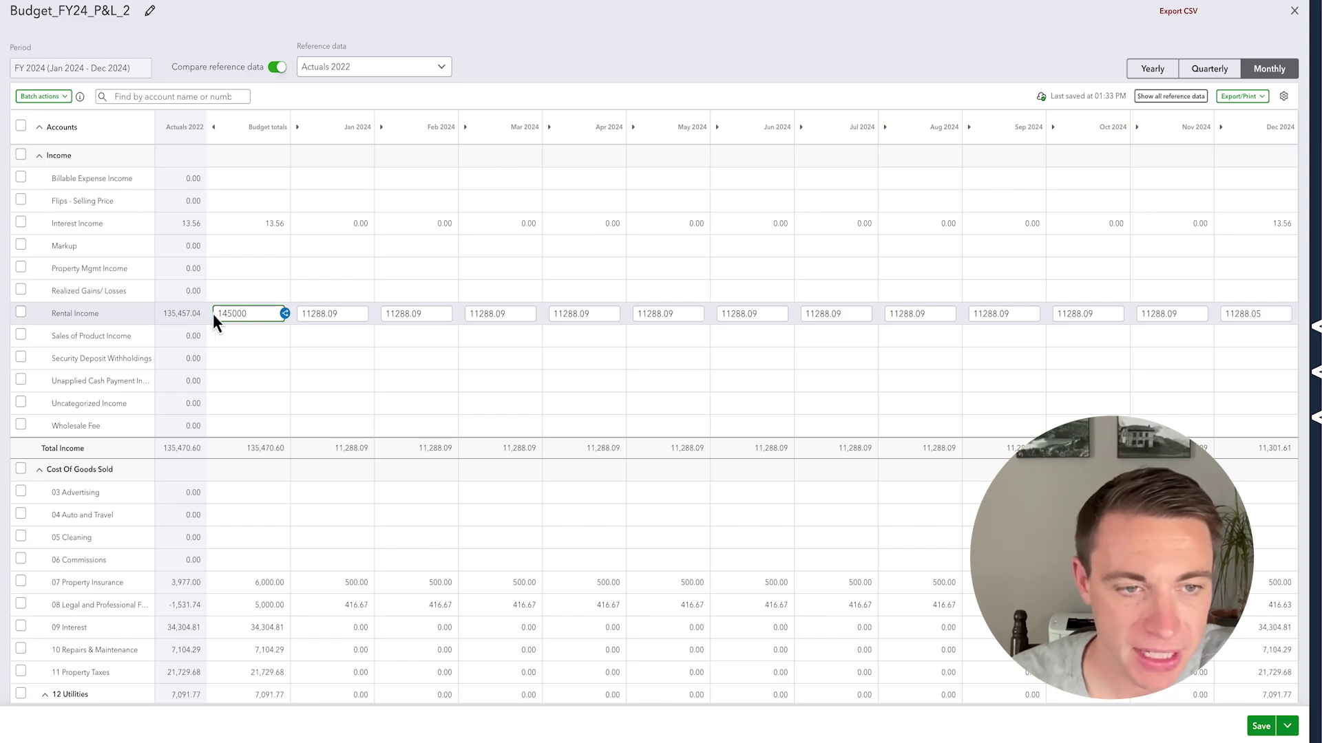
{"action": "left_click", "coordinate": [285, 313]}
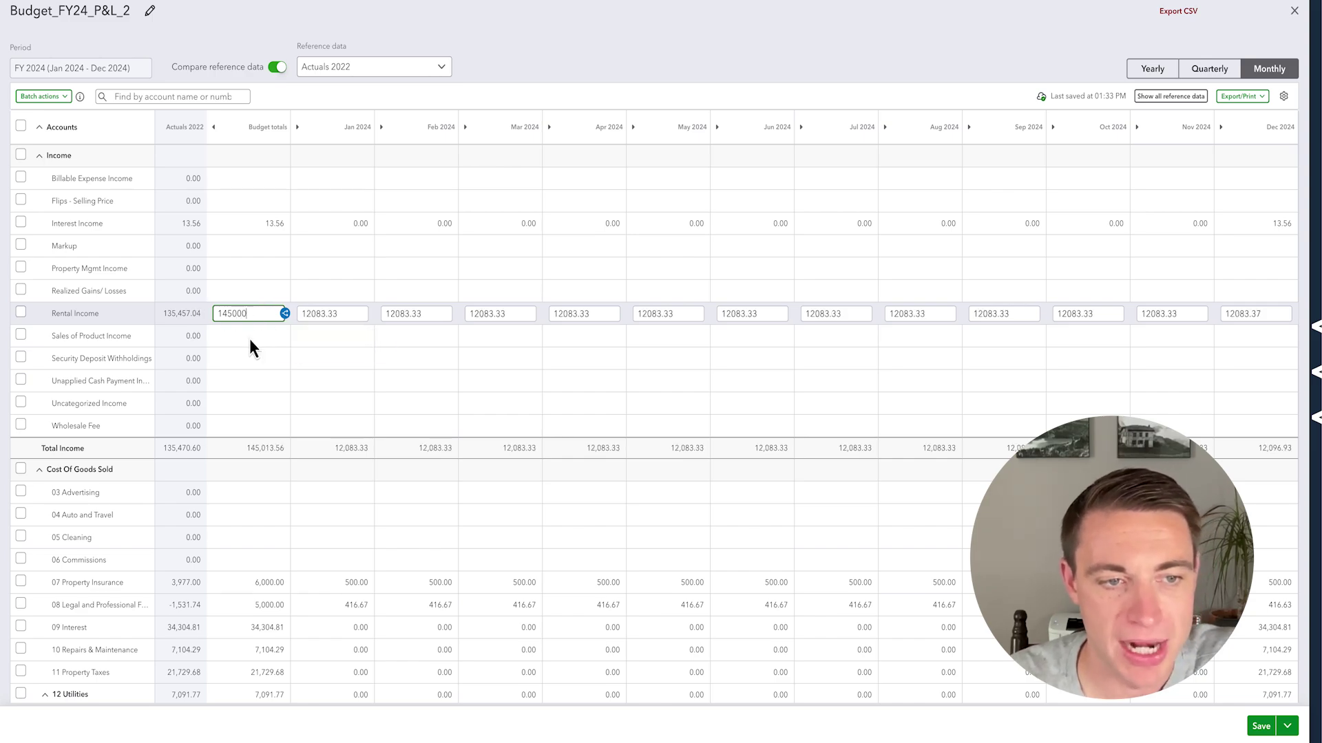
{"action": "left_click_drag", "start_coordinate": [263, 313], "coordinate": [225, 313]}
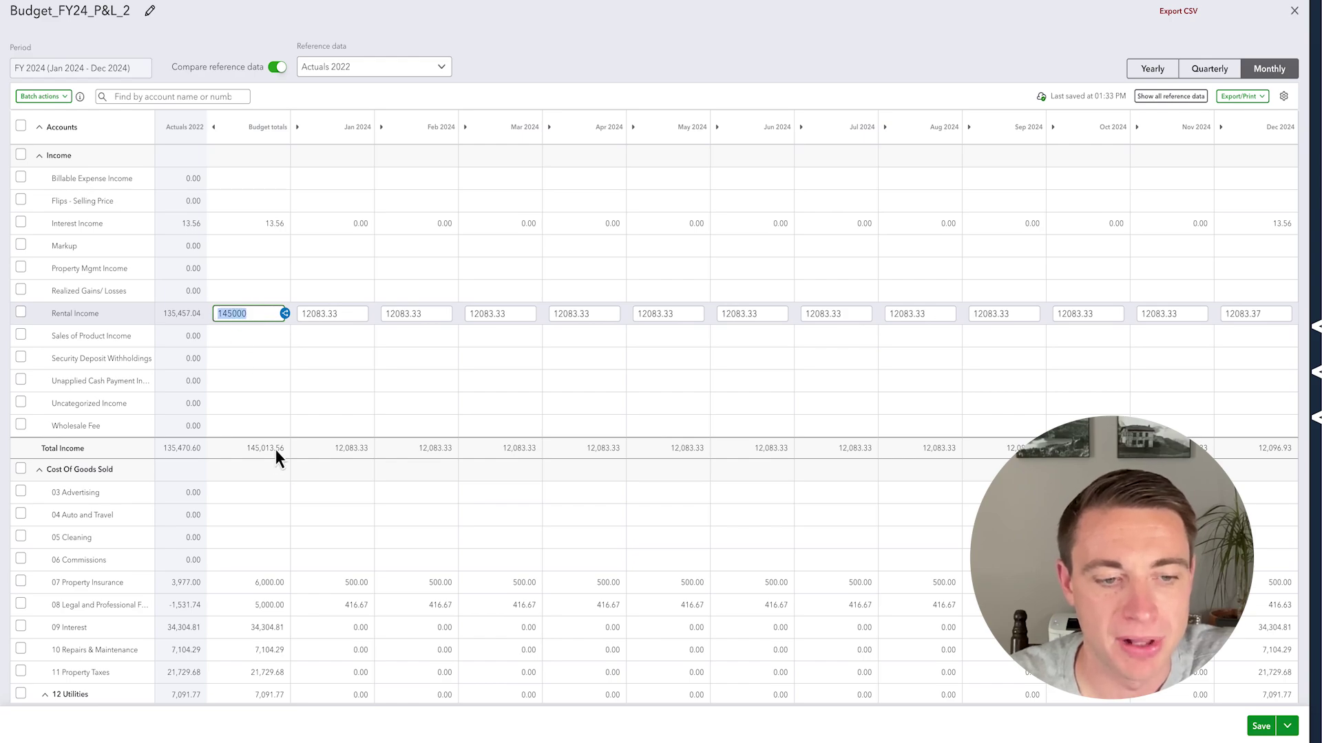
Set the 09 Interest budget total to 34500 and distribute it evenly over the months
{"action": "scroll", "coordinate": [274, 454], "scroll_direction": "down", "scroll_amount": 3}
{"action": "left_click", "coordinate": [265, 476]}
{"action": "left_click_drag", "start_coordinate": [265, 475], "coordinate": [208, 478]}
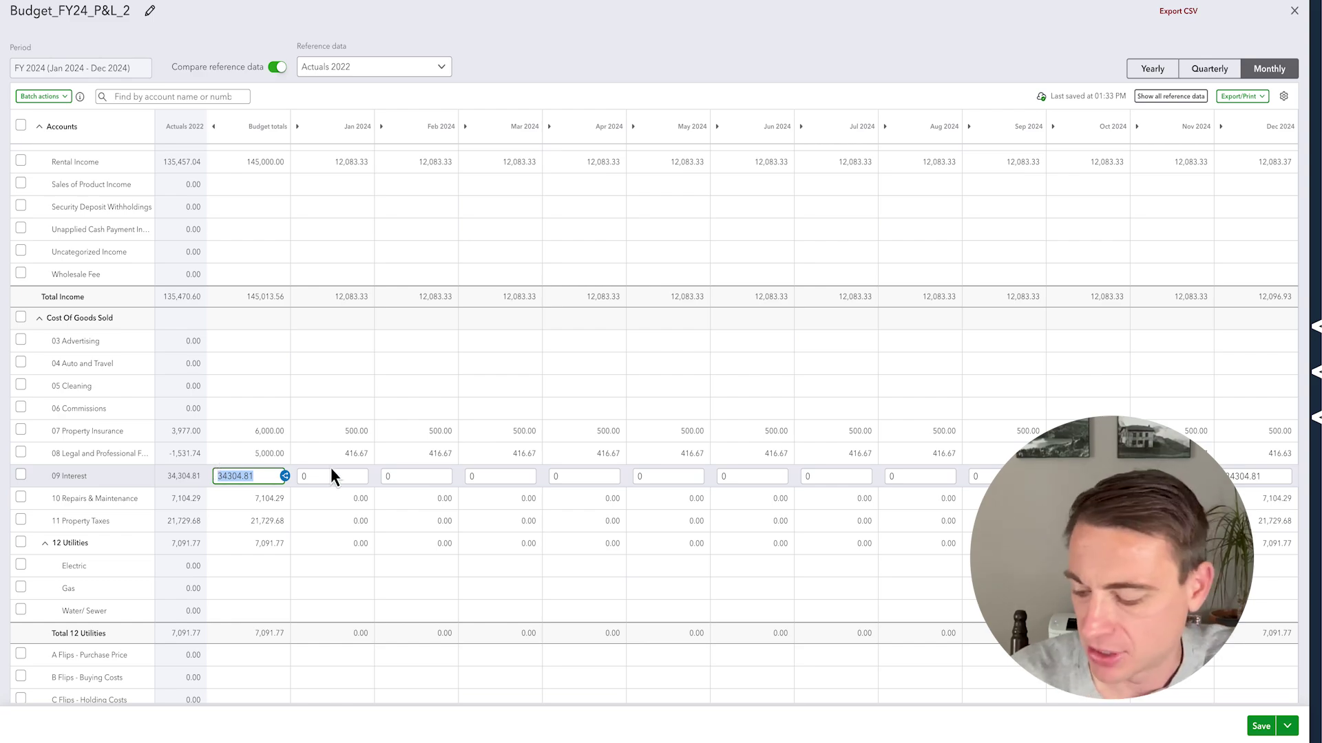
{"action": "type", "text": "34500"}
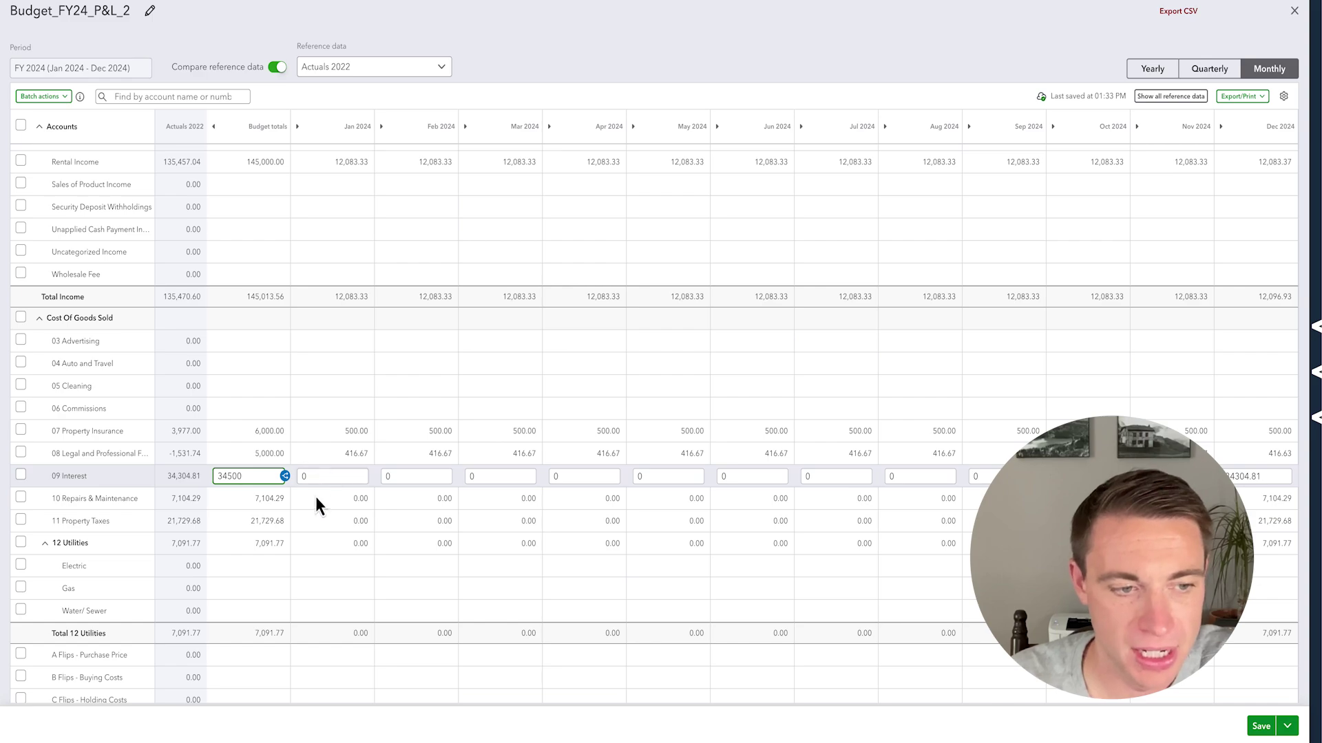
{"action": "left_click", "coordinate": [285, 476]}
Set the budget totals of 10 Repairs & Maintenance to 7500 and 11 Property Taxes to 22500, splitting each evenly across the months
{"action": "left_click", "coordinate": [259, 506]}
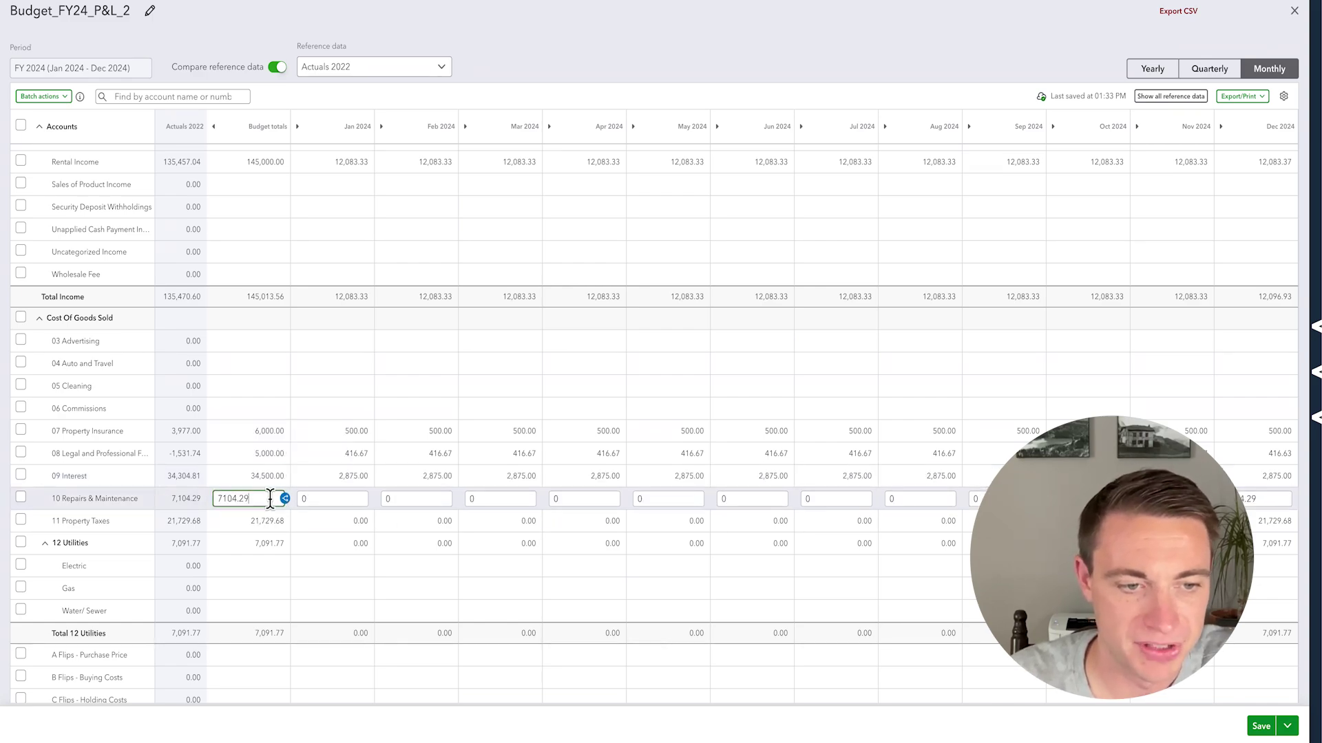
{"action": "type", "text": "7500"}
{"action": "left_click", "coordinate": [285, 499]}
{"action": "left_click", "coordinate": [251, 521]}
{"action": "type", "text": "22500"}
{"action": "left_click", "coordinate": [285, 522]}
Set the 12 Utilities budget total to 7100, split evenly across the months, and save the budget
{"action": "left_click", "coordinate": [254, 545]}
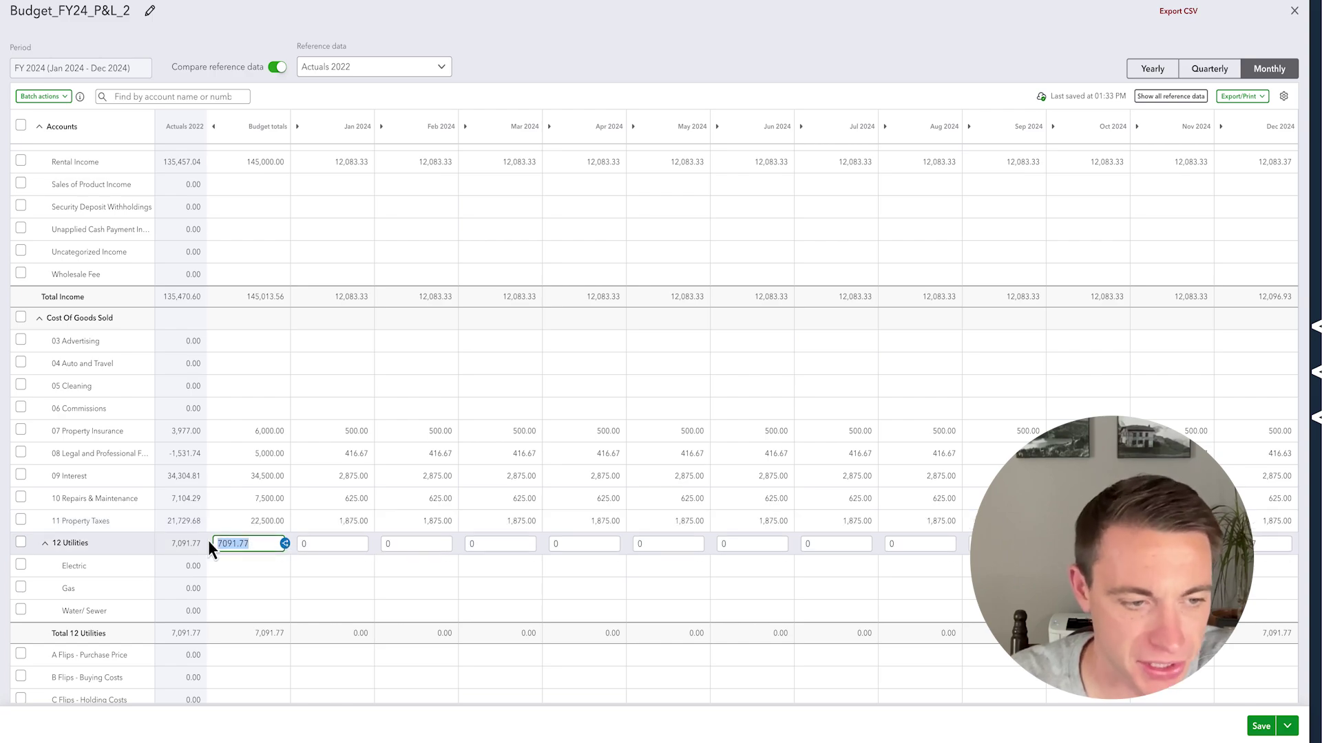
{"action": "type", "text": "7100"}
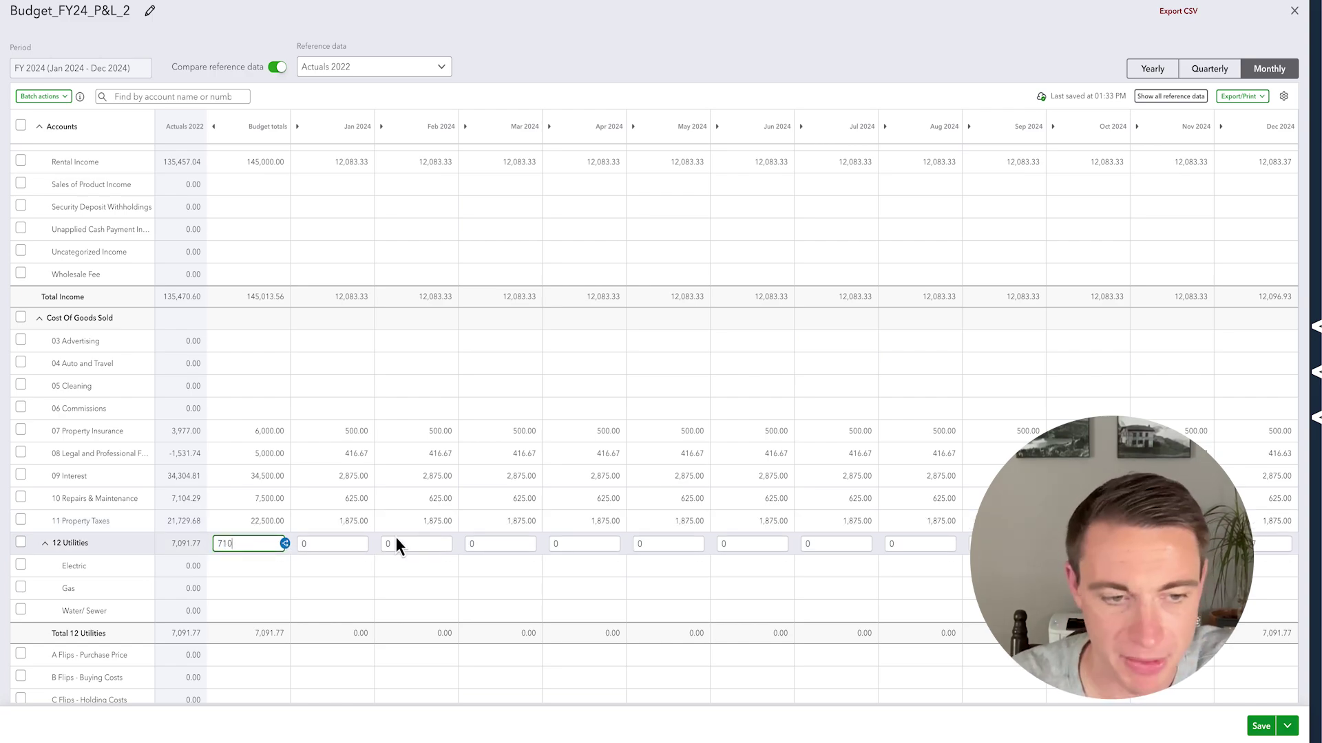
{"action": "left_click", "coordinate": [285, 544]}
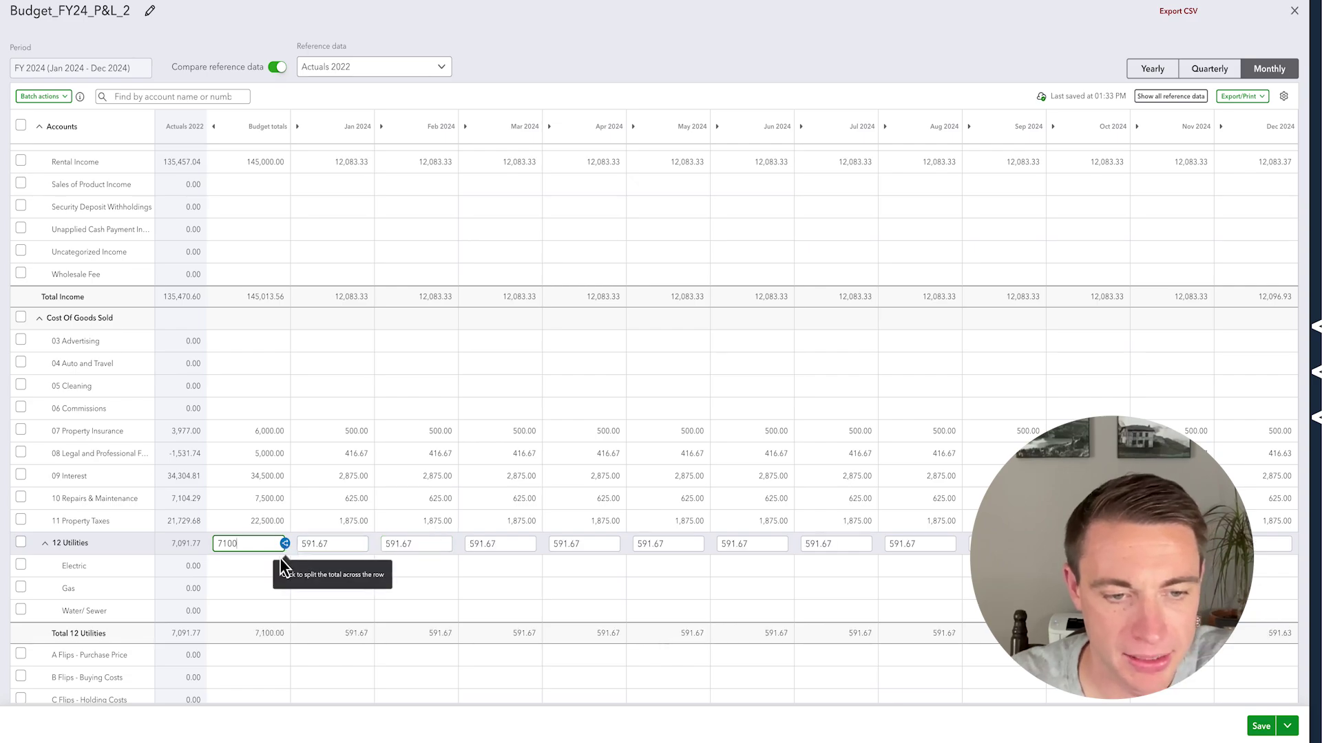
{"action": "scroll", "coordinate": [274, 610], "scroll_direction": "down", "scroll_amount": 3}
{"action": "scroll", "coordinate": [275, 610], "scroll_direction": "down", "scroll_amount": 8}
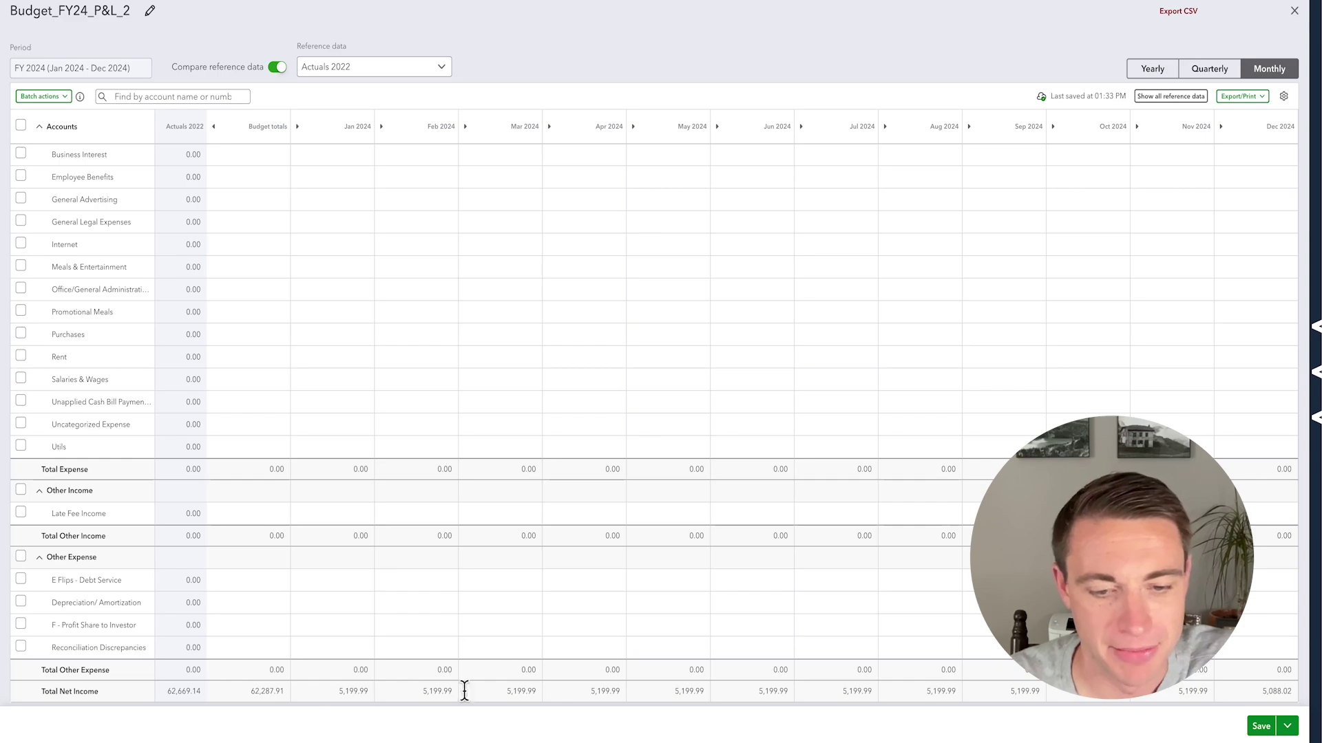
{"action": "left_click", "coordinate": [1262, 726]}
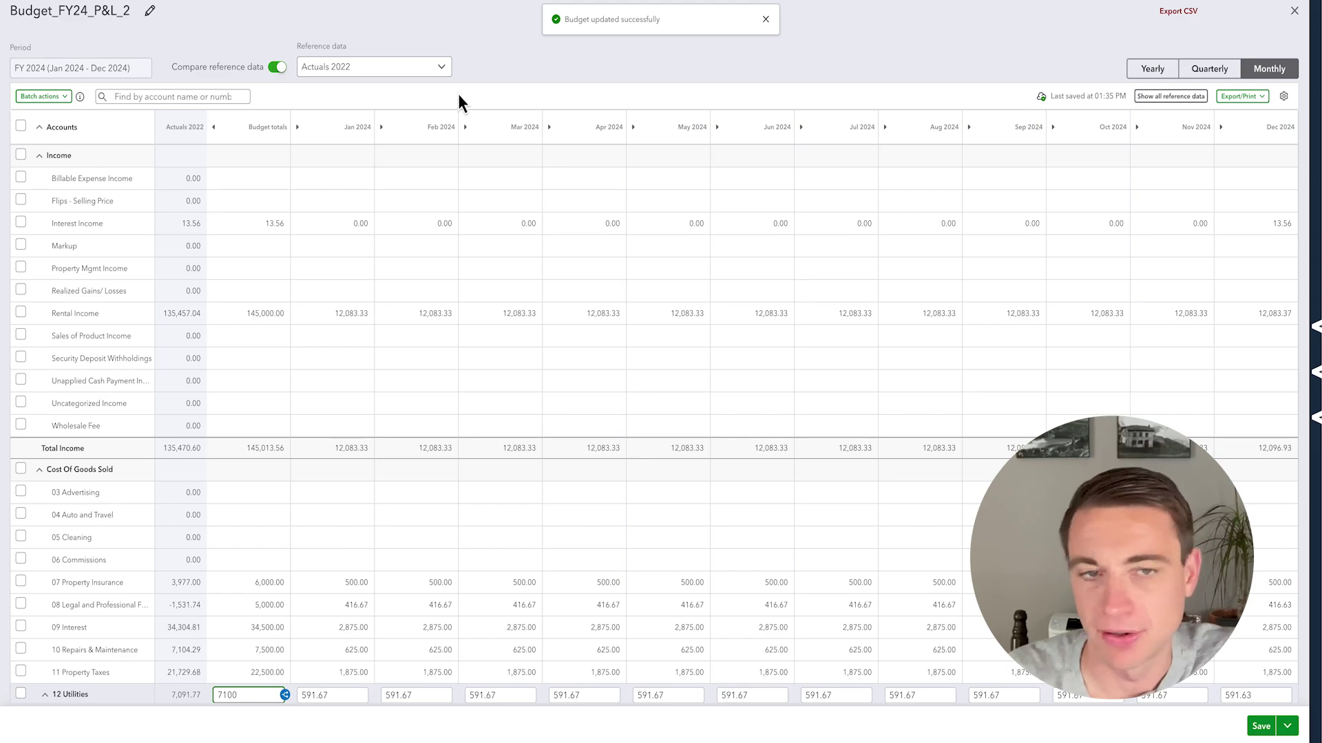
In the other company's Budgets page, create a consolidated FY 2024 profit and loss budget pre-filled with Actuals 2024 (YTD)
{"action": "key", "text": "ctrl+Right"}
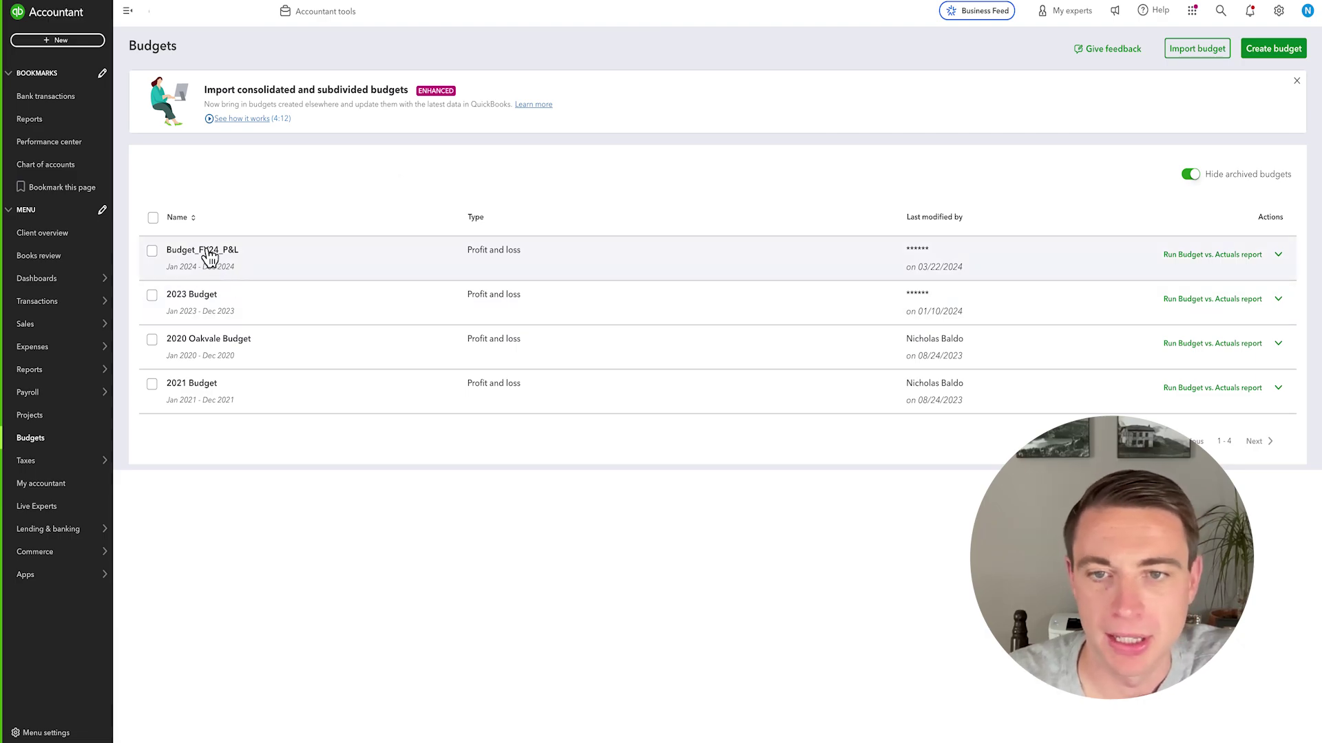
{"action": "left_click", "coordinate": [1260, 50]}
{"action": "left_click", "coordinate": [589, 228]}
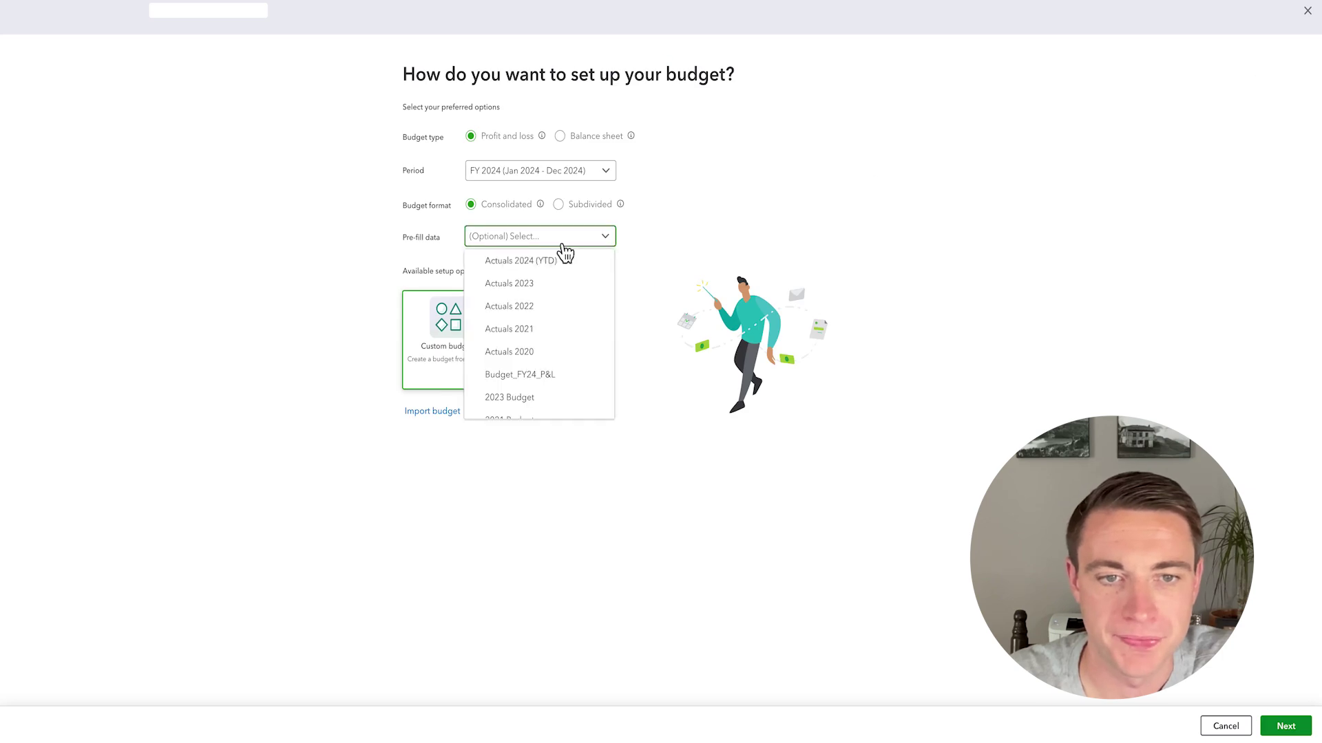
{"action": "left_click", "coordinate": [538, 260]}
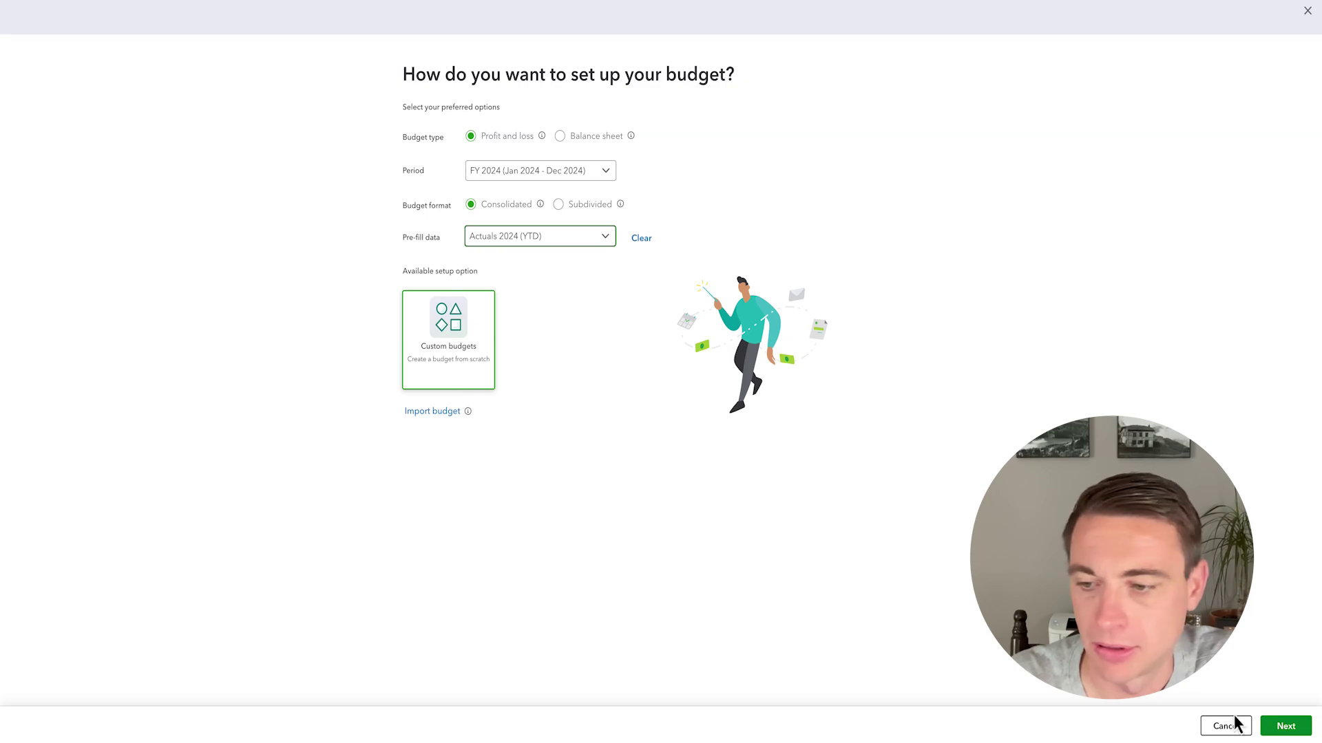
{"action": "left_click", "coordinate": [1282, 726]}
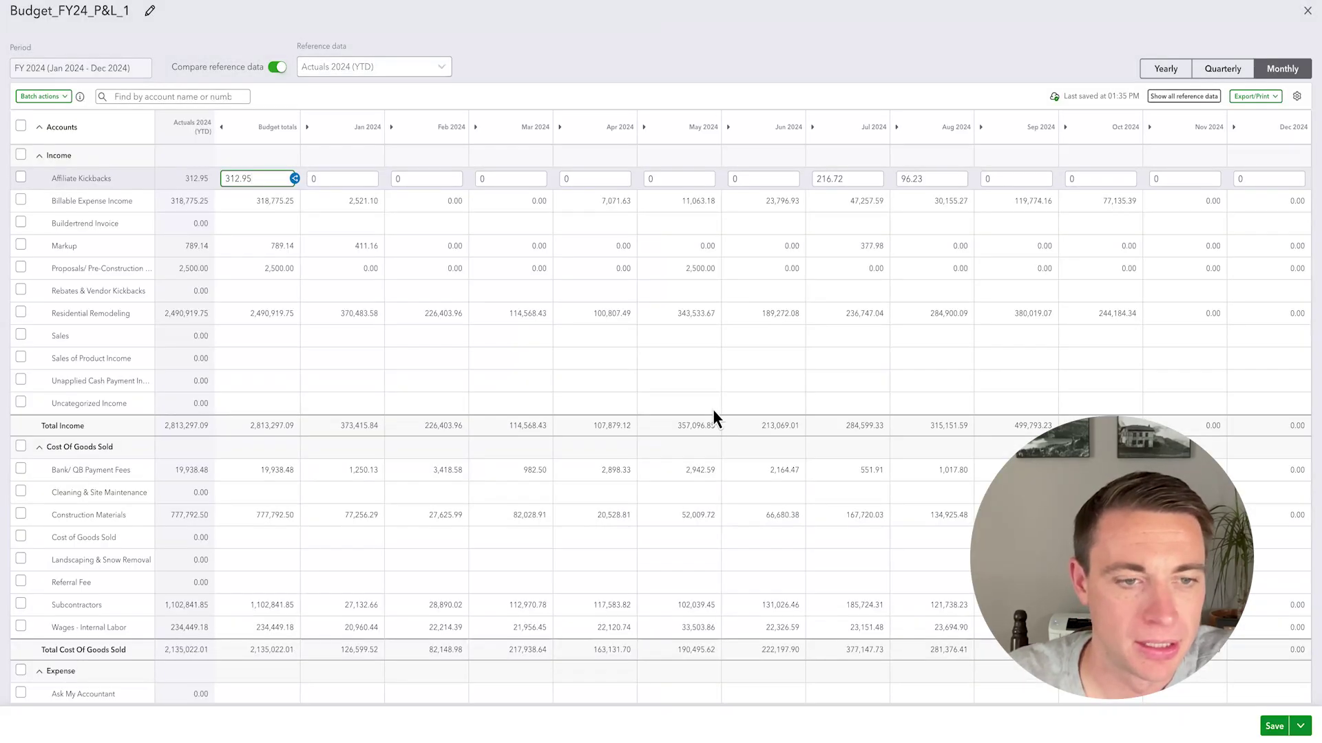
Review the pre-filled accounts in Budget_FY24_P&L_1, save the budget and return to the budget list
{"action": "scroll", "coordinate": [523, 345], "scroll_direction": "down", "scroll_amount": 2}
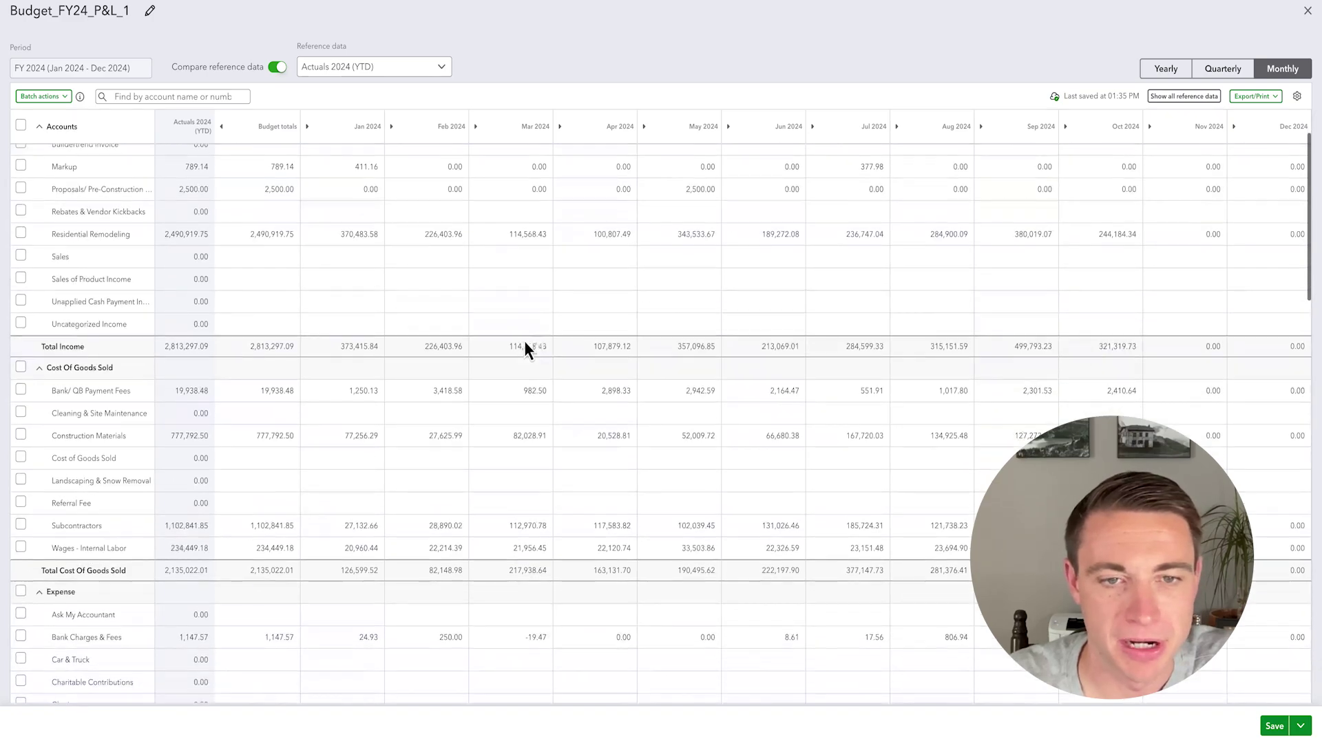
{"action": "scroll", "coordinate": [738, 316], "scroll_direction": "down", "scroll_amount": 5}
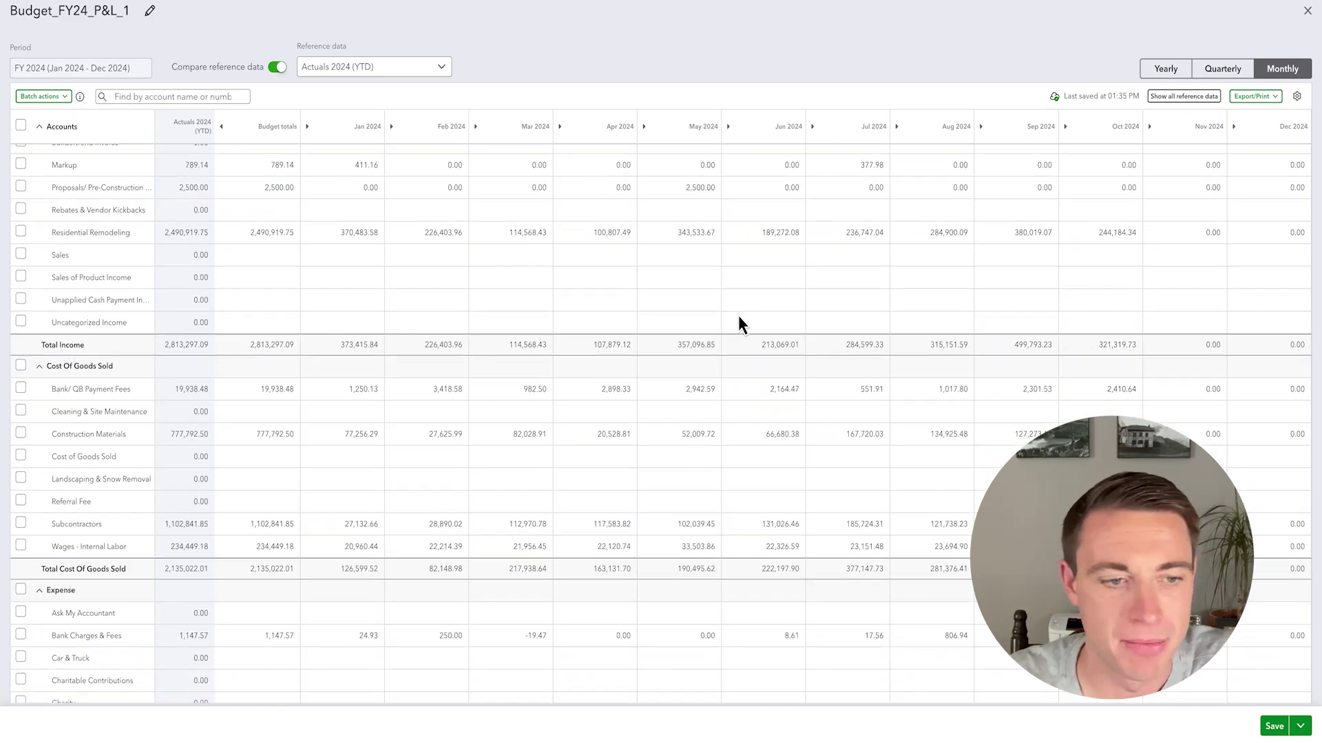
{"action": "left_click", "coordinate": [1277, 727]}
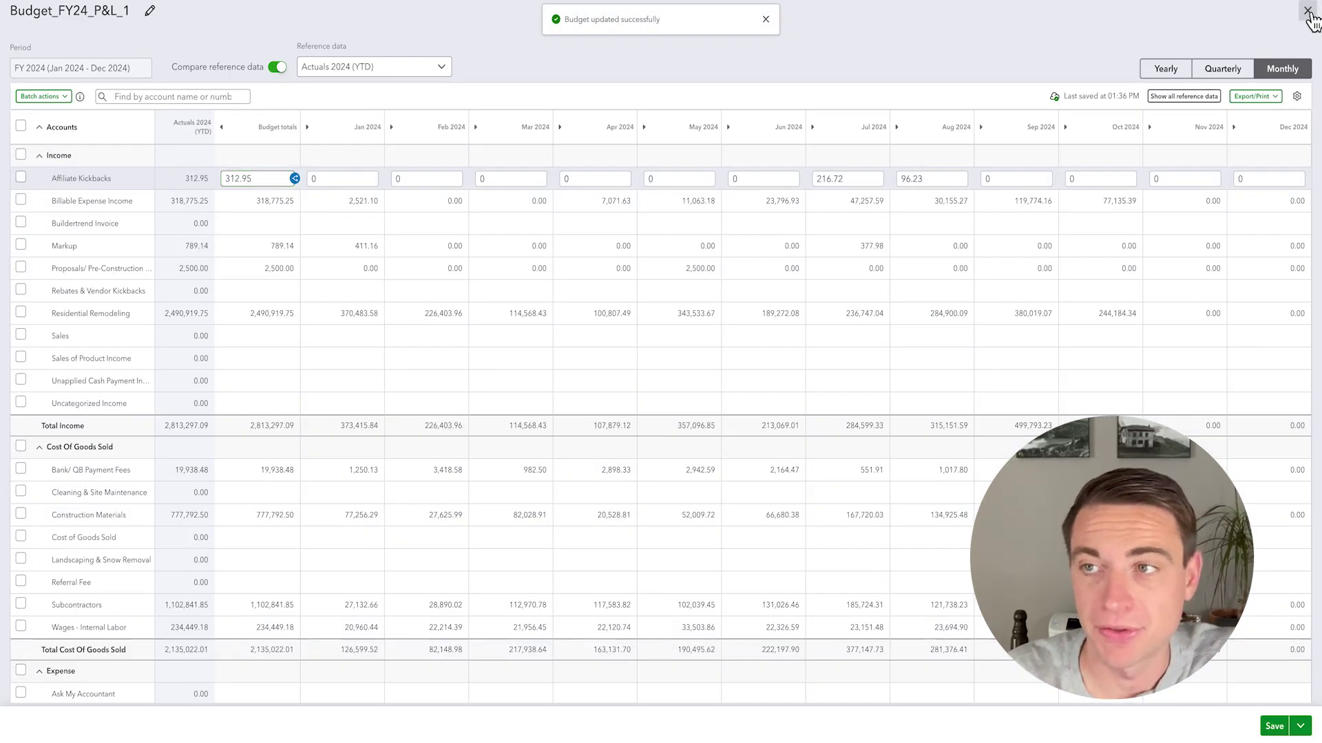
{"action": "left_click", "coordinate": [1307, 12]}
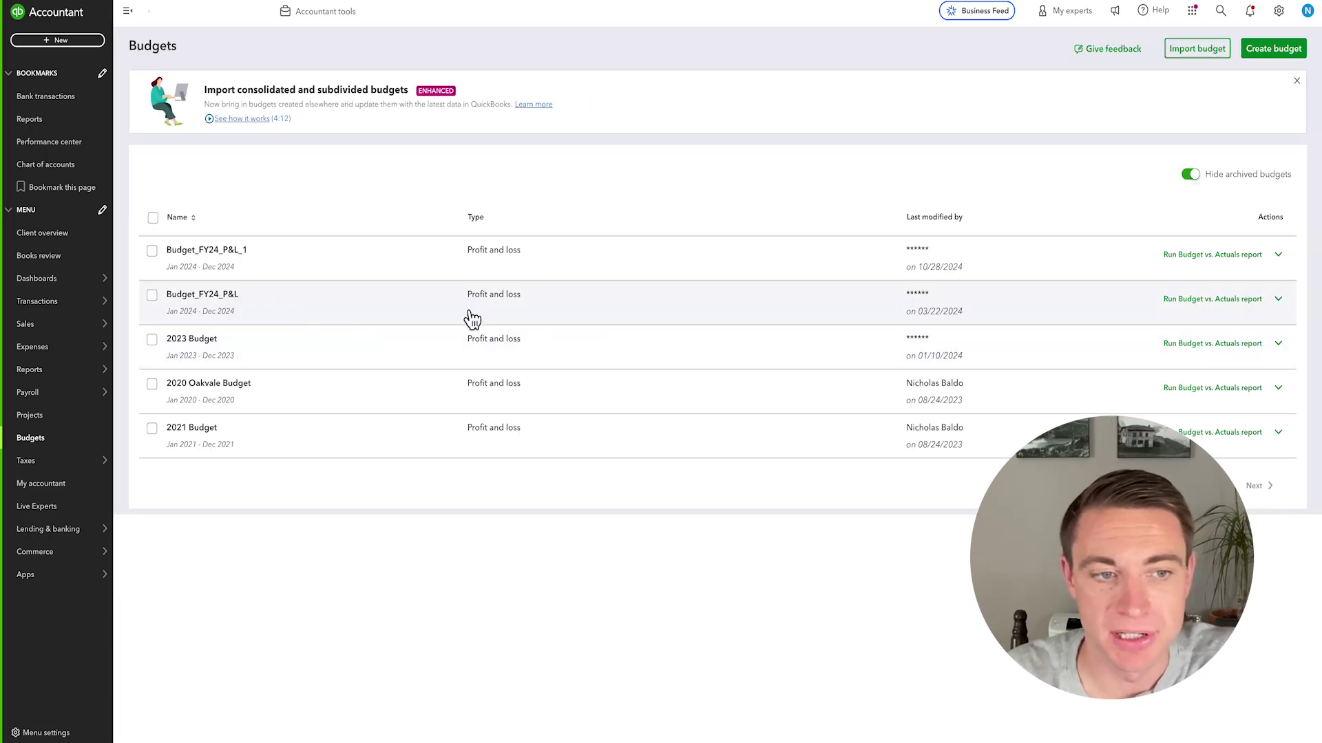
Run the Budget vs. Actuals report for Budget_FY24_P&L with the period This year to date and open its save options
{"action": "left_click", "coordinate": [1254, 303]}
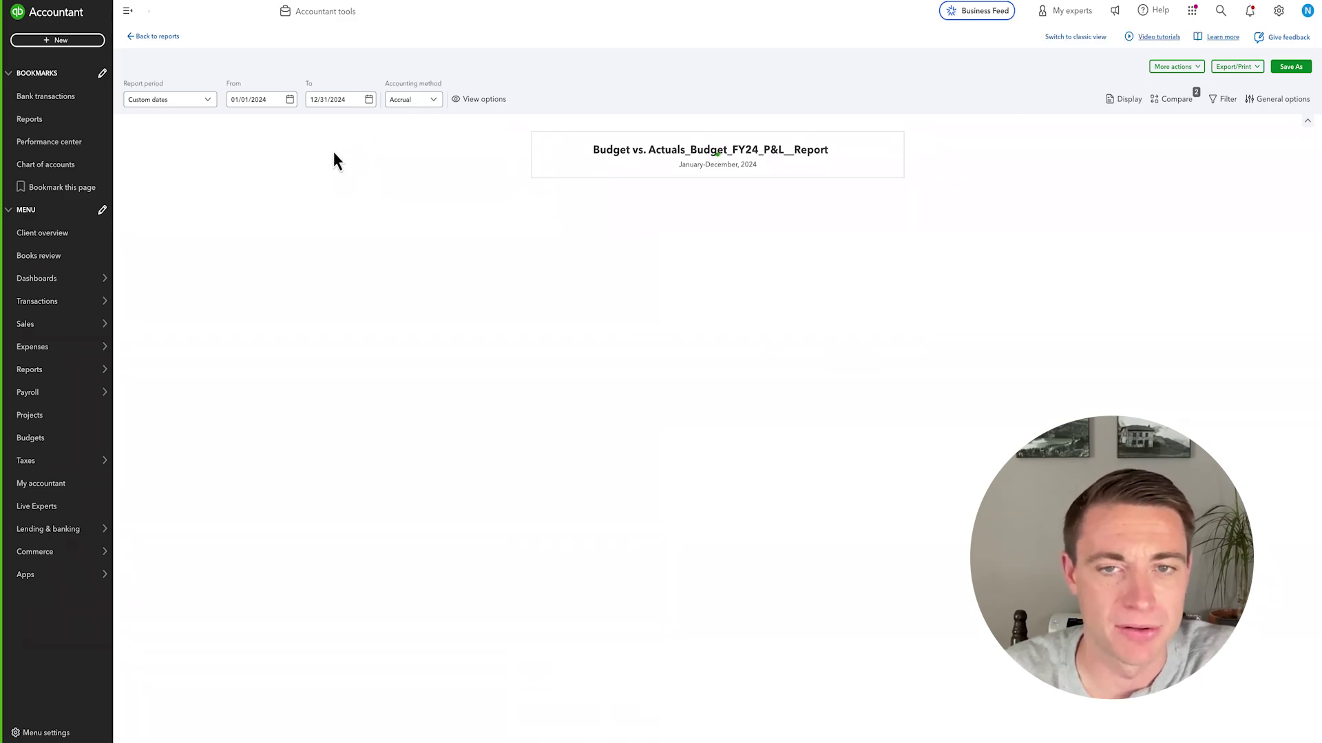
{"action": "left_click", "coordinate": [187, 102]}
{"action": "scroll", "coordinate": [175, 205], "scroll_direction": "down", "scroll_amount": 2}
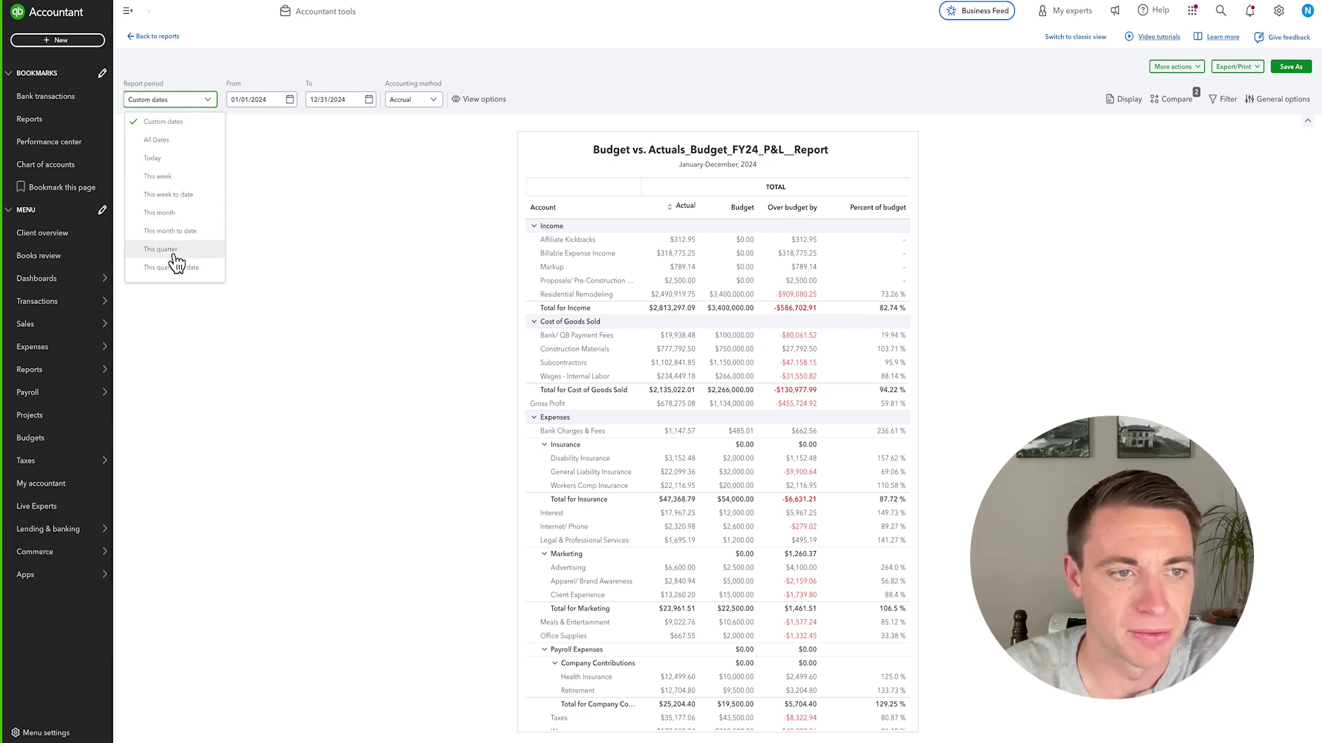
{"action": "scroll", "coordinate": [175, 205], "scroll_direction": "down", "scroll_amount": 3}
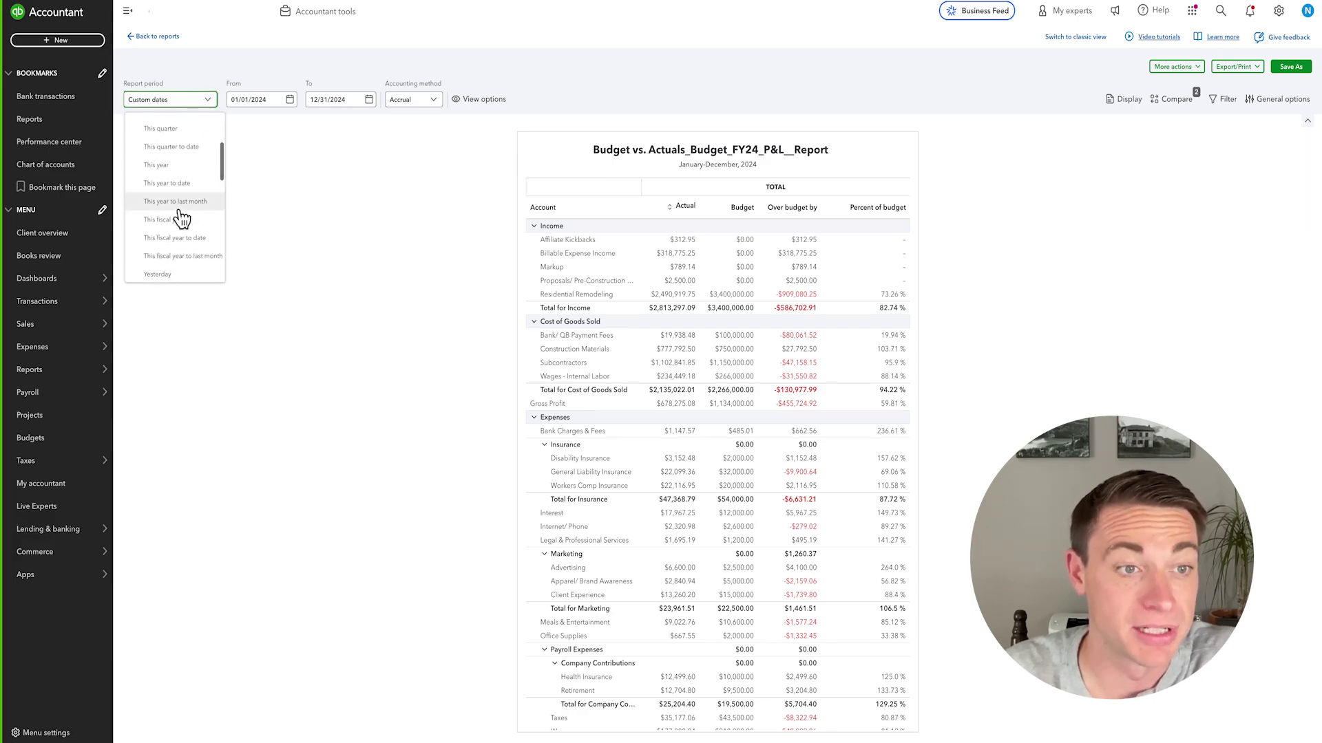
{"action": "scroll", "coordinate": [181, 217], "scroll_direction": "down", "scroll_amount": 2}
{"action": "scroll", "coordinate": [180, 216], "scroll_direction": "up", "scroll_amount": 2}
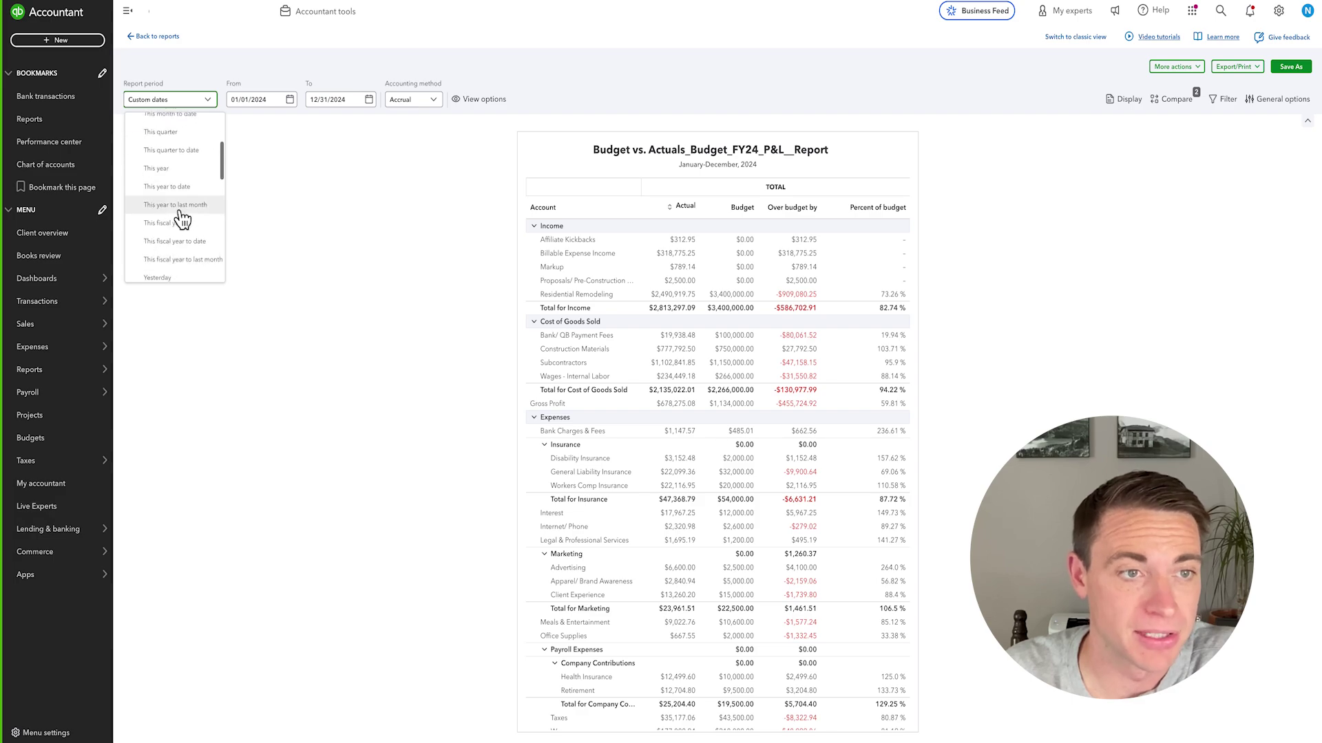
{"action": "left_click", "coordinate": [183, 194]}
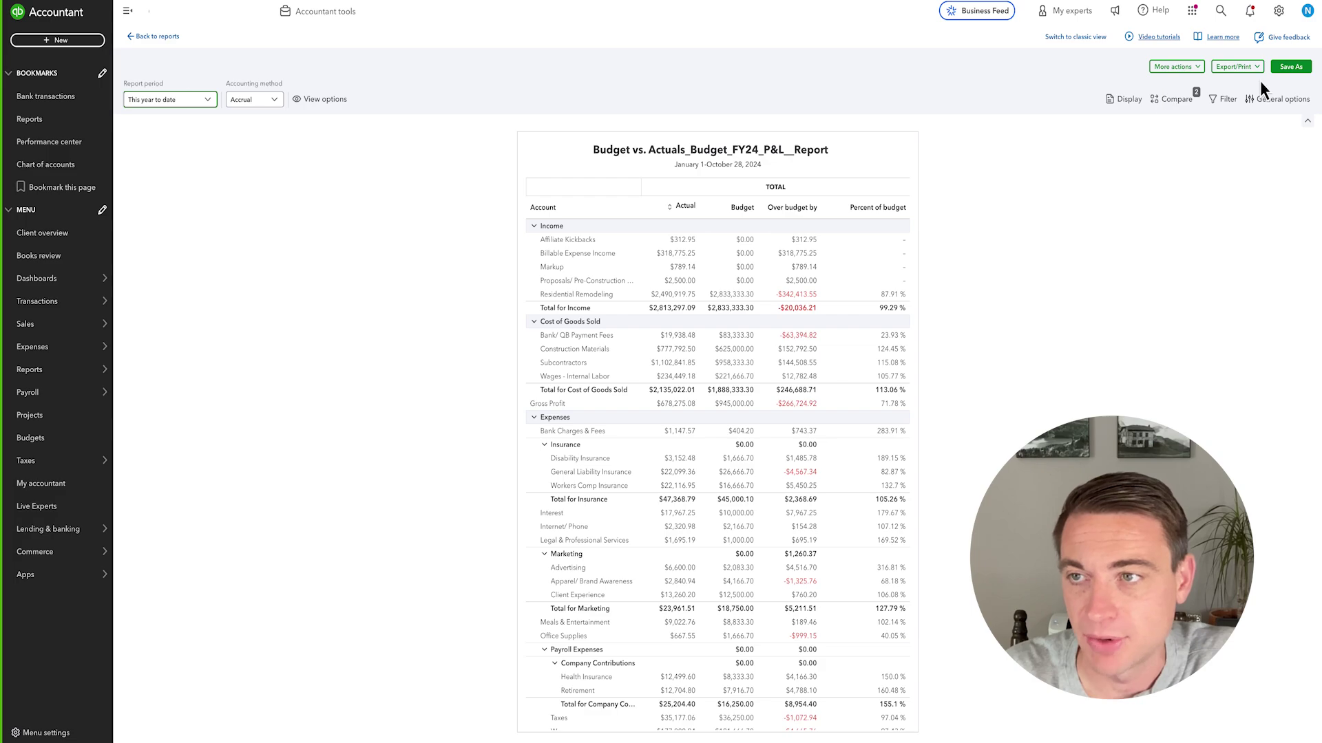
{"action": "left_click", "coordinate": [1287, 69]}
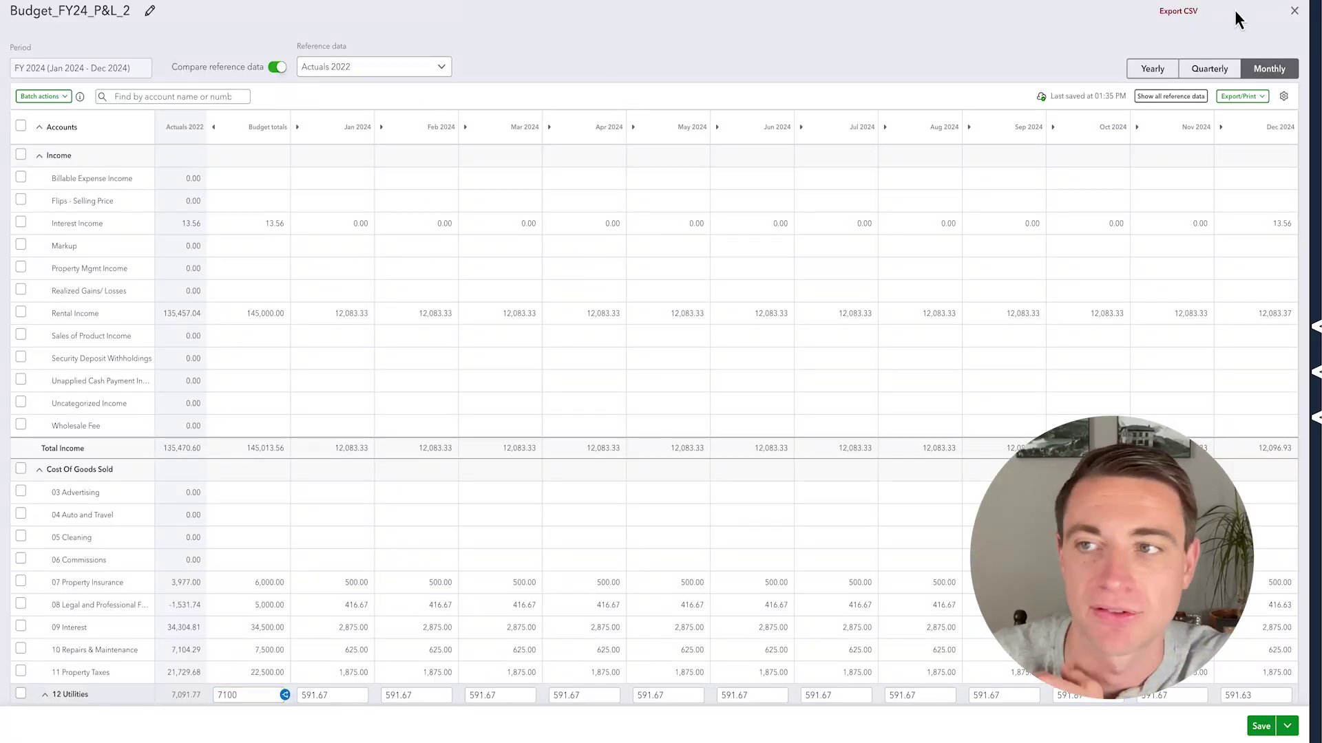
Close Budget_FY24_P&L_2 in the JMB Investments company and open its Performance center
{"action": "left_click", "coordinate": [1294, 10]}
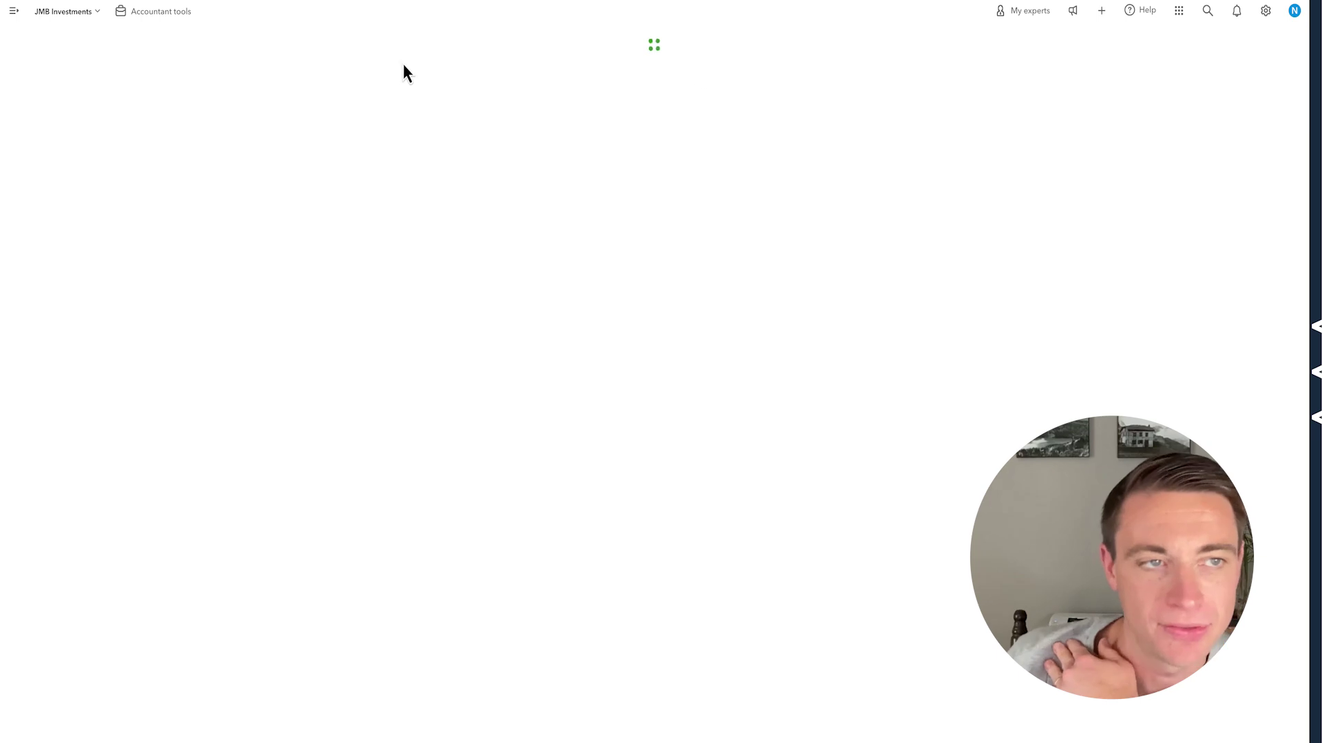
{"action": "left_click", "coordinate": [13, 11]}
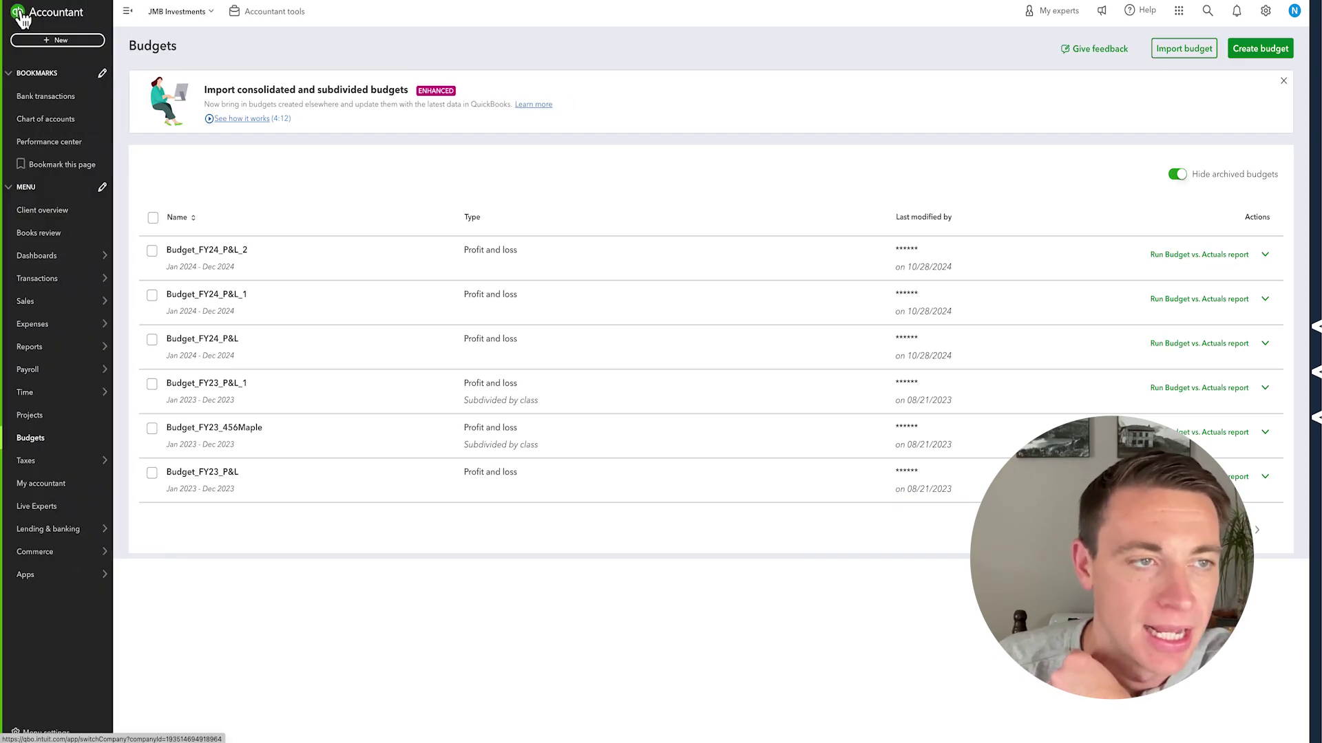
{"action": "left_click", "coordinate": [45, 147]}
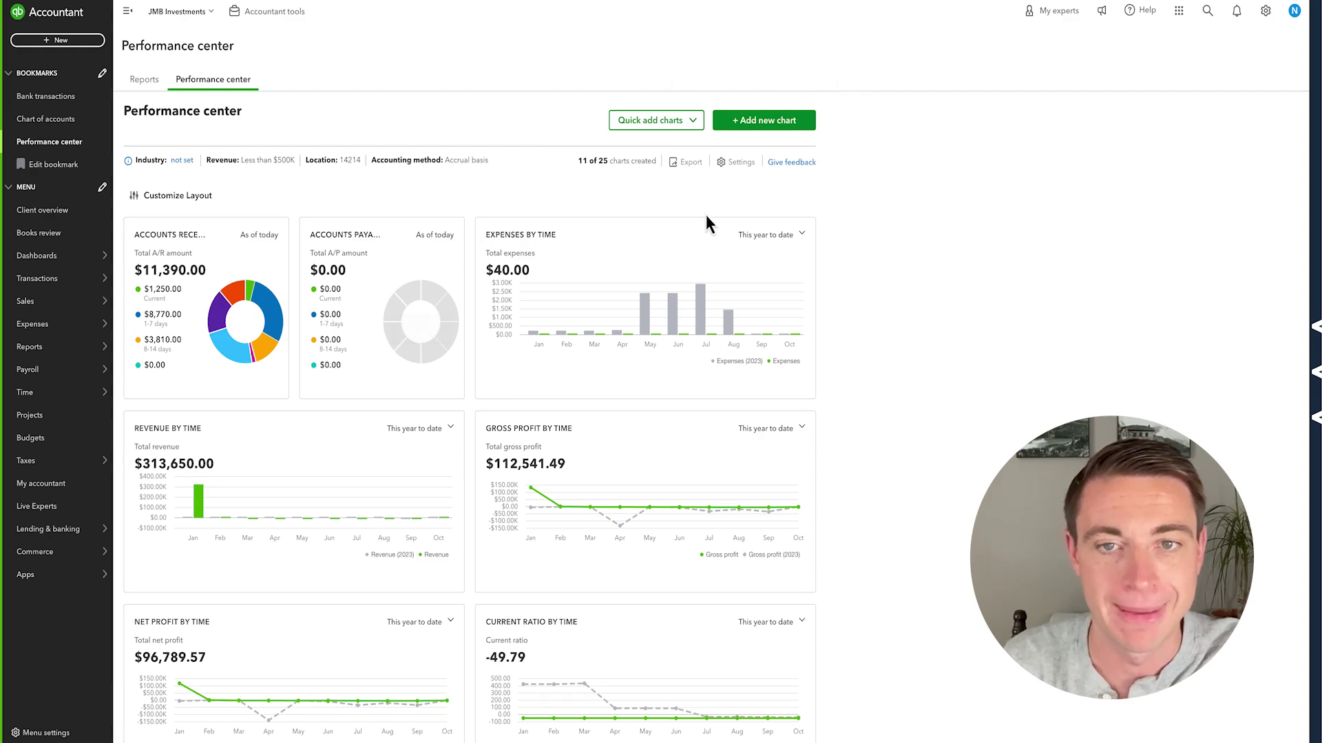
Customize the dashboard layout by moving the Accounts Payable and Accounts Receivable charts into the second row beneath Expenses by Time
{"action": "left_click", "coordinate": [176, 200]}
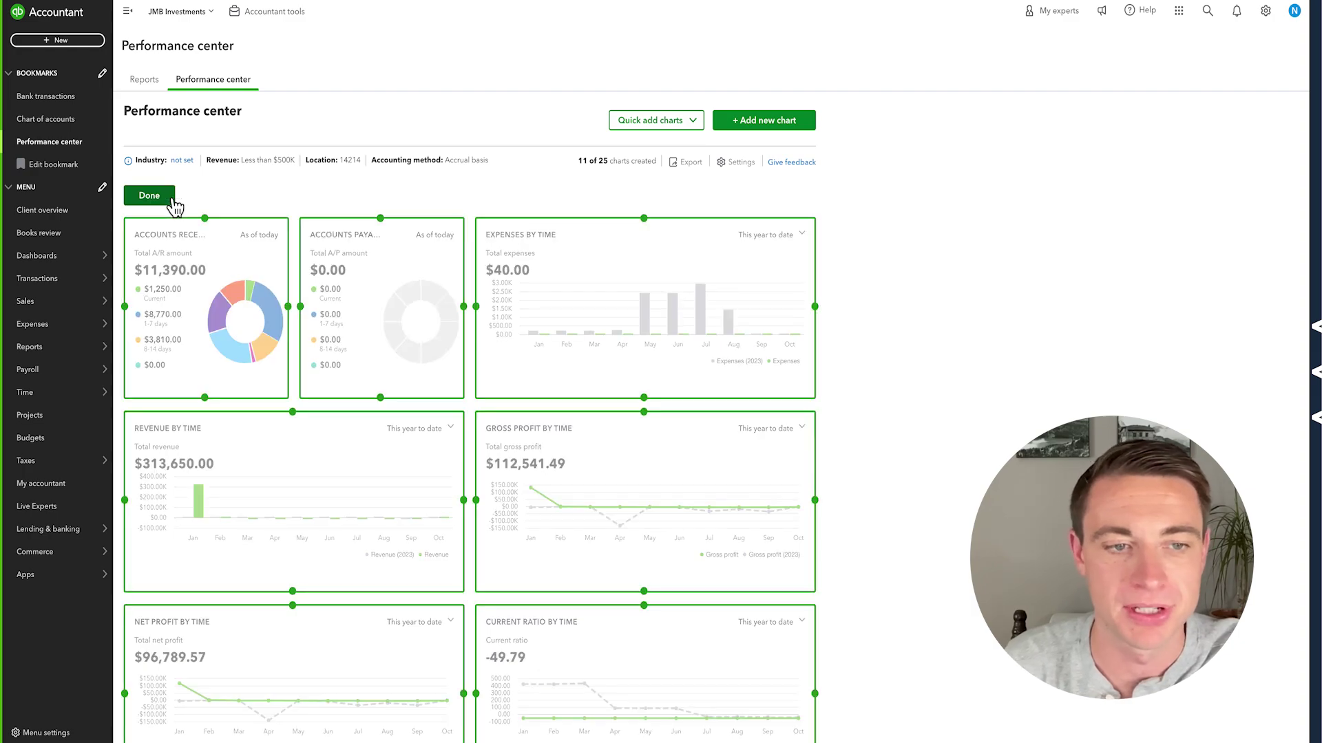
{"action": "left_click_drag", "start_coordinate": [399, 292], "coordinate": [719, 497]}
{"action": "left_click_drag", "start_coordinate": [287, 310], "coordinate": [576, 499]}
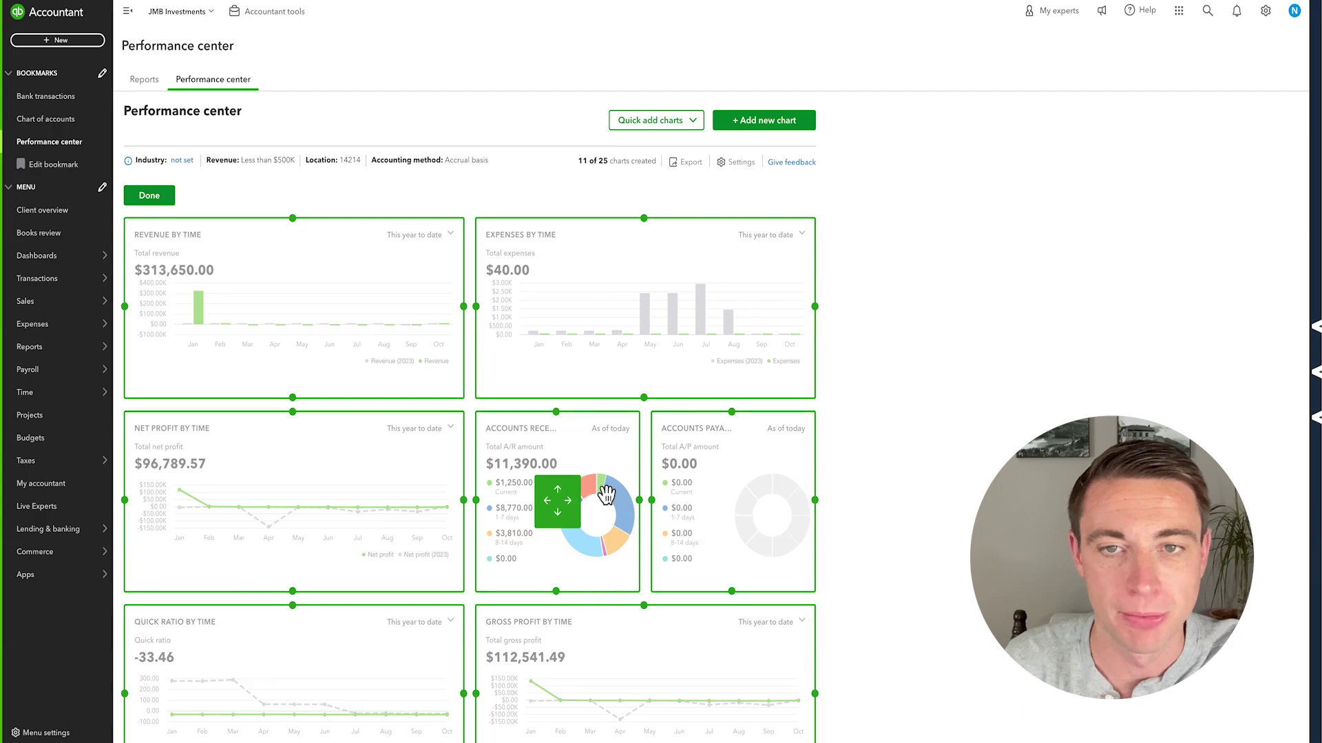
Start a new Revenue chart for the dashboard, keeping its time period at This year to date
{"action": "left_click", "coordinate": [784, 122]}
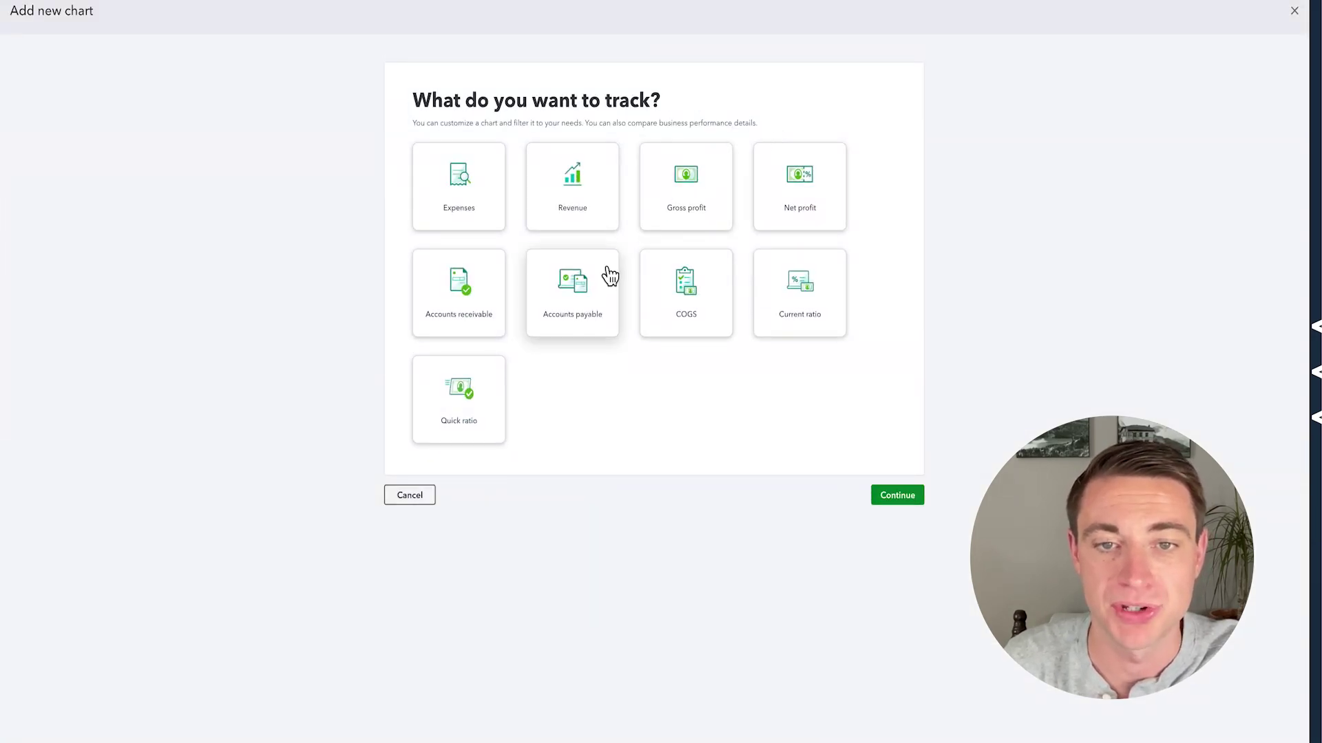
{"action": "left_click", "coordinate": [589, 216]}
{"action": "left_click", "coordinate": [897, 498]}
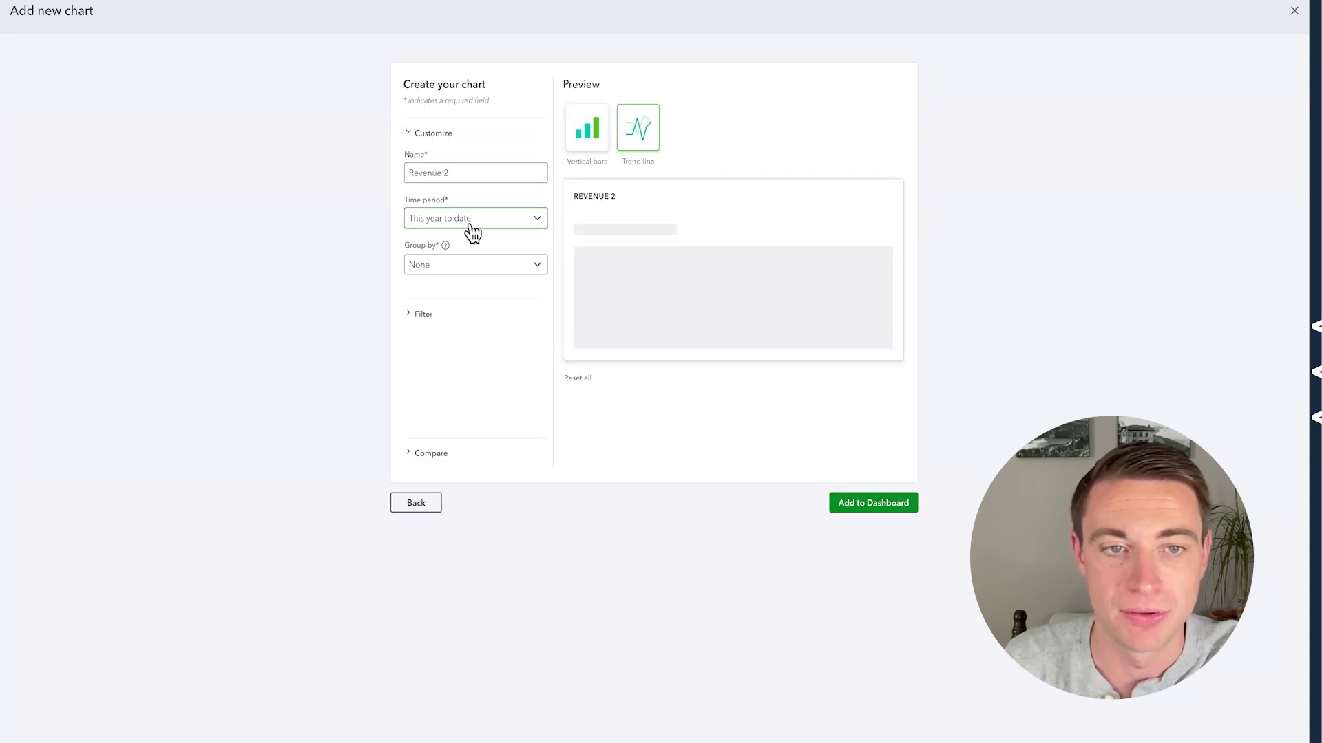
{"action": "left_click", "coordinate": [466, 229]}
{"action": "left_click", "coordinate": [473, 232]}
{"action": "left_click", "coordinate": [473, 231]}
{"action": "left_click", "coordinate": [511, 200]}
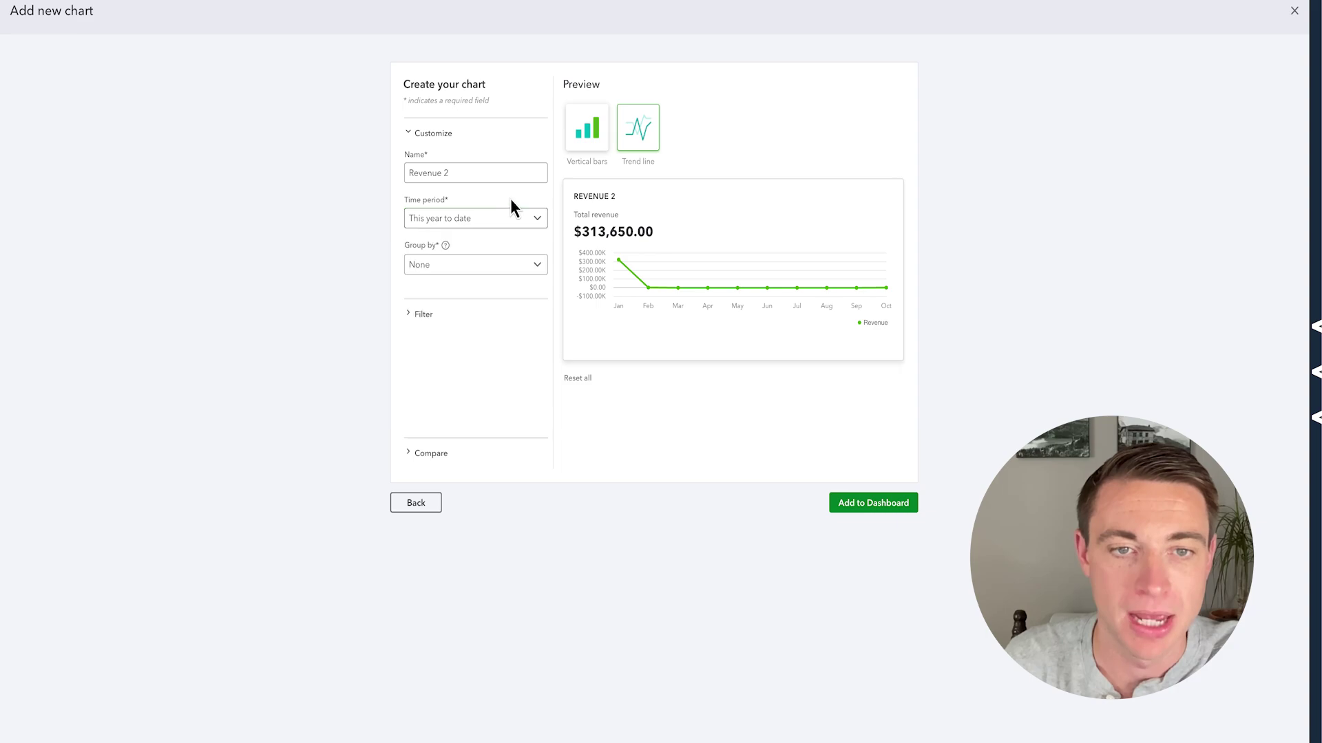
Compare the Revenue 2 trend line against Previous year same period, leaving it ungrouped and unfiltered, and add it to the dashboard
{"action": "left_click", "coordinate": [475, 267]}
{"action": "left_click", "coordinate": [655, 461]}
{"action": "left_click", "coordinate": [420, 317]}
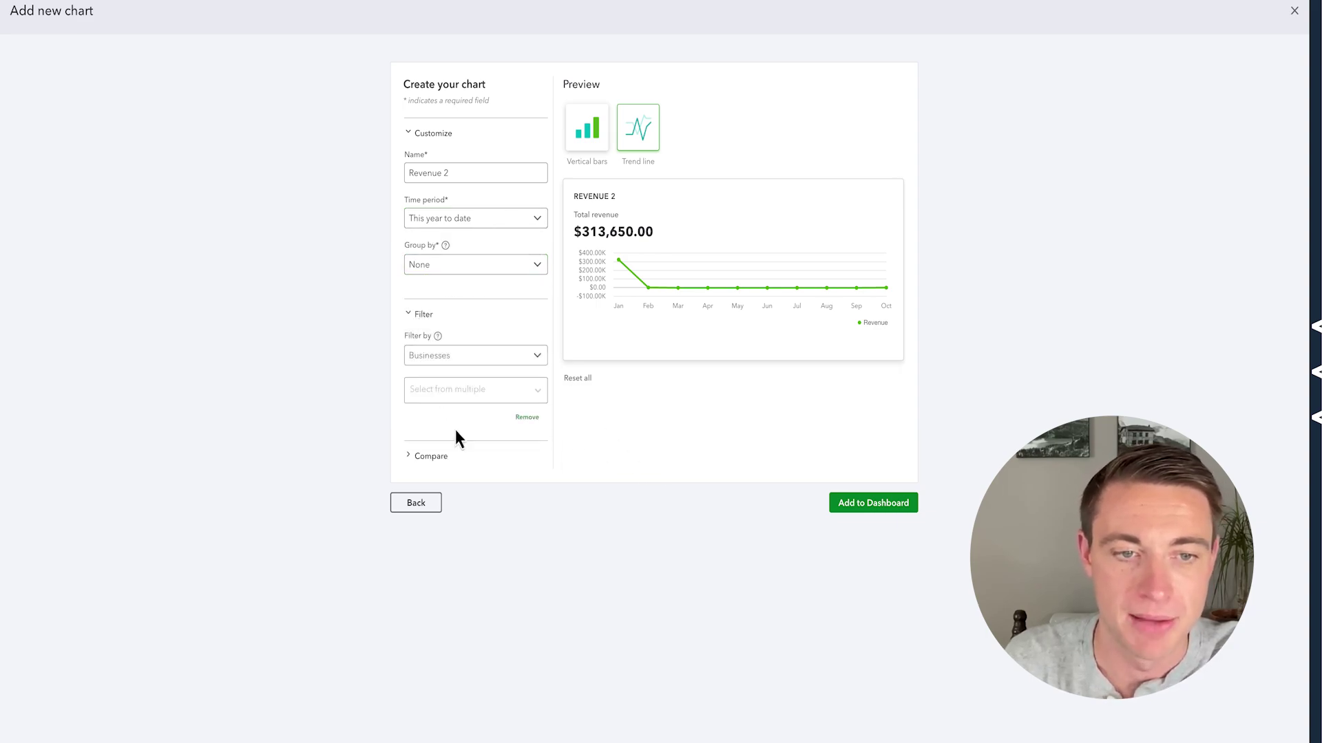
{"action": "left_click", "coordinate": [466, 462]}
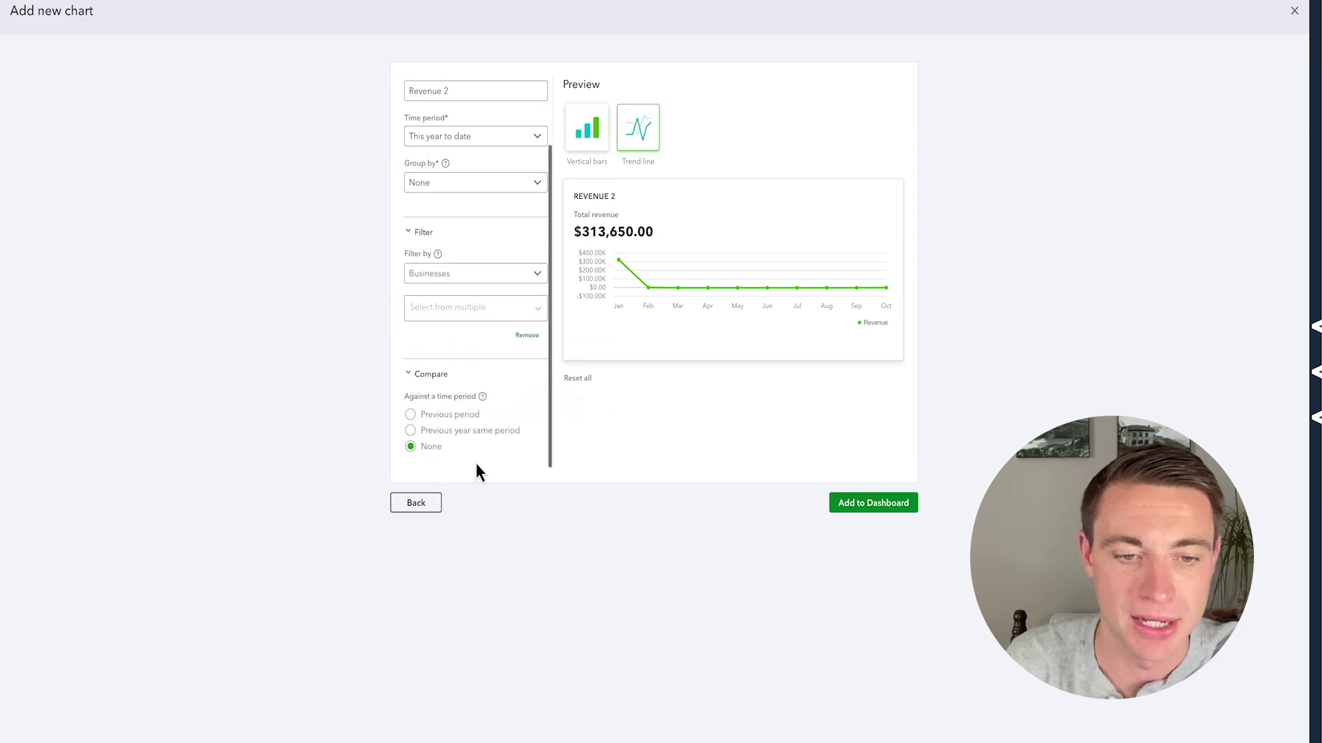
{"action": "left_click", "coordinate": [472, 434]}
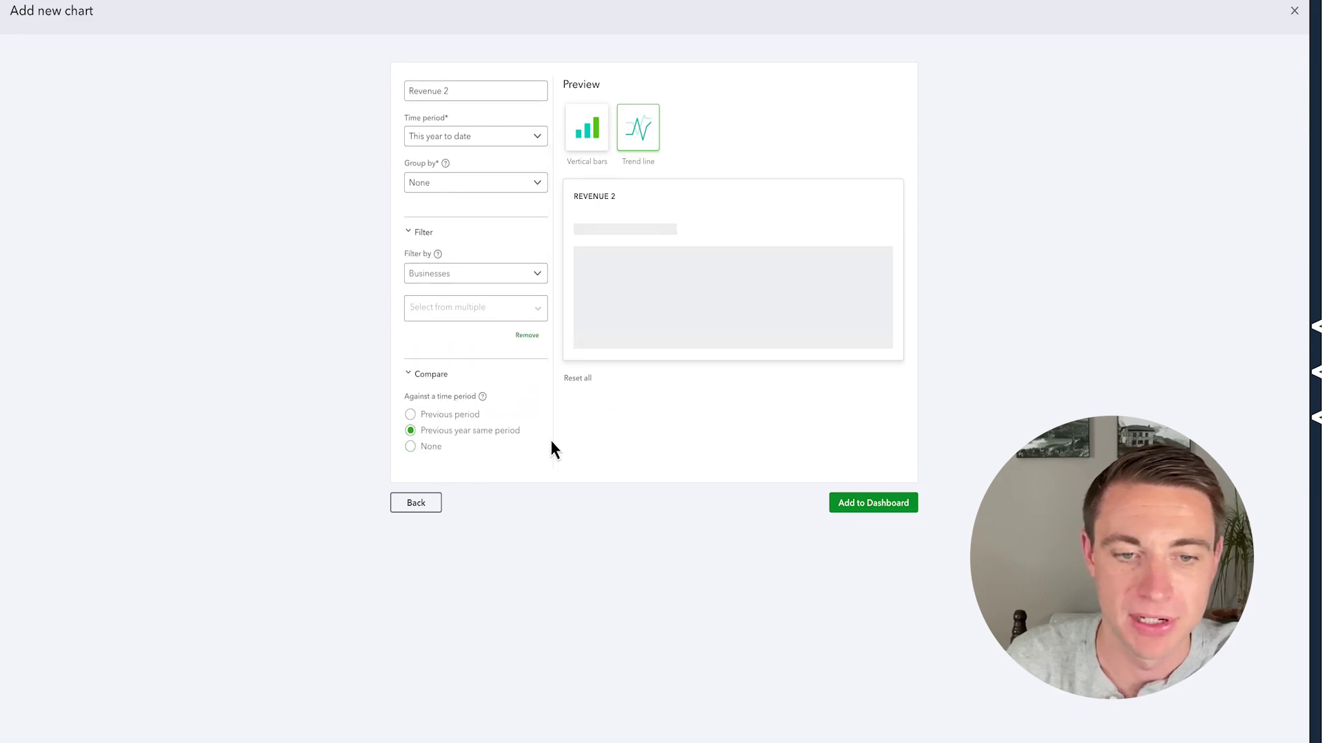
{"action": "left_click", "coordinate": [857, 509]}
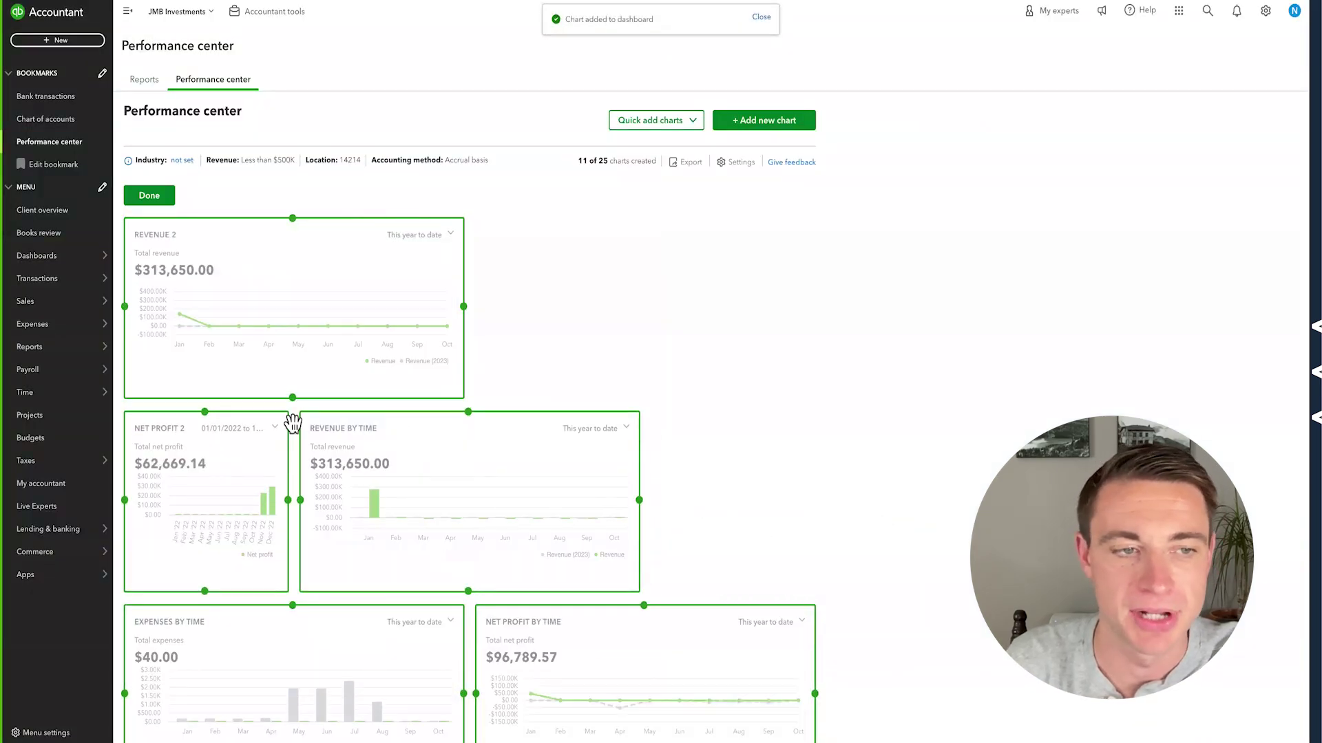
Rearrange the dashboard's first row so Revenue 2 sits on its right side with Net Profit 2 directly beside it
{"action": "left_click_drag", "start_coordinate": [206, 274], "coordinate": [496, 301]}
{"action": "left_click_drag", "start_coordinate": [460, 464], "coordinate": [289, 476]}
{"action": "left_click_drag", "start_coordinate": [240, 310], "coordinate": [444, 346]}
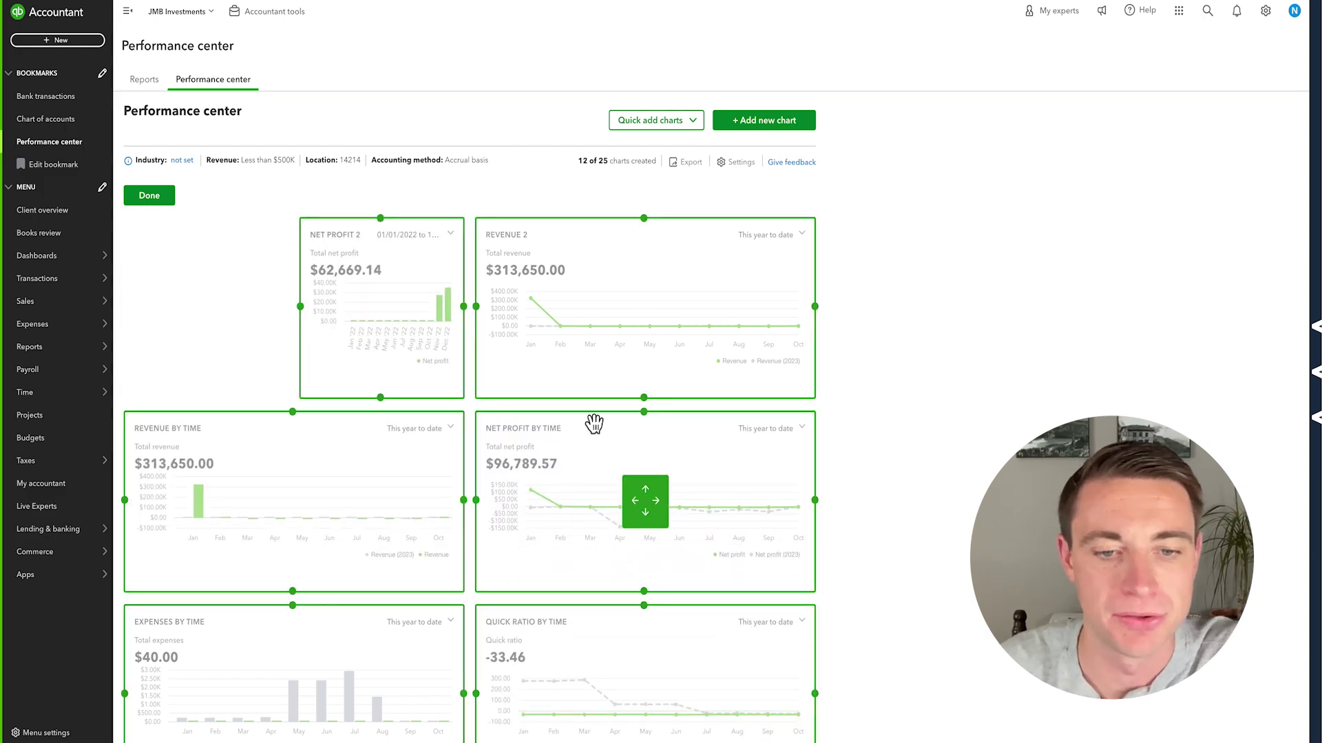
{"action": "scroll", "coordinate": [588, 490], "scroll_direction": "down", "scroll_amount": 6}
{"action": "scroll", "coordinate": [587, 492], "scroll_direction": "down", "scroll_amount": 3}
{"action": "scroll", "coordinate": [572, 456], "scroll_direction": "up", "scroll_amount": 9}
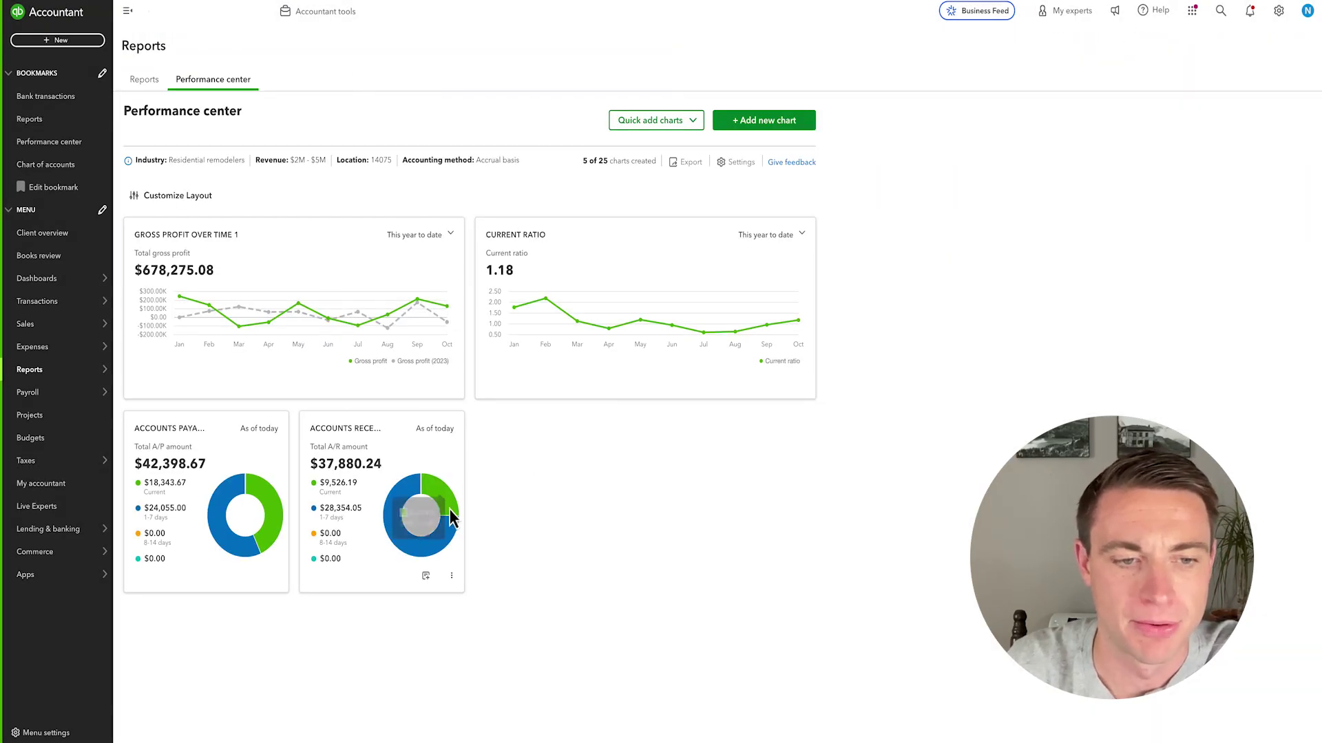
Add a Current ratio trend-line chart to the dashboard, keeping the name Current ratio 2, This year to date and no grouping
{"action": "left_click", "coordinate": [749, 128]}
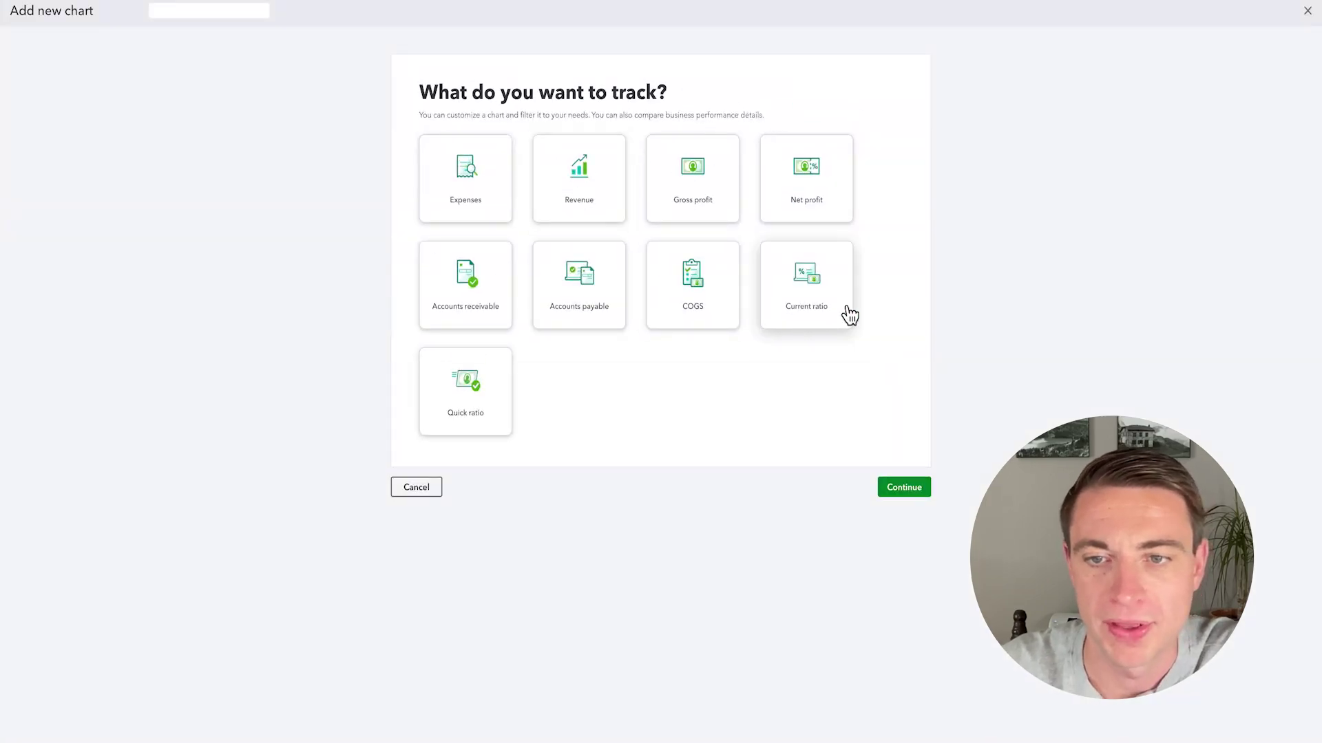
{"action": "left_click", "coordinate": [791, 298]}
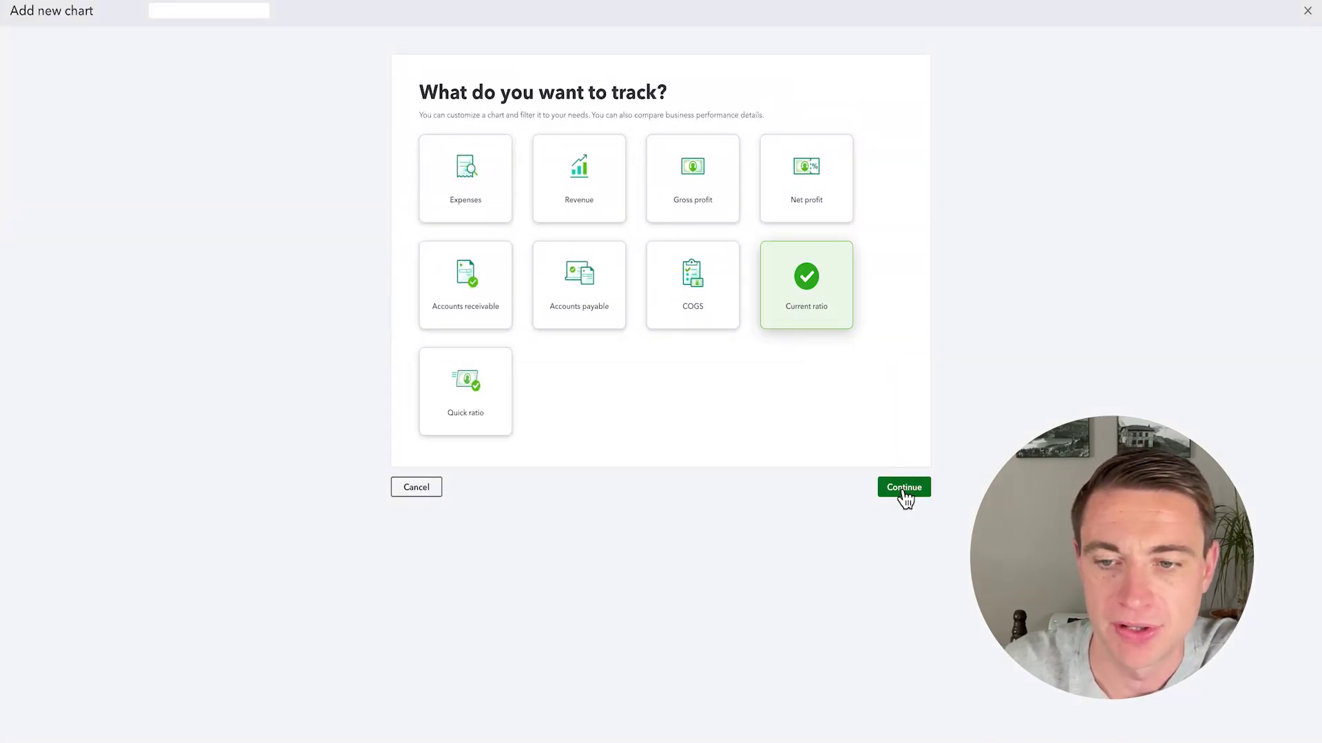
{"action": "left_click", "coordinate": [902, 490]}
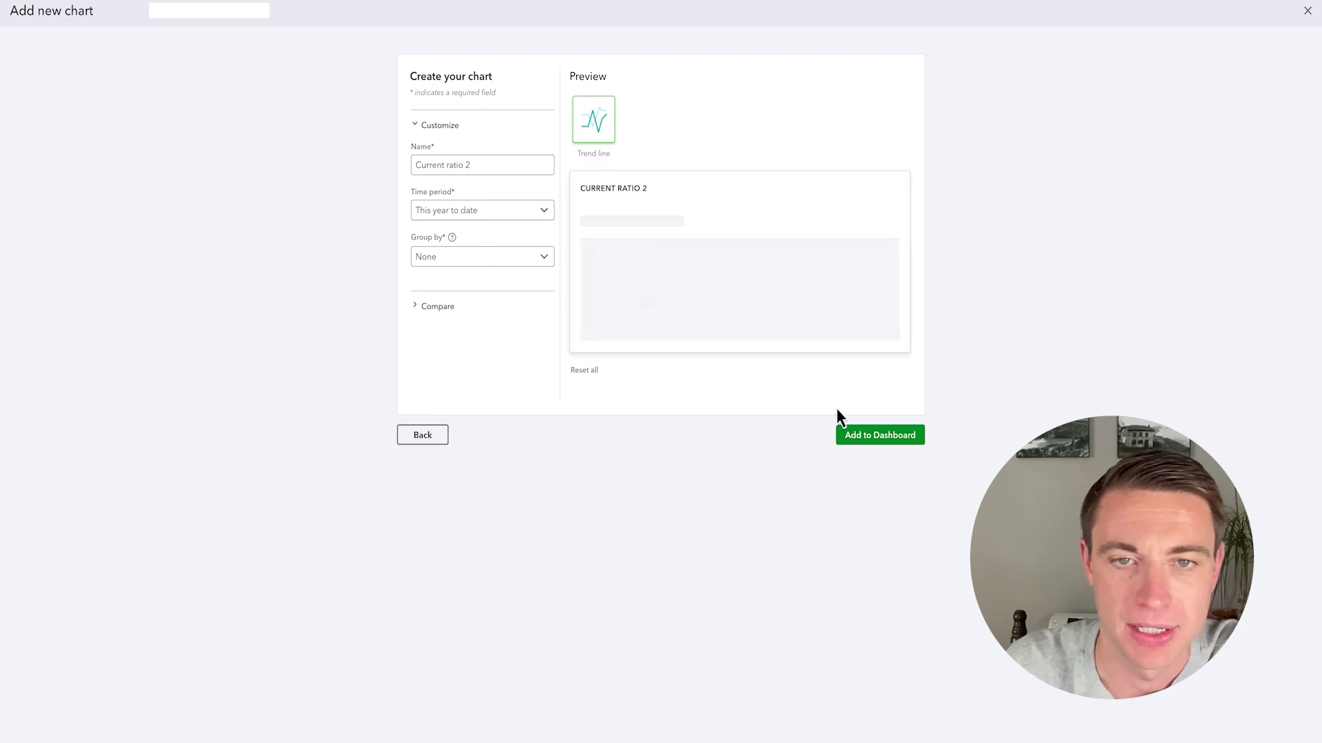
{"action": "left_click", "coordinate": [888, 437]}
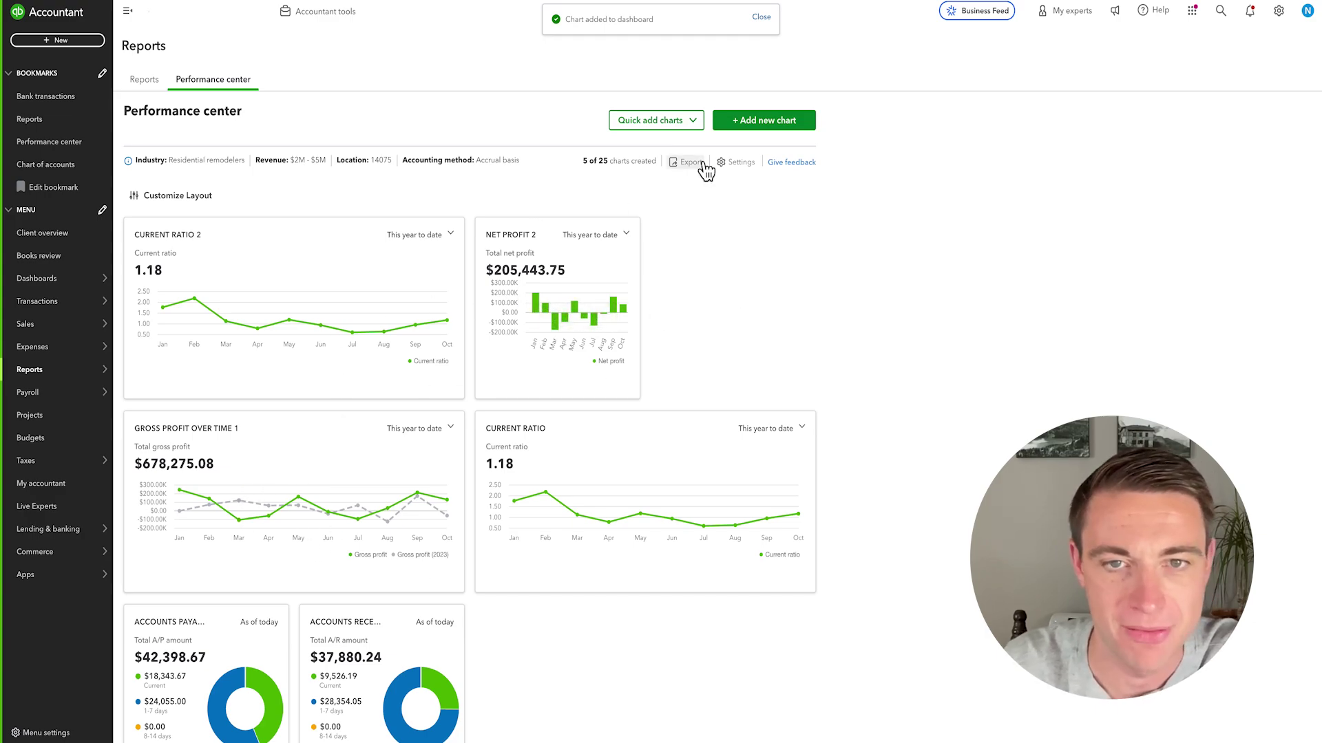
Add the Revenue 1 trend-line chart for This year to date, compared against Previous year same period, to the dashboard
{"action": "left_click", "coordinate": [772, 127]}
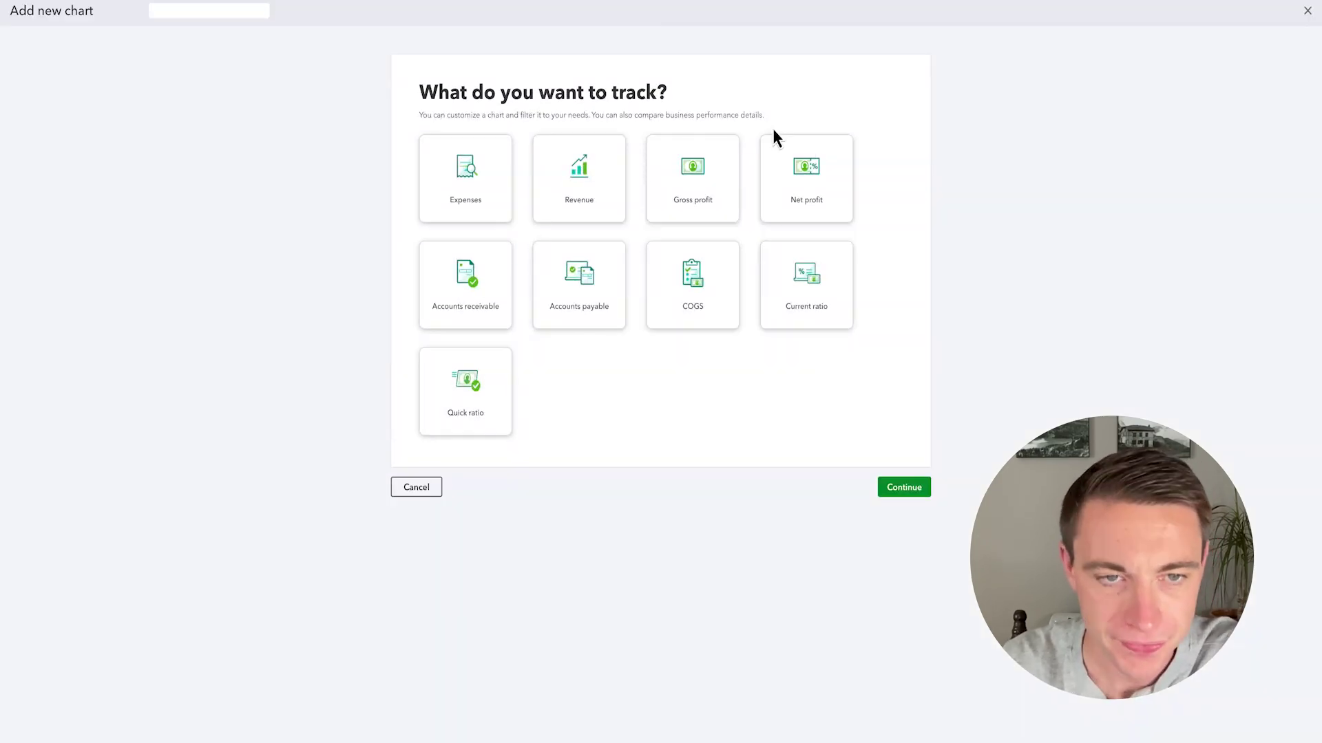
{"action": "left_click", "coordinate": [559, 169]}
{"action": "left_click", "coordinate": [895, 490]}
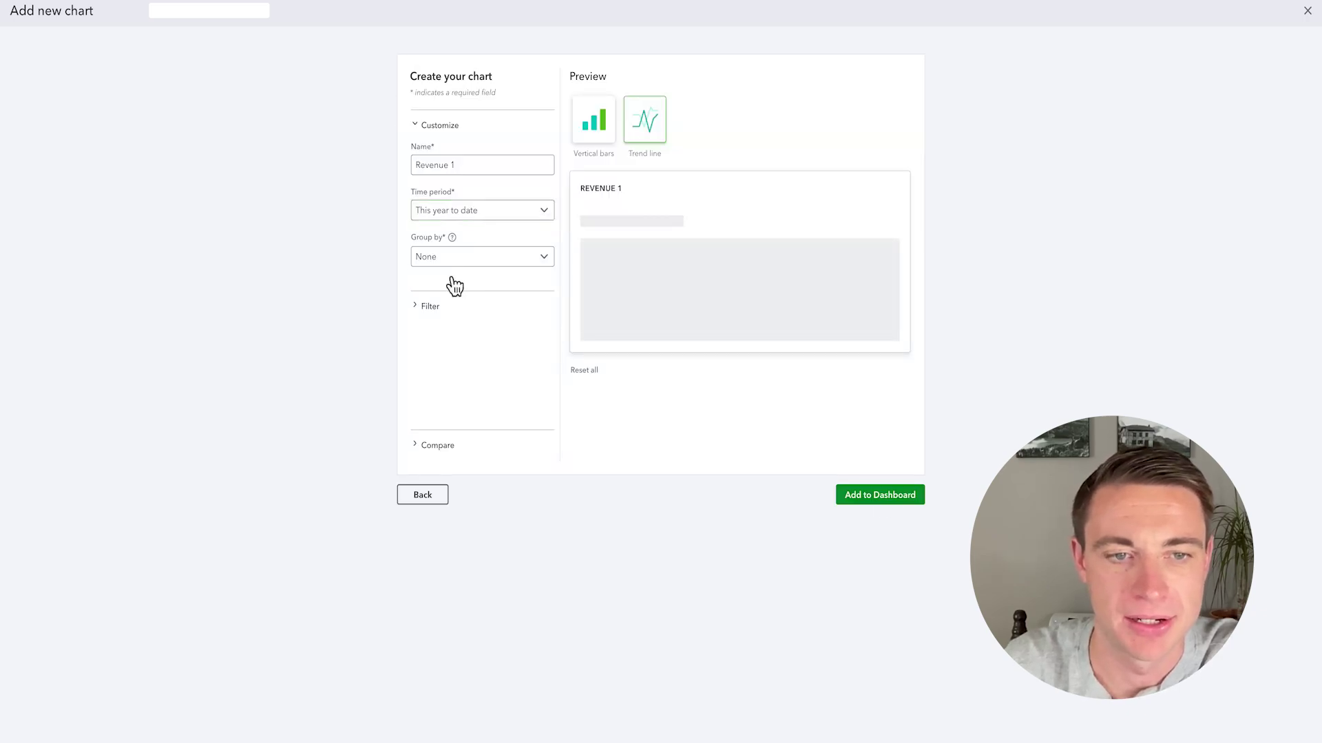
{"action": "left_click", "coordinate": [432, 311]}
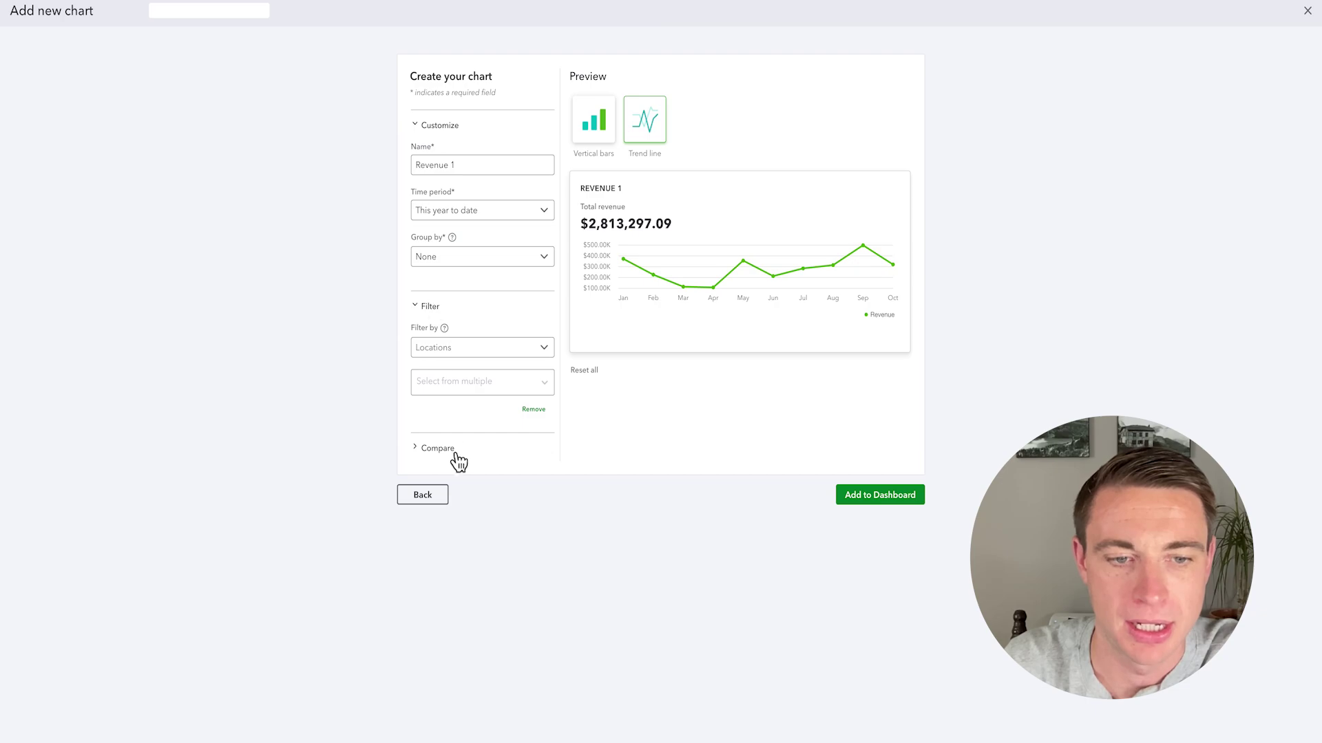
{"action": "left_click", "coordinate": [476, 457]}
{"action": "scroll", "coordinate": [477, 459], "scroll_direction": "down", "scroll_amount": 2}
{"action": "left_click", "coordinate": [458, 422]}
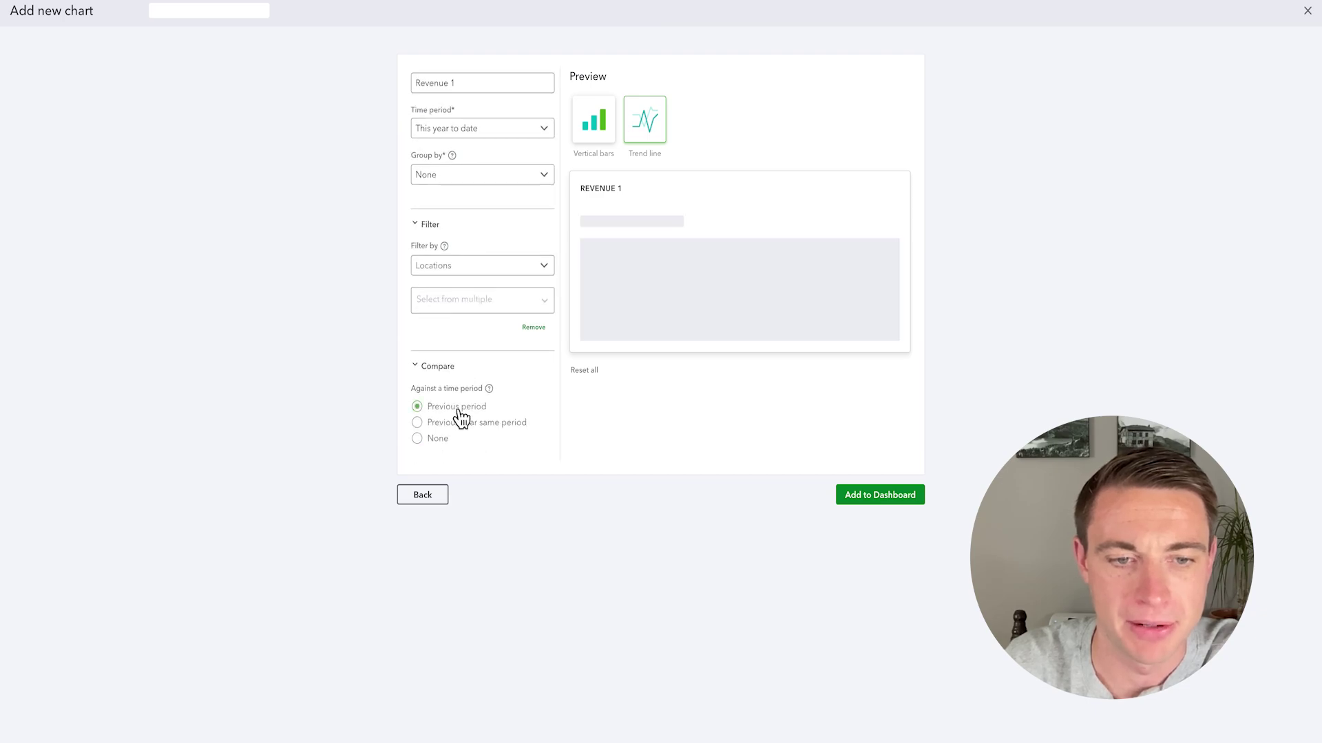
{"action": "left_click", "coordinate": [902, 494]}
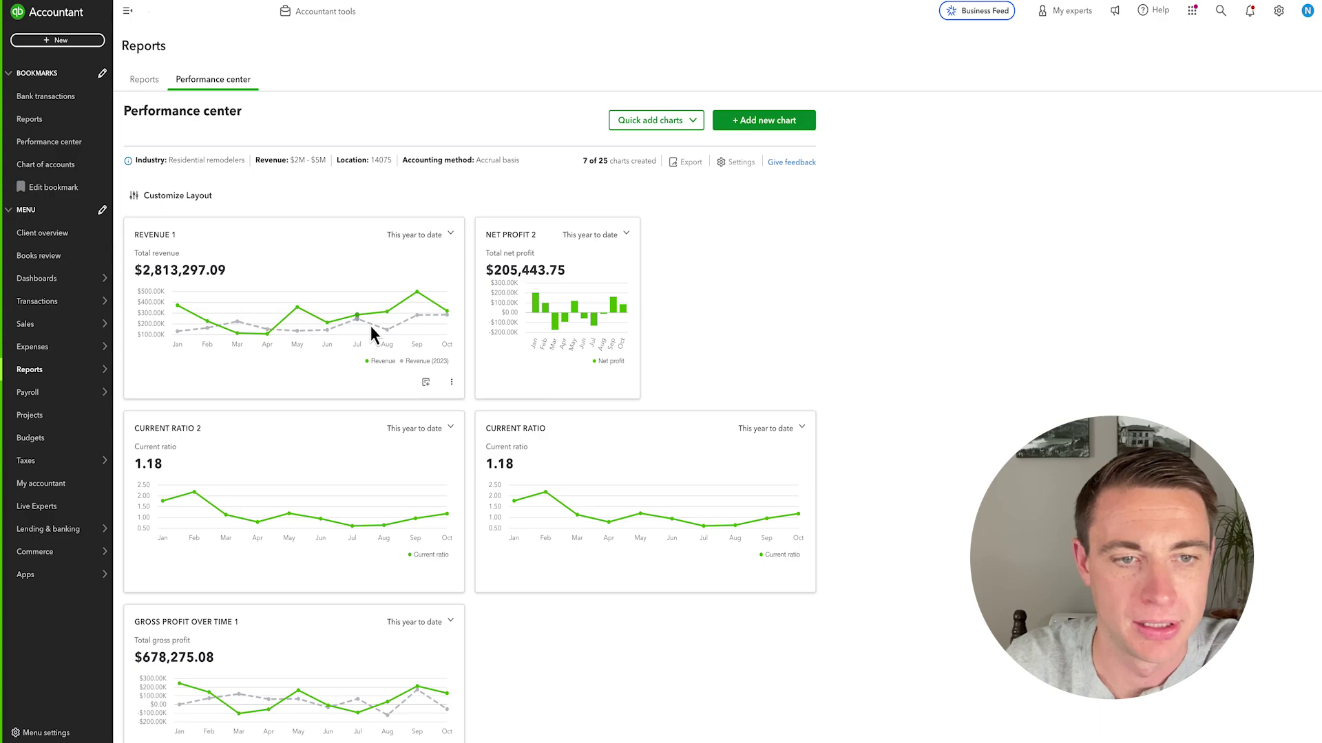
Show the options for saving or copying the Revenue 1 chart as an image
{"action": "right_click", "coordinate": [438, 309]}
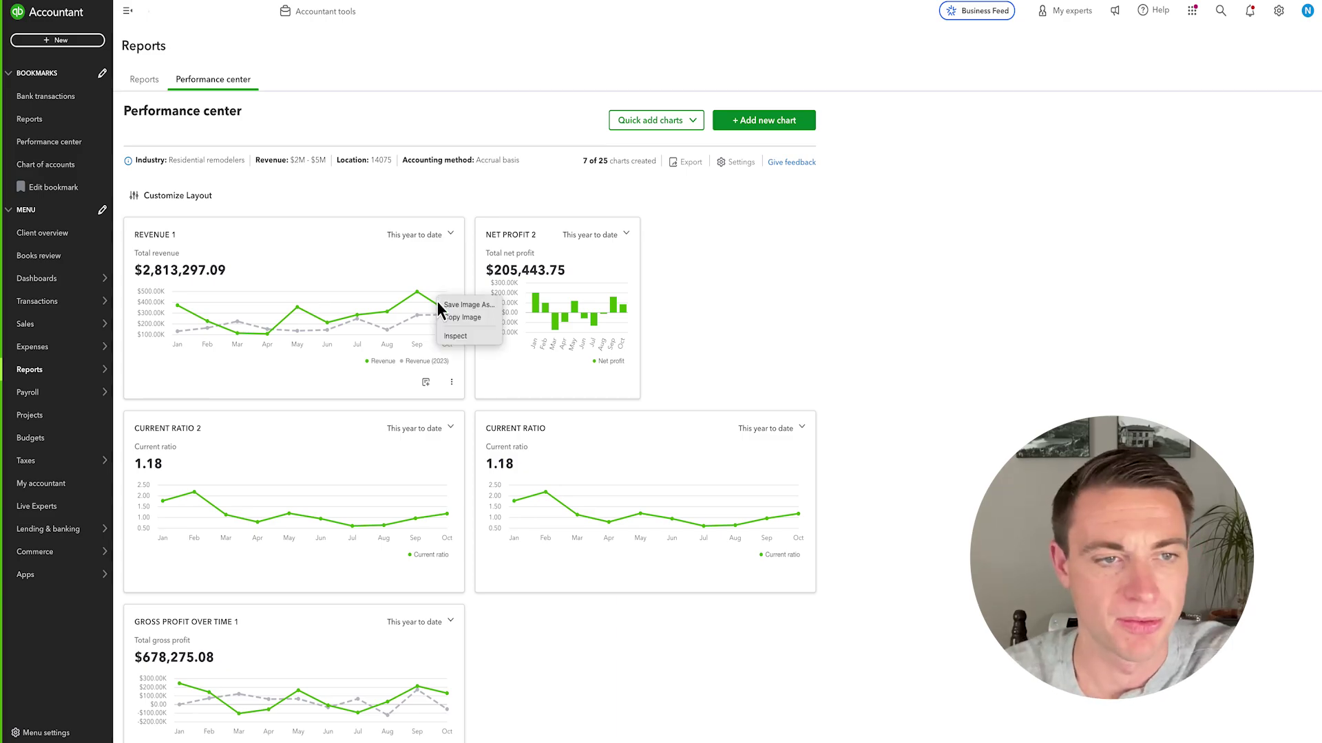
Switch to the JMB Investments company and review its Cash flow dashboard, including the balance trend, monthly outlook and coming-up items
{"action": "key", "text": "ctrl+Left"}
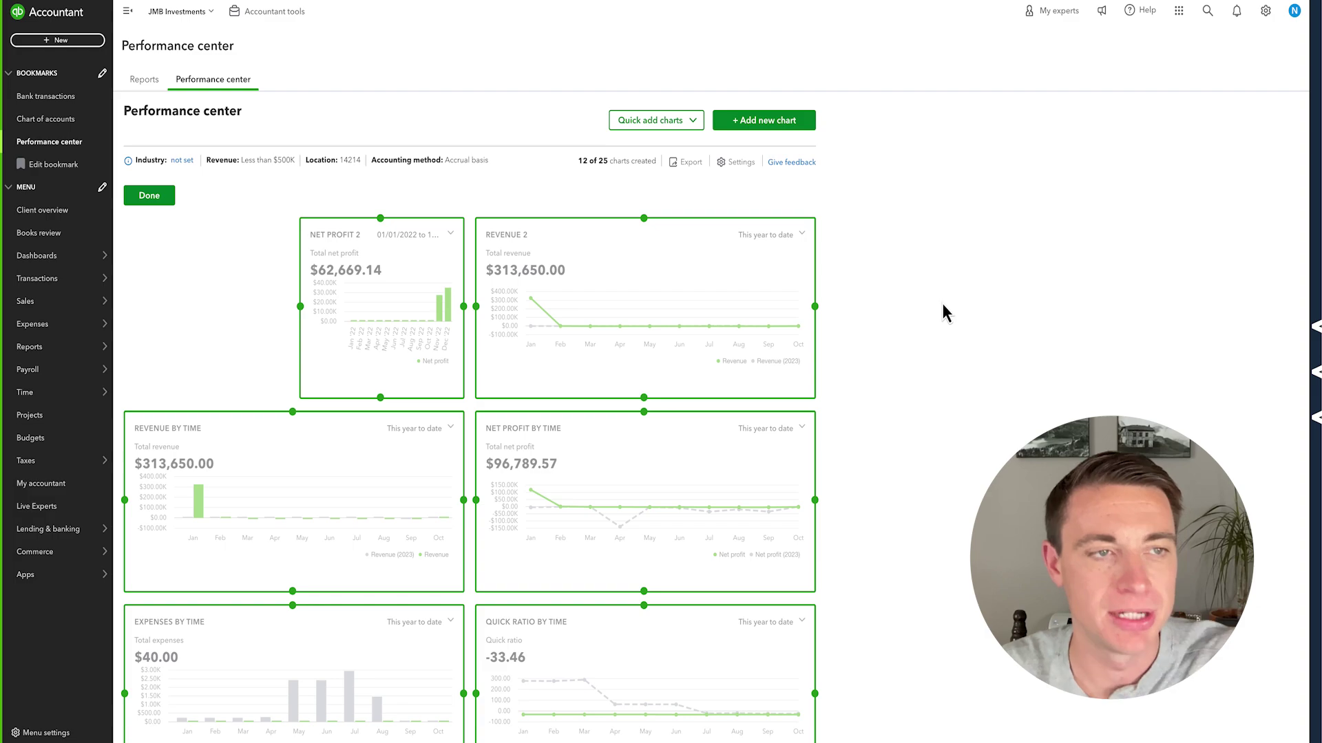
{"action": "mouse_move", "coordinate": [58, 288]}
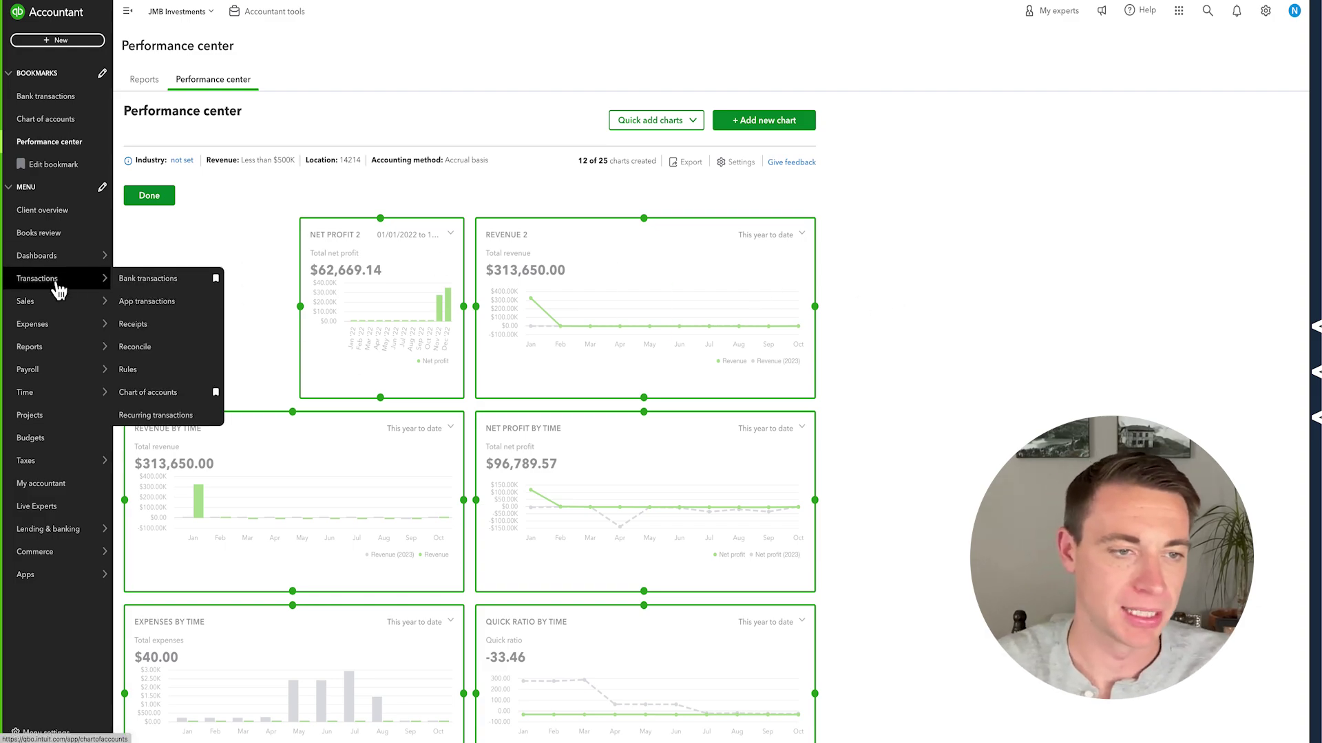
{"action": "mouse_move", "coordinate": [70, 261]}
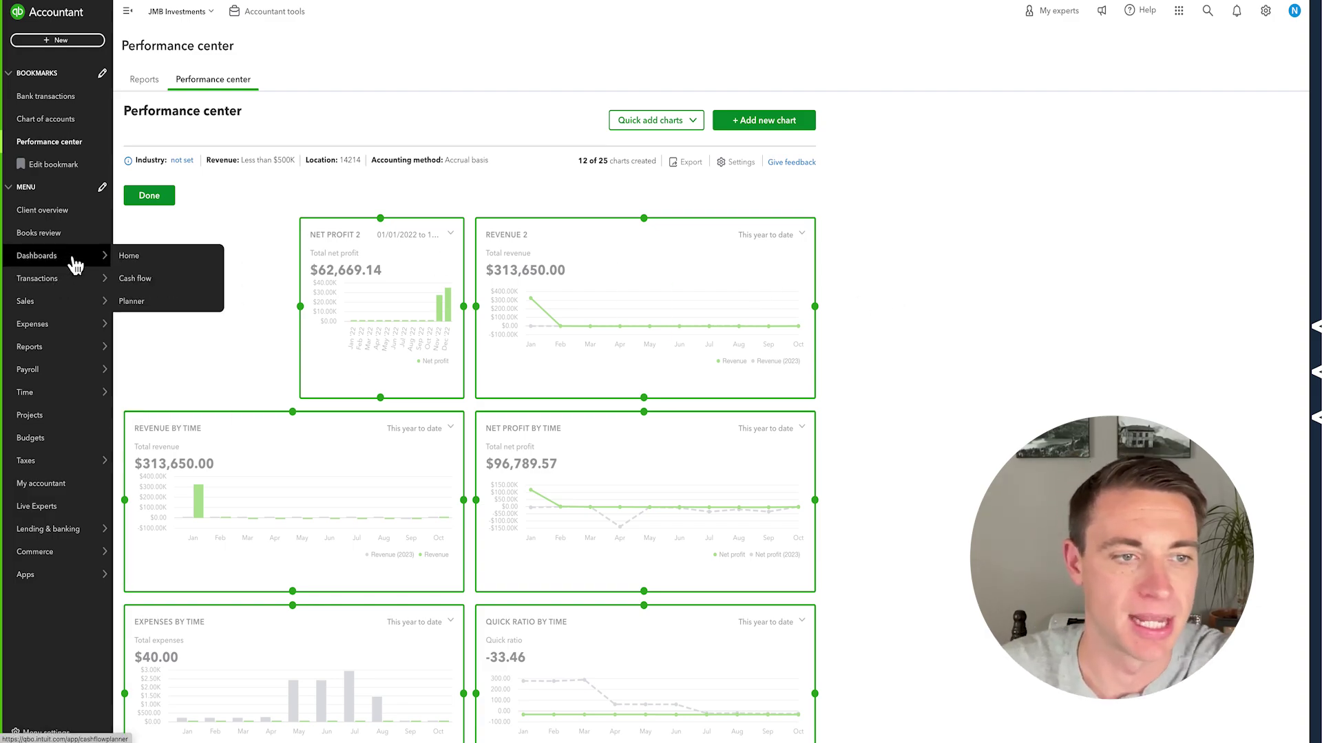
{"action": "left_click", "coordinate": [145, 287]}
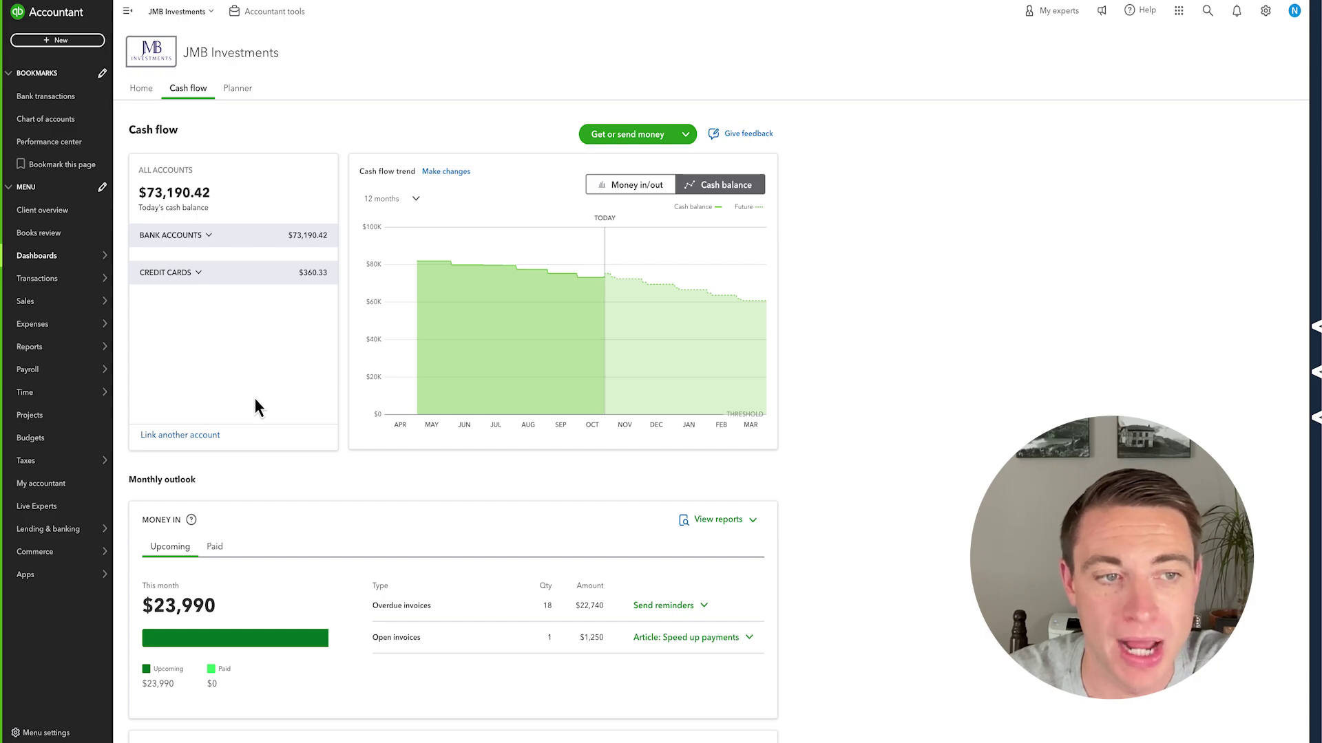
{"action": "scroll", "coordinate": [280, 406], "scroll_direction": "down", "scroll_amount": 2}
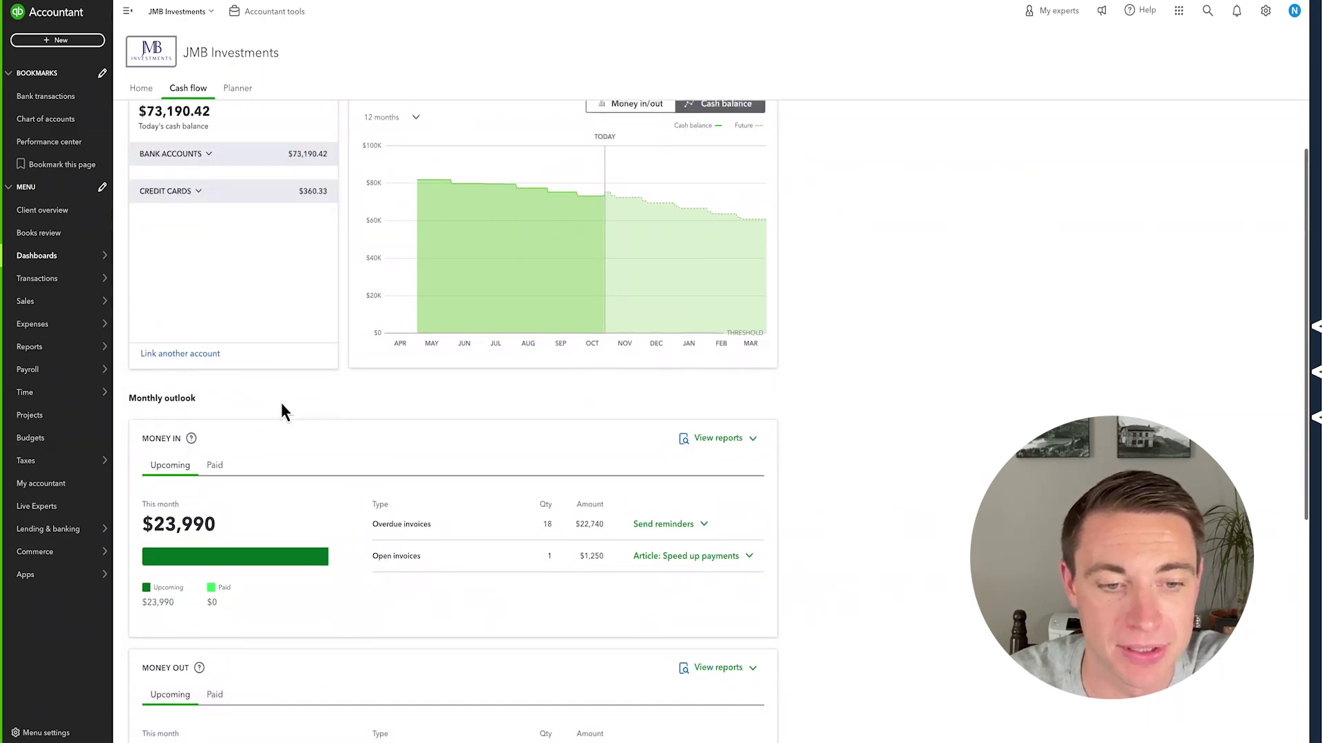
{"action": "scroll", "coordinate": [281, 411], "scroll_direction": "down", "scroll_amount": 2}
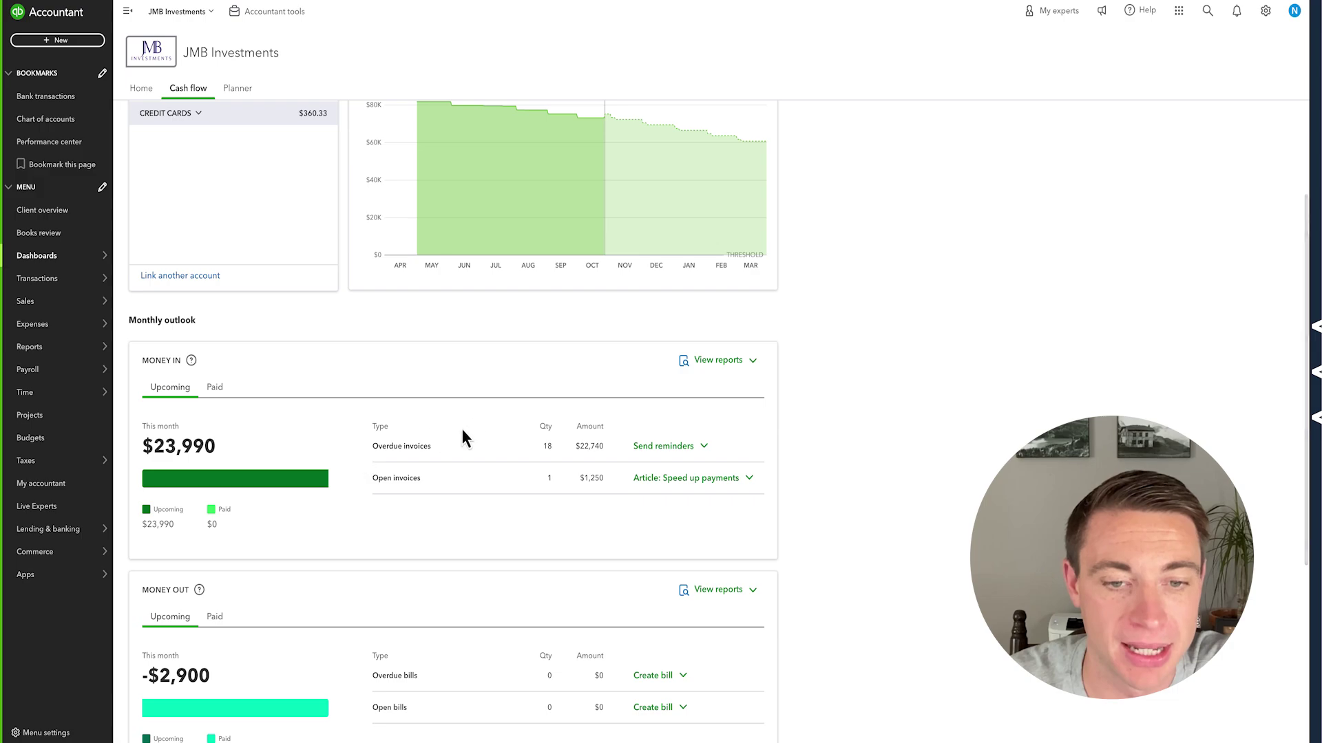
{"action": "scroll", "coordinate": [430, 421], "scroll_direction": "down", "scroll_amount": 3}
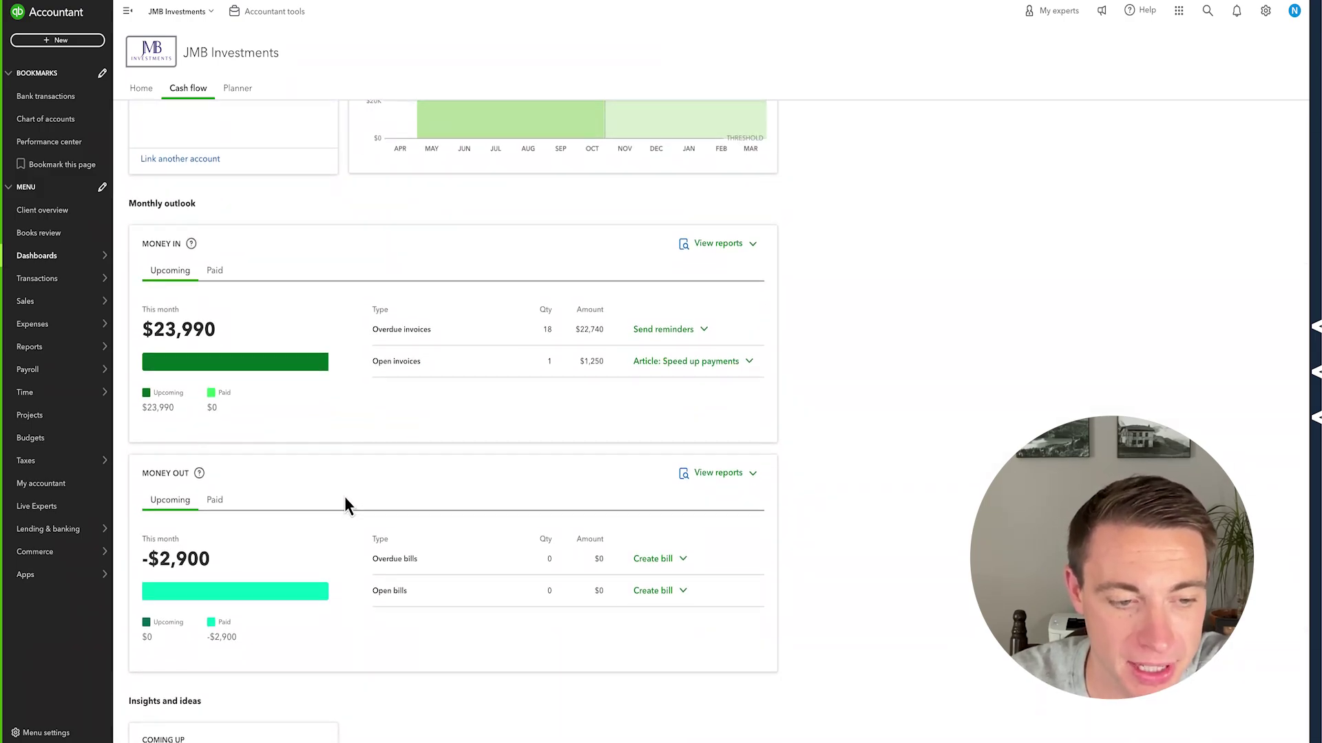
{"action": "scroll", "coordinate": [344, 497], "scroll_direction": "down", "scroll_amount": 3}
{"action": "scroll", "coordinate": [342, 510], "scroll_direction": "down", "scroll_amount": 1}
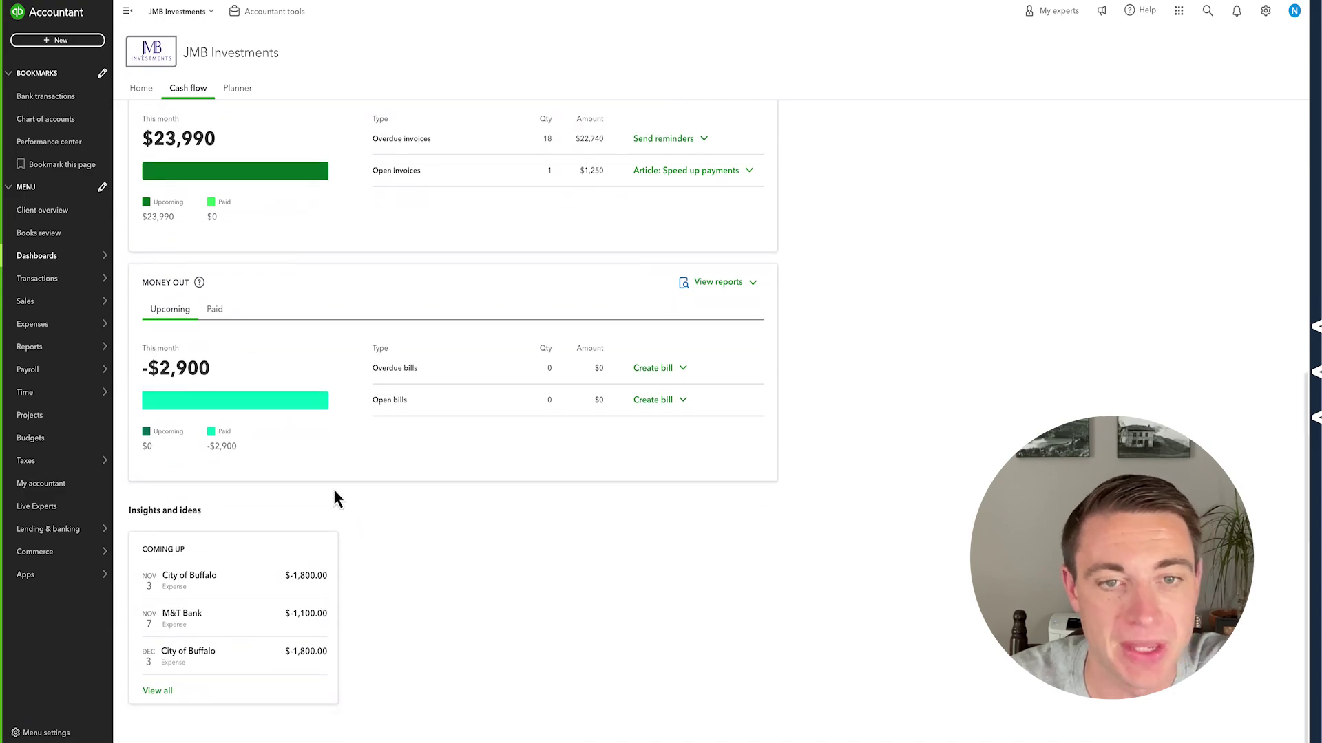
{"action": "scroll", "coordinate": [322, 525], "scroll_direction": "up", "scroll_amount": 8}
{"action": "scroll", "coordinate": [322, 524], "scroll_direction": "up", "scroll_amount": 2}
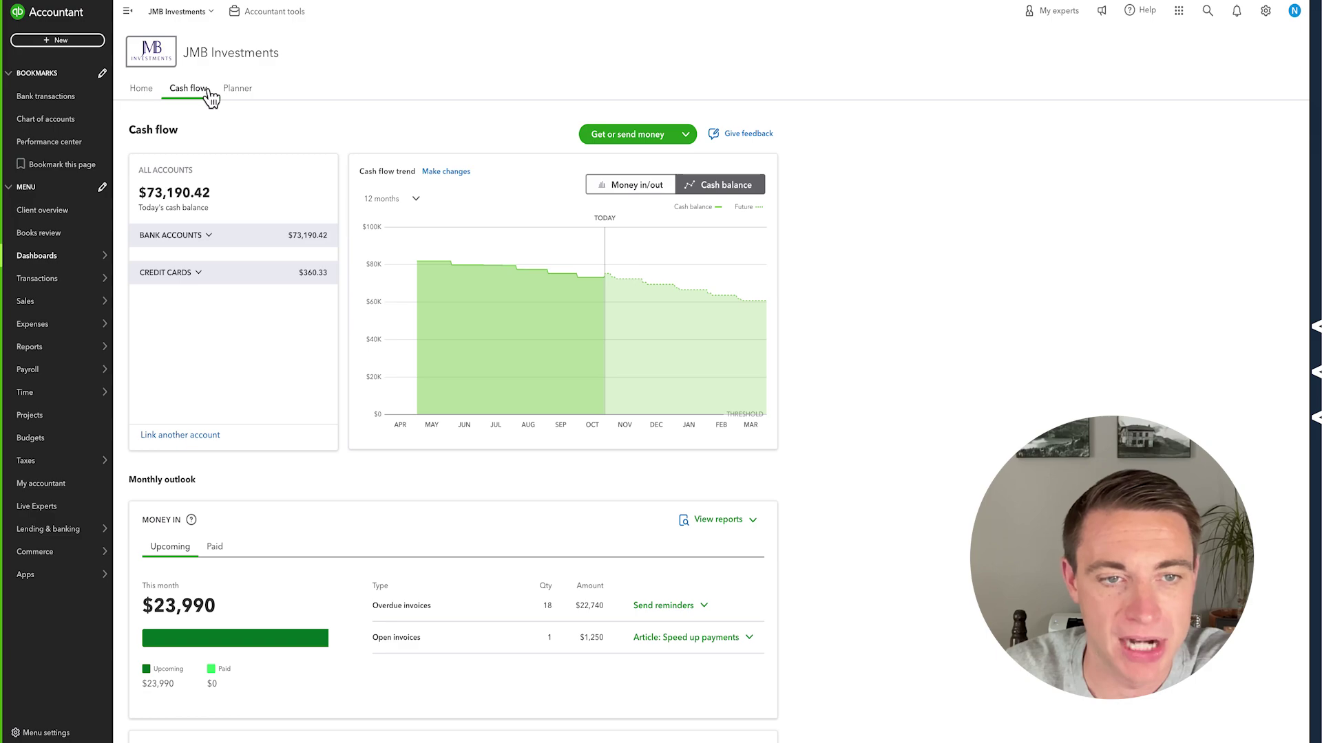
Open the cash flow Planner at full width and examine the 11/03/2024 City of Buffalo expense, the filters and the new-item form
{"action": "left_click", "coordinate": [241, 90]}
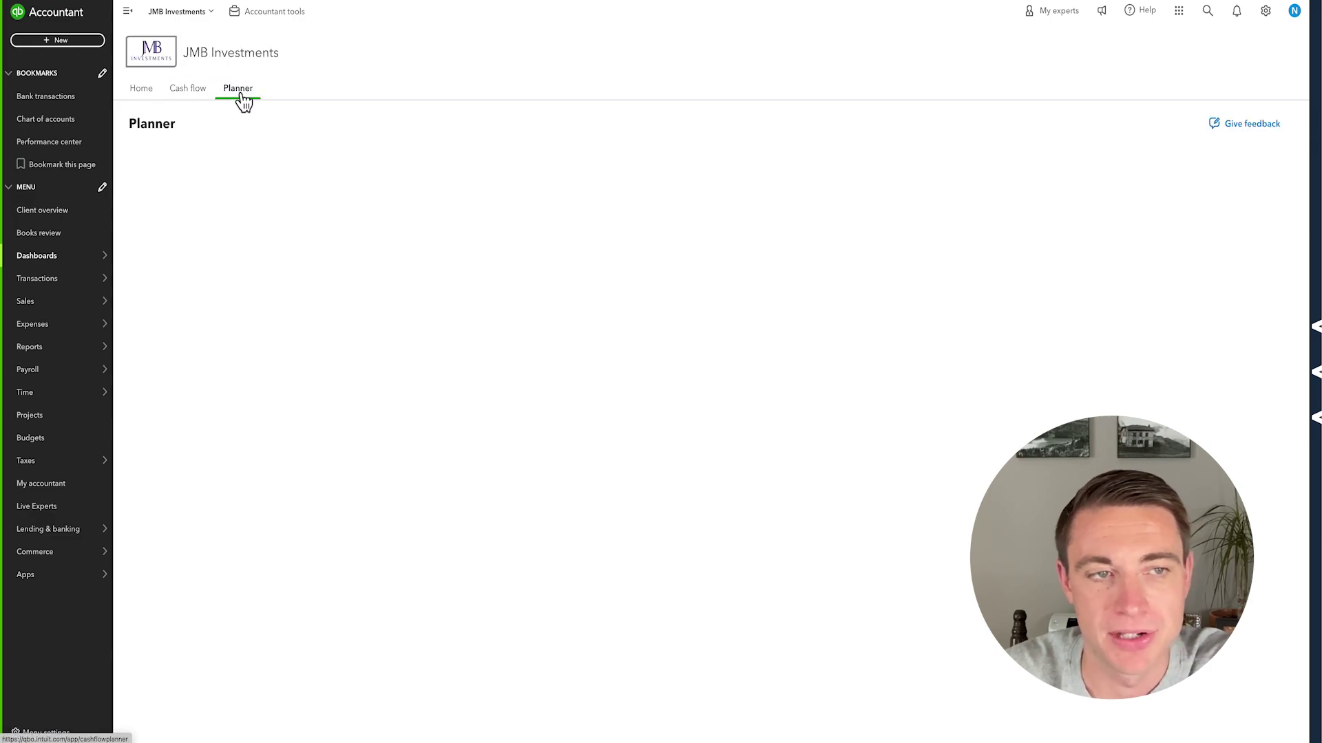
{"action": "left_click", "coordinate": [127, 11]}
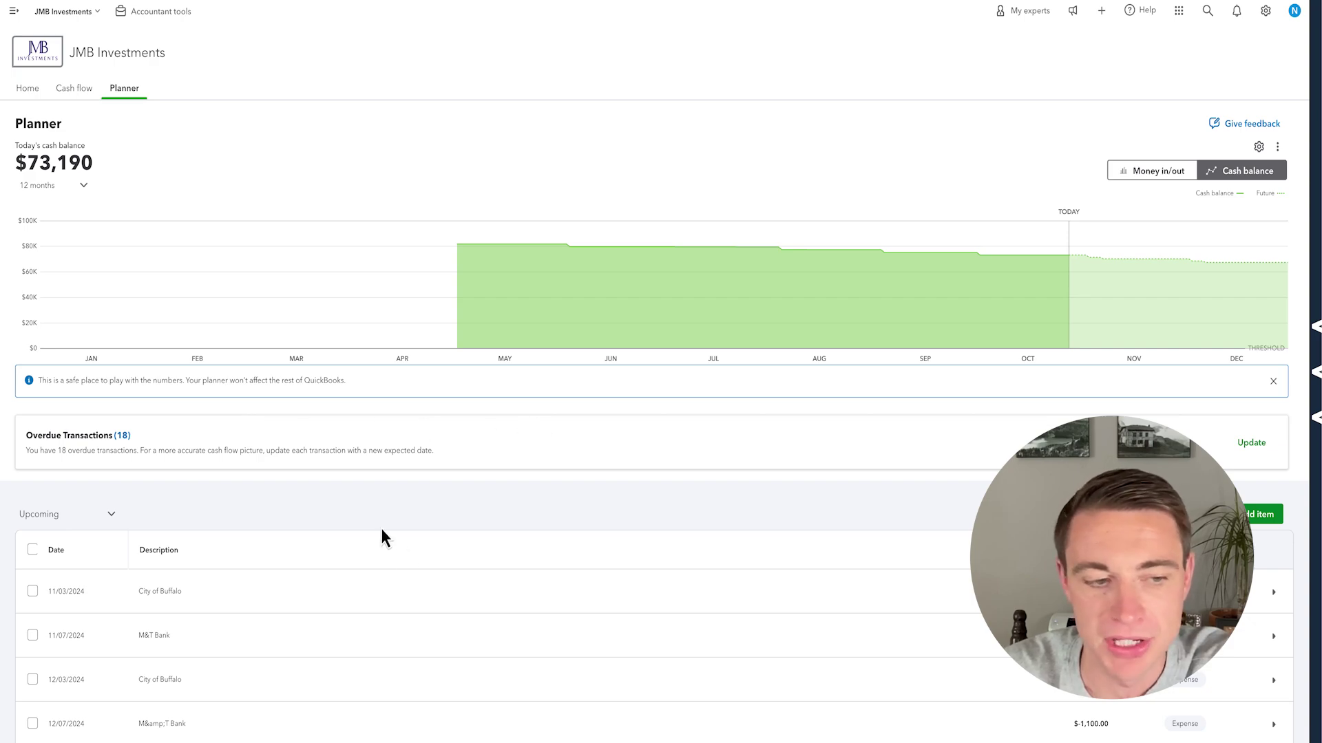
{"action": "scroll", "coordinate": [399, 550], "scroll_direction": "down", "scroll_amount": 3}
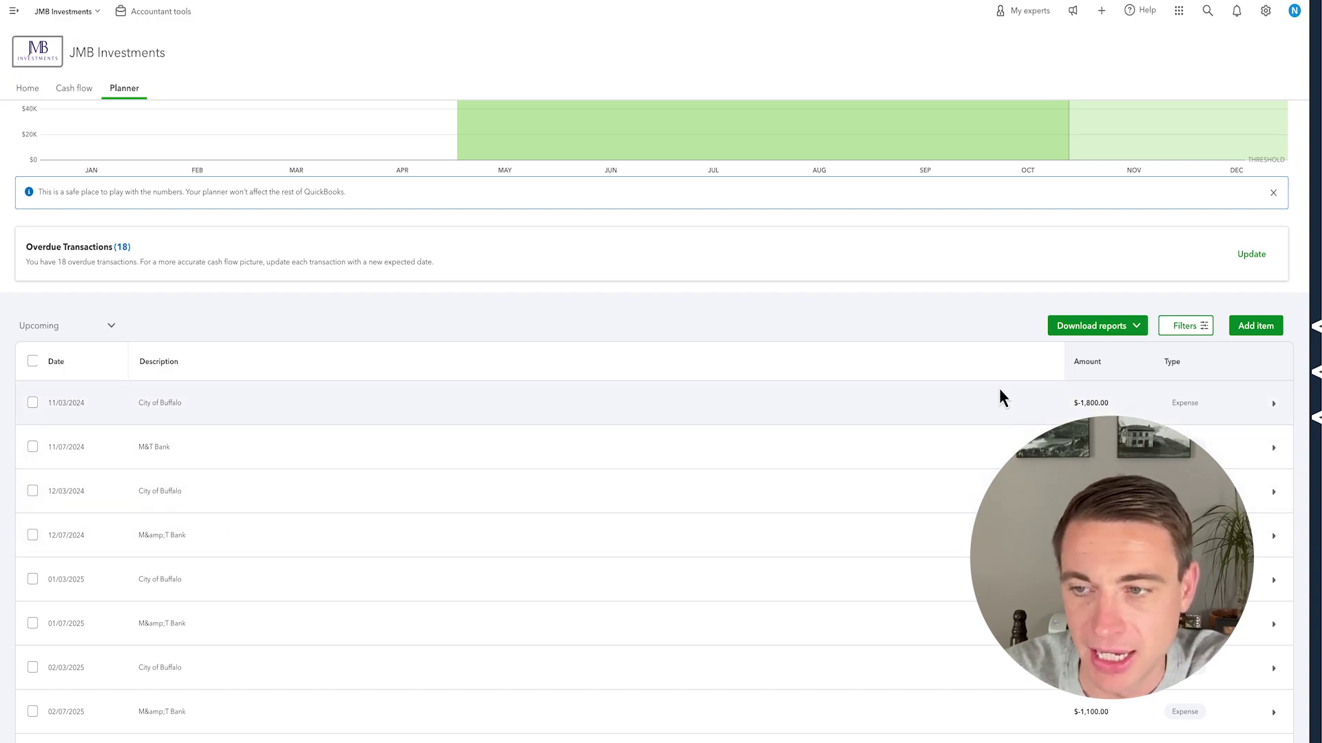
{"action": "left_click", "coordinate": [910, 412]}
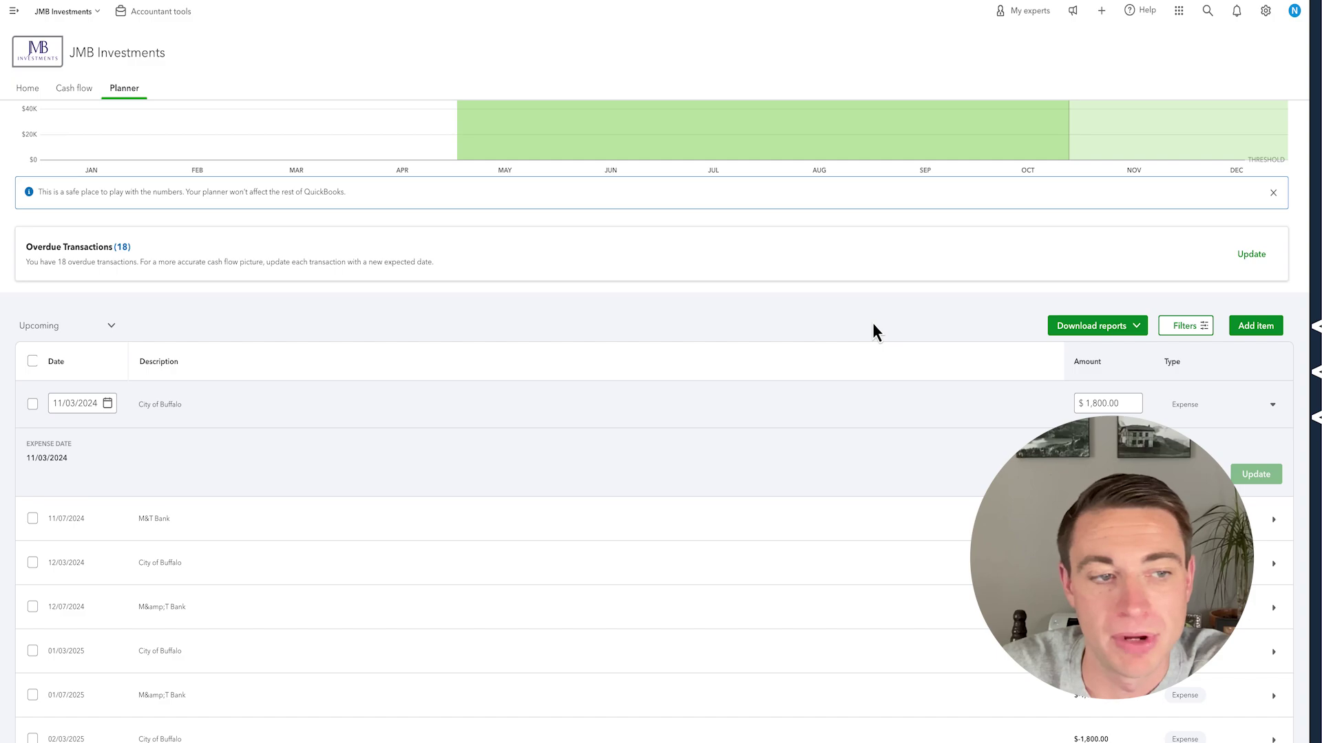
{"action": "left_click", "coordinate": [1176, 331]}
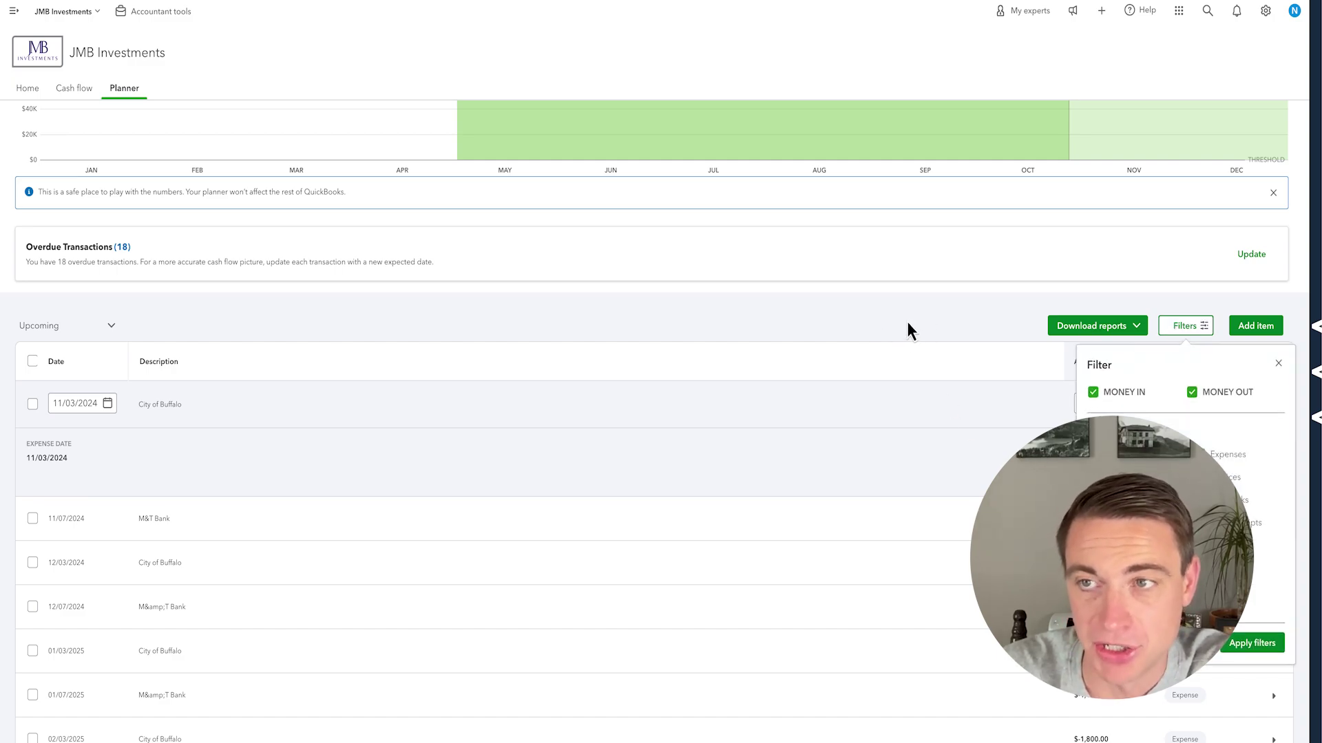
{"action": "left_click", "coordinate": [1278, 363]}
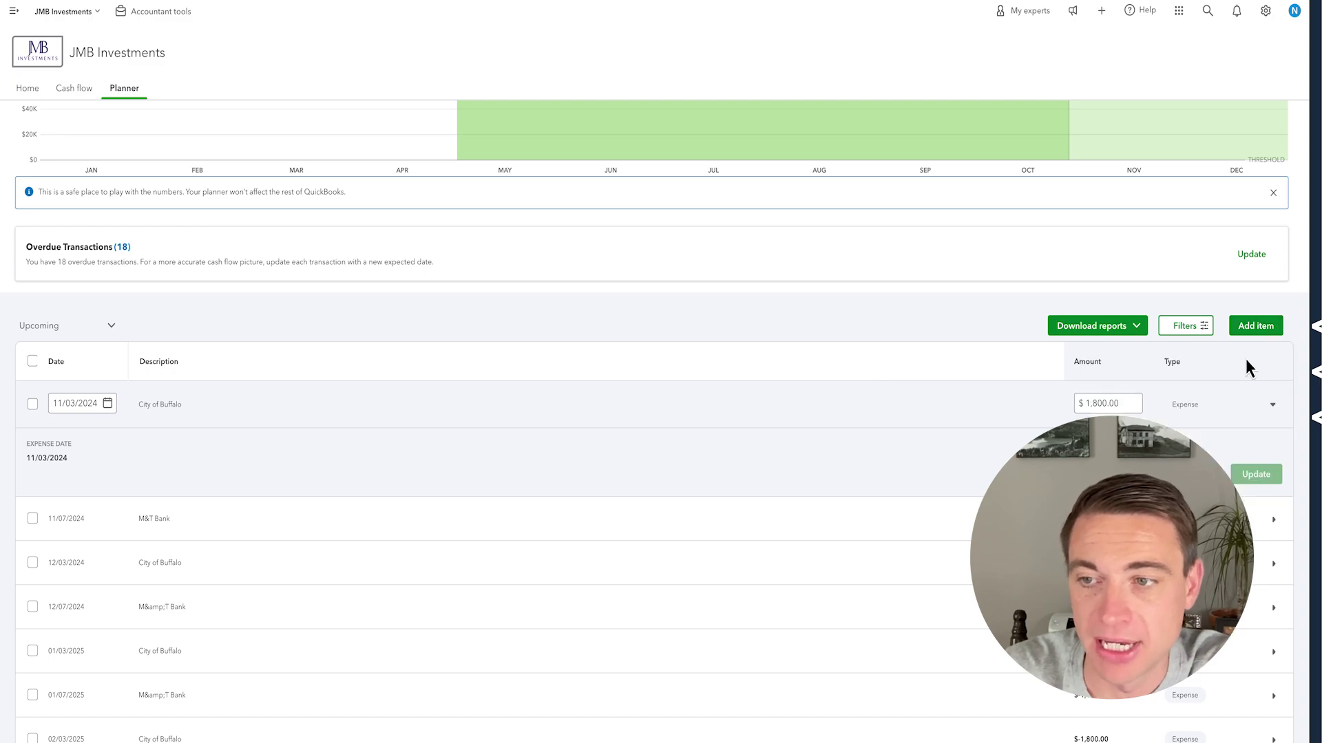
{"action": "left_click", "coordinate": [1247, 327]}
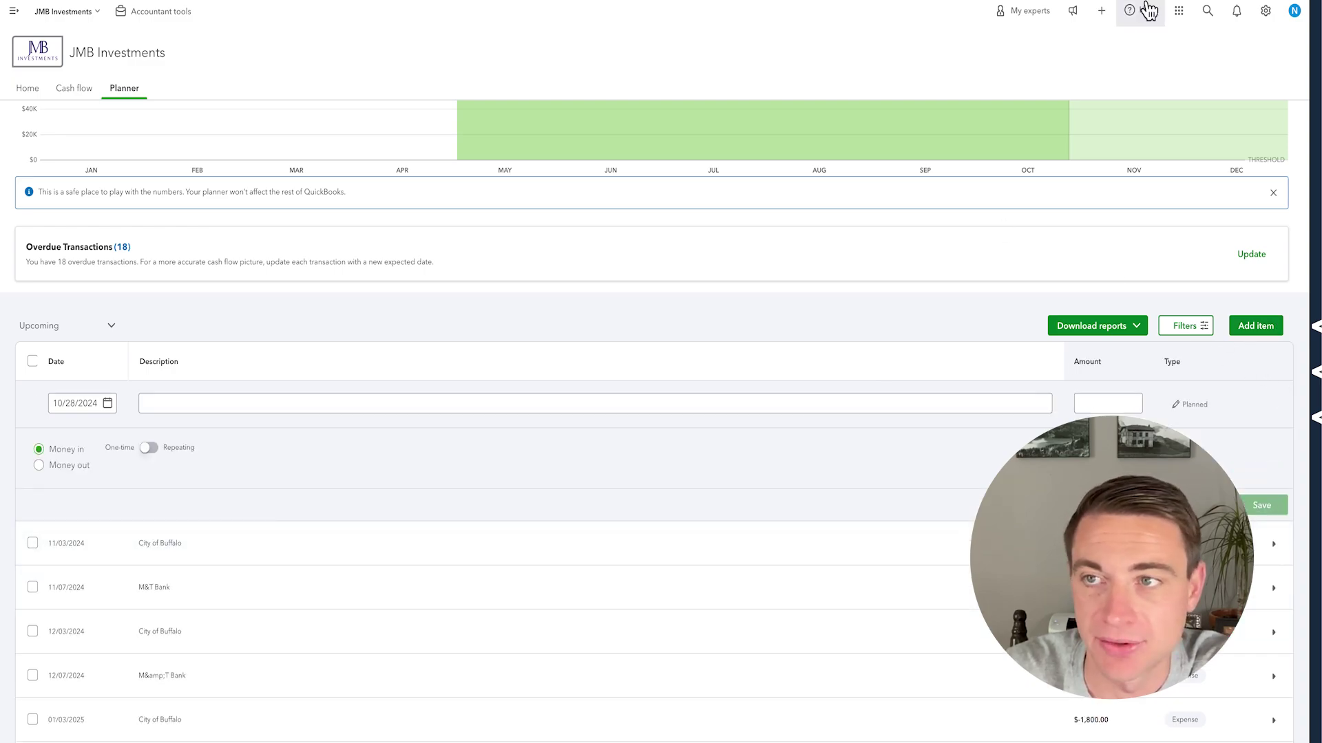
Open the company's Recurring Transactions list to view the scheduled templates
{"action": "left_click", "coordinate": [1177, 13]}
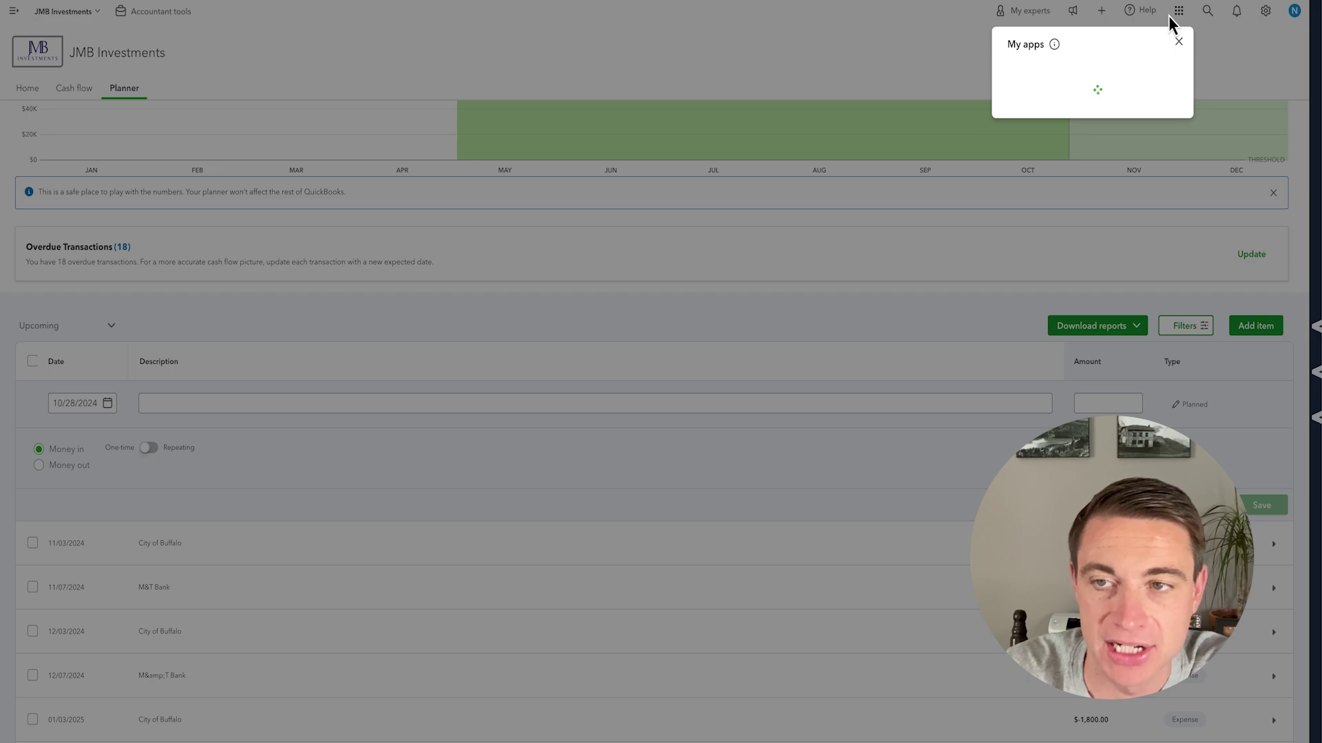
{"action": "left_click", "coordinate": [1178, 41]}
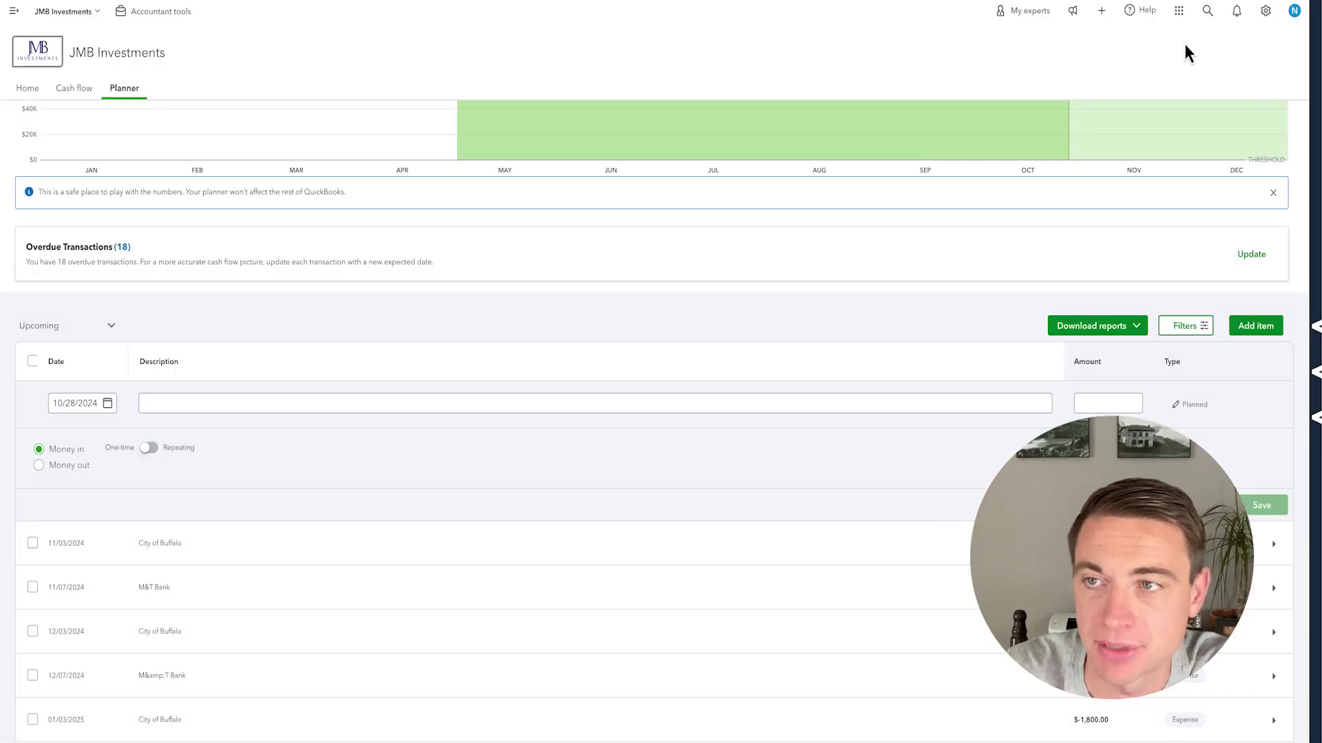
{"action": "left_click", "coordinate": [1266, 12]}
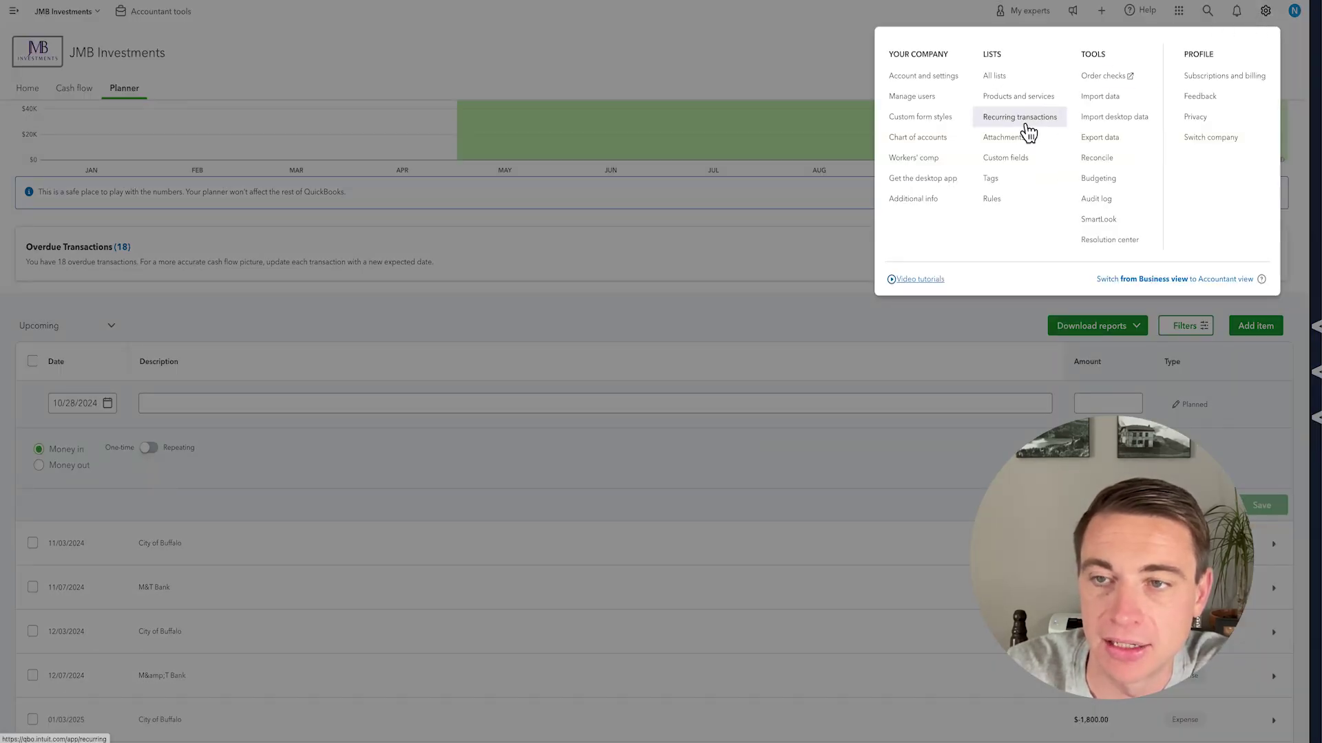
{"action": "left_click", "coordinate": [1026, 130]}
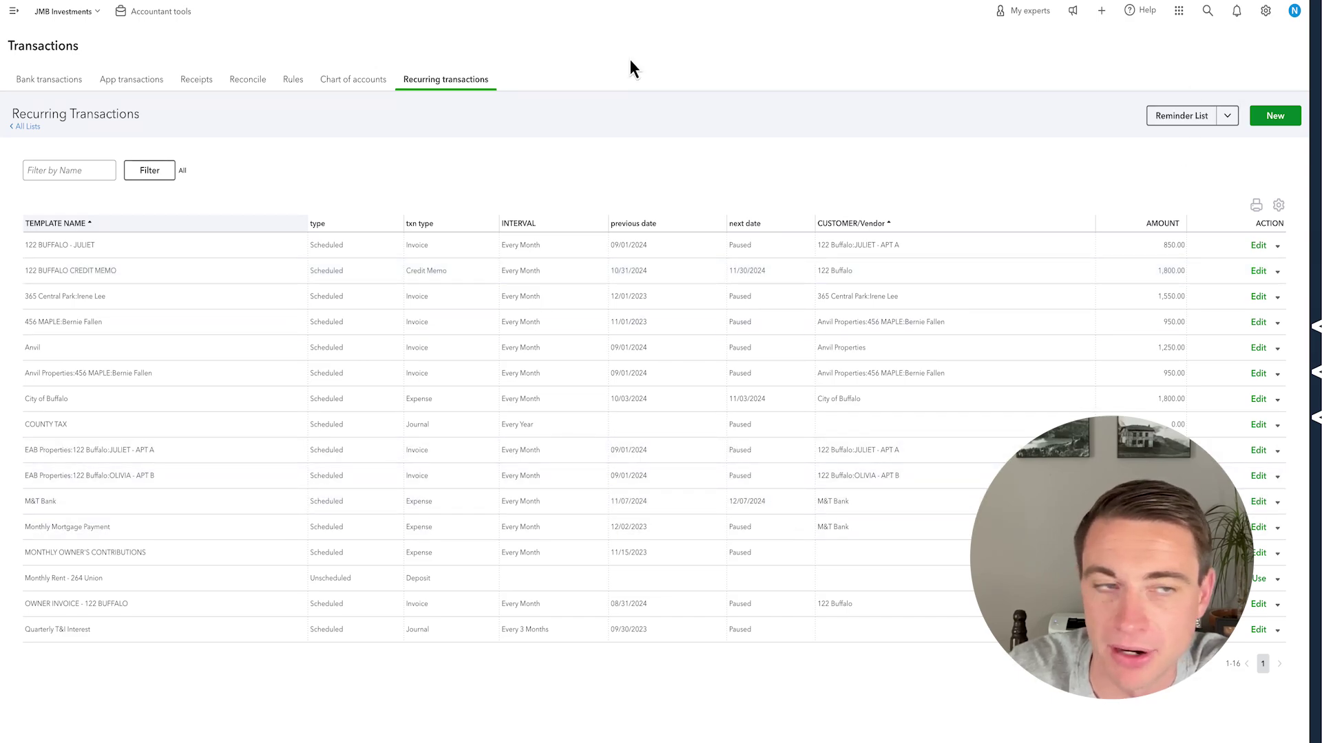
Return from the recurring transactions to the cash flow Planner
{"action": "left_click", "coordinate": [13, 15]}
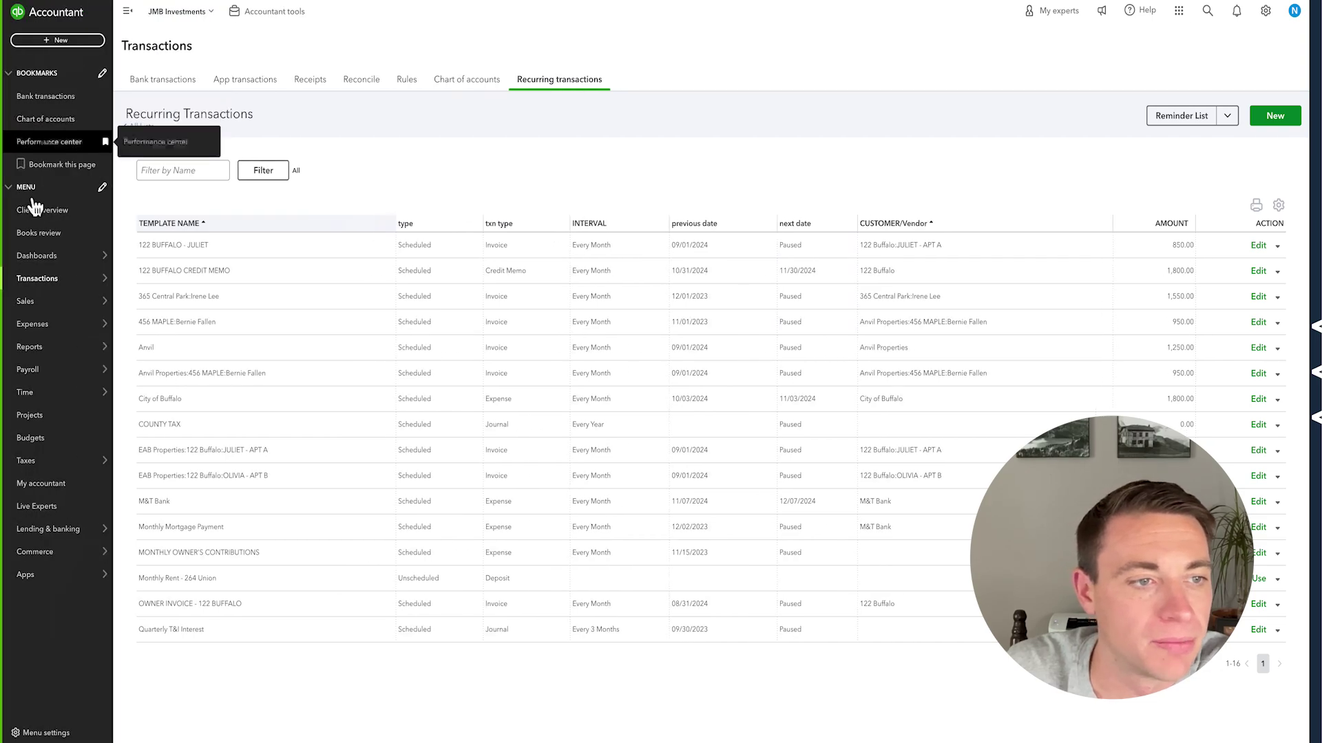
{"action": "mouse_move", "coordinate": [47, 279]}
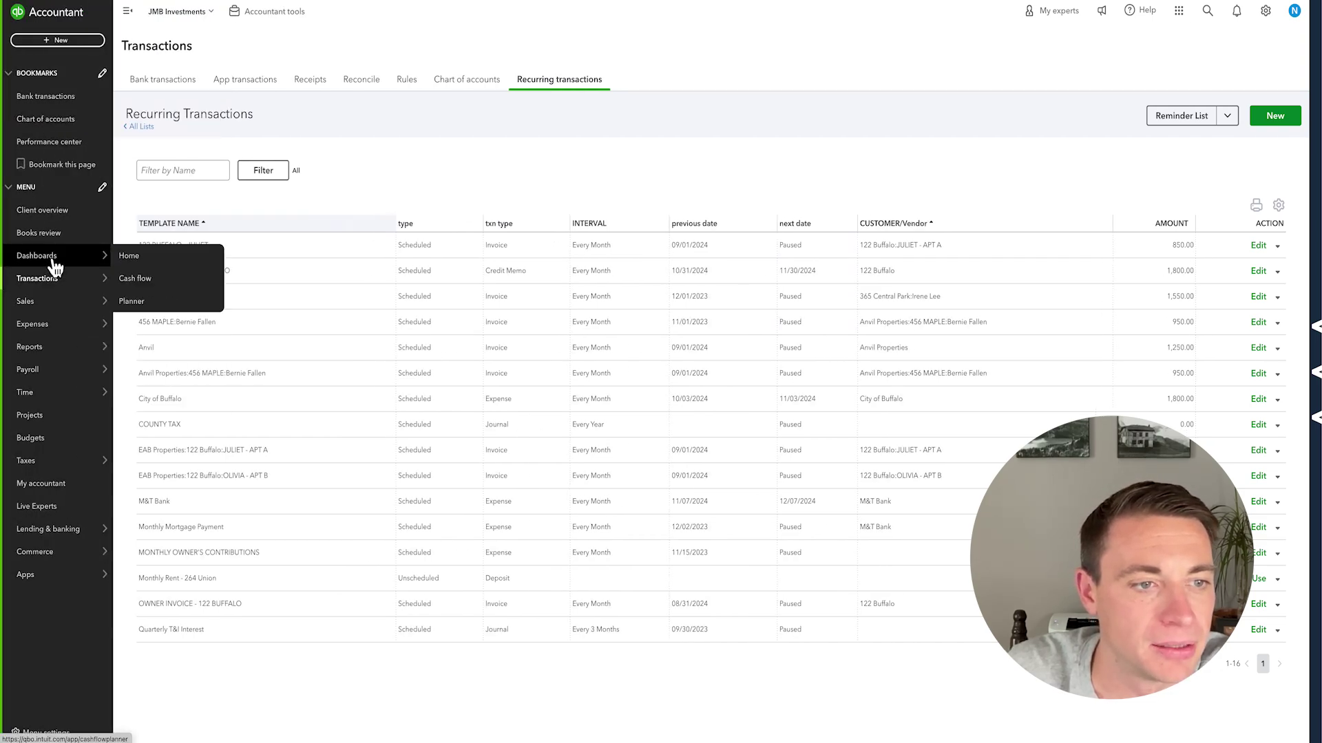
{"action": "mouse_move", "coordinate": [106, 262]}
{"action": "left_click", "coordinate": [131, 301]}
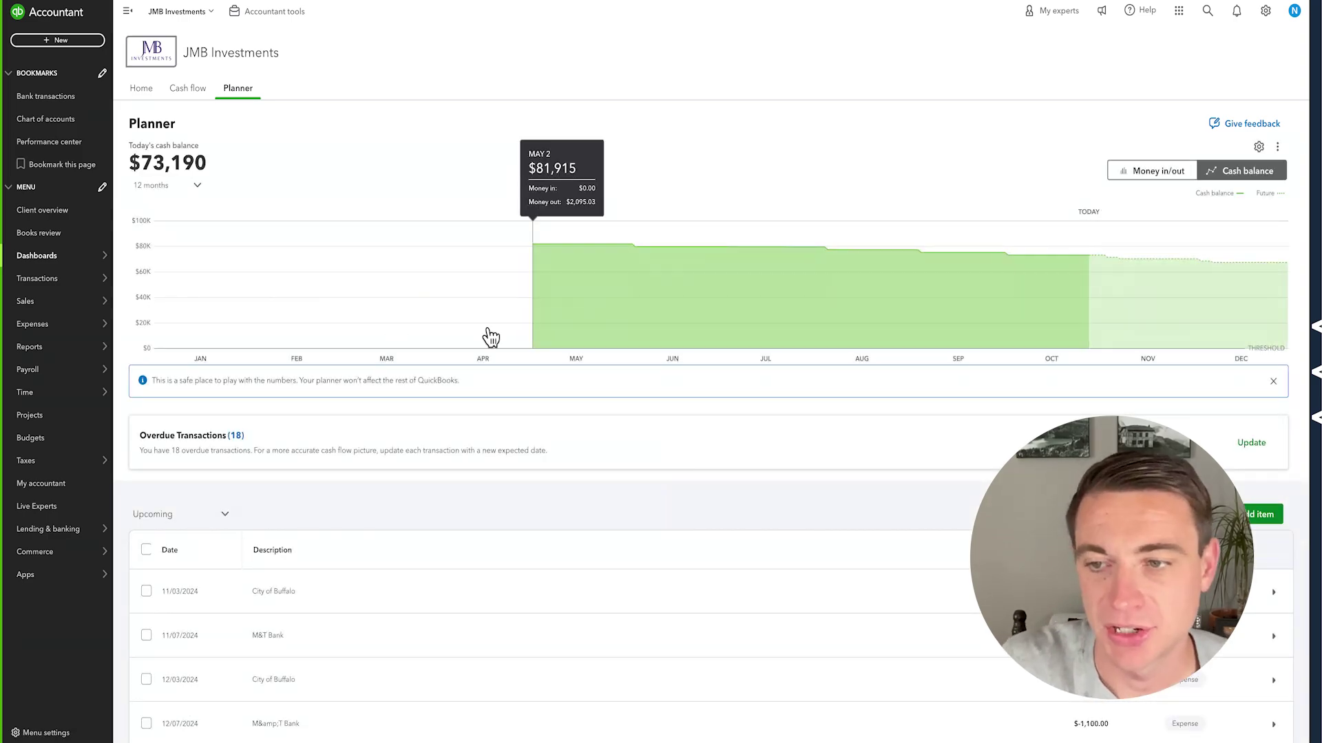
Add a one-time money-in item to the Planner dated 11/01/2024, described as Incoming Financing, for $50,000.00
{"action": "scroll", "coordinate": [650, 486], "scroll_direction": "down", "scroll_amount": 3}
{"action": "scroll", "coordinate": [645, 481], "scroll_direction": "down", "scroll_amount": 1}
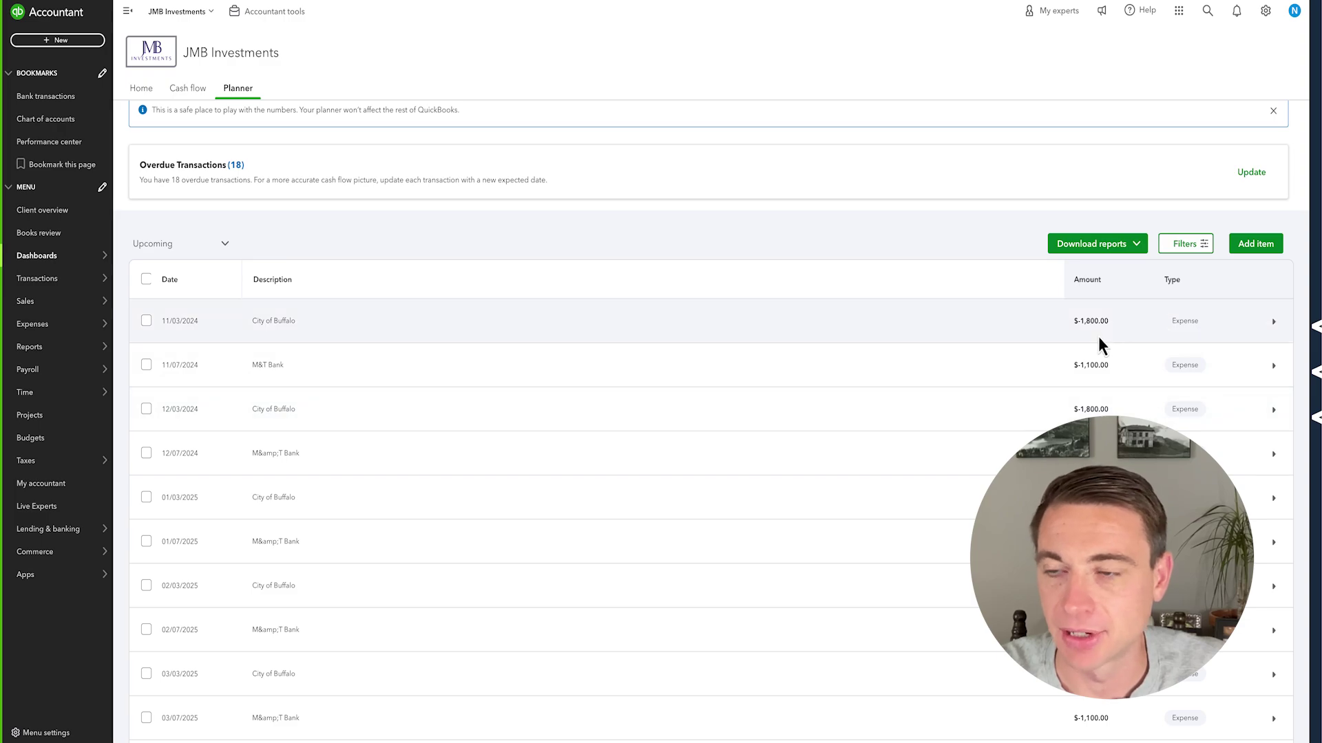
{"action": "left_click", "coordinate": [1257, 253]}
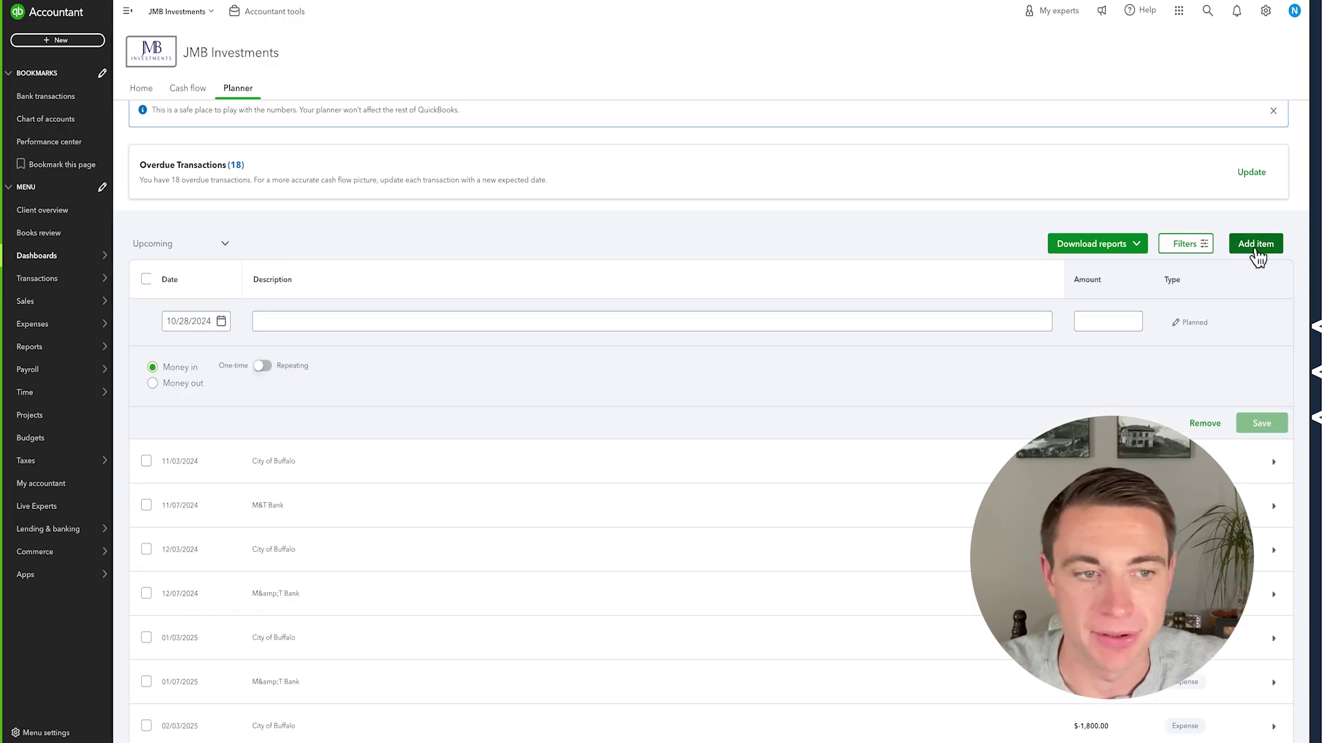
{"action": "left_click", "coordinate": [221, 322]}
{"action": "left_click", "coordinate": [276, 355]}
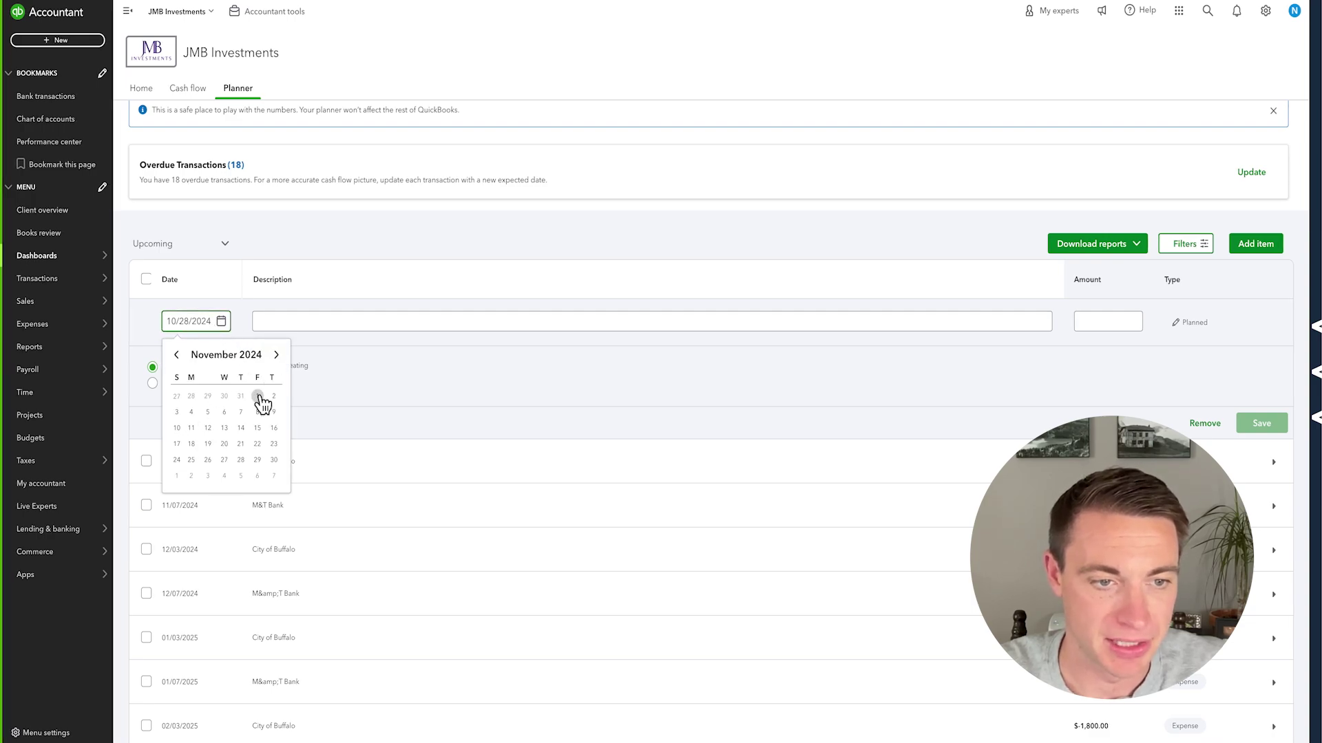
{"action": "left_click", "coordinate": [258, 397]}
{"action": "left_click", "coordinate": [289, 321]}
{"action": "type", "text": "Ind"}
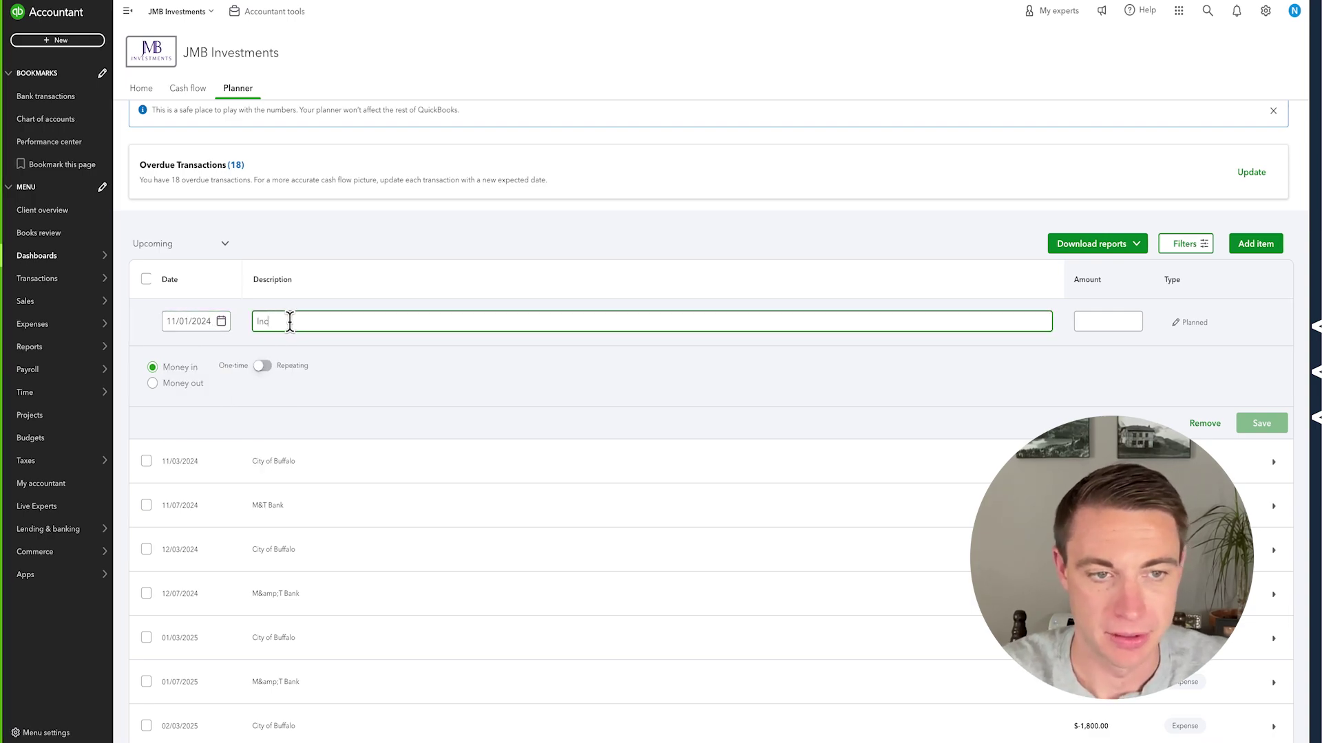
{"action": "type", "text": "oming Financing"}
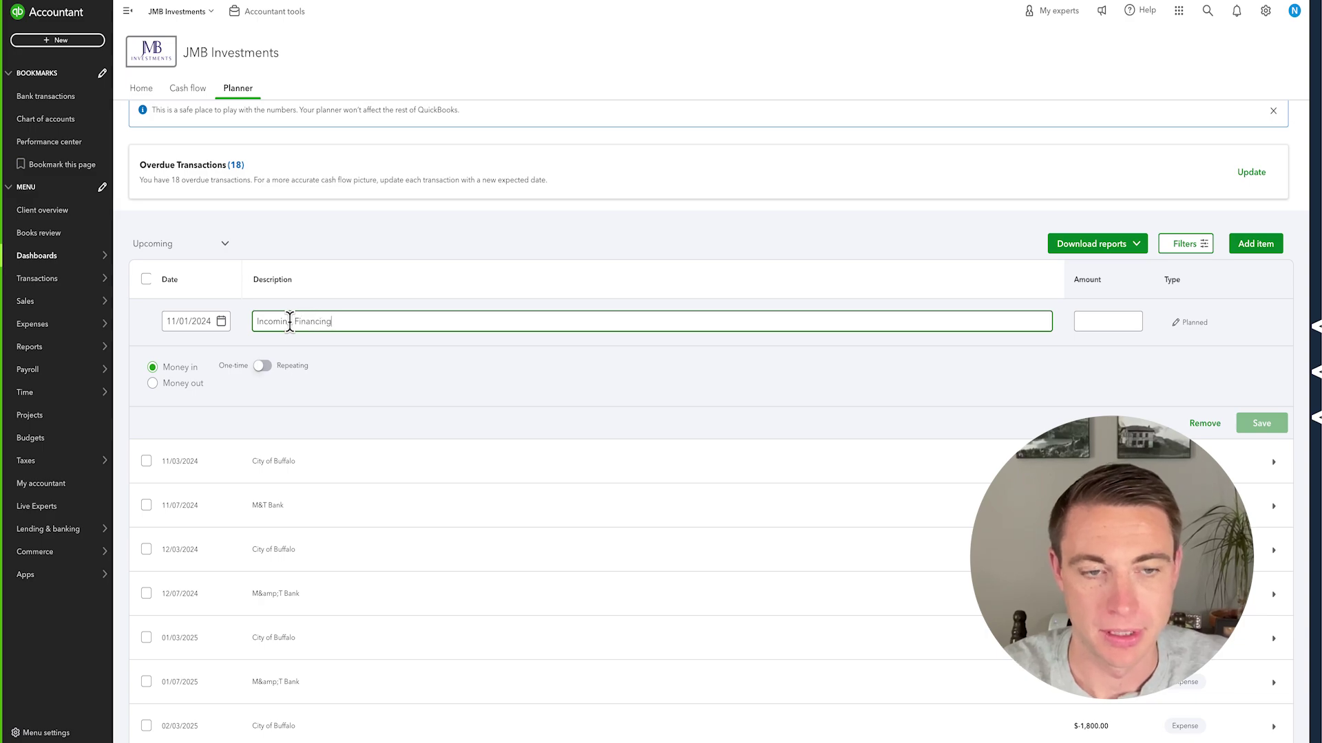
{"action": "left_click", "coordinate": [1099, 321]}
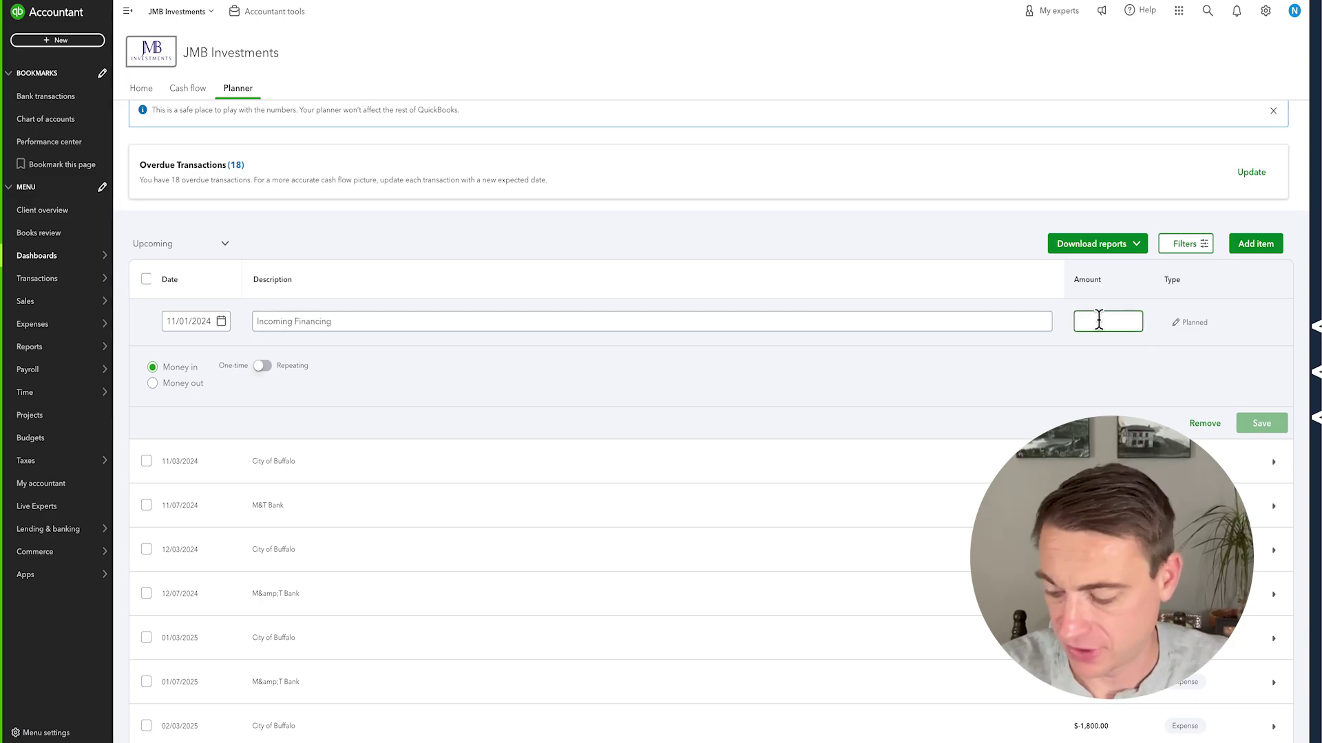
{"action": "type", "text": "500000.00"}
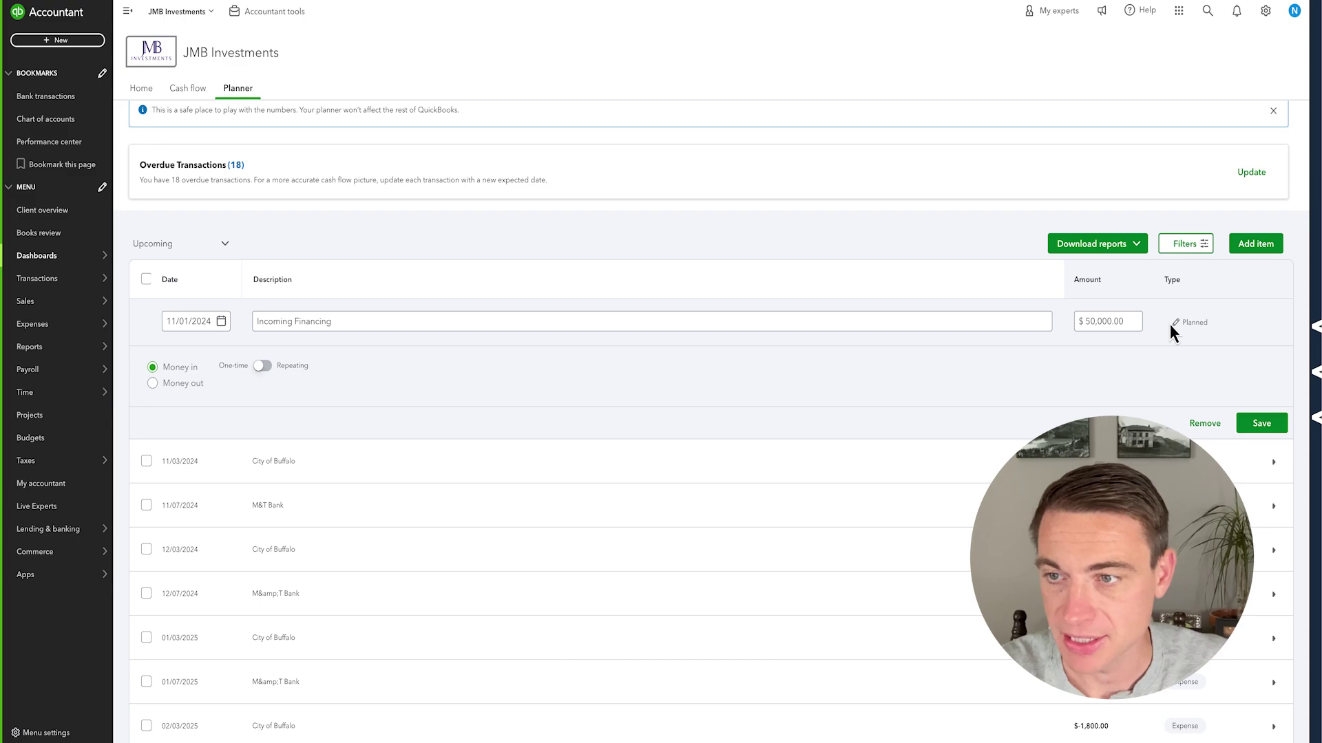
{"action": "left_click", "coordinate": [1260, 424]}
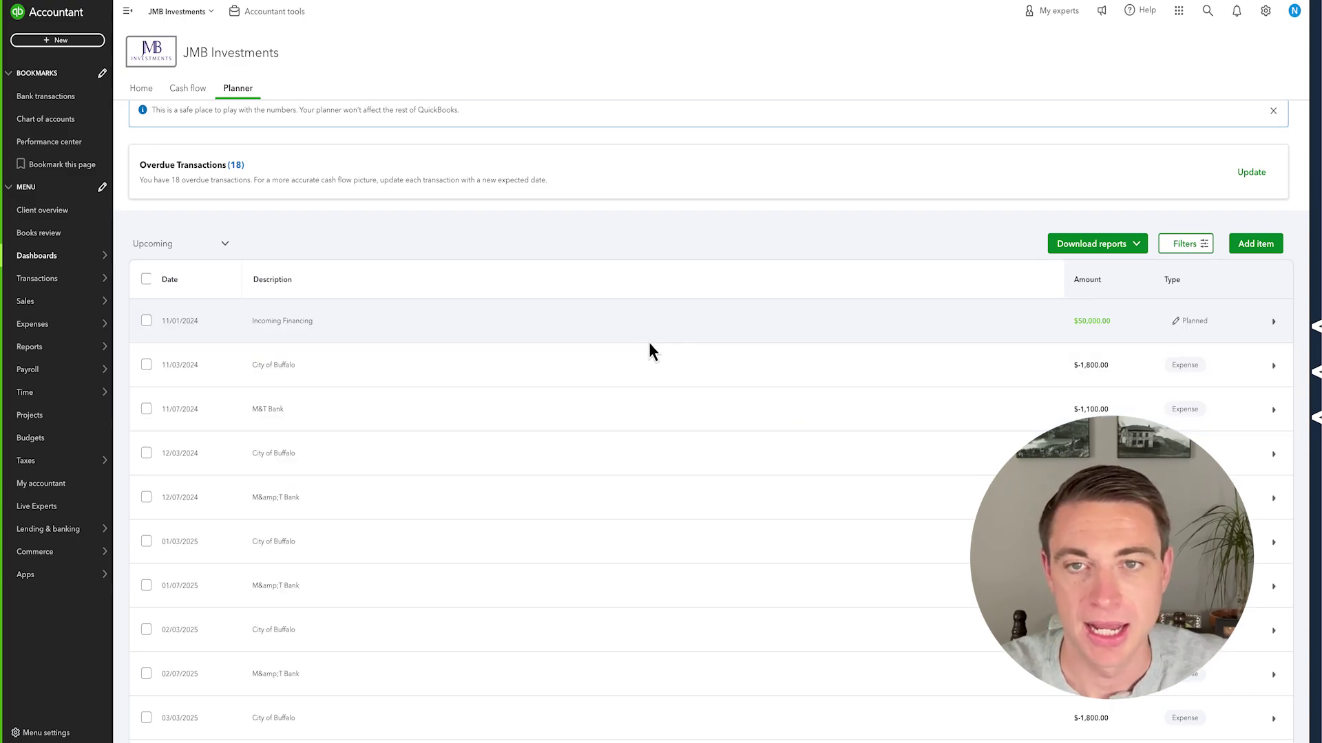
Start a money-in Planner item dated 11/15/2024, described as Owner's Investment, and enter its amount
{"action": "scroll", "coordinate": [649, 344], "scroll_direction": "up", "scroll_amount": 4}
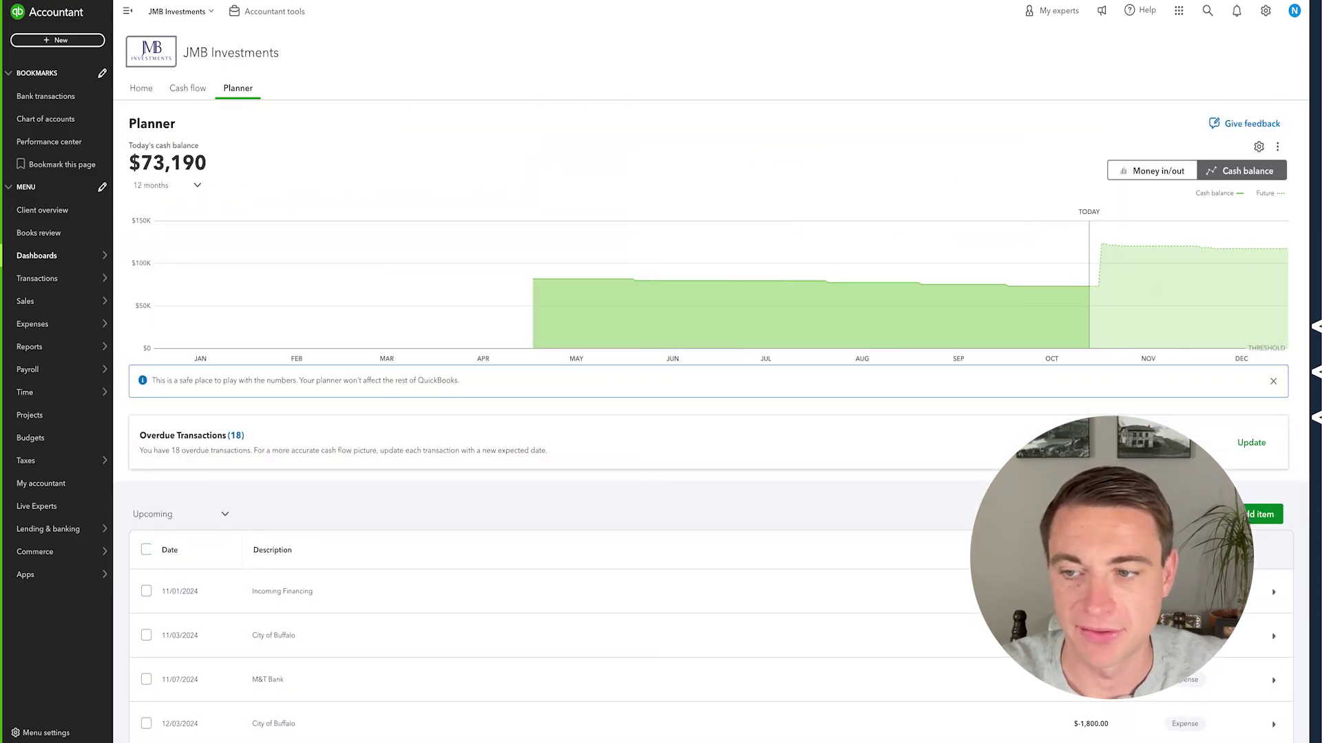
{"action": "scroll", "coordinate": [1239, 434], "scroll_direction": "down", "scroll_amount": 2}
{"action": "left_click", "coordinate": [1270, 403]}
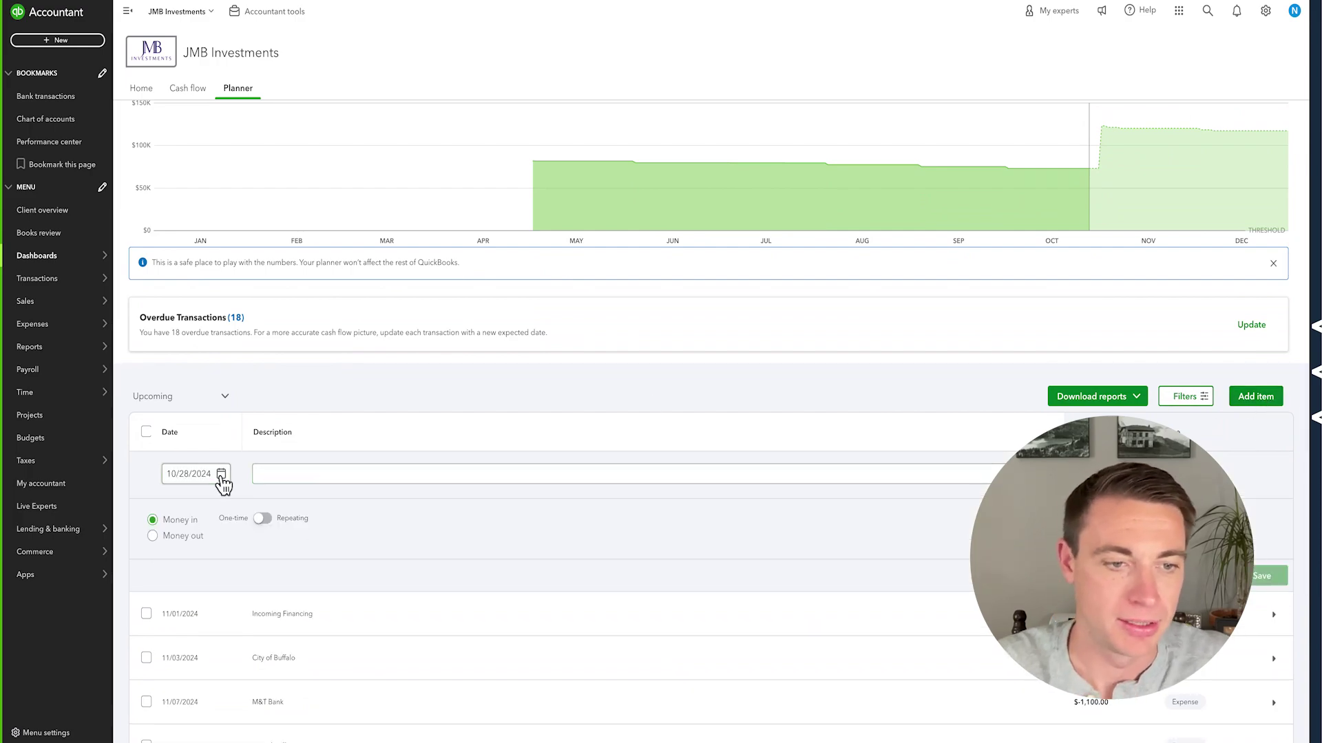
{"action": "left_click", "coordinate": [221, 474]}
{"action": "left_click", "coordinate": [276, 508]}
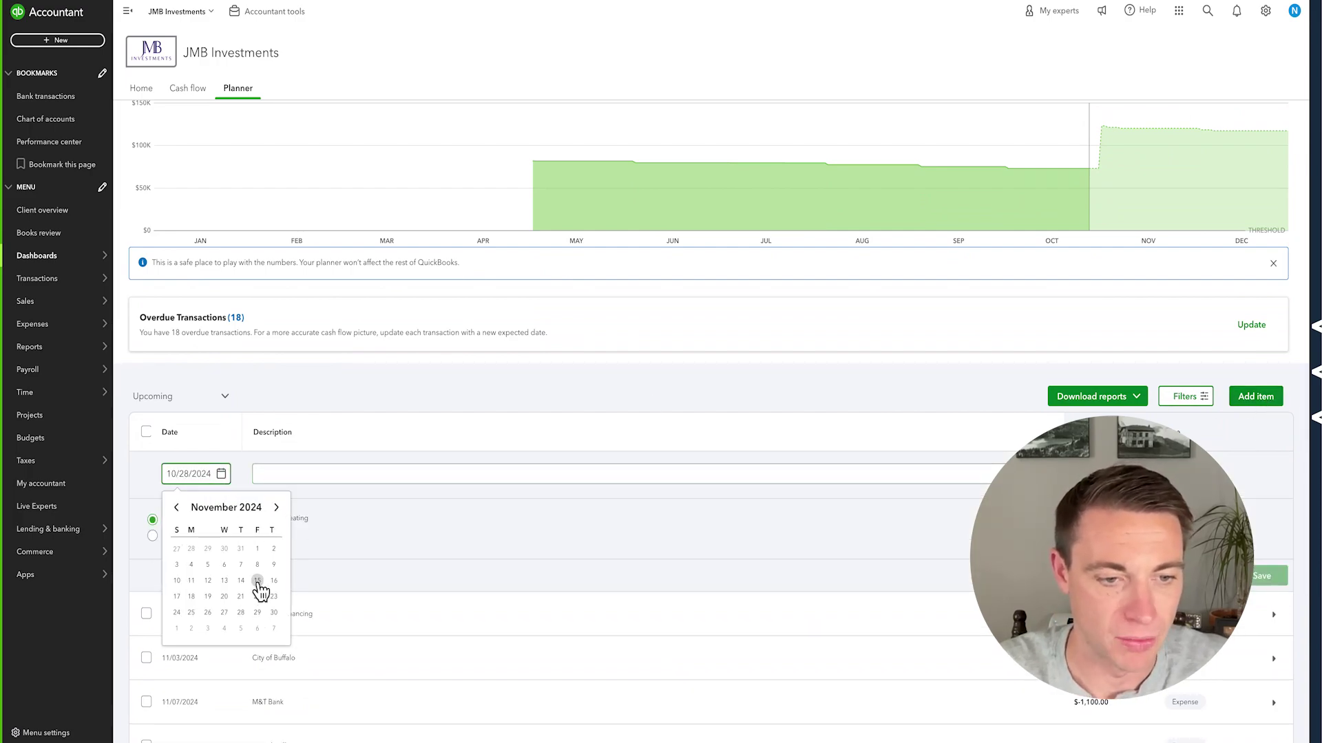
{"action": "left_click", "coordinate": [257, 580]}
{"action": "left_click", "coordinate": [282, 473]}
{"action": "type", "text": "Owner's Investment"}
{"action": "left_click", "coordinate": [1093, 474]}
{"action": "type", "text": "10000"}
{"action": "key", "text": "Tab"}
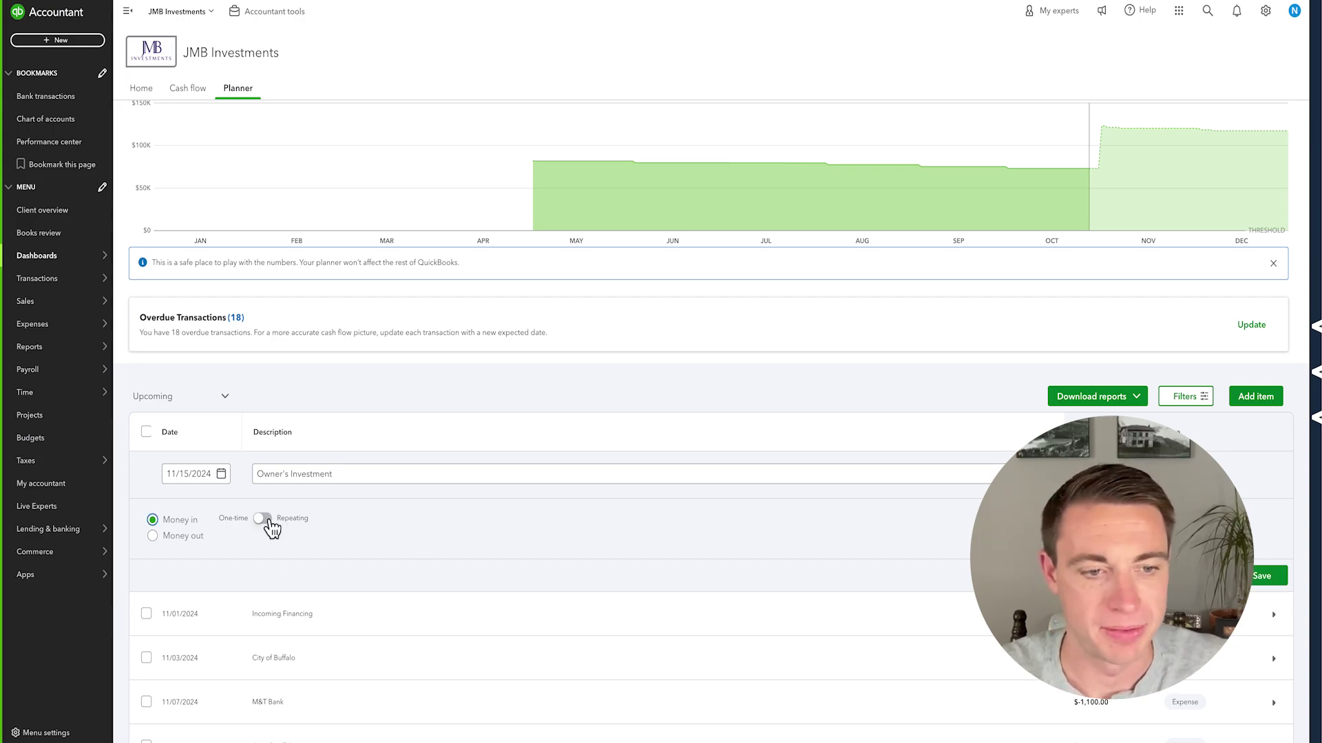
Make the Owner's Investment item repeat every month on day 5 with no end date, and save it
{"action": "left_click", "coordinate": [262, 519]}
{"action": "left_click", "coordinate": [268, 545]}
{"action": "left_click", "coordinate": [267, 597]}
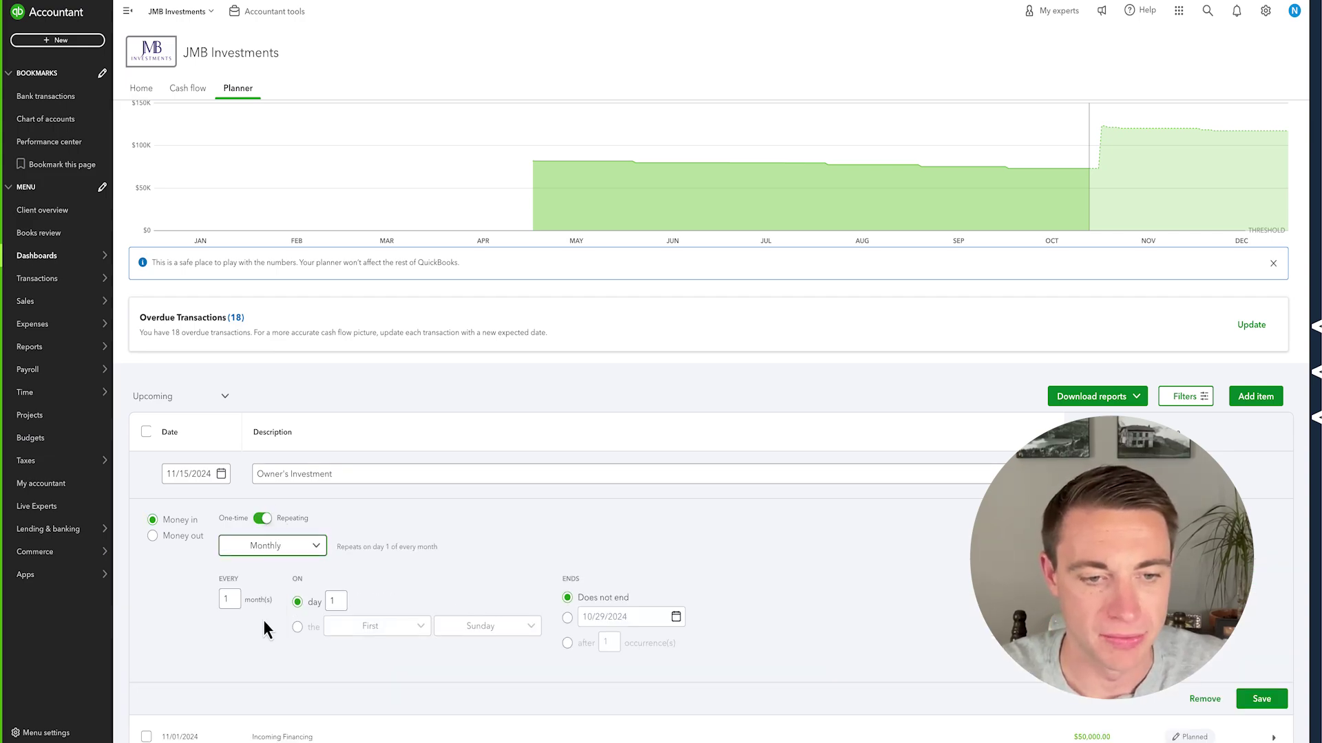
{"action": "left_click", "coordinate": [333, 601]}
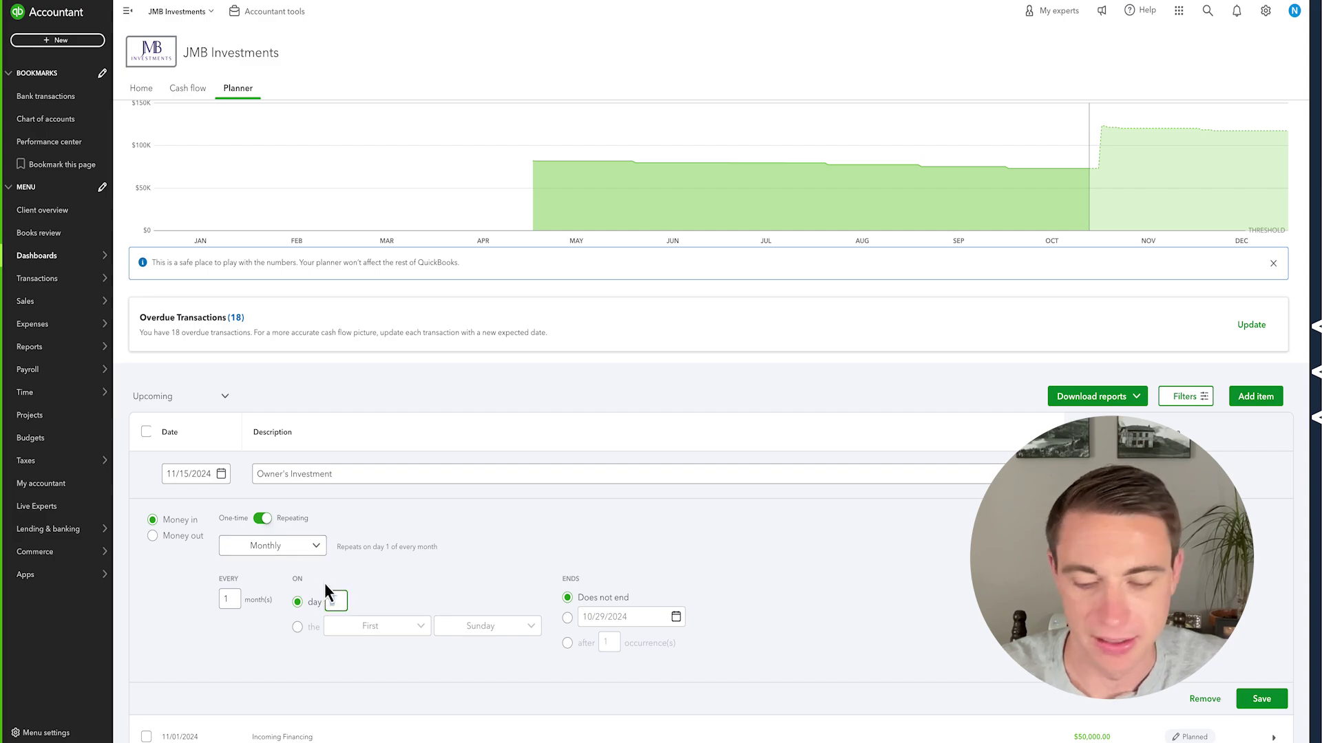
{"action": "left_click", "coordinate": [1261, 699]}
{"action": "mouse_move", "coordinate": [1174, 172]}
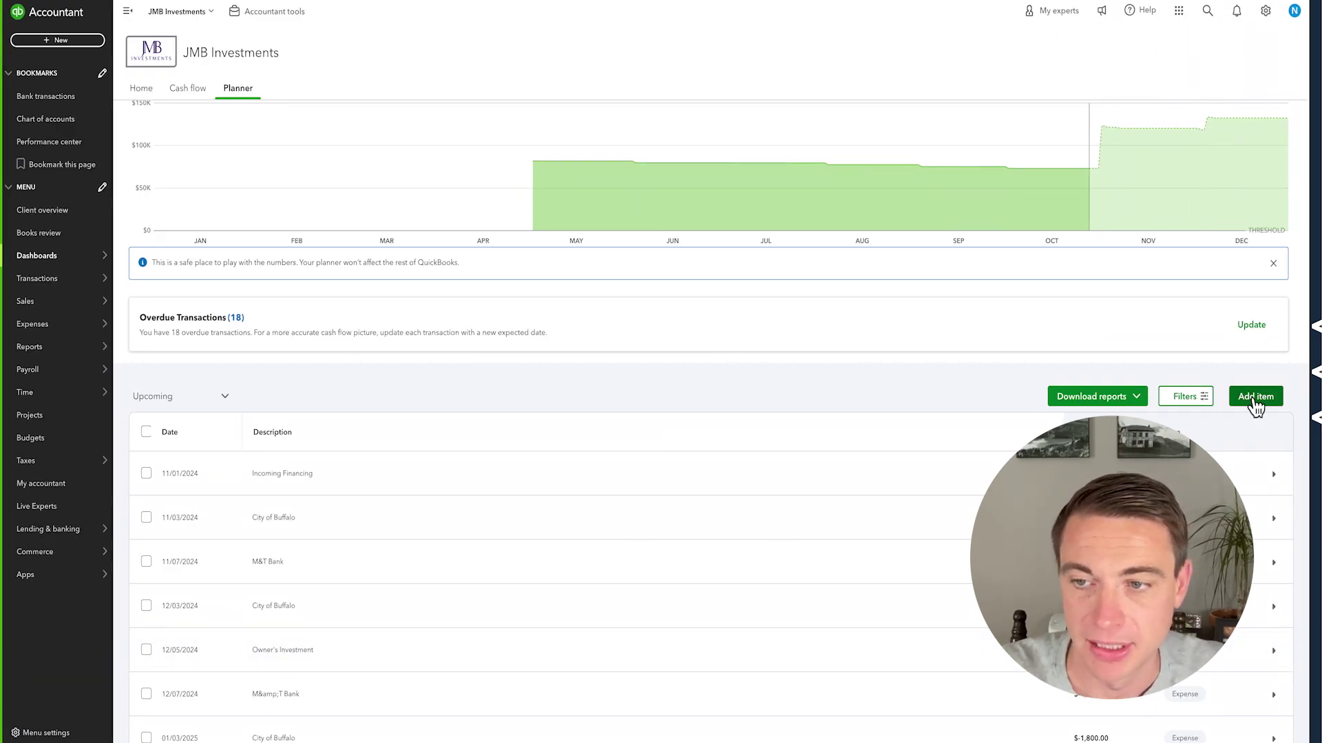
Add a money-out Planner item described as Owner Draws for $25,000.00, repeating on day 1 every 3 months with no end date
{"action": "left_click", "coordinate": [1256, 398]}
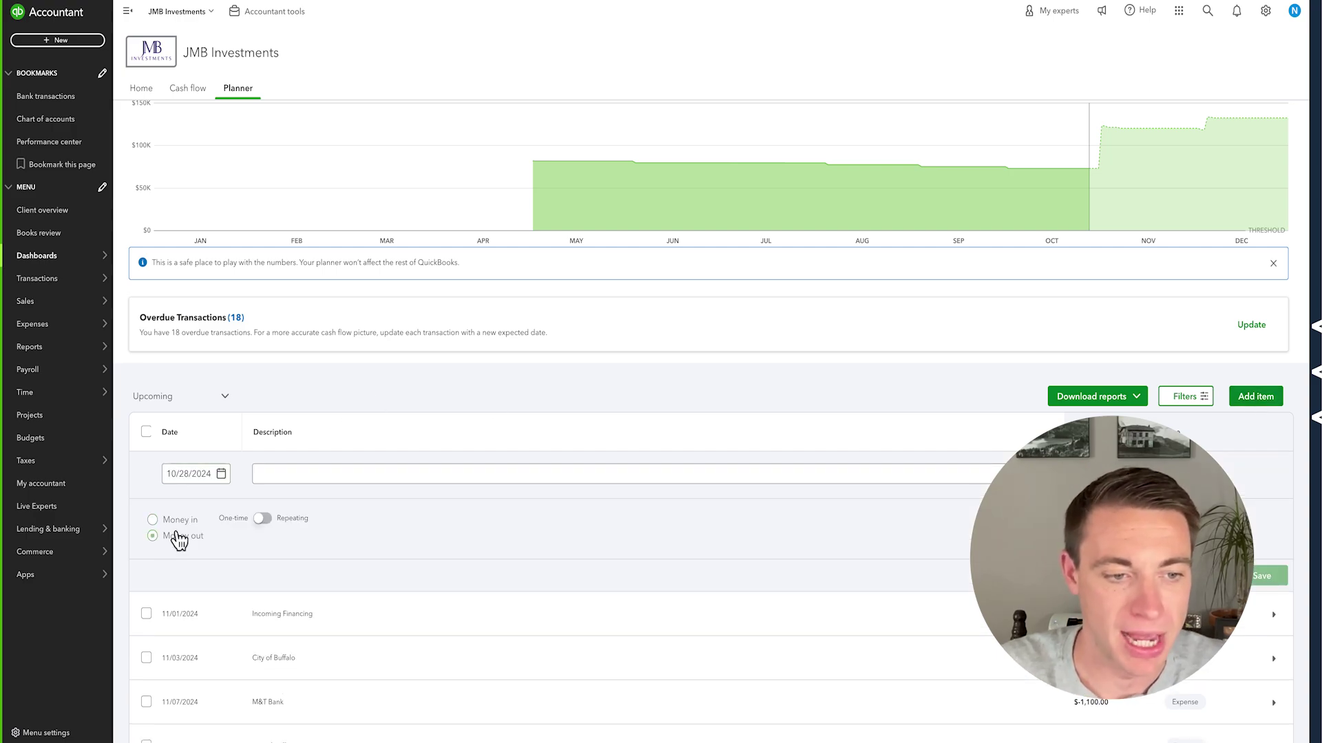
{"action": "left_click", "coordinate": [301, 475]}
{"action": "type", "text": "Owner Draws"}
{"action": "left_click", "coordinate": [262, 518]}
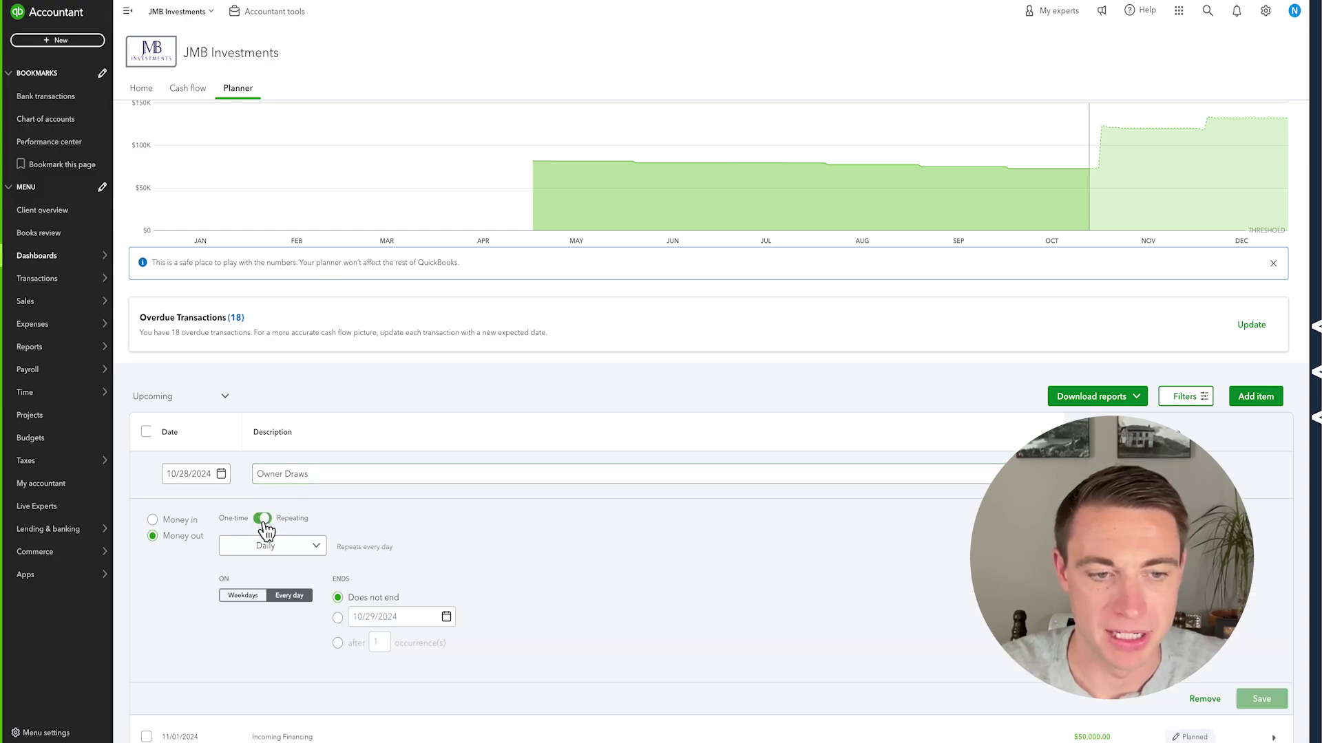
{"action": "left_click", "coordinate": [275, 546]}
{"action": "left_click", "coordinate": [266, 614]}
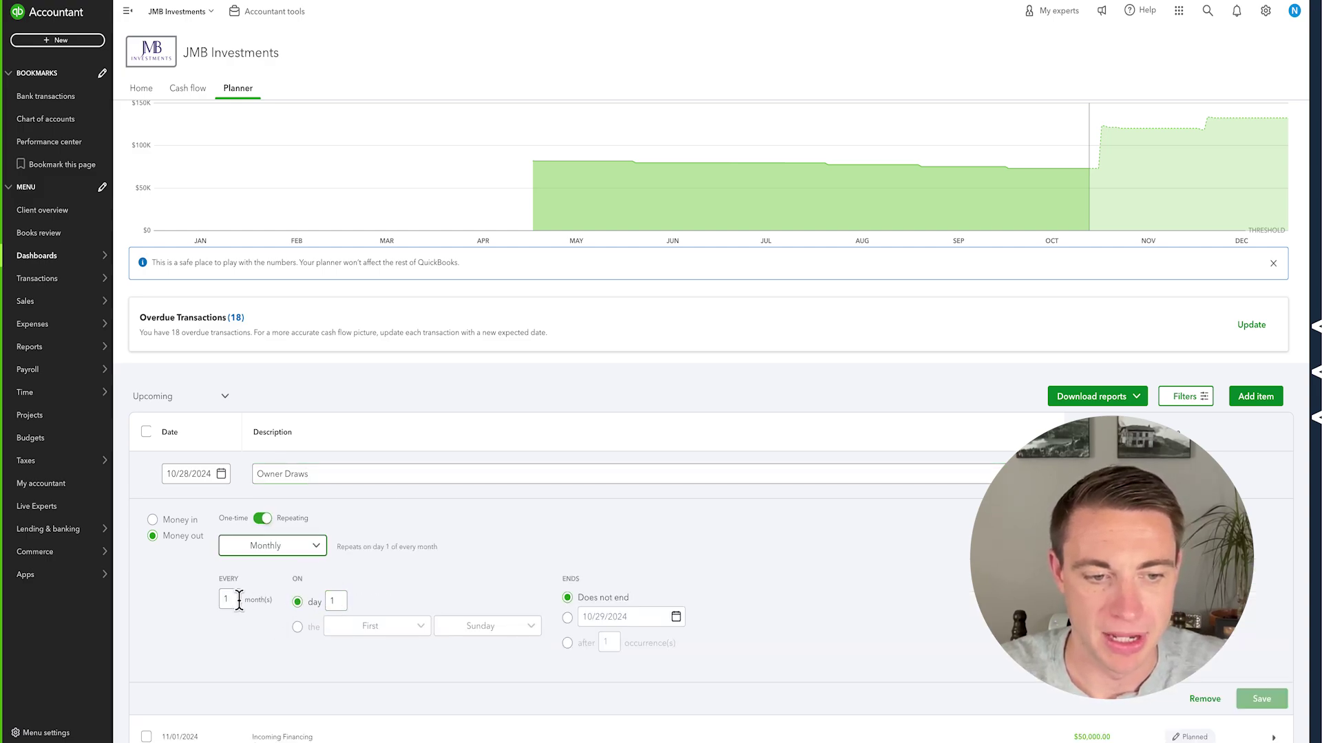
{"action": "left_click_drag", "start_coordinate": [231, 596], "coordinate": [212, 592]}
{"action": "type", "text": "3"}
{"action": "key", "text": "Tab"}
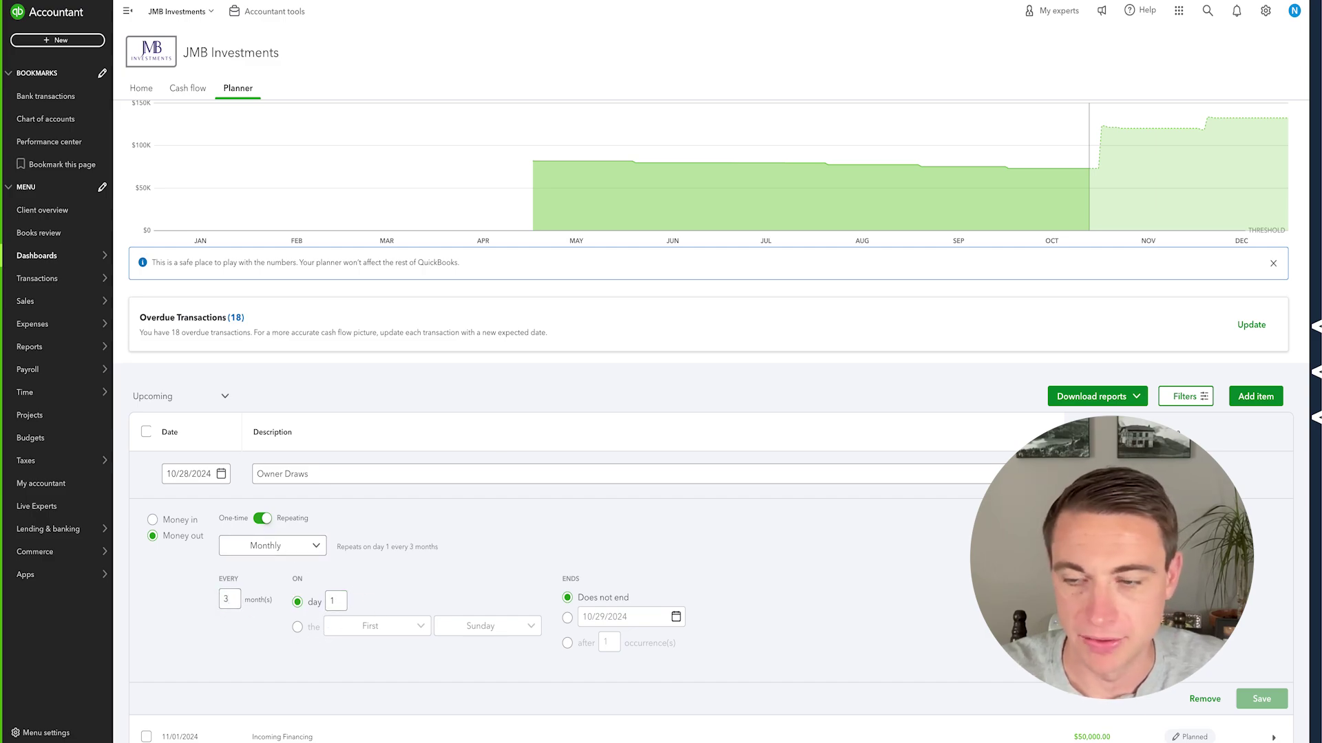
{"action": "type", "text": "1"}
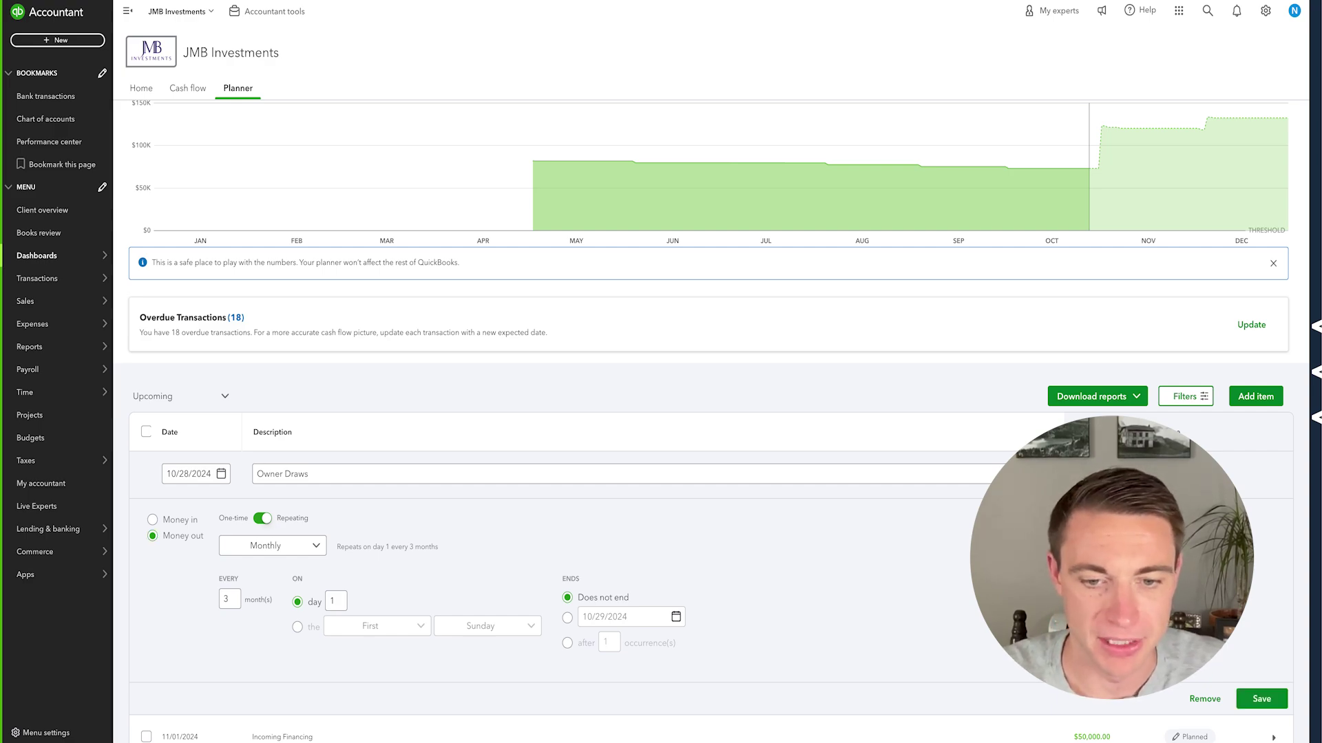
{"action": "left_click", "coordinate": [1261, 699]}
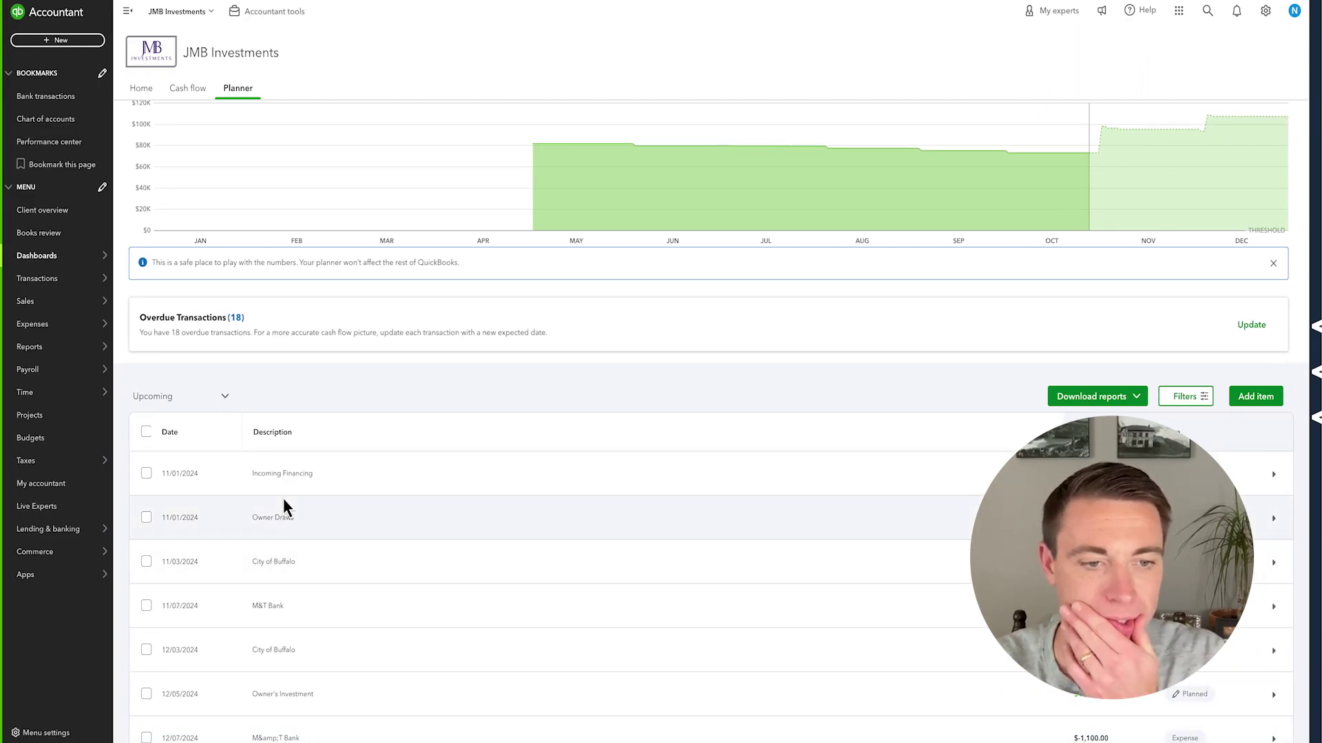
Expand the 11/01/2024 Owner Draws item and review its repeat settings alongside the projected cash balance chart
{"action": "left_click", "coordinate": [271, 516]}
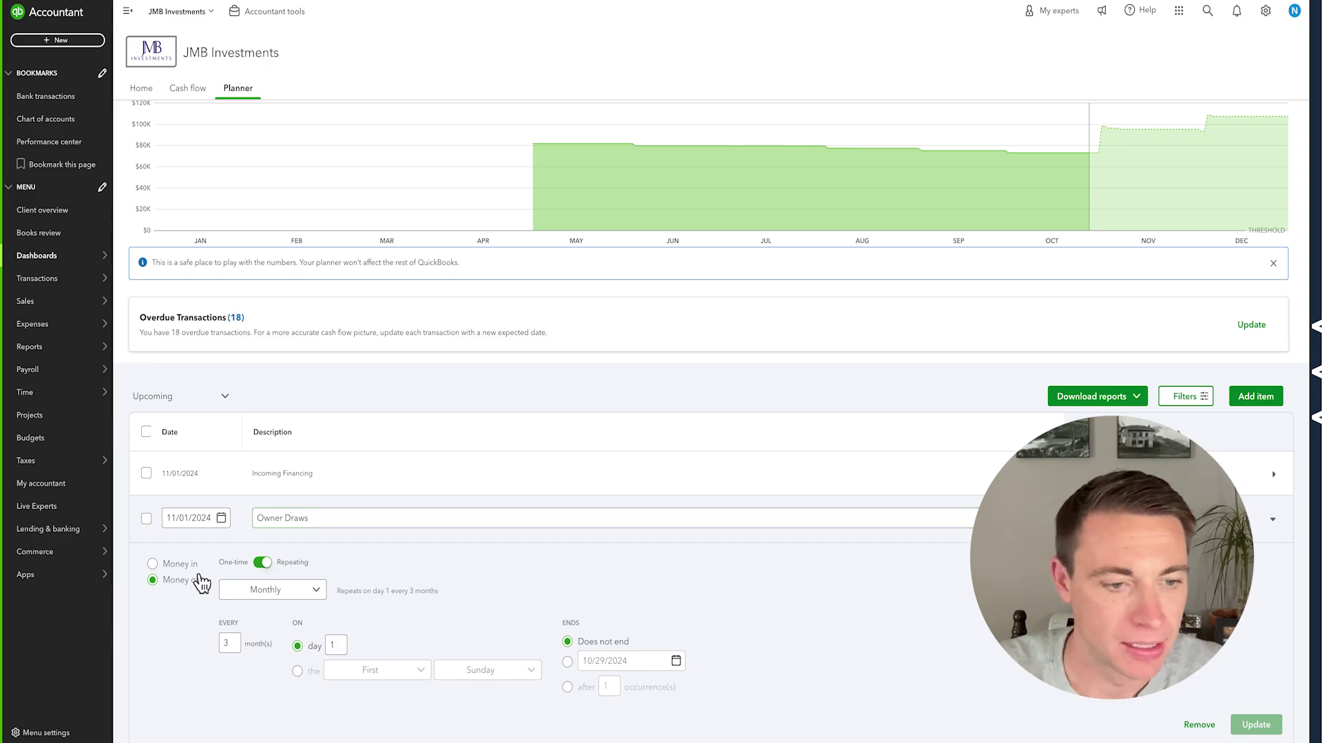
{"action": "scroll", "coordinate": [1193, 410], "scroll_direction": "down", "scroll_amount": 2}
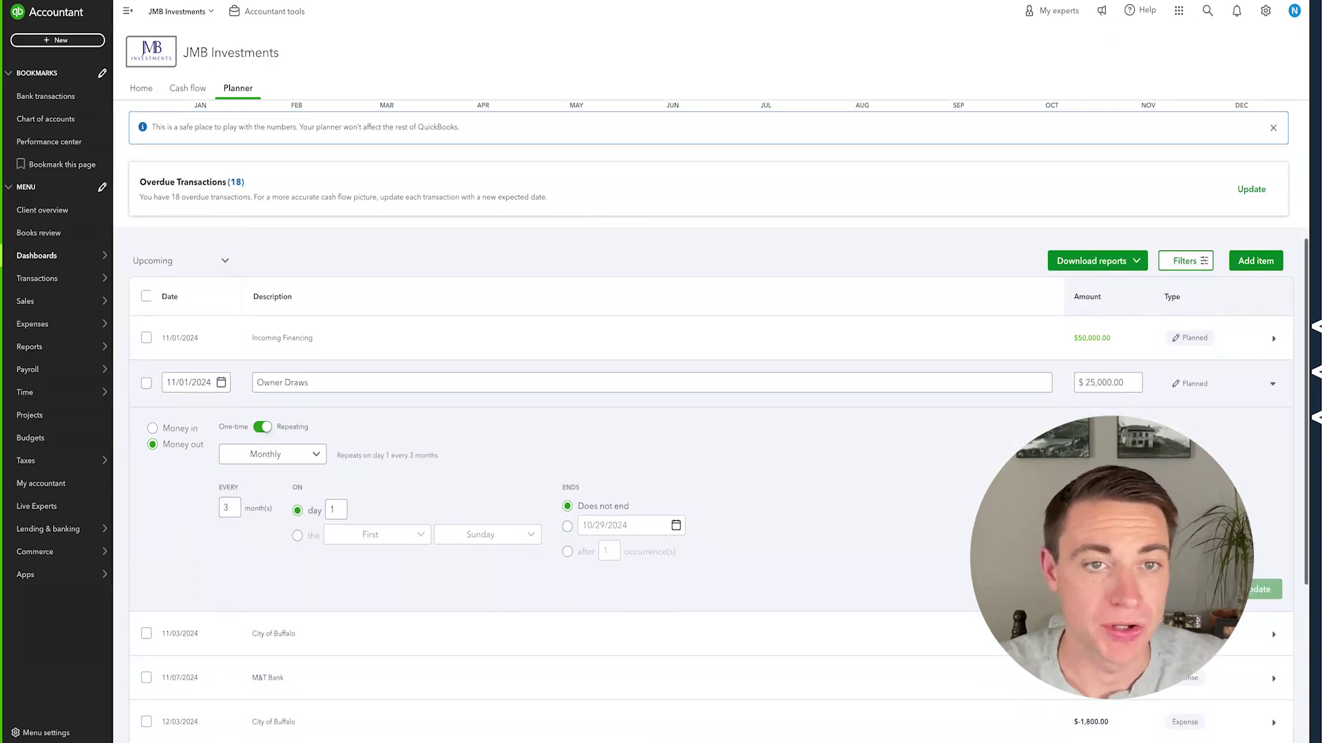
{"action": "scroll", "coordinate": [1192, 409], "scroll_direction": "up", "scroll_amount": 4}
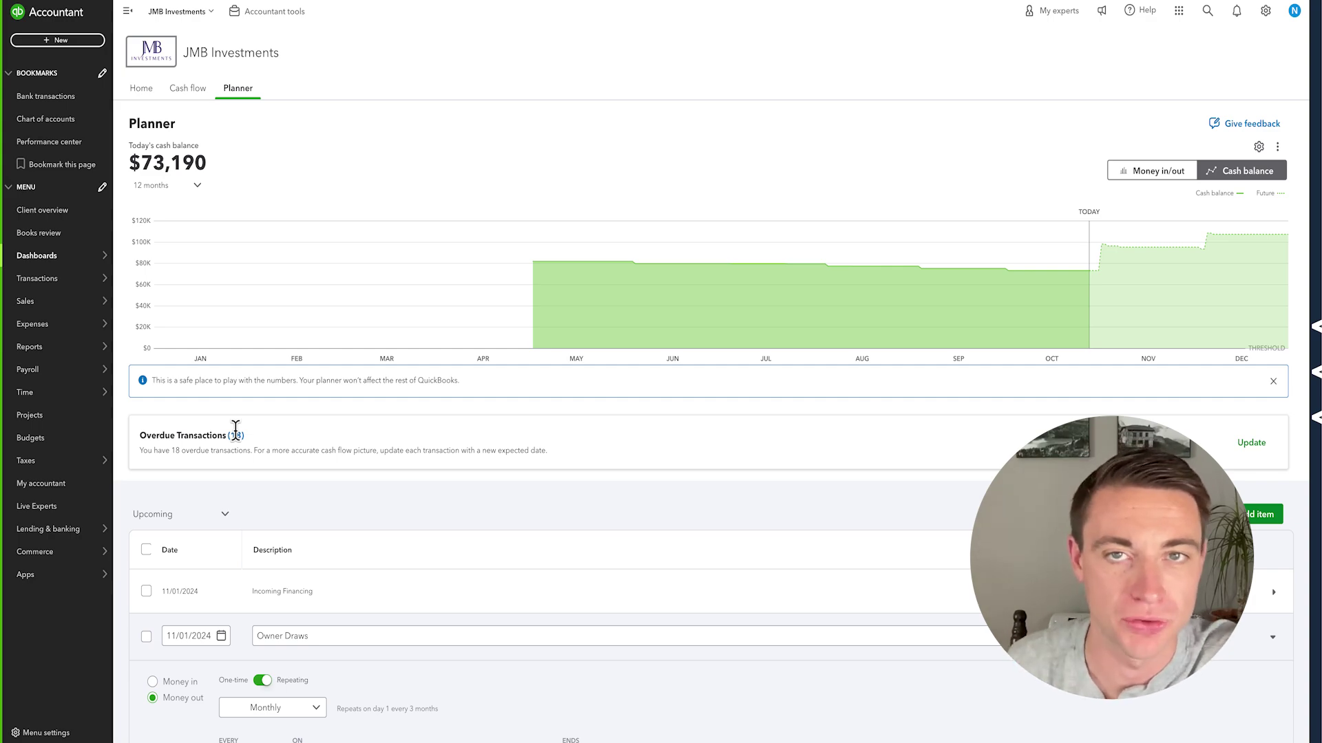
{"action": "scroll", "coordinate": [747, 580], "scroll_direction": "down", "scroll_amount": 5}
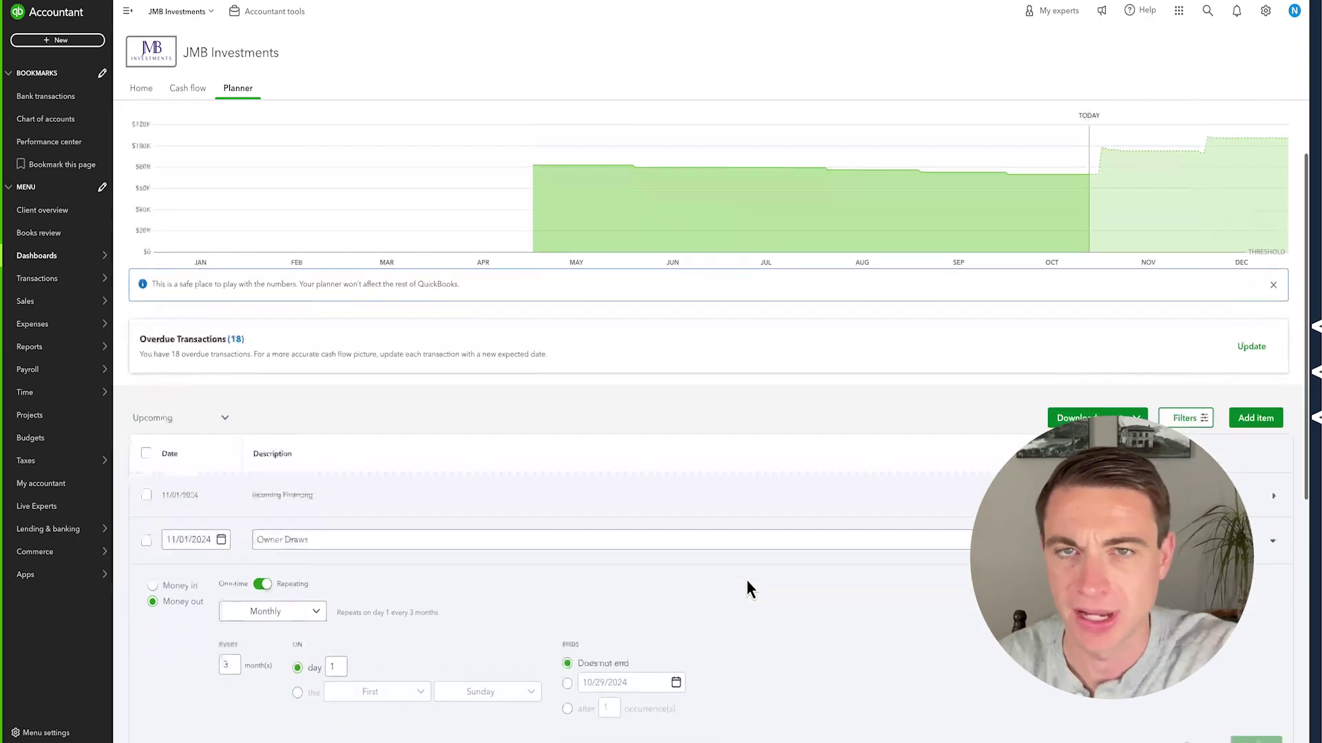
{"action": "scroll", "coordinate": [751, 576], "scroll_direction": "down", "scroll_amount": 2}
{"action": "scroll", "coordinate": [750, 576], "scroll_direction": "up", "scroll_amount": 5}
{"action": "scroll", "coordinate": [750, 575], "scroll_direction": "up", "scroll_amount": 2}
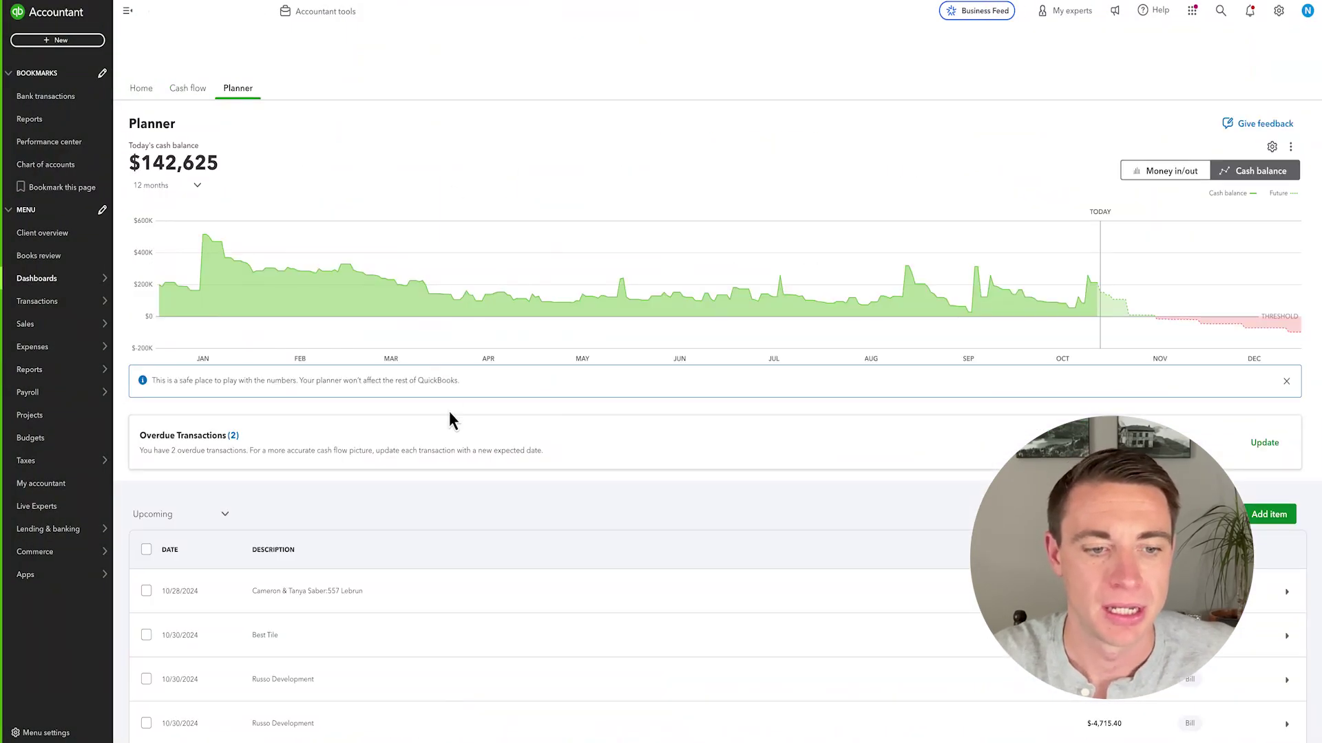
Browse the other company's upcoming Planner items on pages 3 and 4, expanding the 02/26/2025 SBA expense
{"action": "scroll", "coordinate": [449, 411], "scroll_direction": "down", "scroll_amount": 5}
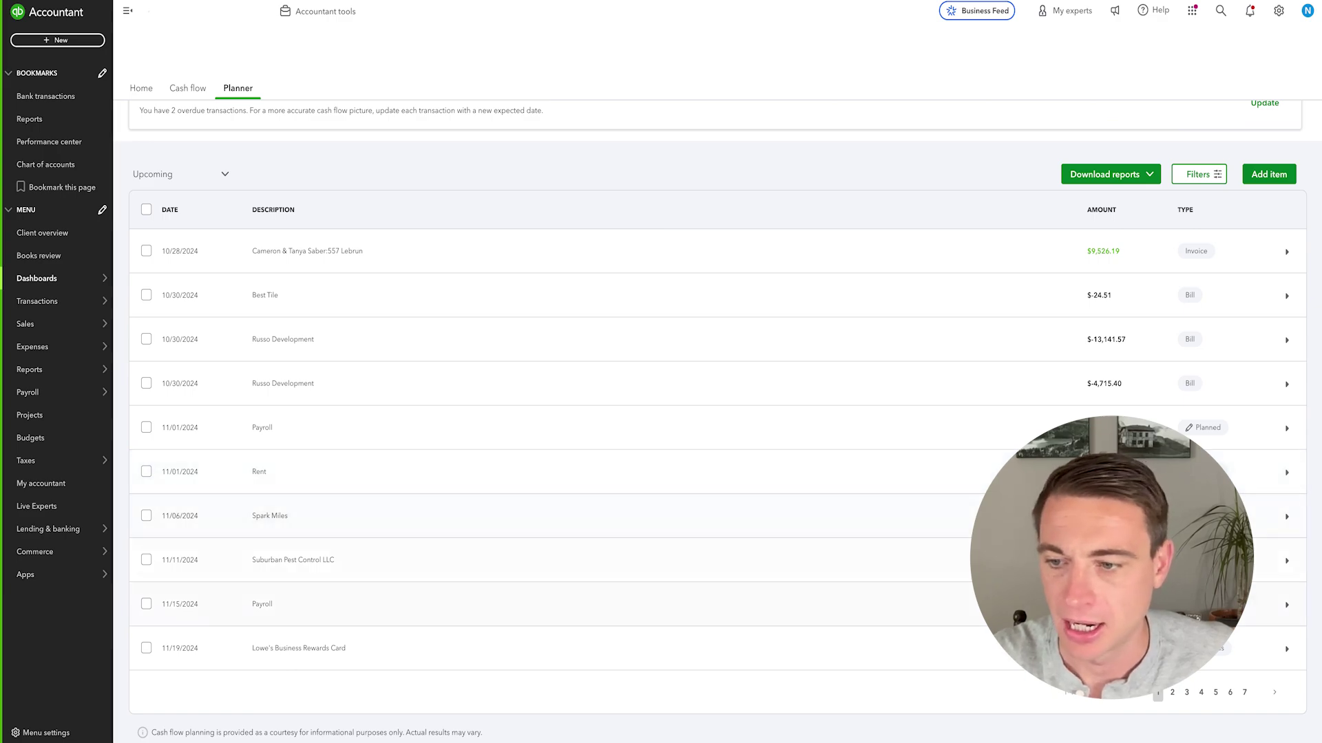
{"action": "left_click", "coordinate": [1187, 693]}
{"action": "left_click", "coordinate": [909, 387]}
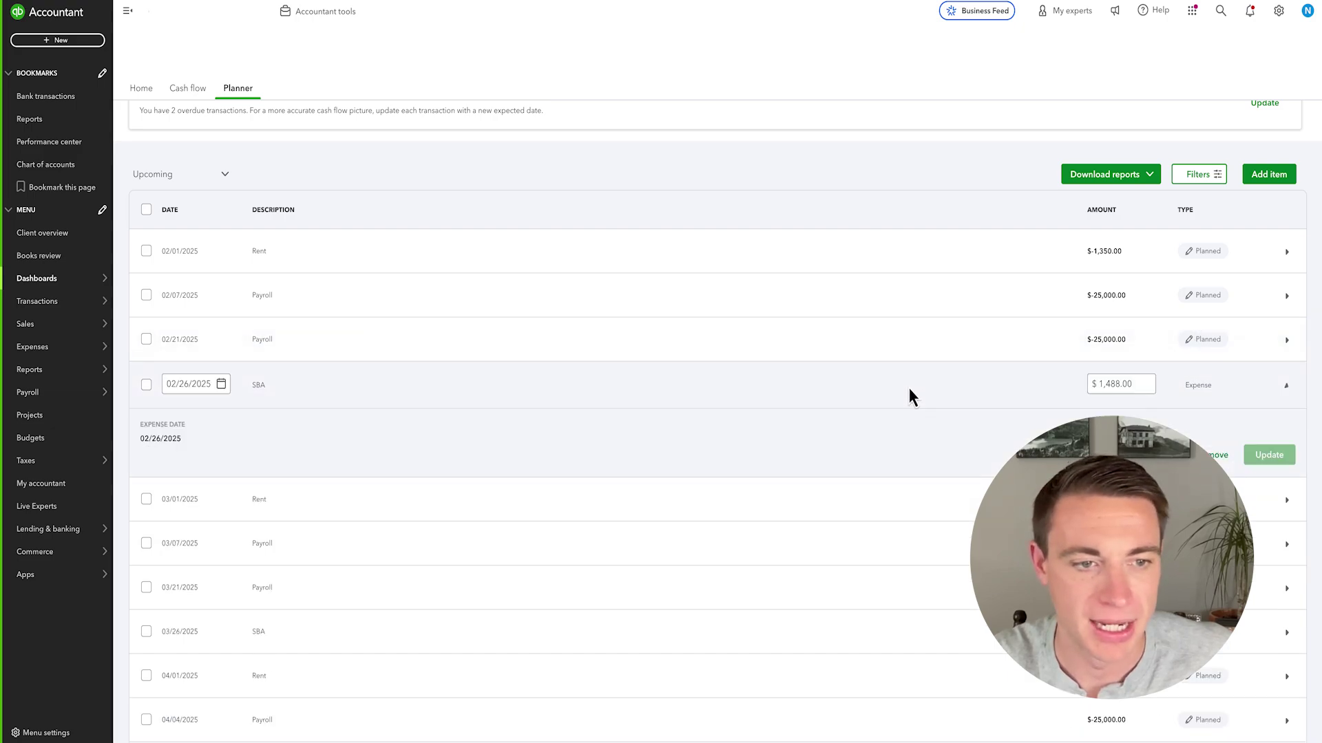
{"action": "scroll", "coordinate": [716, 413], "scroll_direction": "down", "scroll_amount": 2}
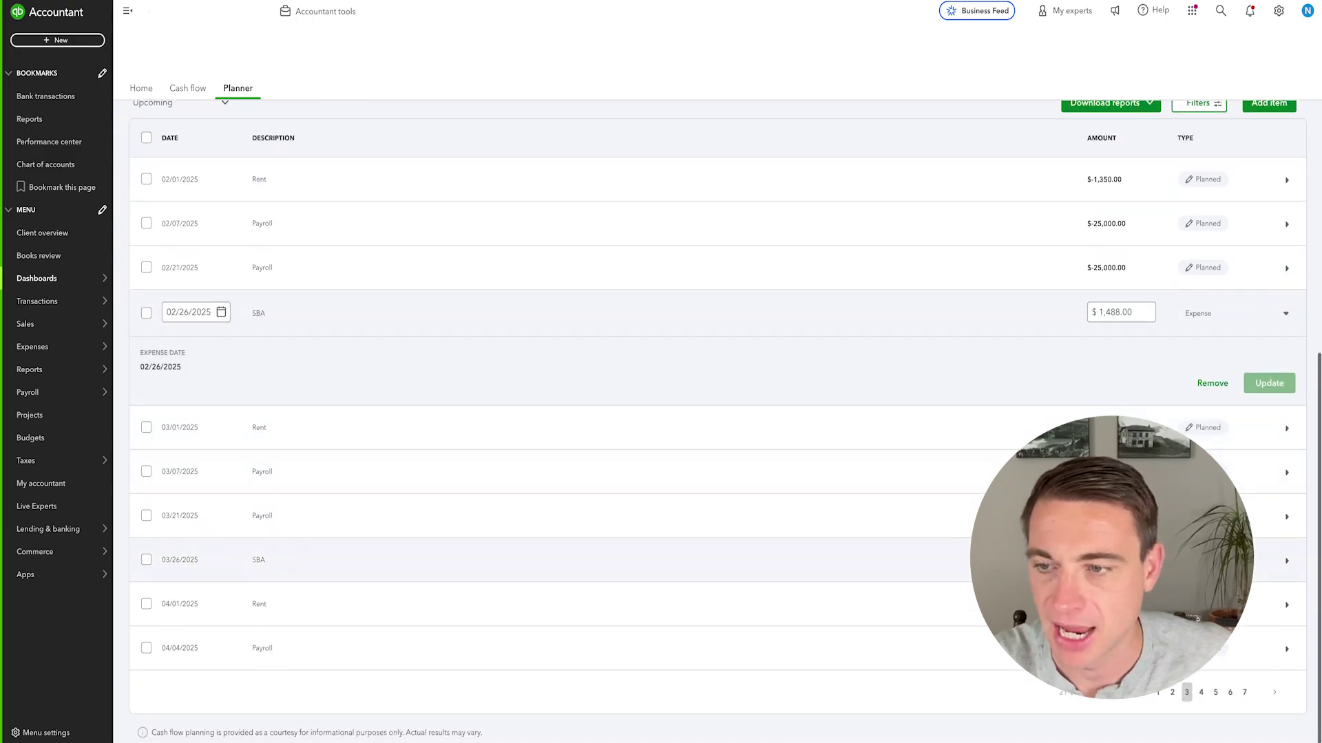
{"action": "left_click", "coordinate": [1202, 695]}
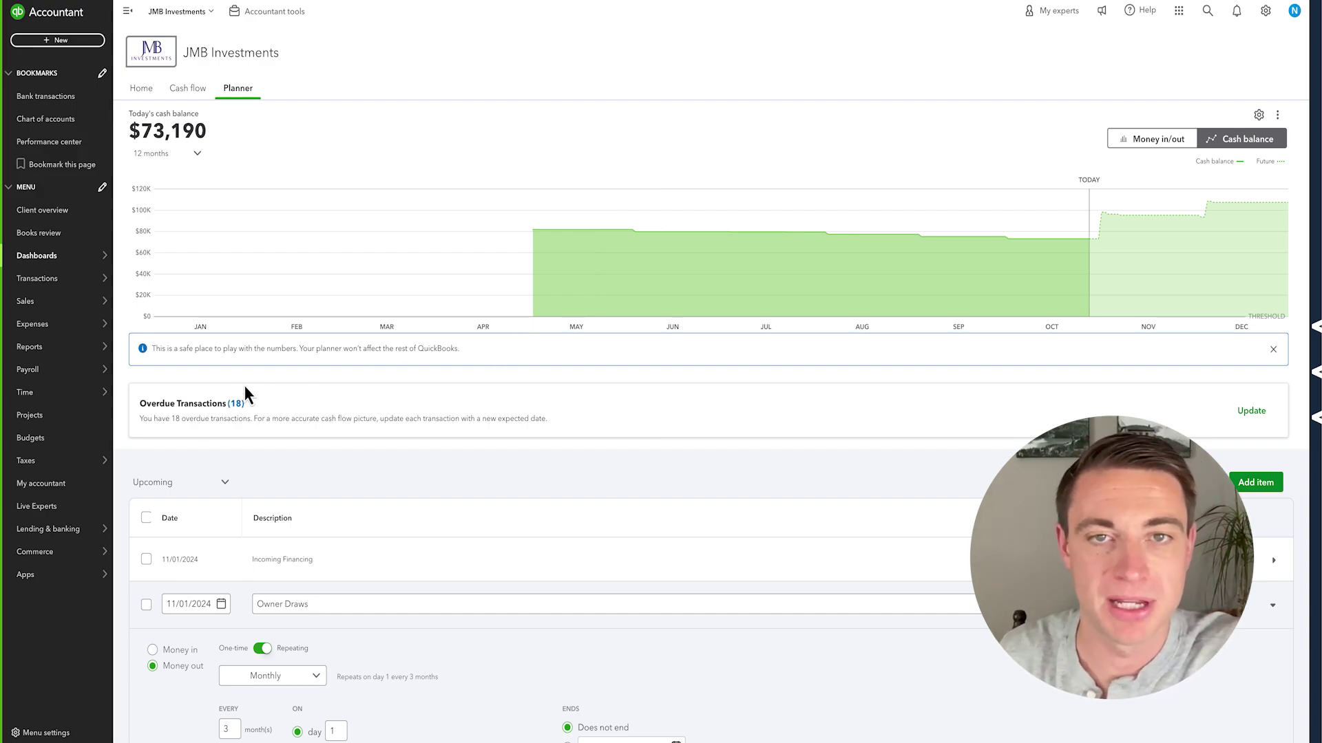
Review the overdue transactions list in JMB Investments' Planner and close it without updating any expected dates
{"action": "left_click", "coordinate": [1250, 412]}
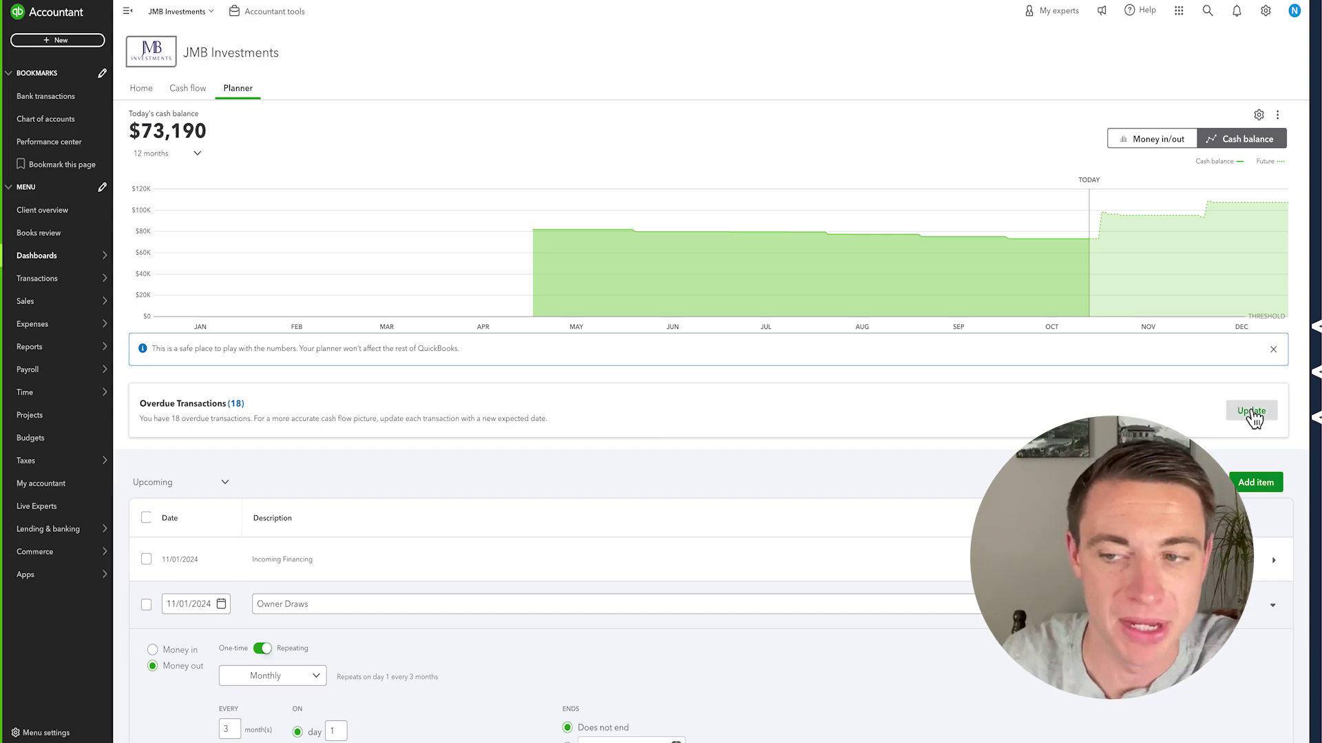
{"action": "scroll", "coordinate": [753, 411], "scroll_direction": "down", "scroll_amount": 5}
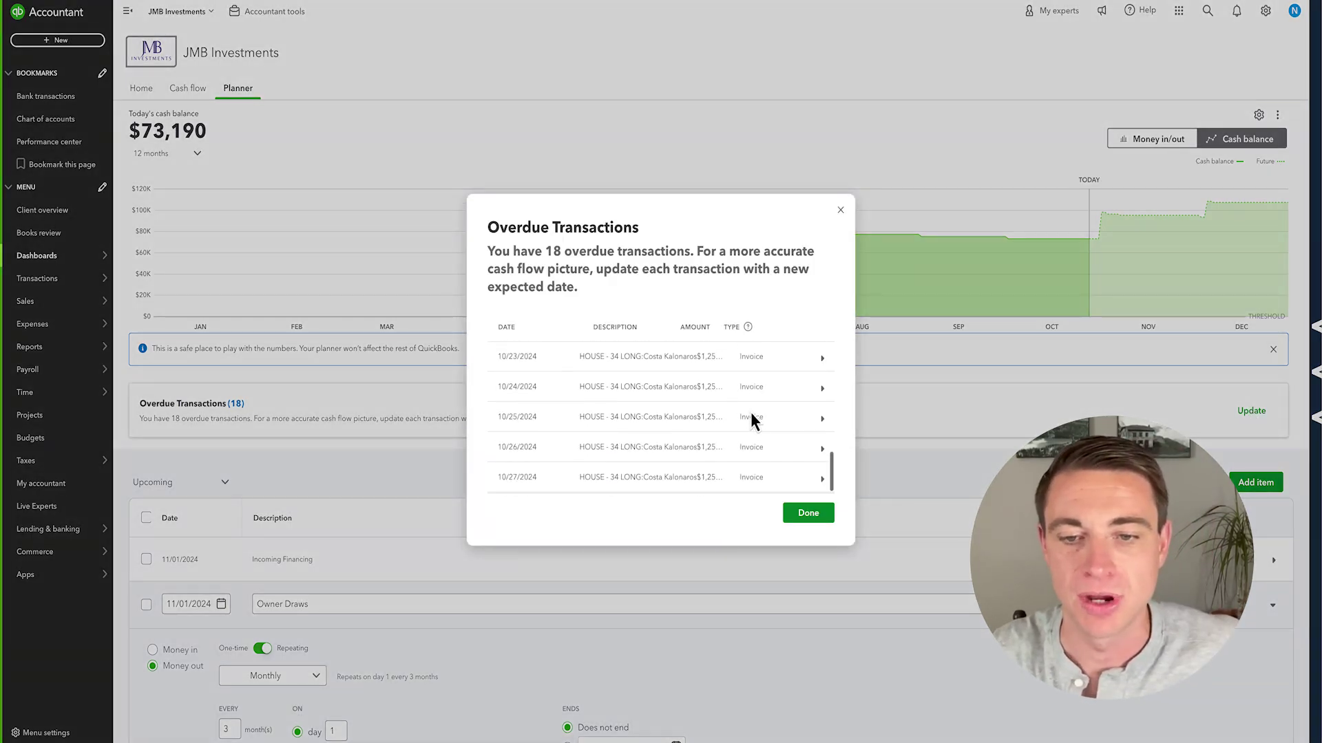
{"action": "left_click", "coordinate": [842, 207]}
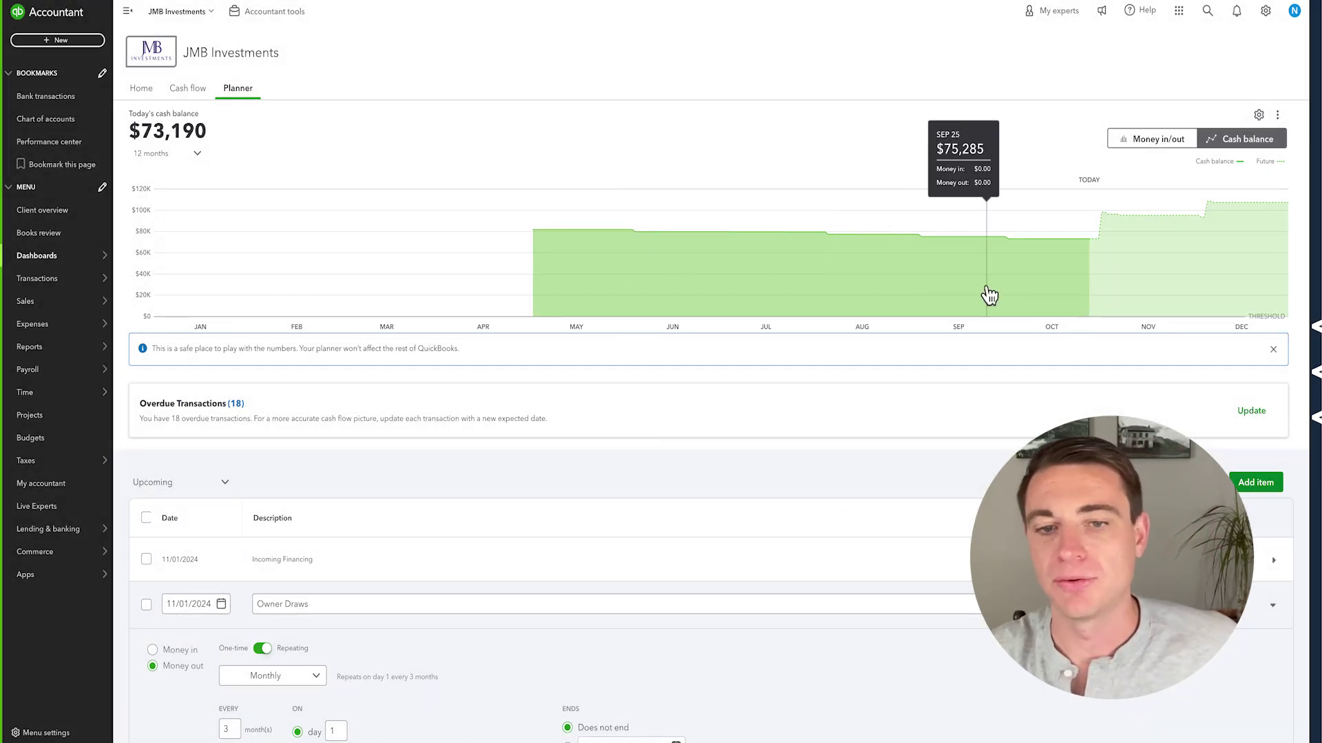